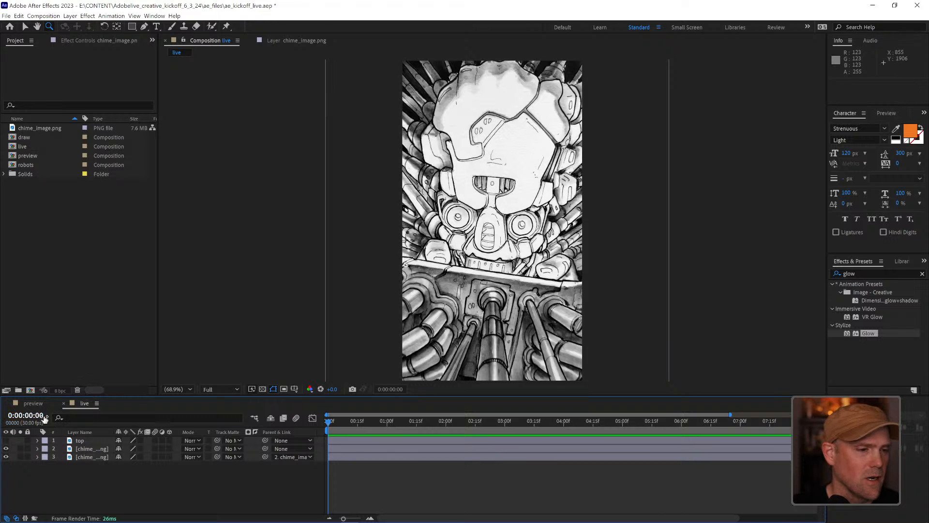
Play the preview composition from its first frame, with the whole frame fitted in the viewer
{"action": "left_click", "coordinate": [33, 403]}
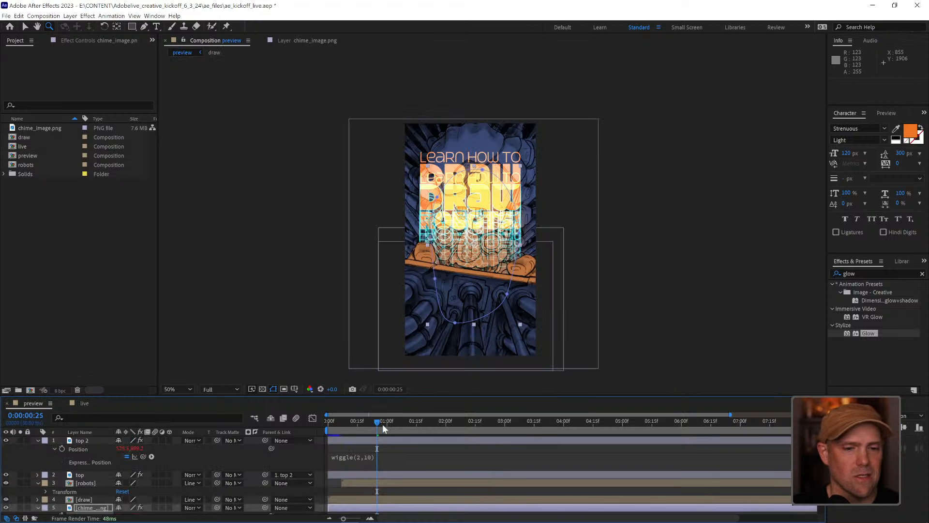
{"action": "left_click_drag", "start_coordinate": [370, 426], "coordinate": [311, 421]}
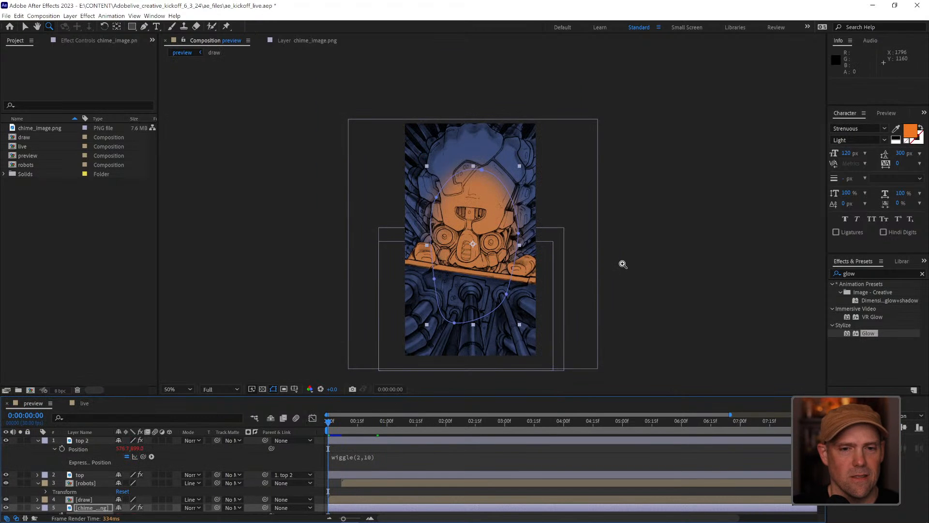
{"action": "scroll", "coordinate": [624, 264], "scroll_direction": "up", "scroll_amount": 1}
{"action": "left_click_drag", "start_coordinate": [606, 244], "coordinate": [640, 209]}
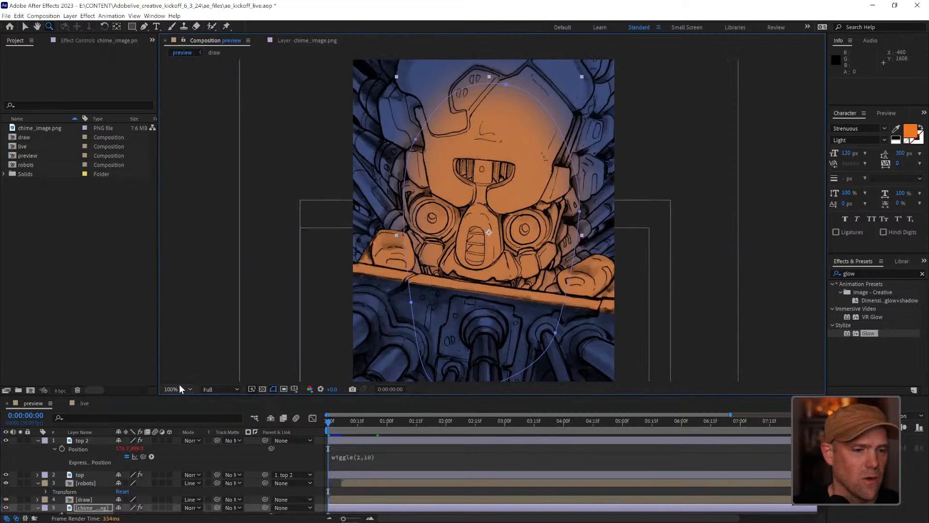
{"action": "left_click", "coordinate": [179, 387]}
{"action": "left_click", "coordinate": [179, 217]}
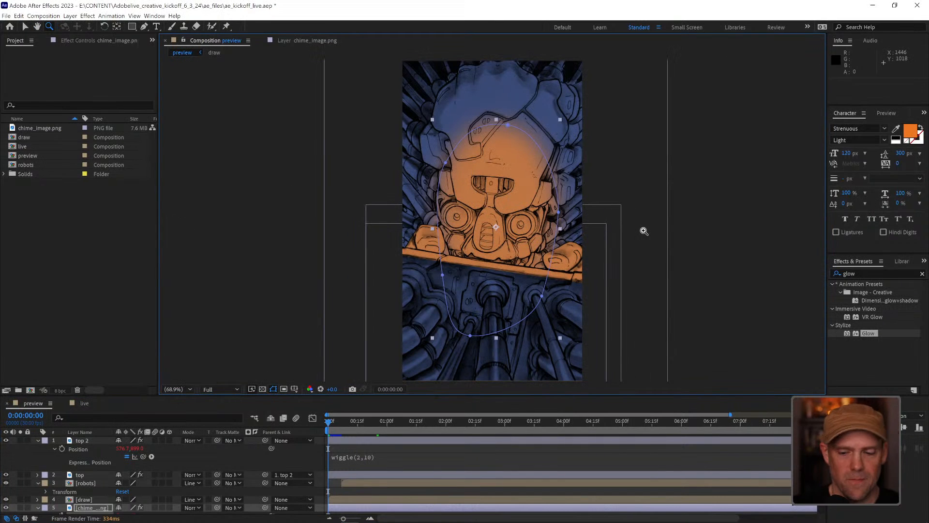
{"action": "key", "text": "space"}
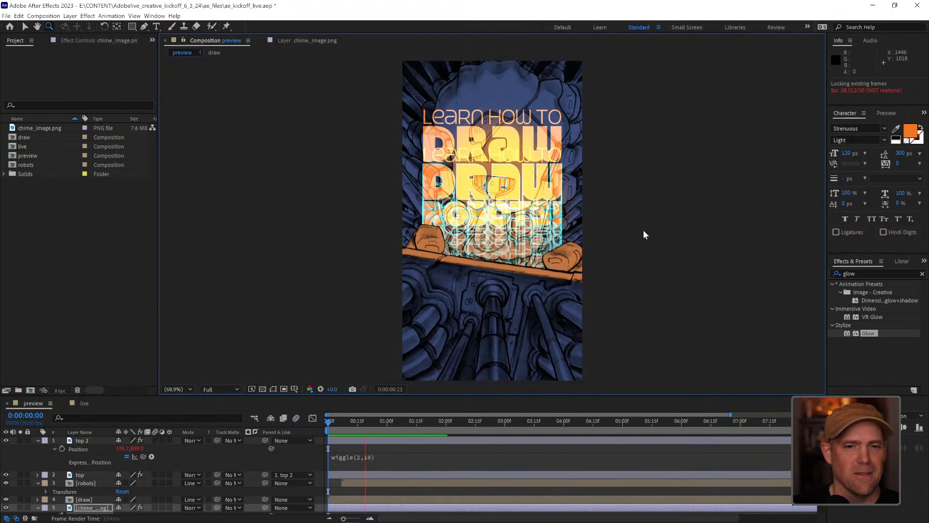
{"action": "key", "text": "space"}
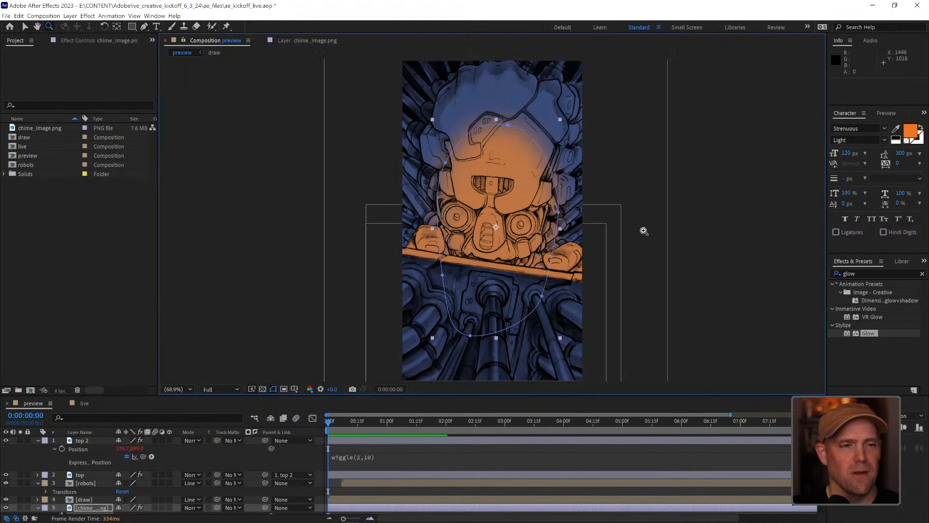
Turn on the effects of both chime_image layers in the live composition
{"action": "left_click", "coordinate": [85, 402]}
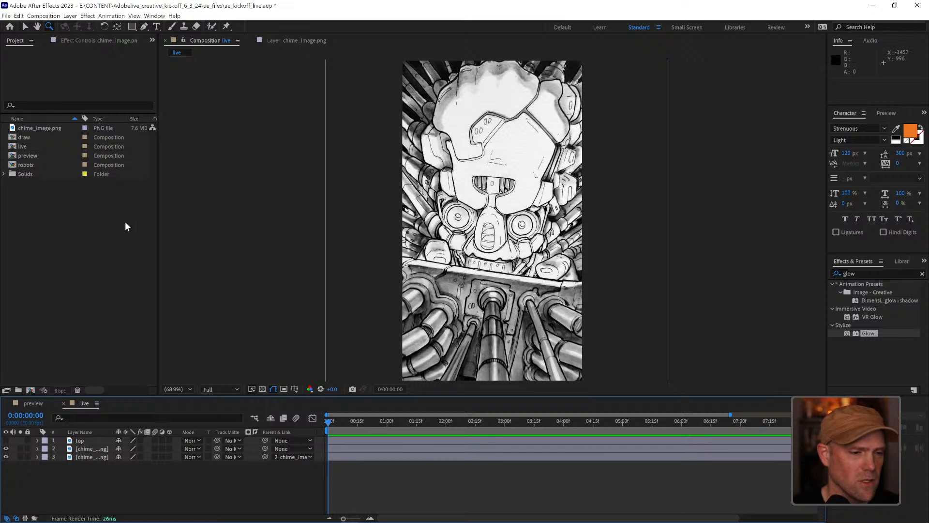
{"action": "left_click", "coordinate": [98, 449]}
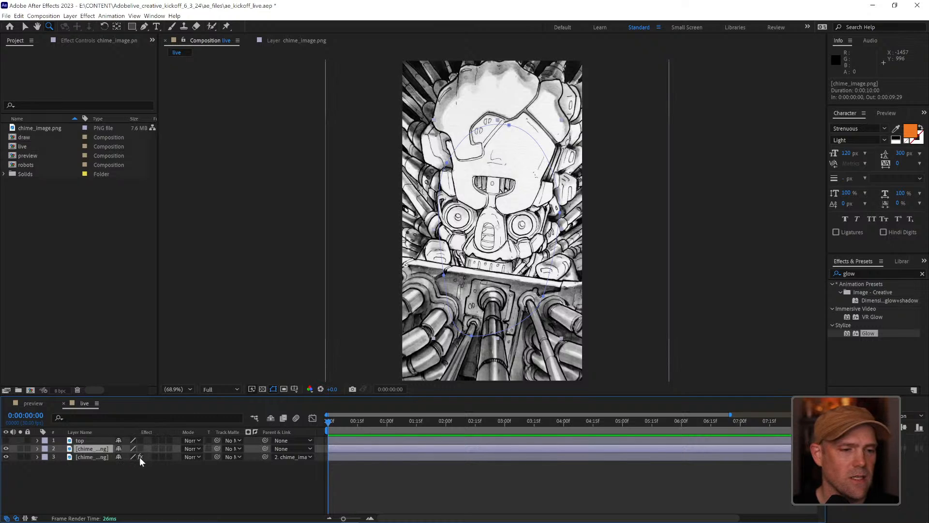
{"action": "left_click", "coordinate": [139, 457]}
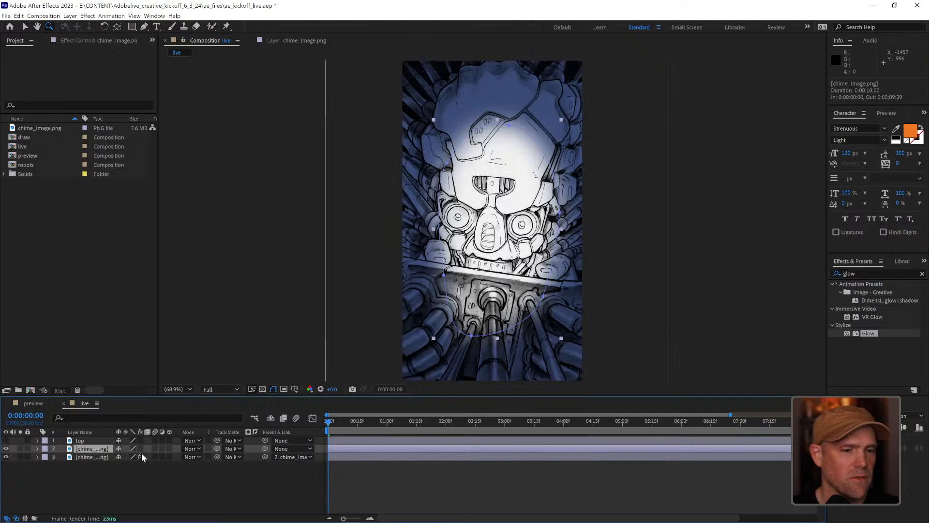
{"action": "left_click", "coordinate": [146, 470]}
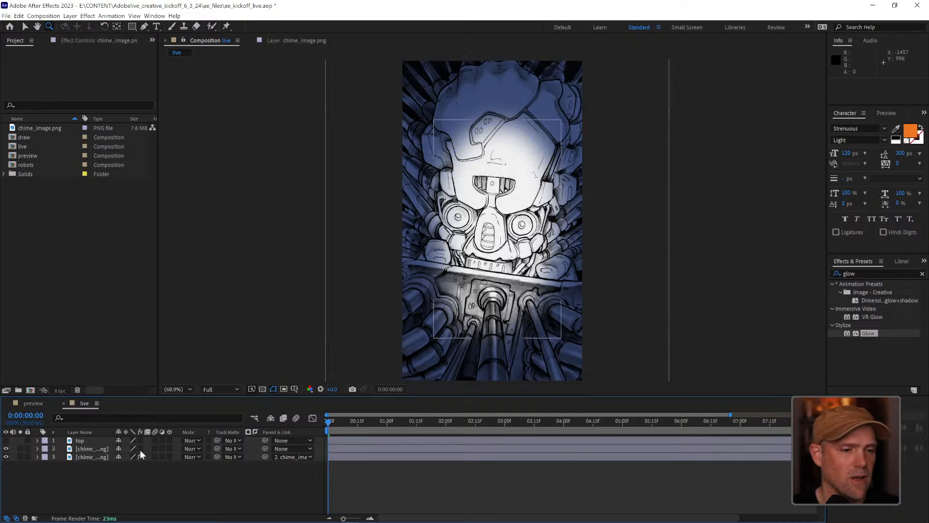
{"action": "left_click", "coordinate": [141, 449]}
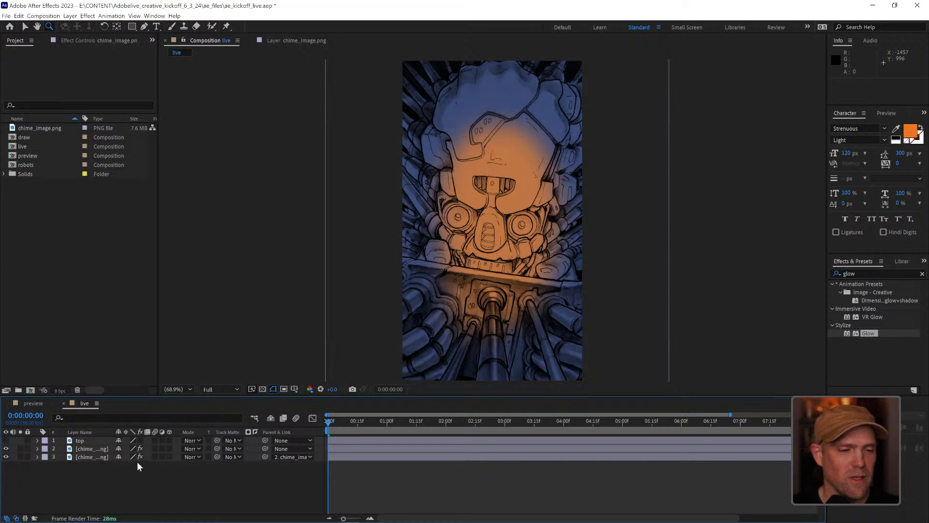
Make the top layer visible and inspect its masked shape alone, then show both chime_image layers again
{"action": "left_click", "coordinate": [7, 441]}
{"action": "left_click", "coordinate": [5, 449]}
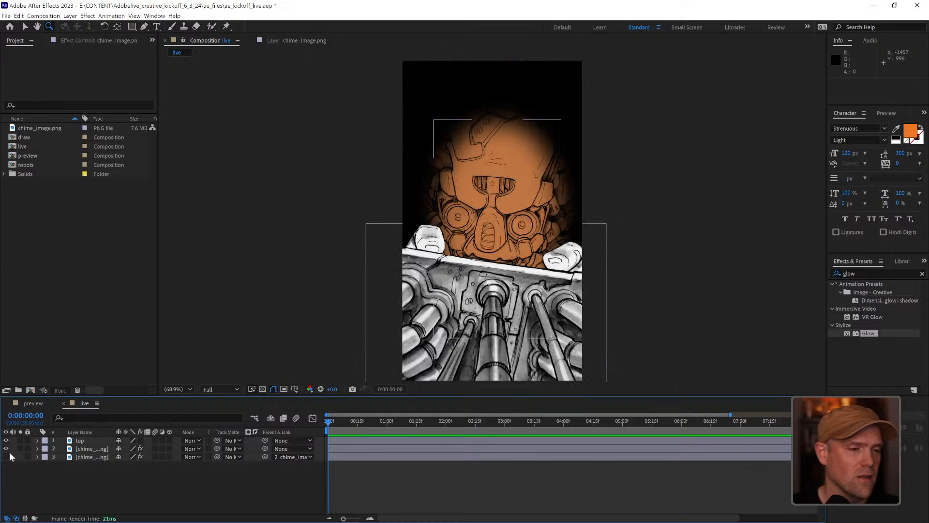
{"action": "left_click", "coordinate": [6, 449]}
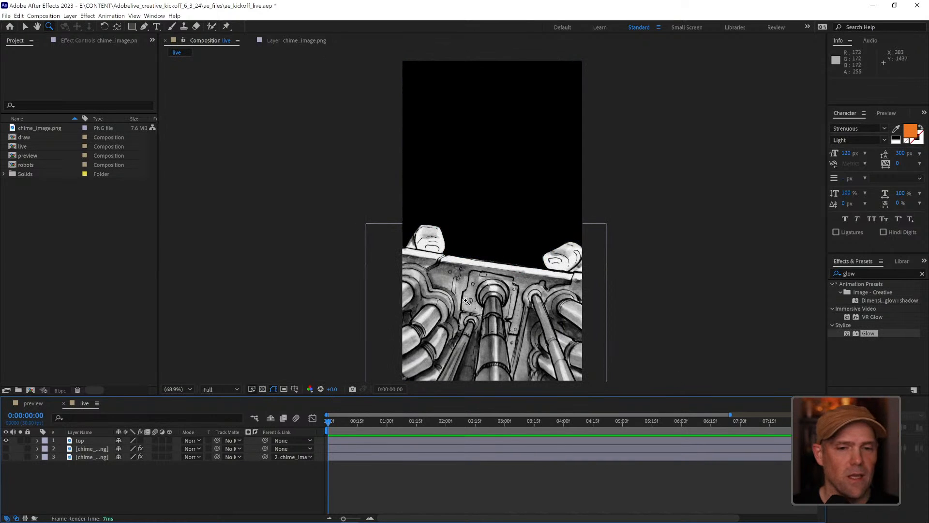
{"action": "left_click", "coordinate": [81, 441]}
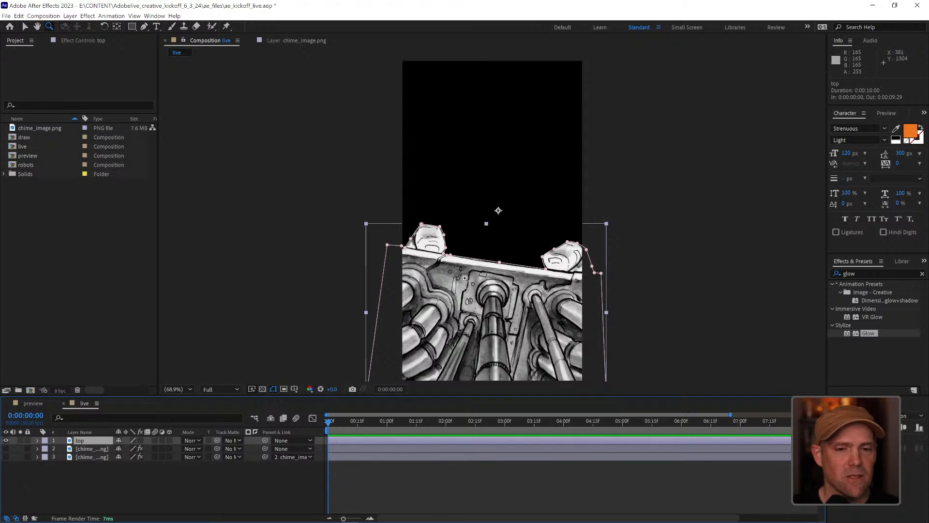
{"action": "left_click", "coordinate": [6, 448]}
{"action": "left_click", "coordinate": [6, 457]}
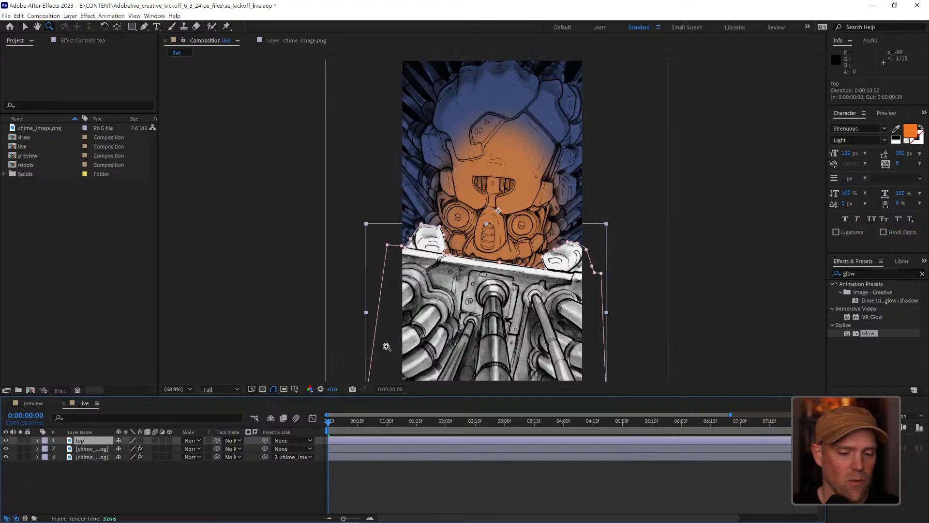
Try nudging the top layer slightly upward over the robot artwork, and undo the move
{"action": "key", "text": "v"}
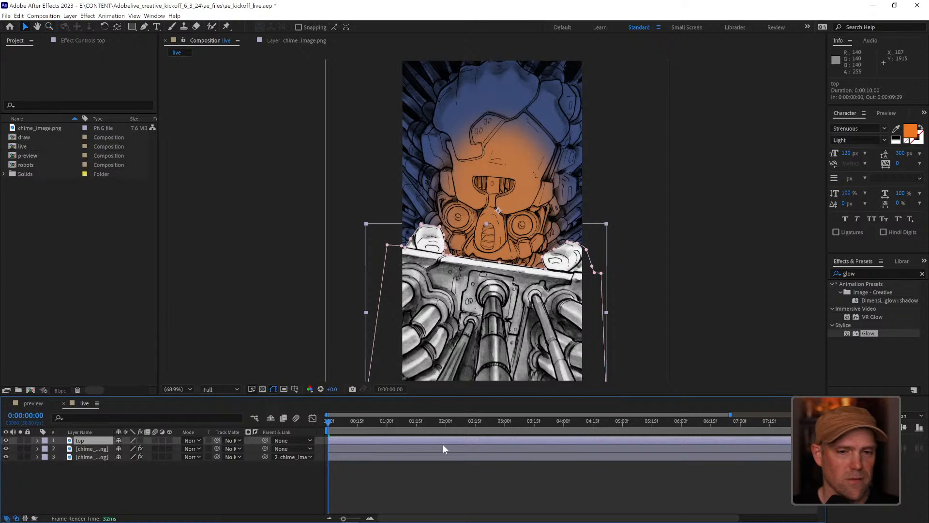
{"action": "left_click", "coordinate": [442, 479]}
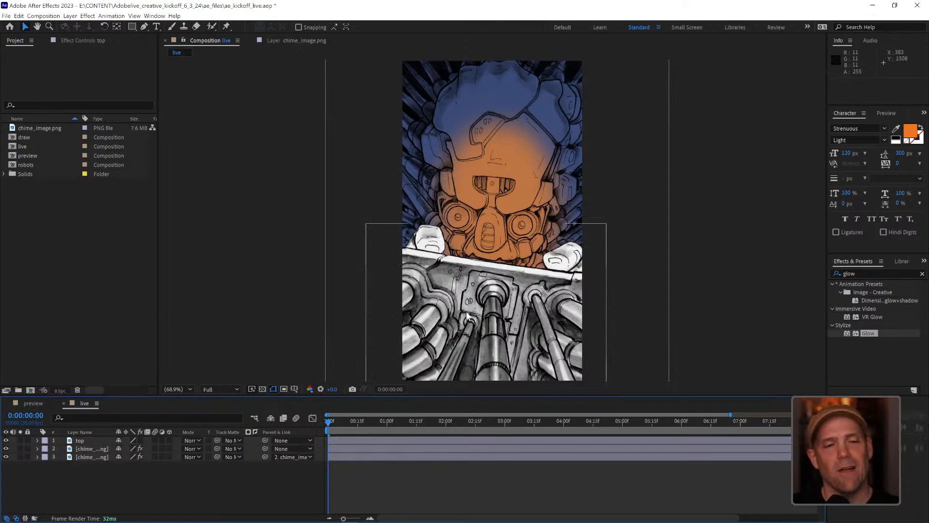
{"action": "left_click_drag", "start_coordinate": [476, 316], "coordinate": [479, 312]}
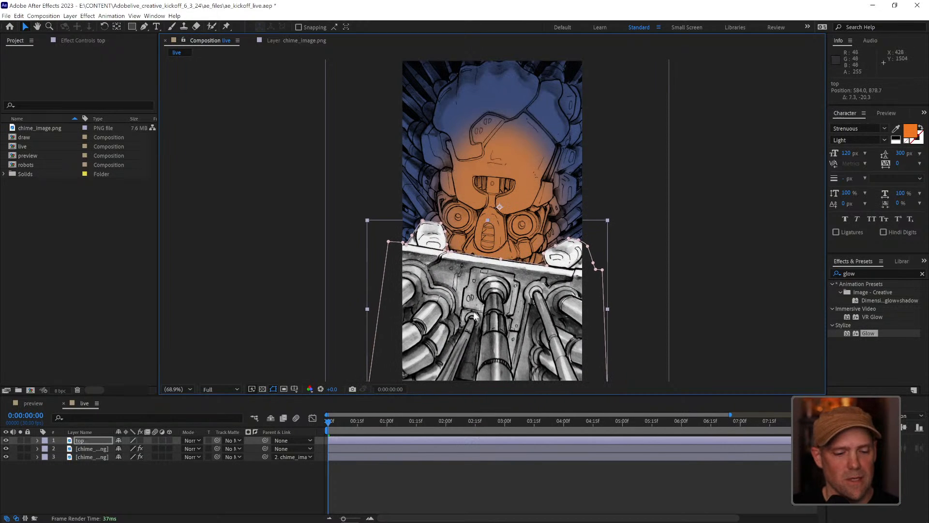
{"action": "key", "text": "ctrl+z"}
{"action": "left_click", "coordinate": [446, 469]}
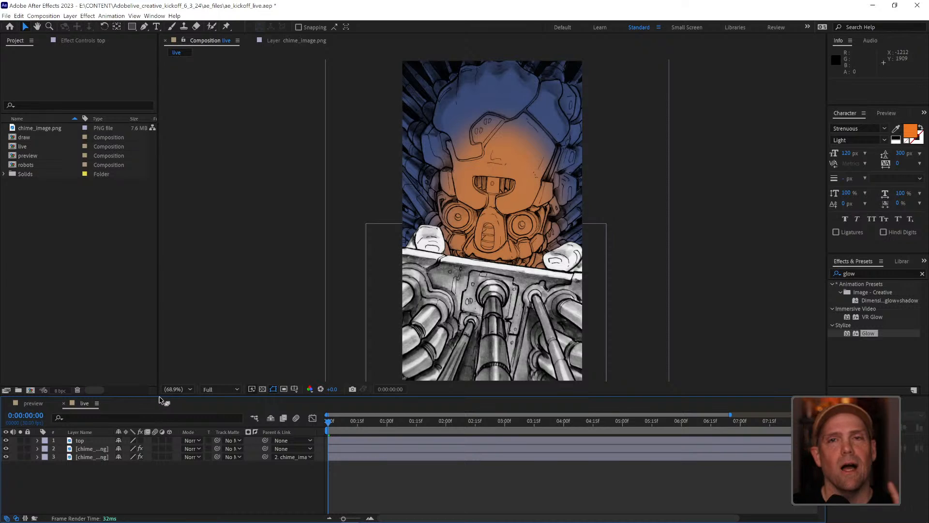
Try adding another Tint effect to the top layer, and undo it
{"action": "left_click", "coordinate": [103, 442]}
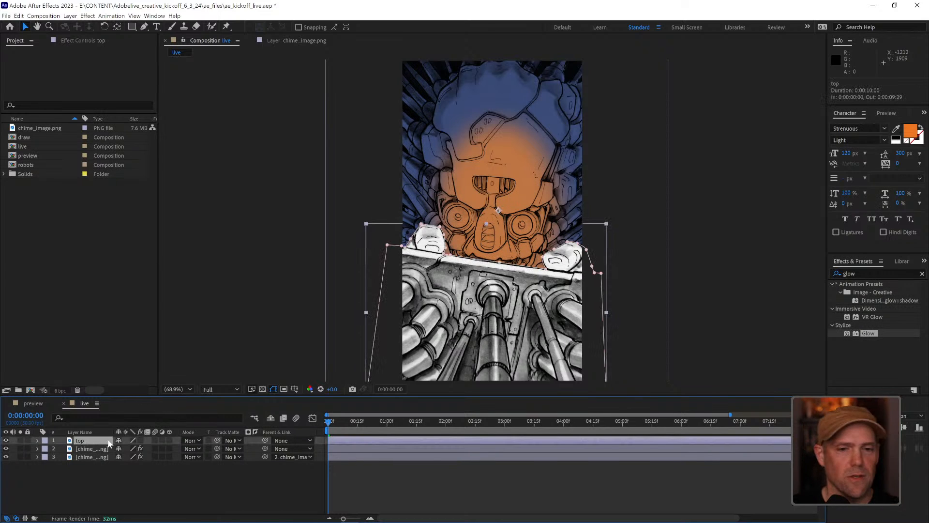
{"action": "left_click", "coordinate": [855, 274]}
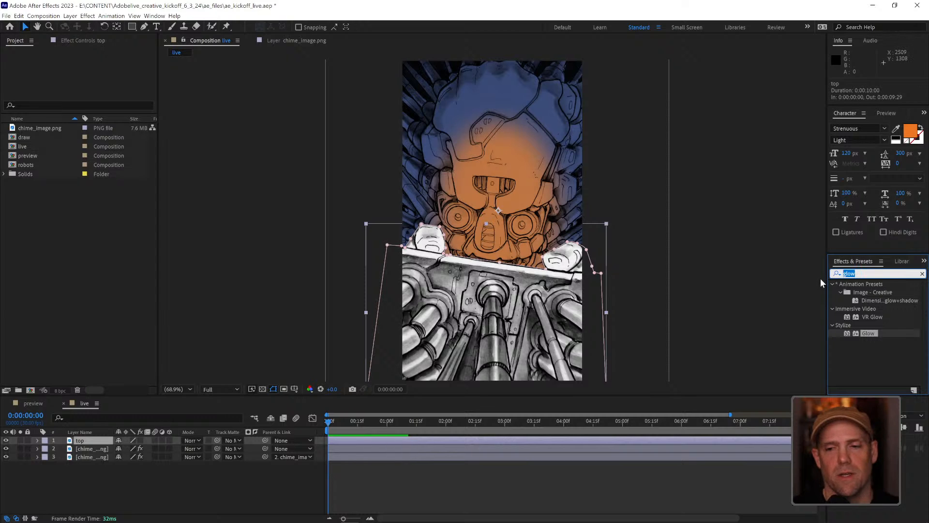
{"action": "type", "text": "tint"}
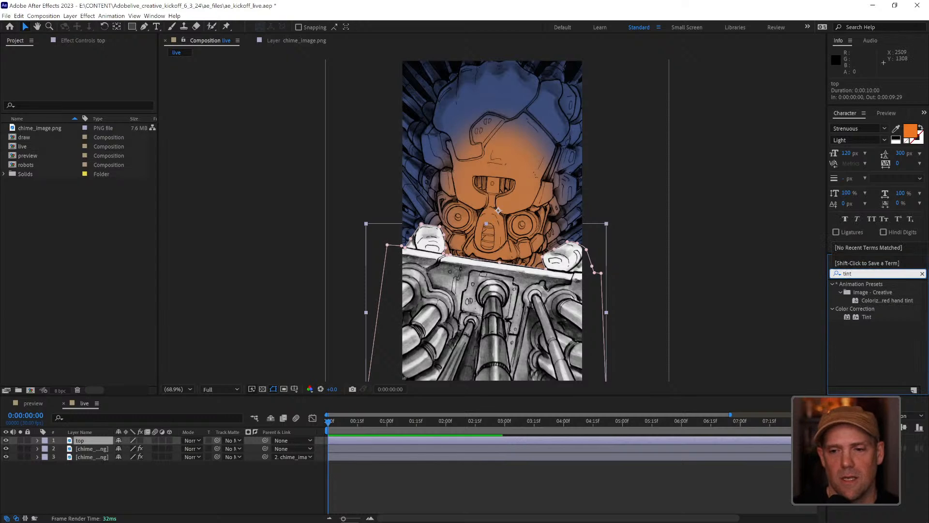
{"action": "double_click", "coordinate": [867, 317]}
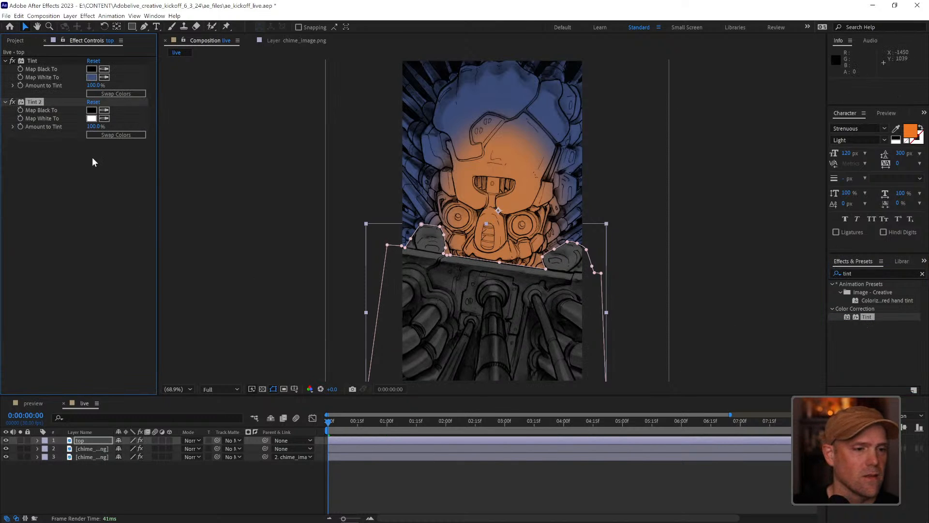
{"action": "key", "text": "ctrl+z"}
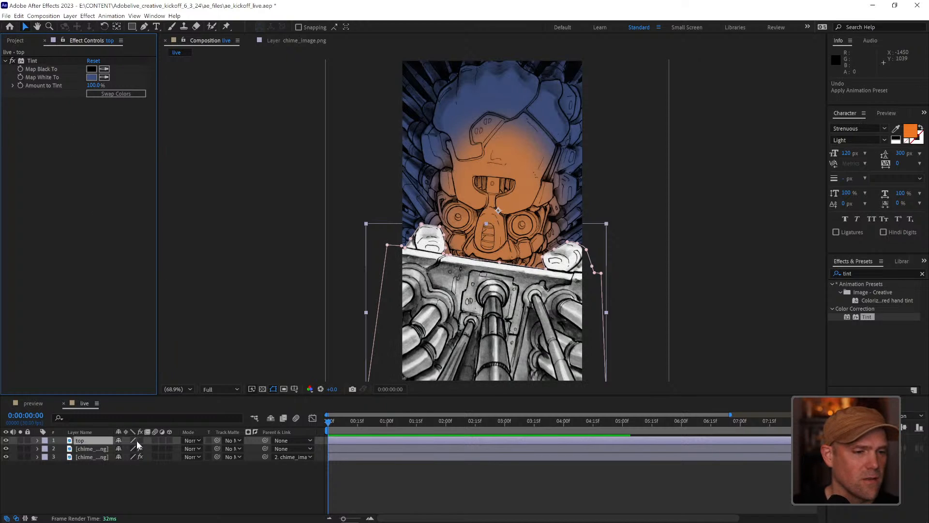
Turn on the top layer's existing effects and deselect the layer
{"action": "left_click", "coordinate": [140, 440]}
{"action": "left_click", "coordinate": [140, 481]}
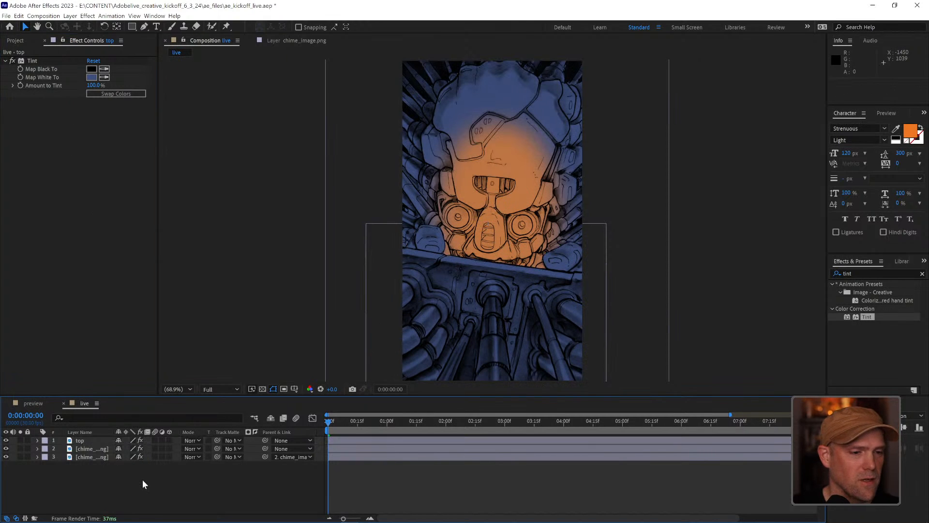
Copy the hex code CA7C46 from the Map White To colour of the upper chime_image layer's Tint effect
{"action": "left_click", "coordinate": [88, 449]}
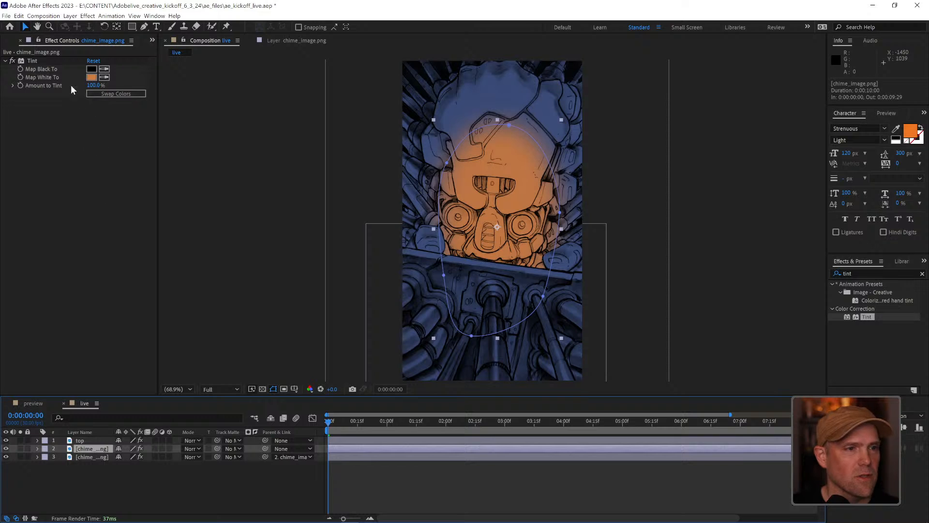
{"action": "left_click", "coordinate": [90, 77]}
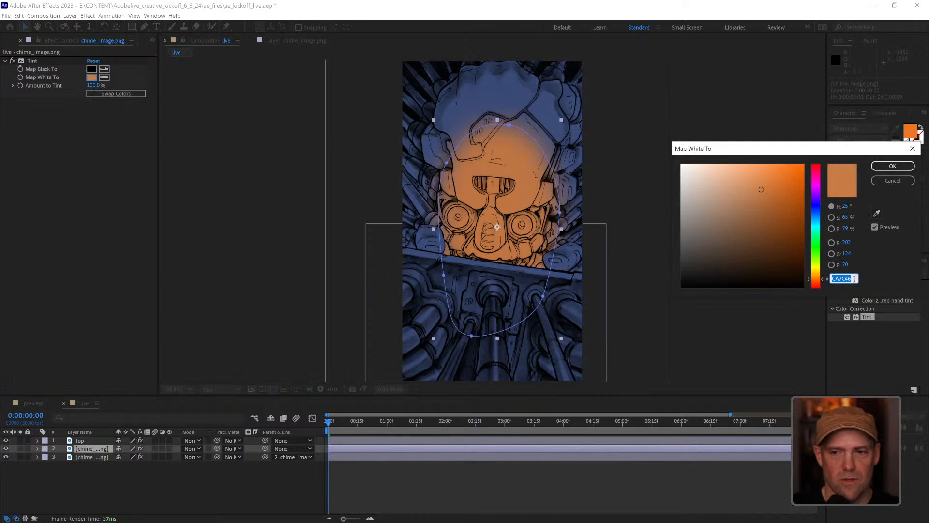
{"action": "left_click", "coordinate": [894, 167]}
Duplicate the top layer and set the duplicate's Tint Map White To colour to CA7C46
{"action": "left_click", "coordinate": [82, 440]}
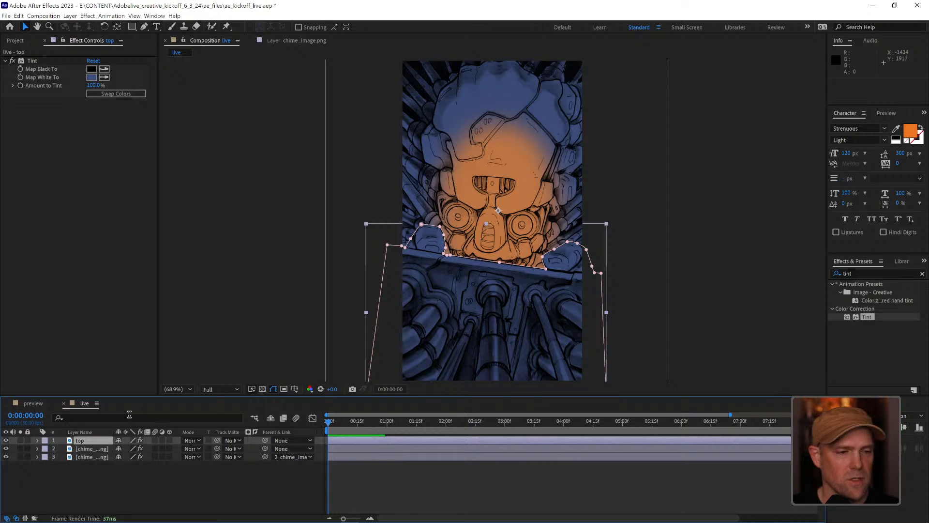
{"action": "key", "text": "ctrl+d"}
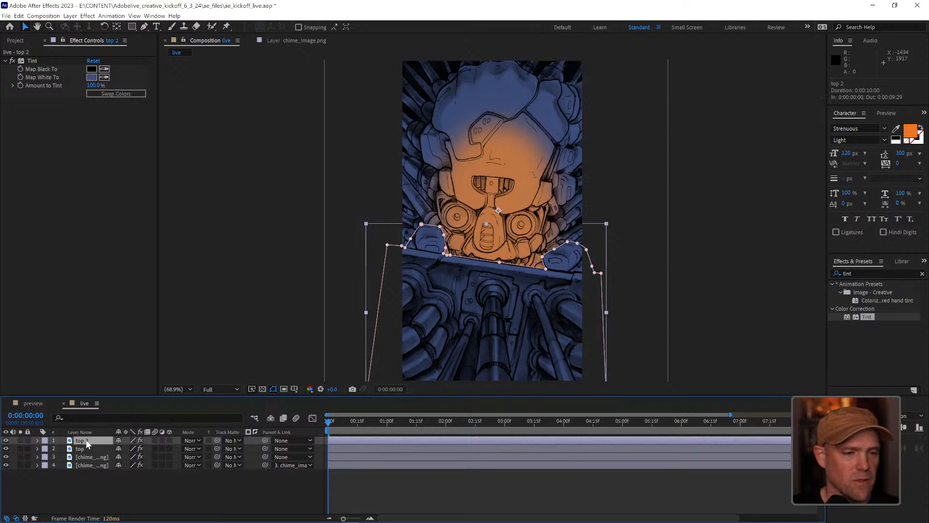
{"action": "left_click", "coordinate": [91, 77]}
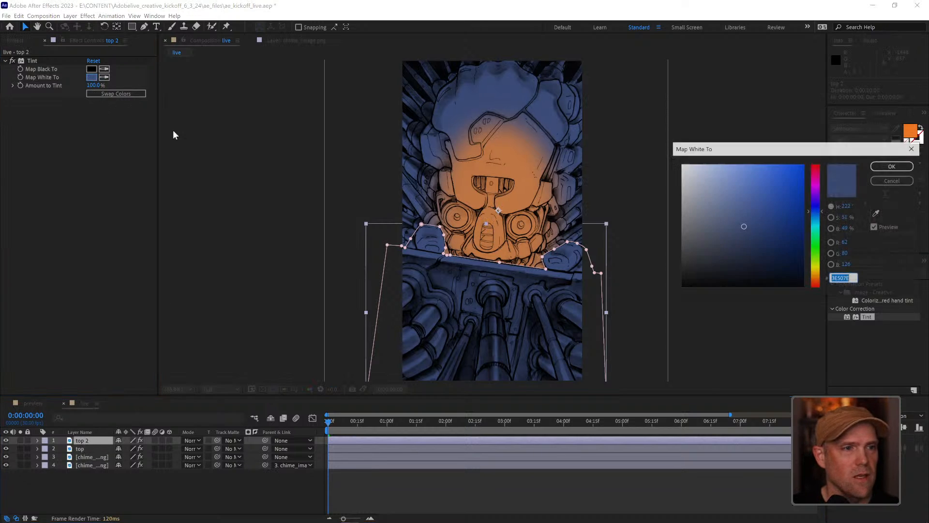
{"action": "key", "text": "ctrl+v"}
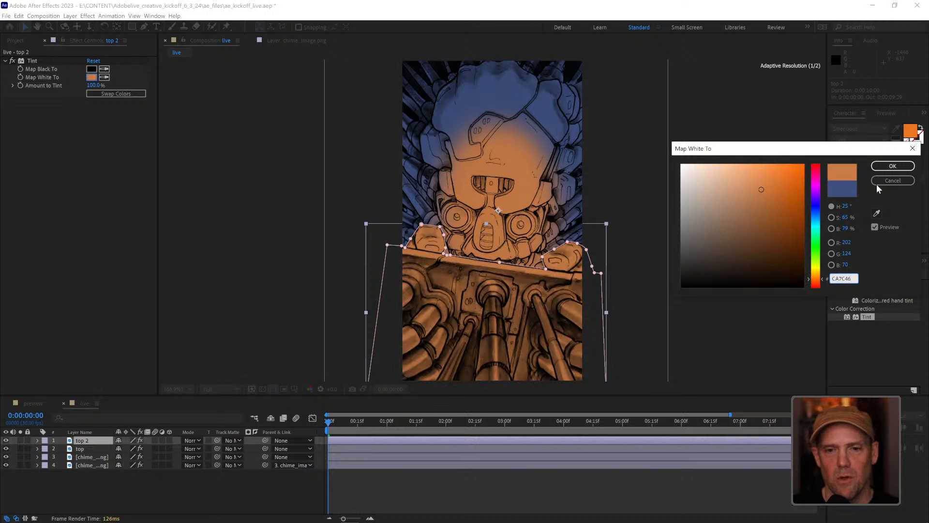
{"action": "left_click", "coordinate": [892, 166]}
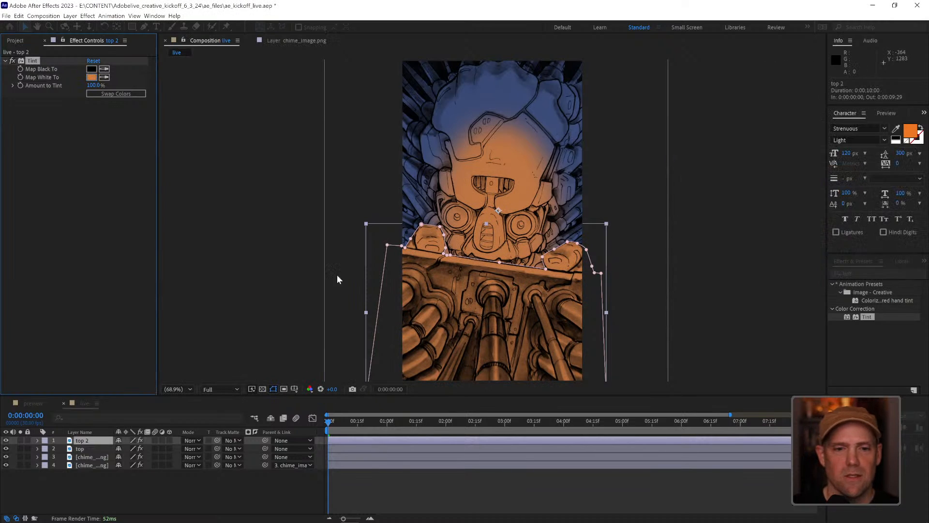
{"action": "left_click", "coordinate": [434, 484]}
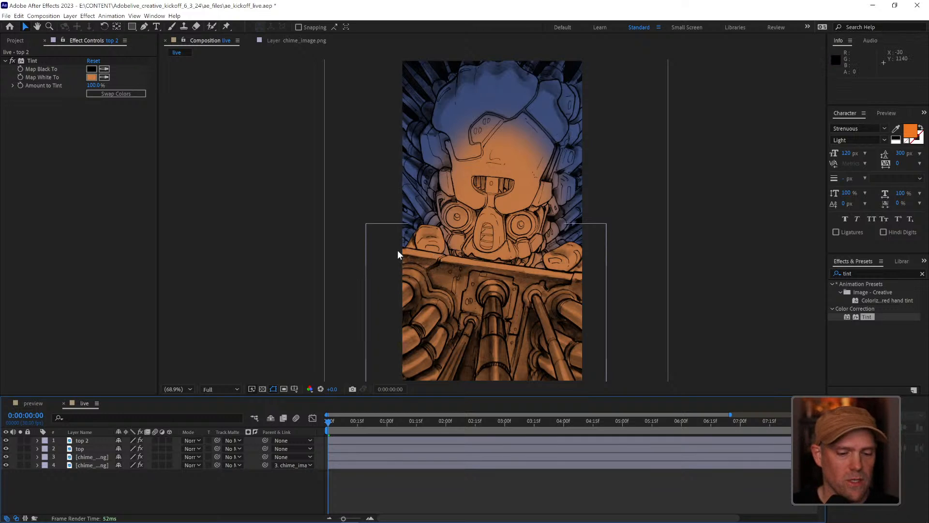
Draw a closed five-point mask on the top 2 layer around the hands and ledge, following the ledge's lower edge, and deselect the layer
{"action": "key", "text": "g"}
{"action": "left_click_drag", "start_coordinate": [97, 440], "coordinate": [92, 439]}
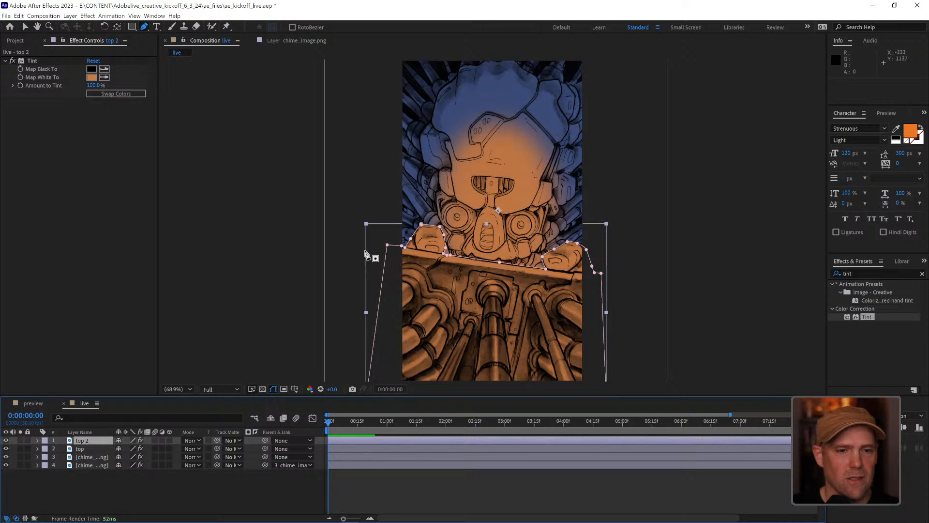
{"action": "left_click", "coordinate": [371, 251]}
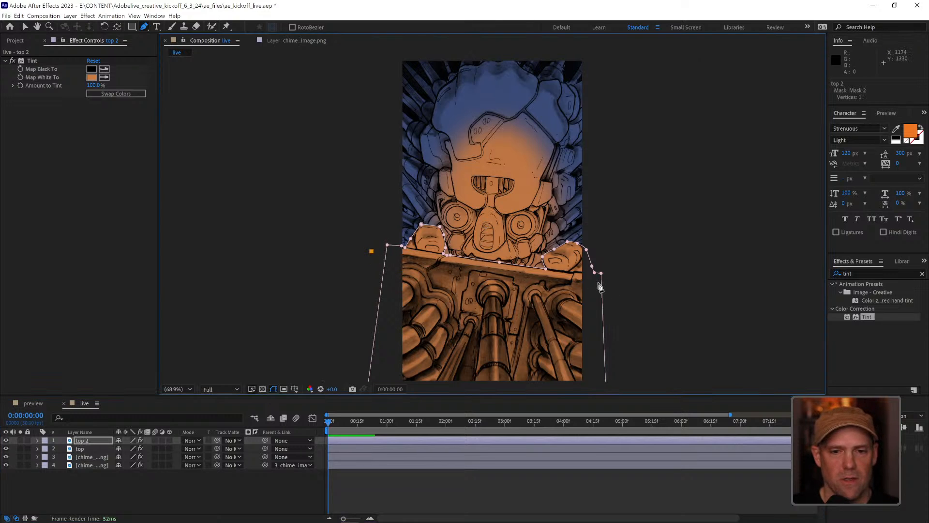
{"action": "left_click", "coordinate": [600, 282]}
{"action": "left_click", "coordinate": [614, 241]}
{"action": "left_click", "coordinate": [488, 189]}
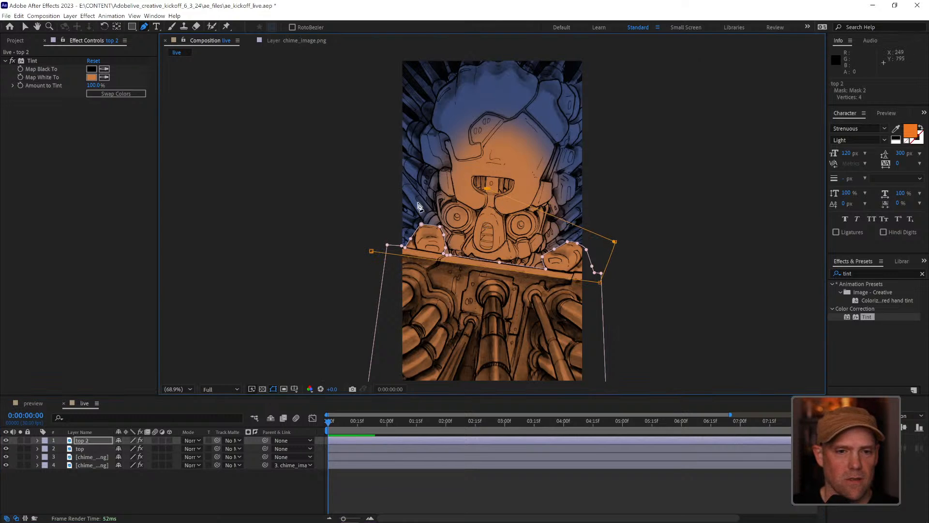
{"action": "left_click", "coordinate": [387, 212]}
{"action": "left_click", "coordinate": [371, 250]}
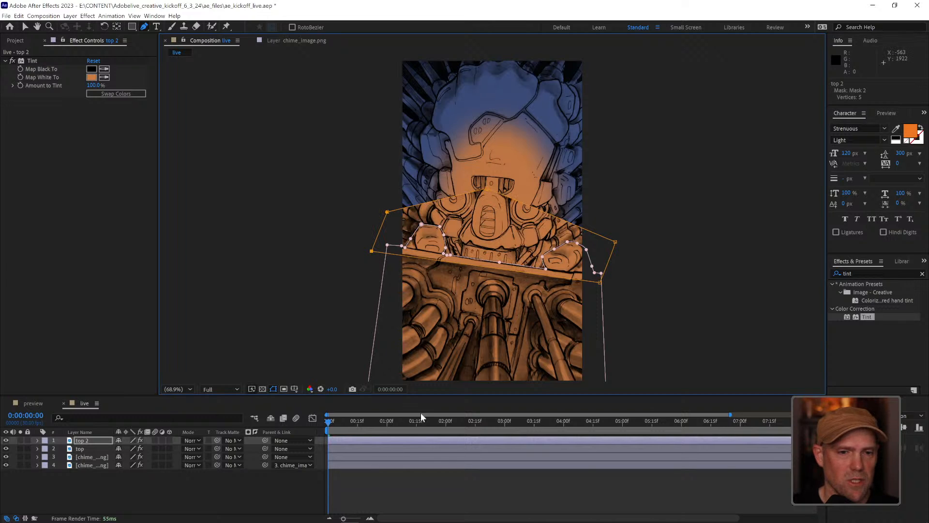
{"action": "left_click", "coordinate": [435, 484]}
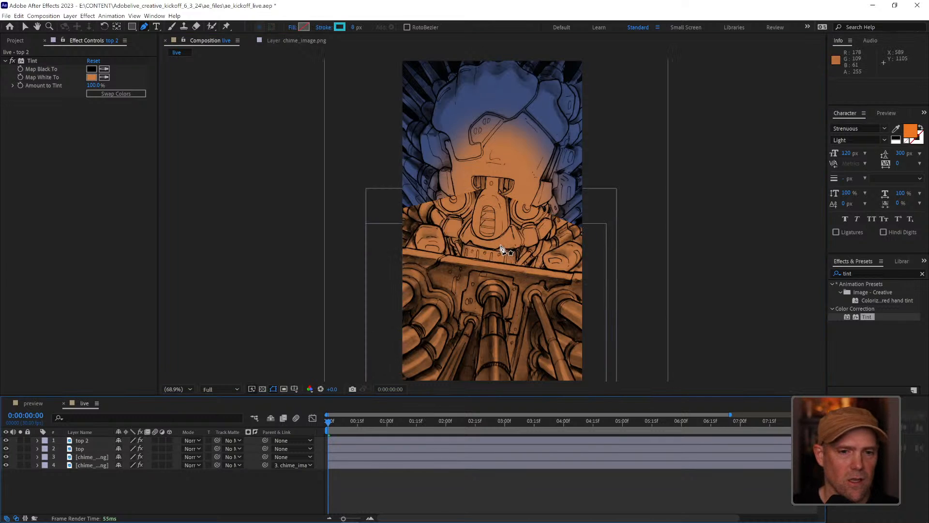
Set the top 2 layer's Mask 2 mode to Intersect and collapse the layer's properties
{"action": "left_click", "coordinate": [89, 441]}
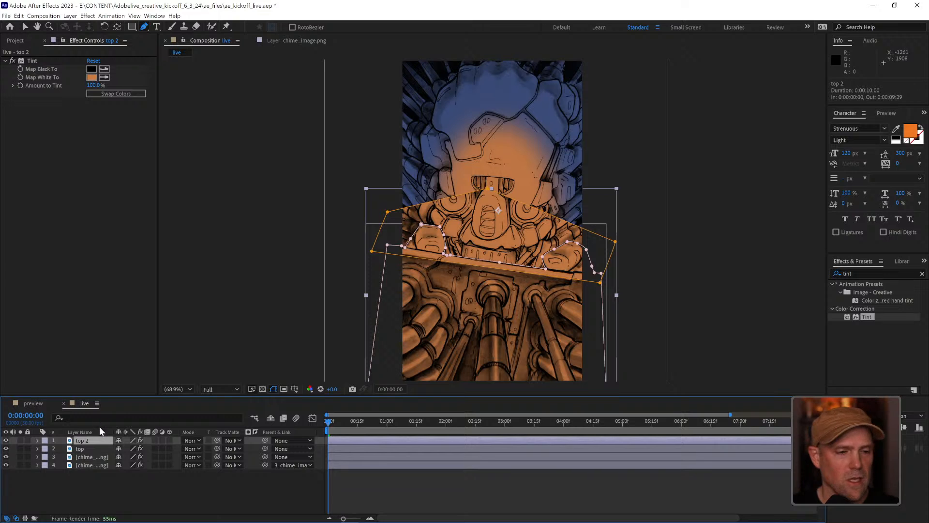
{"action": "key", "text": "m"}
{"action": "key", "text": "m"}
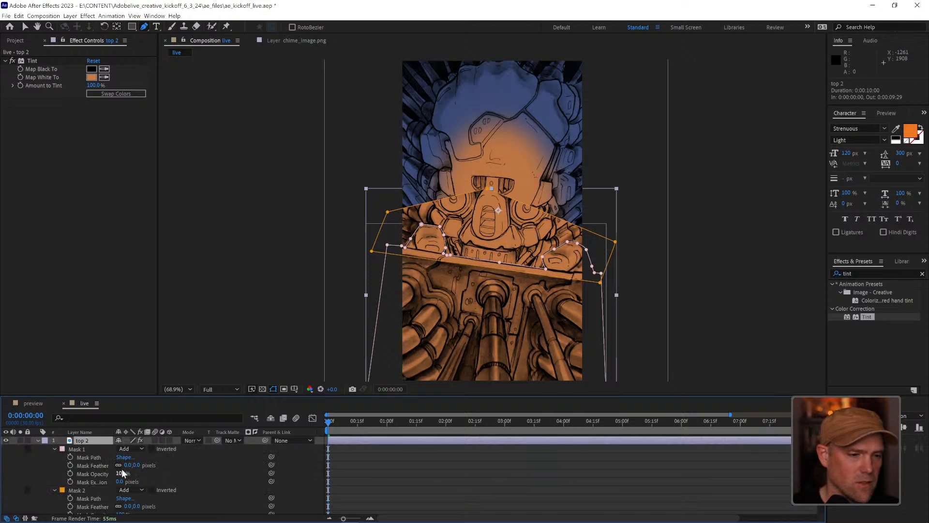
{"action": "key", "text": "h"}
{"action": "scroll", "coordinate": [202, 451], "scroll_direction": "down", "scroll_amount": 3}
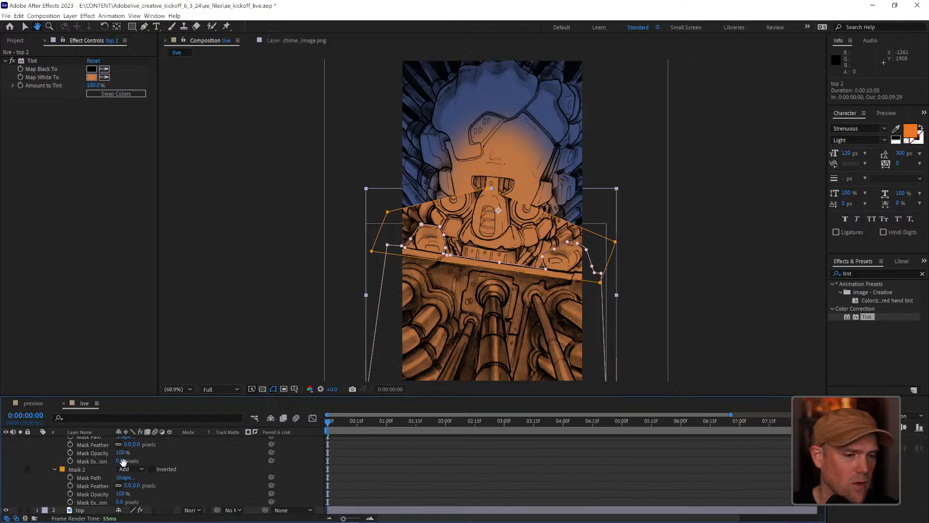
{"action": "key", "text": "g"}
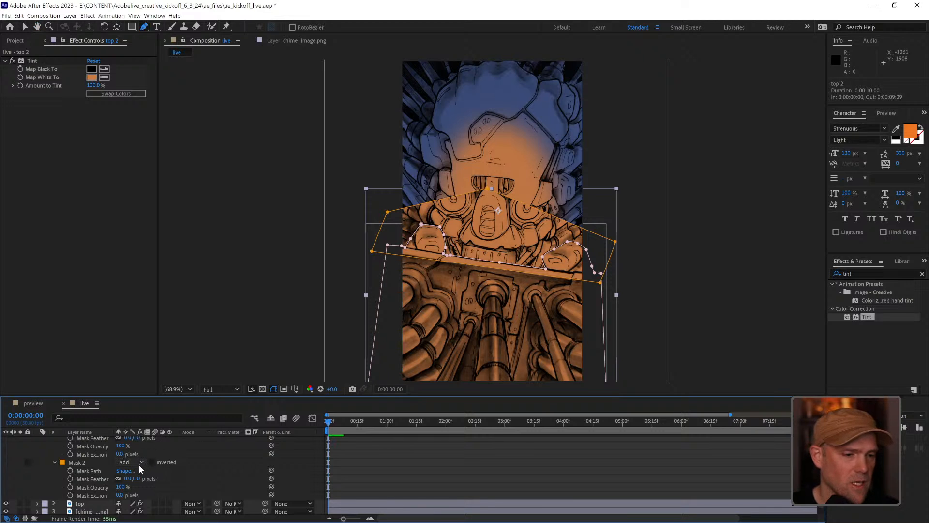
{"action": "left_click", "coordinate": [139, 464]}
{"action": "left_click", "coordinate": [140, 426]}
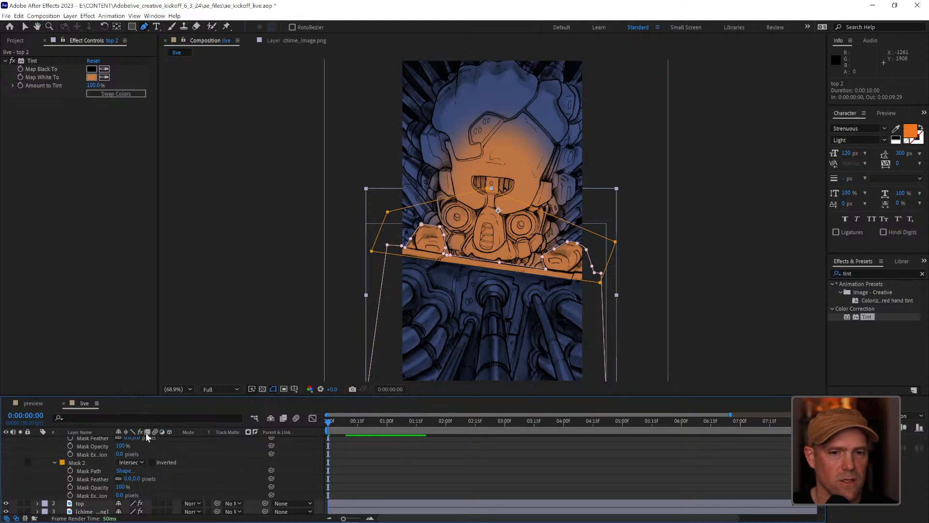
{"action": "left_click", "coordinate": [702, 457]}
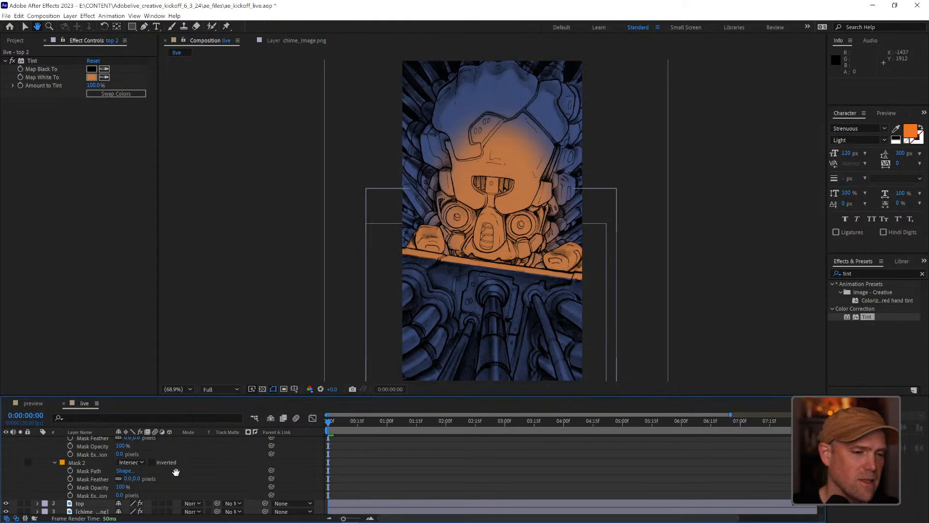
{"action": "scroll", "coordinate": [121, 460], "scroll_direction": "up", "scroll_amount": 3}
{"action": "left_click", "coordinate": [36, 441]}
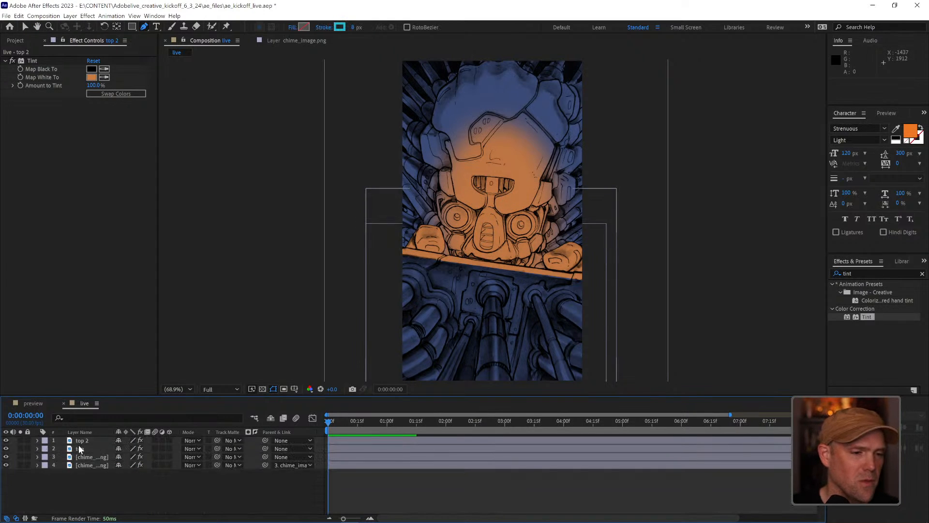
Parent the top layer to the top 2 layer
{"action": "left_click", "coordinate": [82, 442]}
{"action": "left_click", "coordinate": [474, 484]}
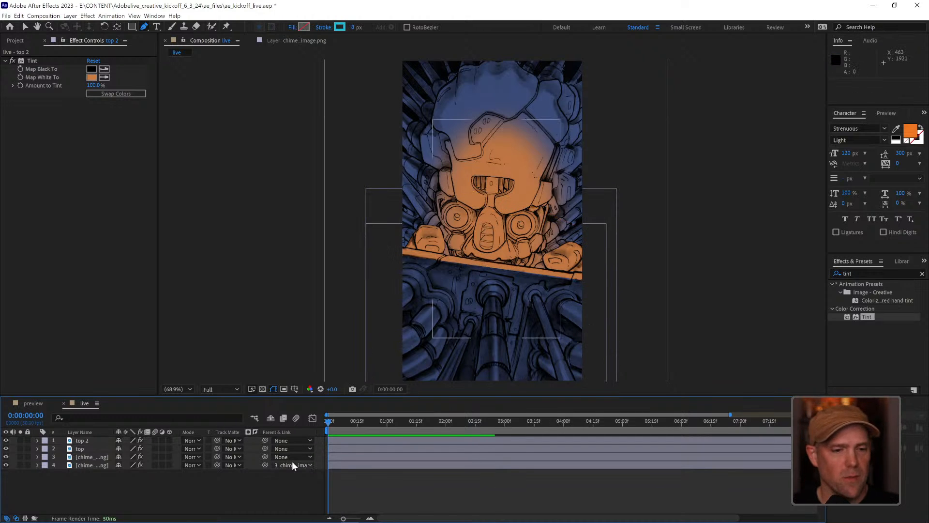
{"action": "left_click_drag", "start_coordinate": [266, 449], "coordinate": [92, 440]}
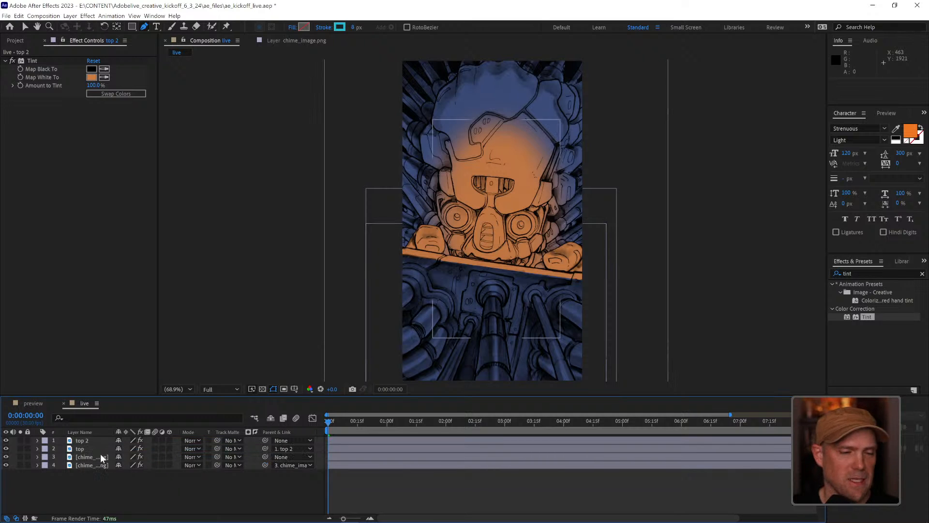
Try moving the top 2 layer about 17 px right and 47 px up to test the parenting, and undo the move
{"action": "key", "text": "v"}
{"action": "left_click", "coordinate": [89, 440]}
{"action": "mouse_move", "coordinate": [499, 317]}
{"action": "left_mouse_down"}
{"action": "mouse_move", "coordinate": [483, 302]}
{"action": "mouse_move", "coordinate": [504, 302]}
{"action": "left_mouse_up"}
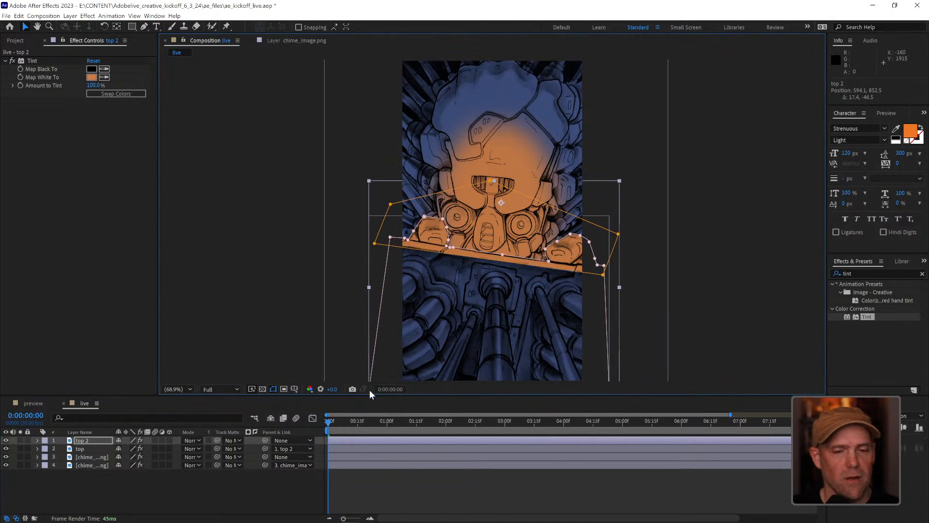
{"action": "left_click", "coordinate": [167, 484]}
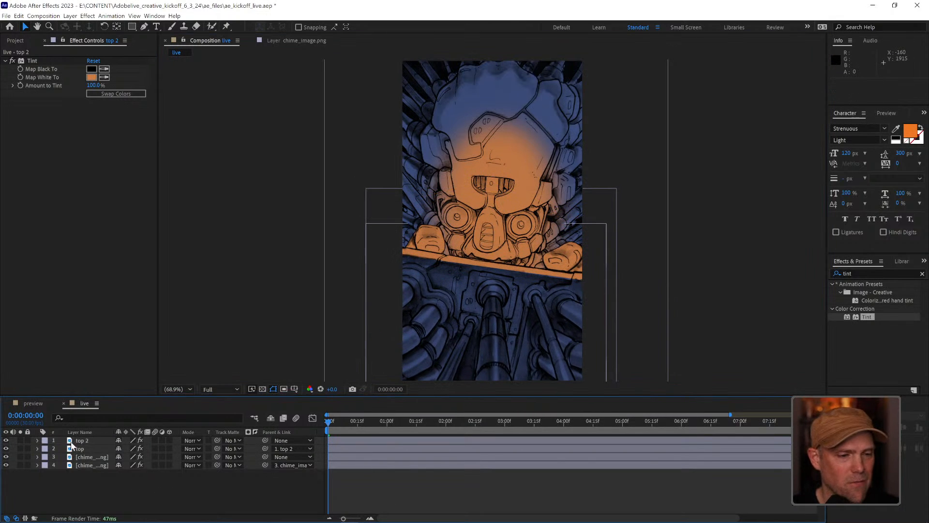
{"action": "left_click", "coordinate": [86, 440]}
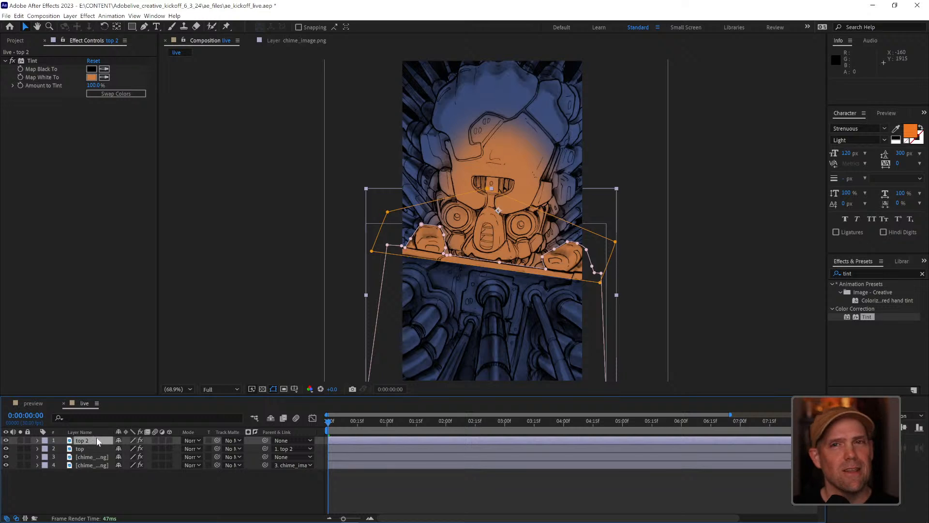
{"action": "left_click", "coordinate": [428, 488]}
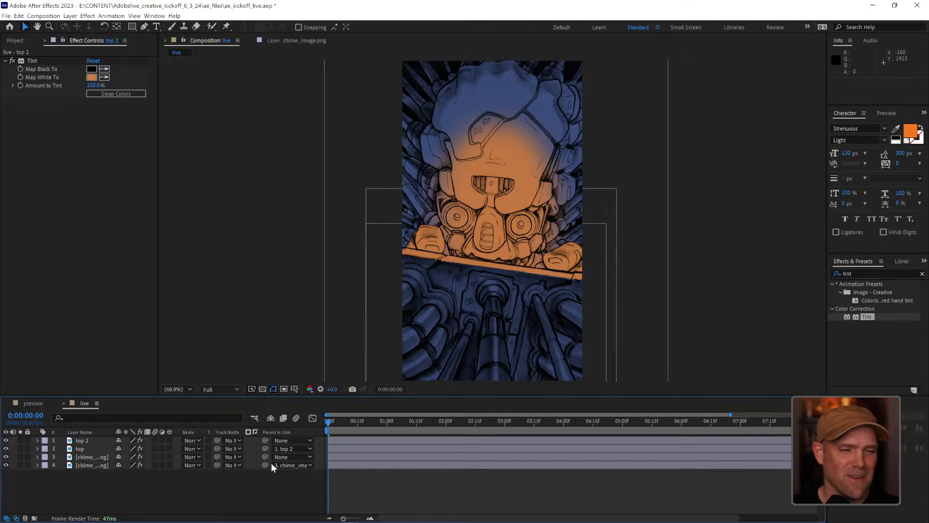
{"action": "left_click", "coordinate": [85, 440]}
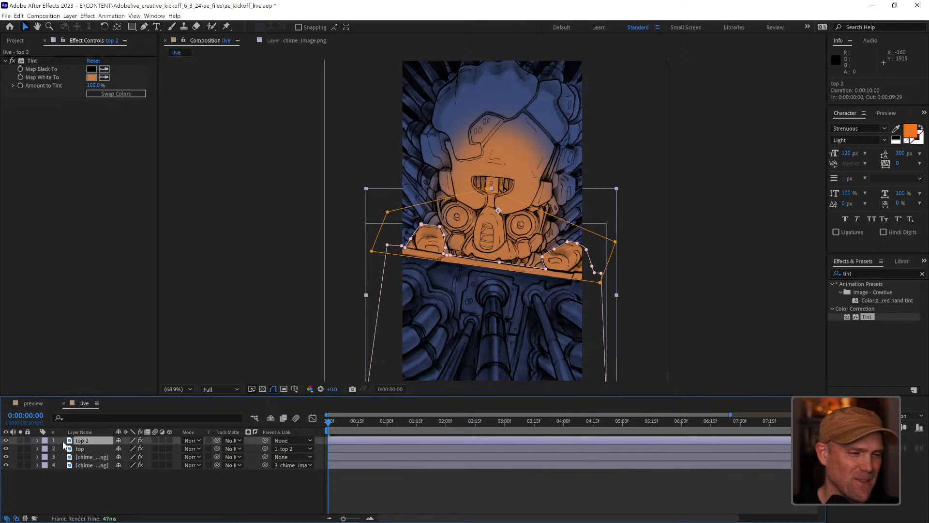
{"action": "left_click", "coordinate": [348, 485]}
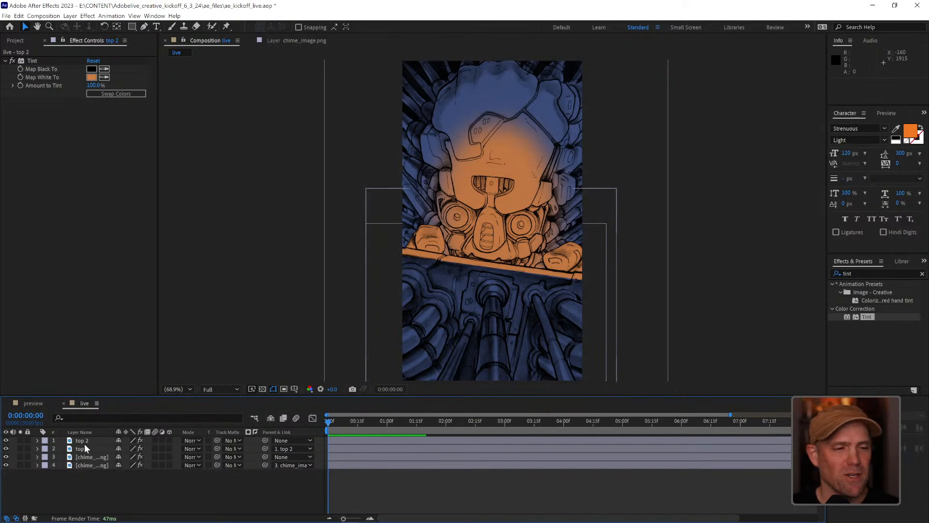
Add the expression wiggle(2,10) to the top 2 layer's Position and play a short preview of the motion
{"action": "left_click", "coordinate": [80, 442]}
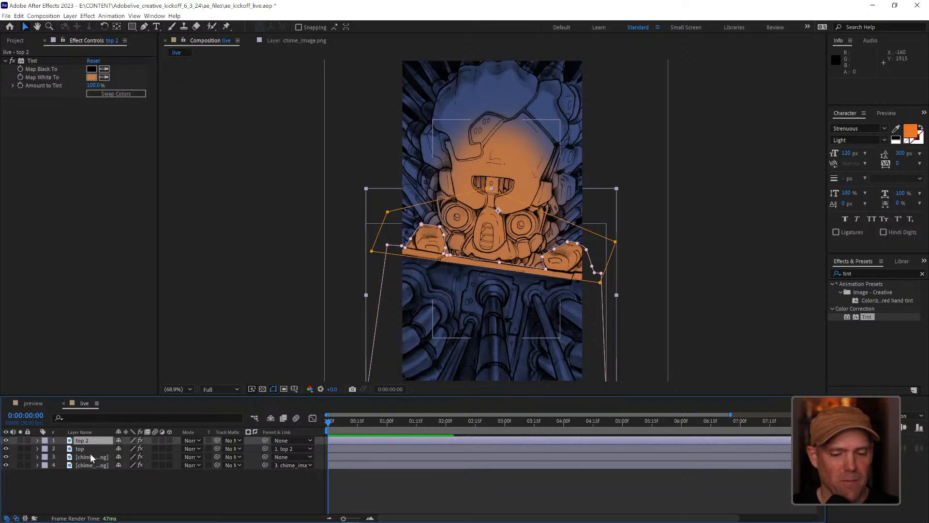
{"action": "key", "text": "p"}
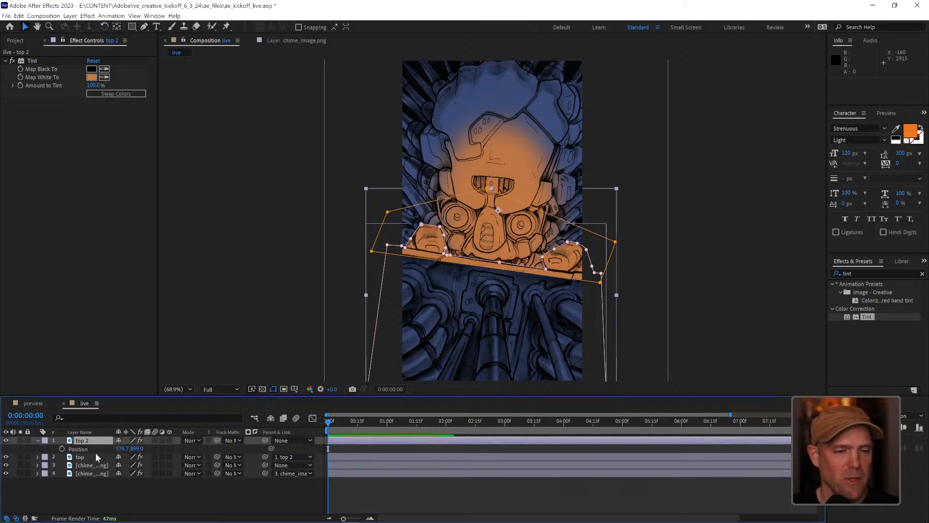
{"action": "left_click", "coordinate": [62, 449], "text": "alt"}
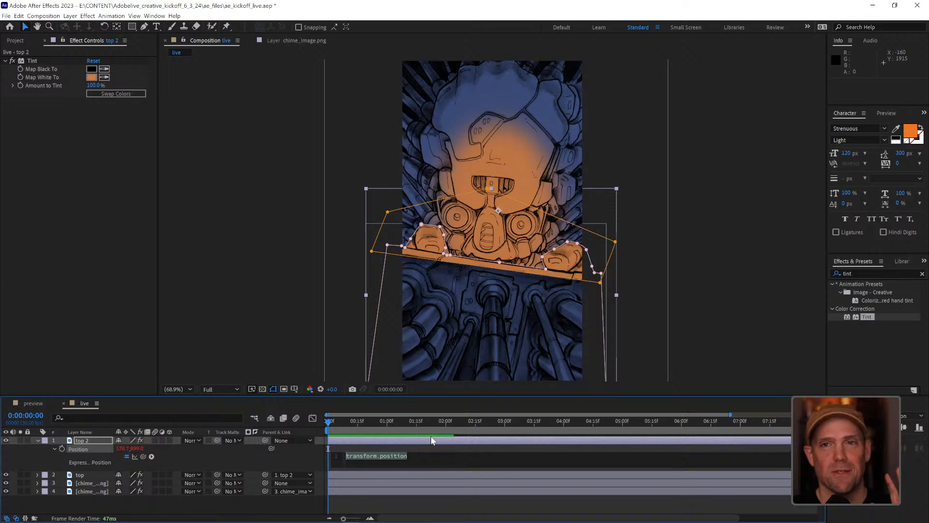
{"action": "type", "text": "wiggl"}
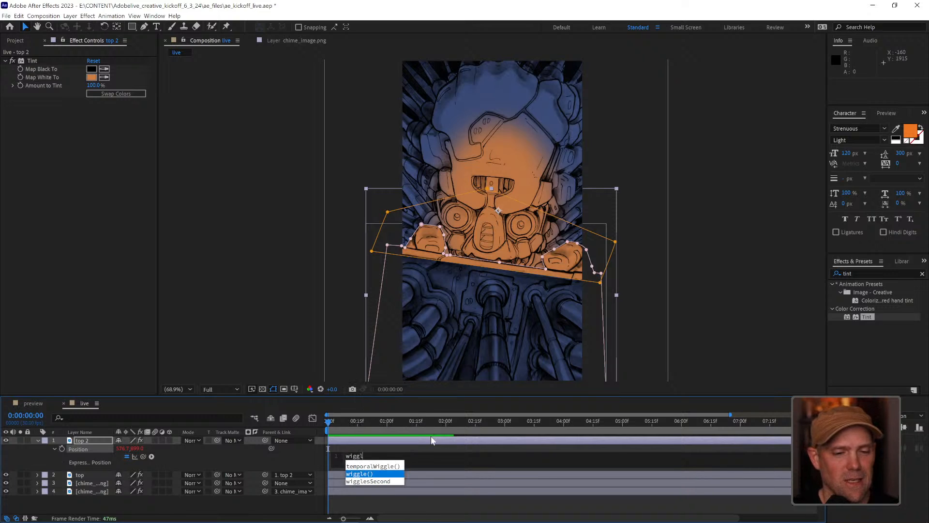
{"action": "key", "text": "Return"}
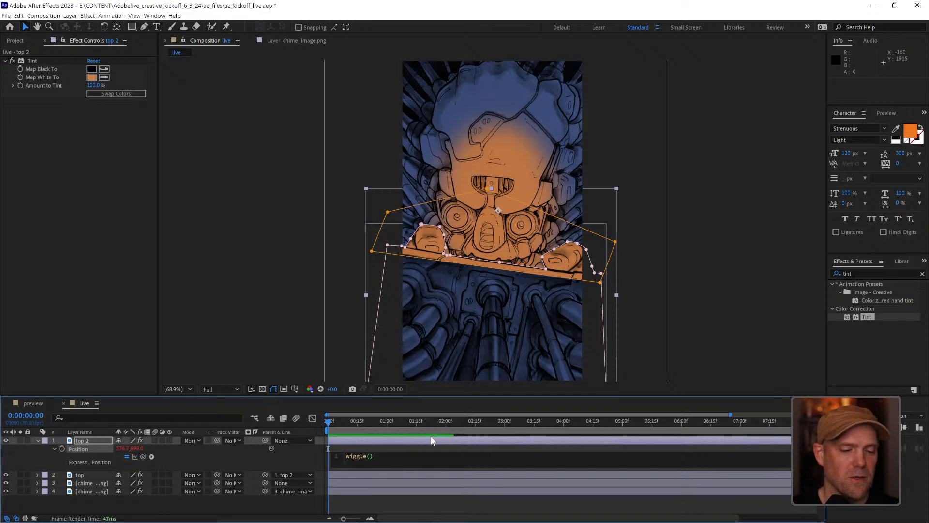
{"action": "type", "text": "2"}
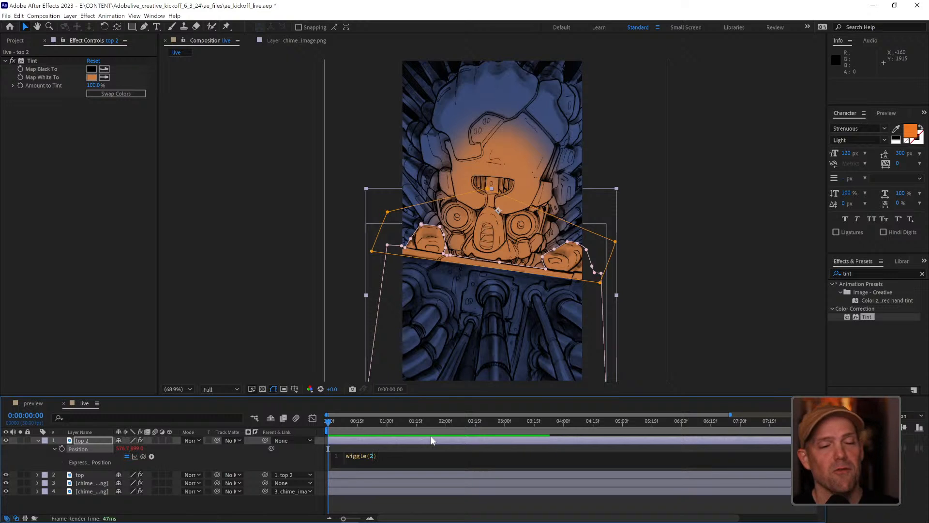
{"action": "type", "text": ","}
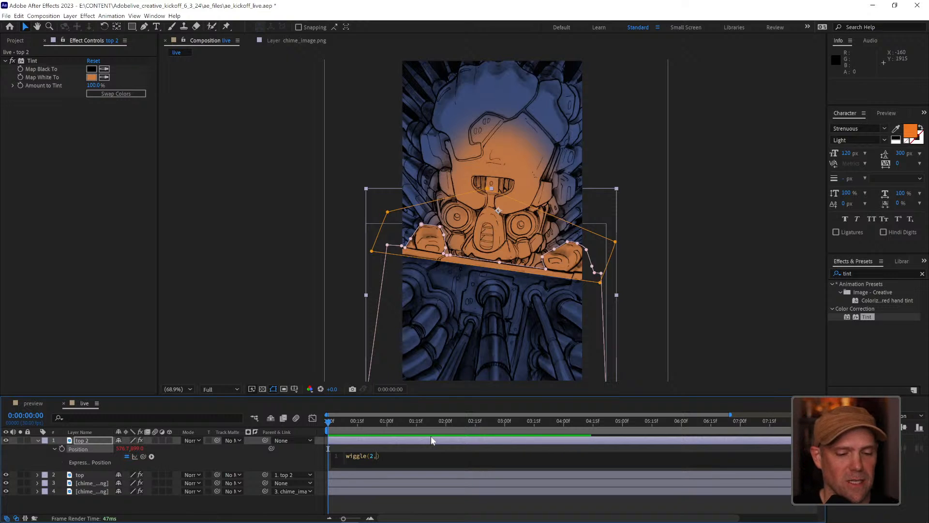
{"action": "type", "text": "1"}
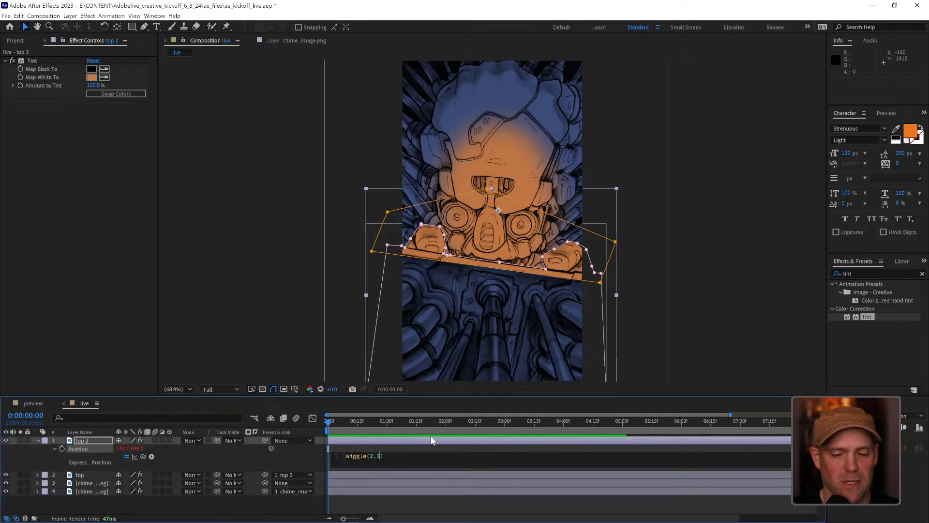
{"action": "type", "text": "0"}
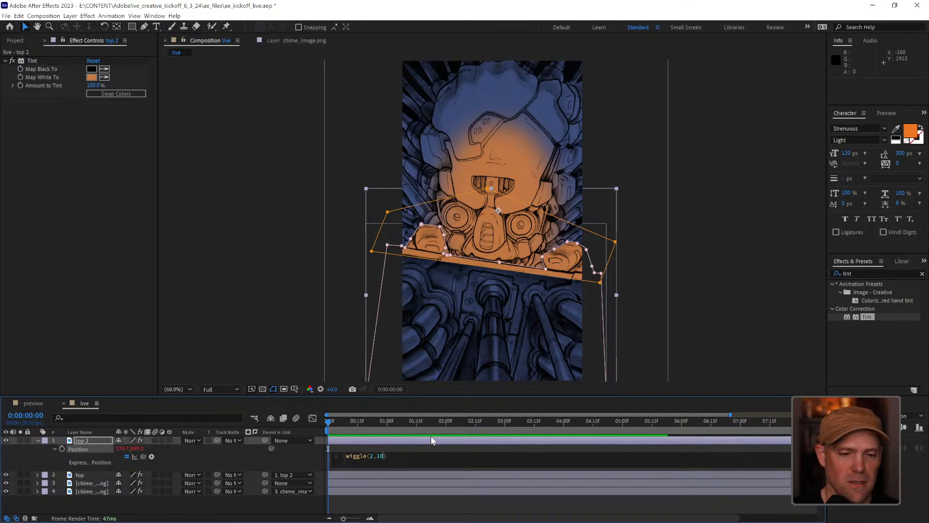
{"action": "left_click", "coordinate": [431, 437]}
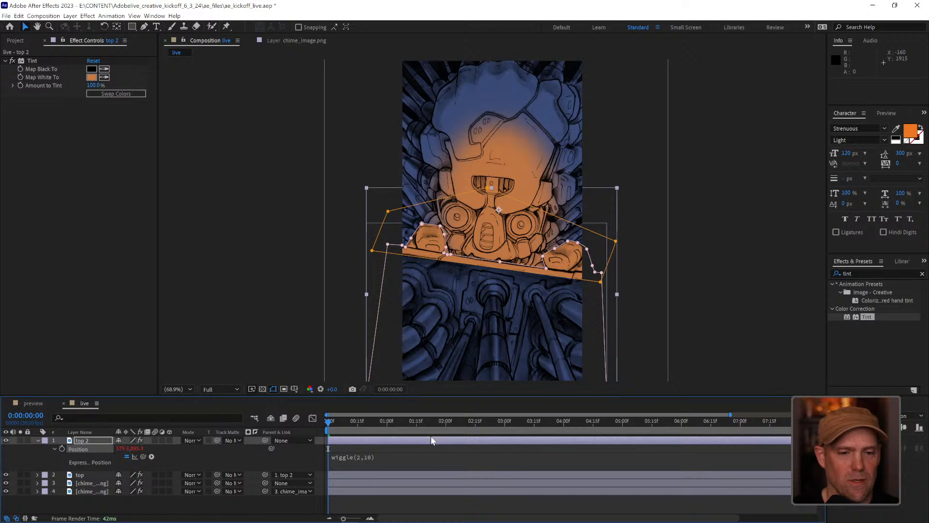
{"action": "key", "text": "space"}
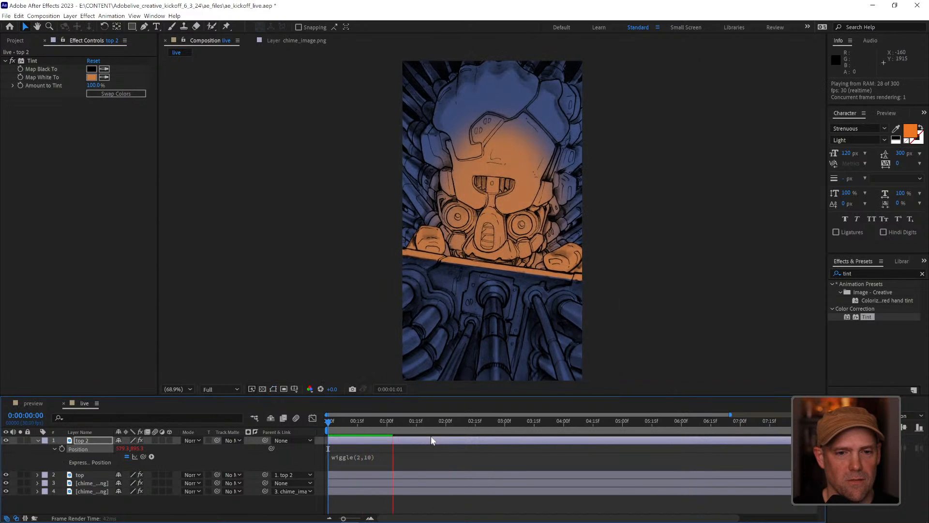
{"action": "key", "text": "space"}
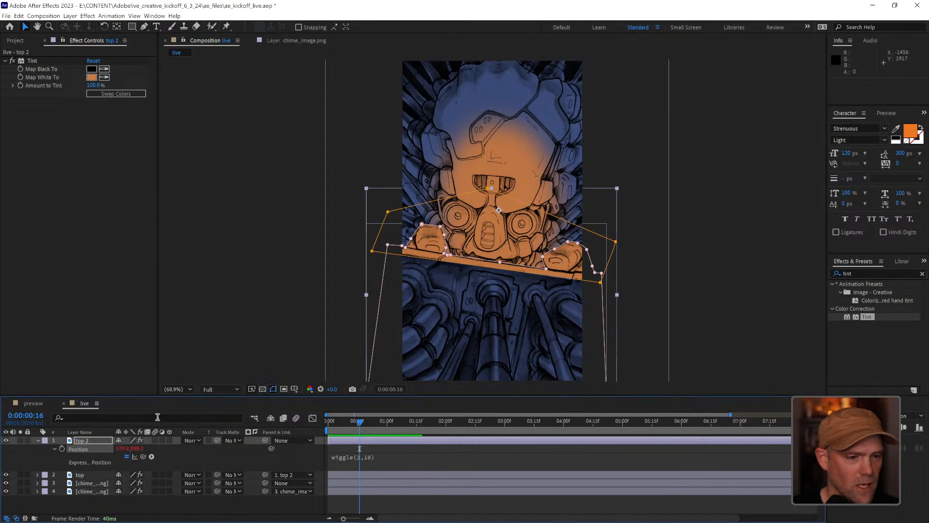
Reveal the upper chime_image layer's Position property and scrub the opening frames to 0:00:00:10 to check its movement
{"action": "left_click", "coordinate": [104, 482]}
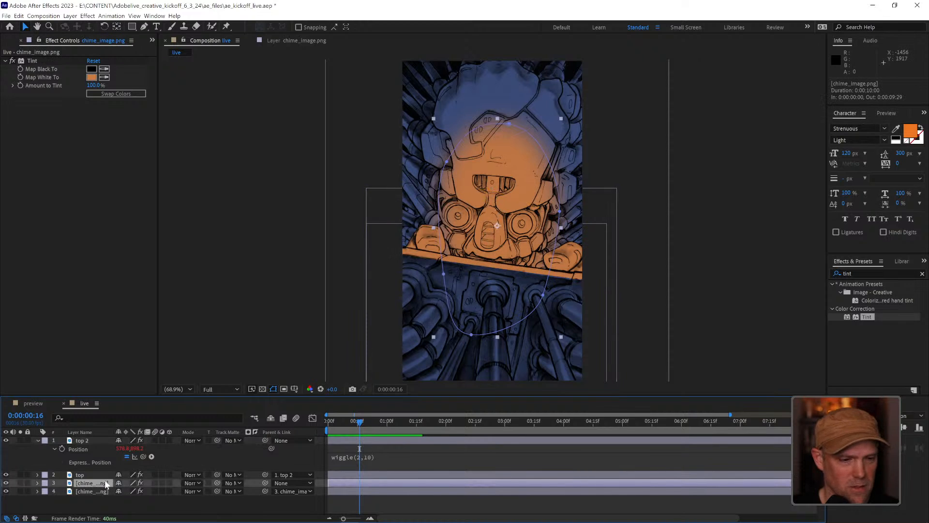
{"action": "key", "text": "p"}
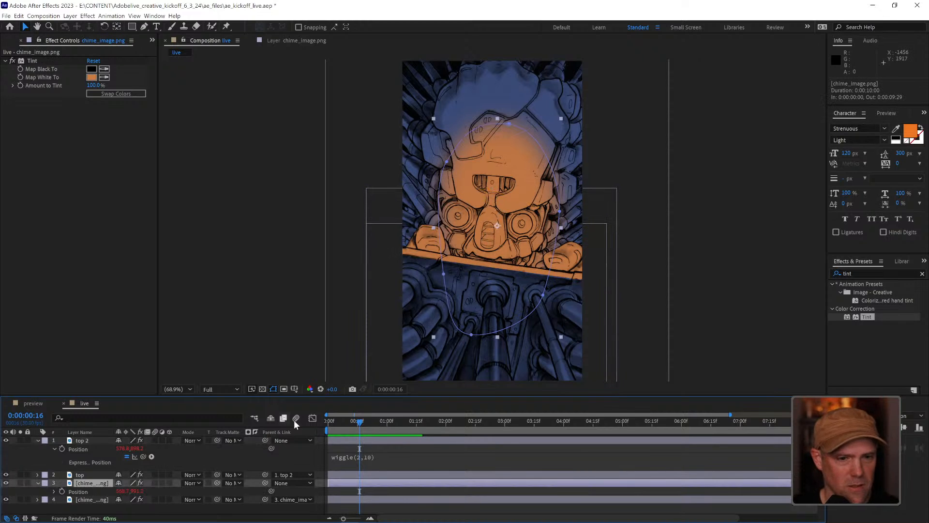
{"action": "mouse_move", "coordinate": [340, 421]}
{"action": "left_mouse_down"}
{"action": "mouse_move", "coordinate": [370, 417]}
{"action": "mouse_move", "coordinate": [347, 423]}
{"action": "left_mouse_up"}
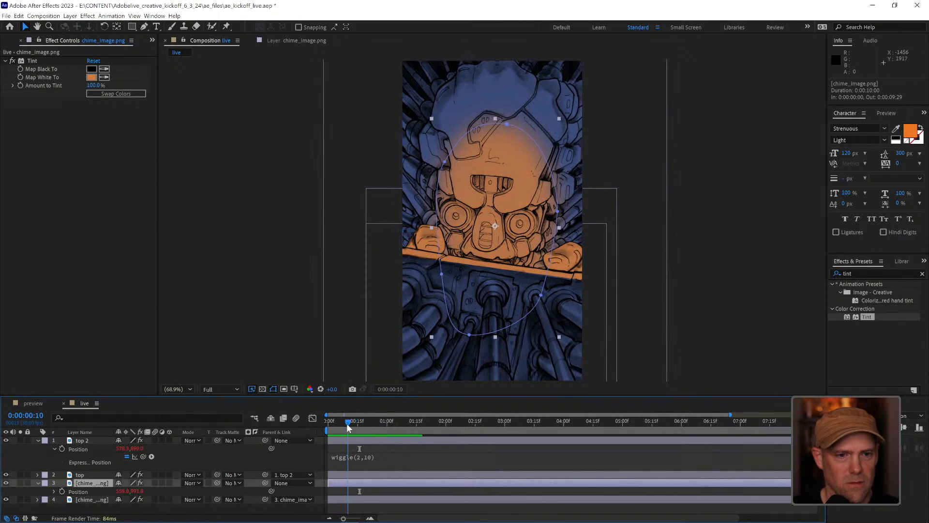
Show the wiggle expression on the upper chime_image layer's Position and compare it with the top 2 layer's expression
{"action": "left_click", "coordinate": [99, 499]}
{"action": "left_click", "coordinate": [94, 489]}
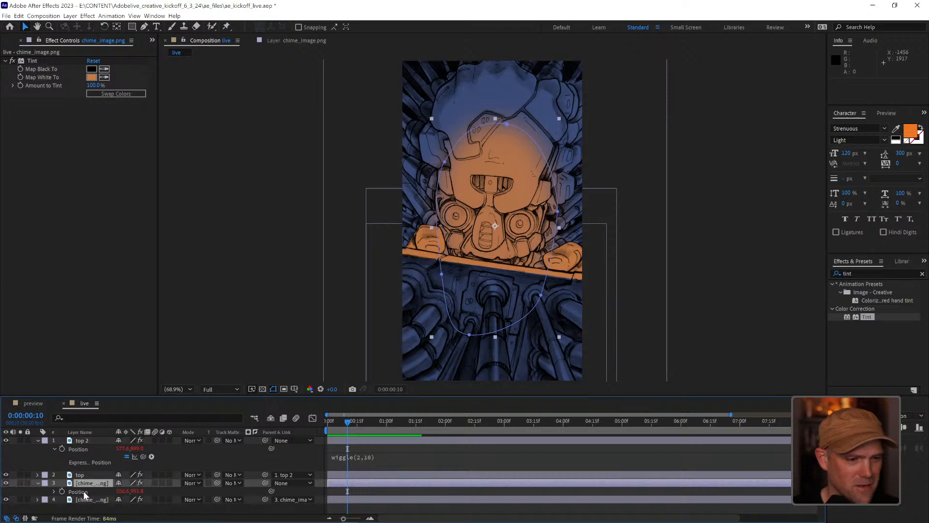
{"action": "left_click", "coordinate": [62, 491]}
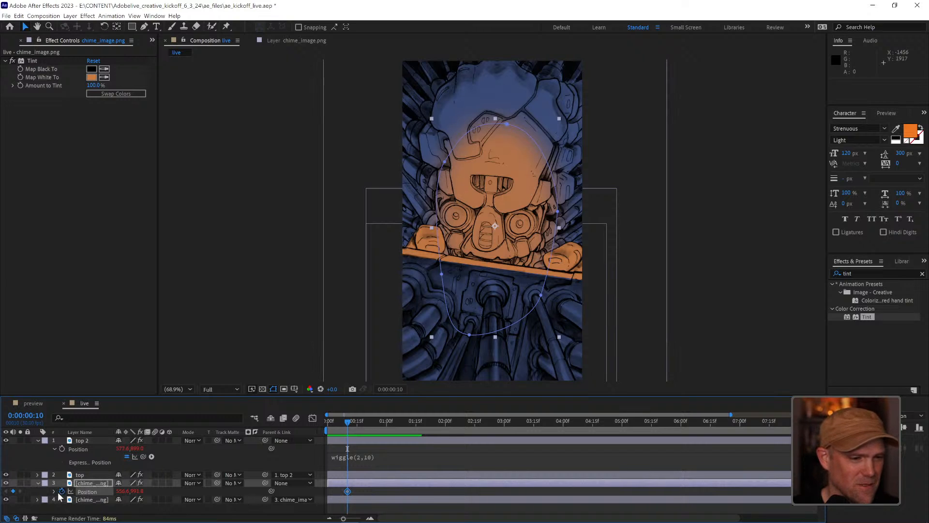
{"action": "key", "text": "ctrl+z"}
{"action": "left_click", "coordinate": [376, 499]}
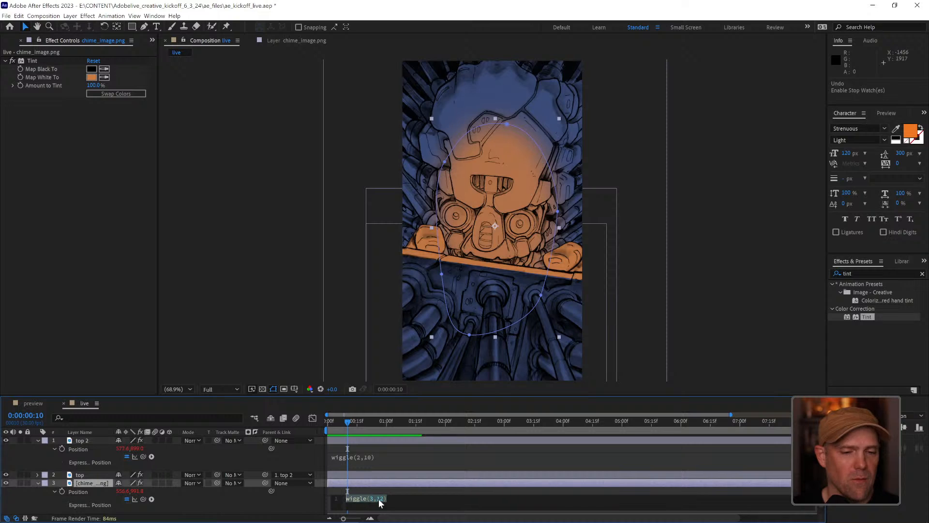
{"action": "left_click", "coordinate": [436, 458]}
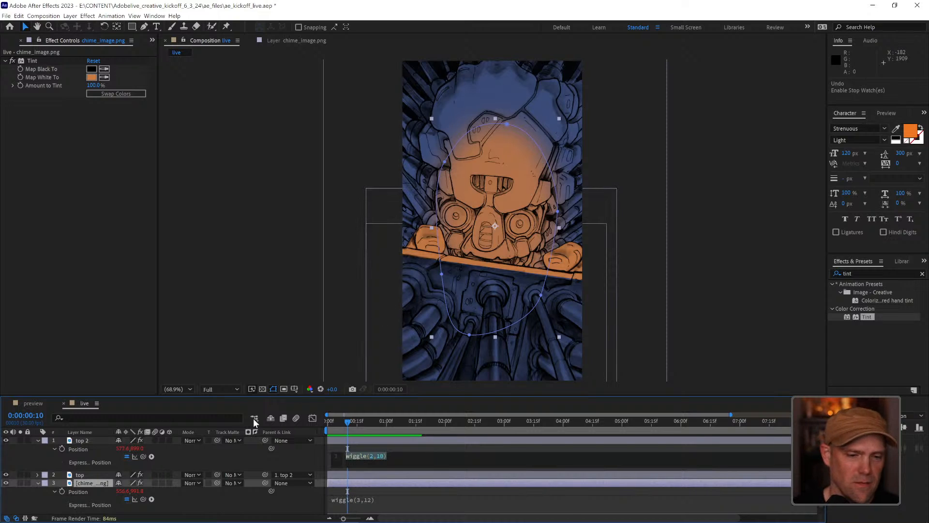
Collapse the upper chime_image and top 2 layers and play a preview of the combined motion
{"action": "left_click", "coordinate": [38, 483]}
{"action": "left_click", "coordinate": [37, 440]}
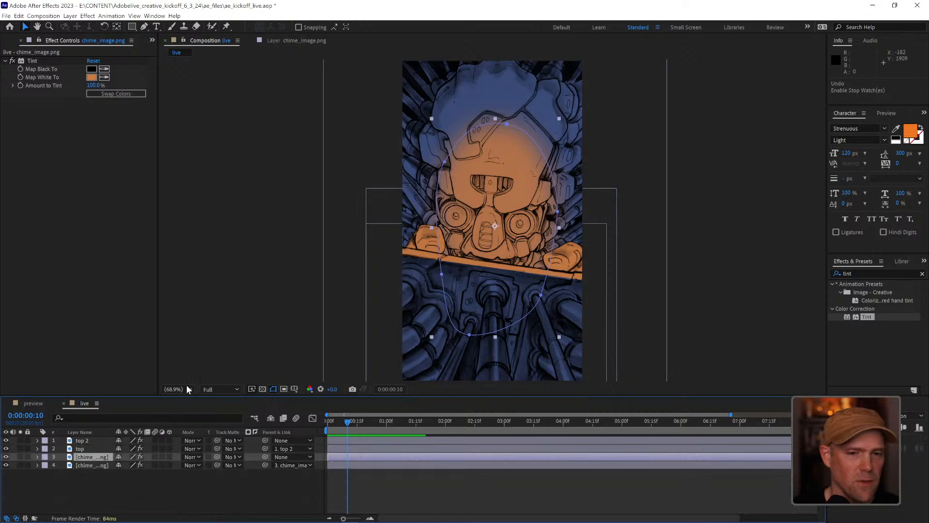
{"action": "key", "text": "space"}
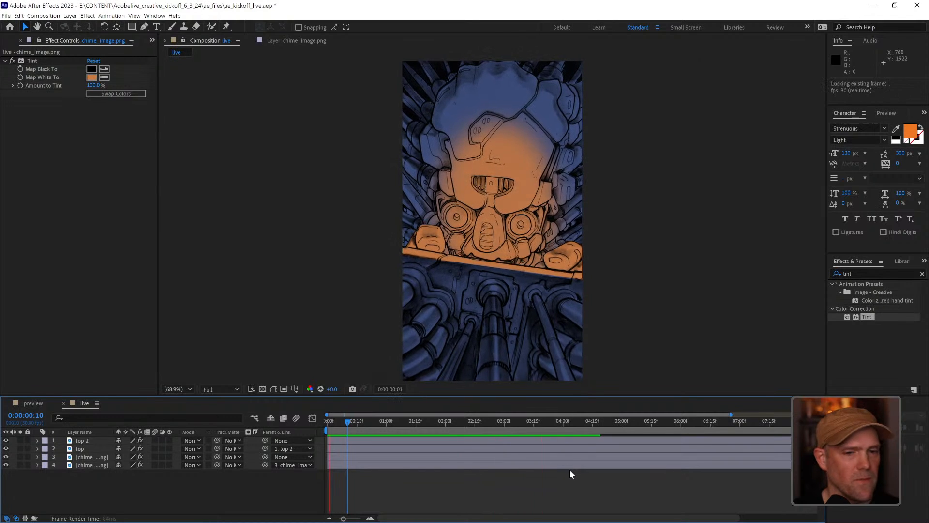
{"action": "key", "text": "space"}
Inspect the top 2 layer's properties, and reveal Opacity on the top 2, top and upper chime_image layers
{"action": "left_click", "coordinate": [82, 441]}
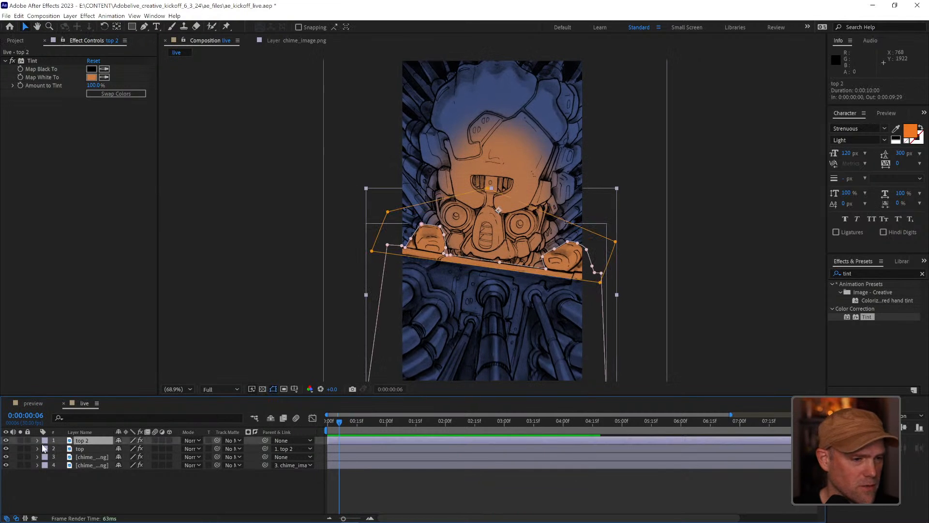
{"action": "left_click", "coordinate": [36, 440]}
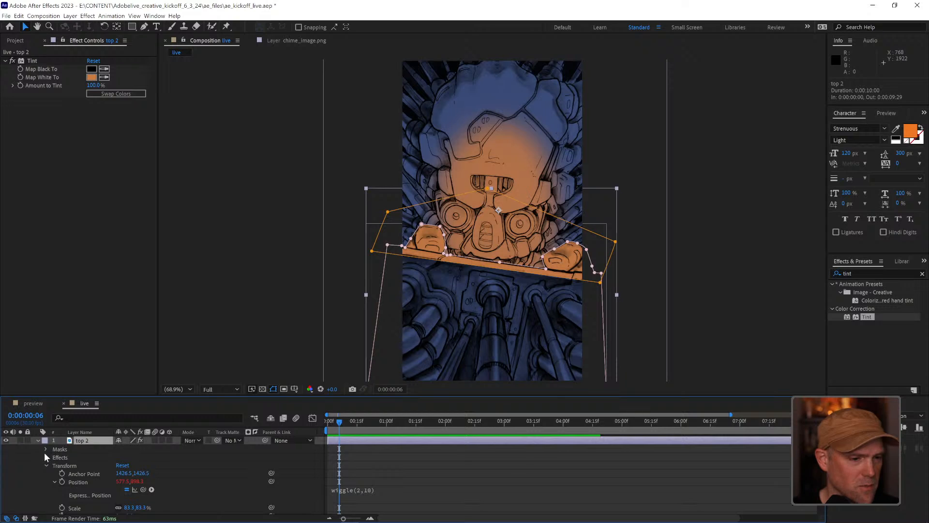
{"action": "left_click", "coordinate": [46, 464]}
{"action": "key", "text": "u"}
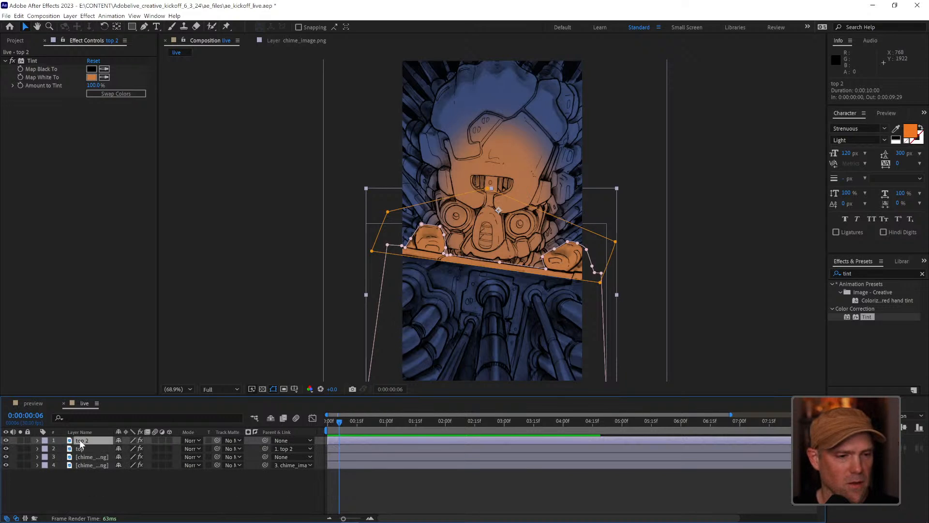
{"action": "left_click", "coordinate": [38, 441]}
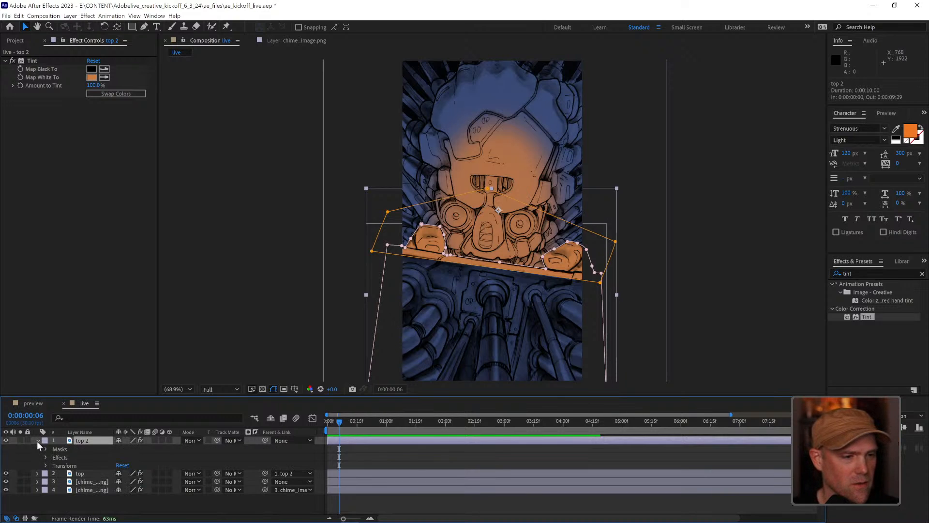
{"action": "key", "text": "t"}
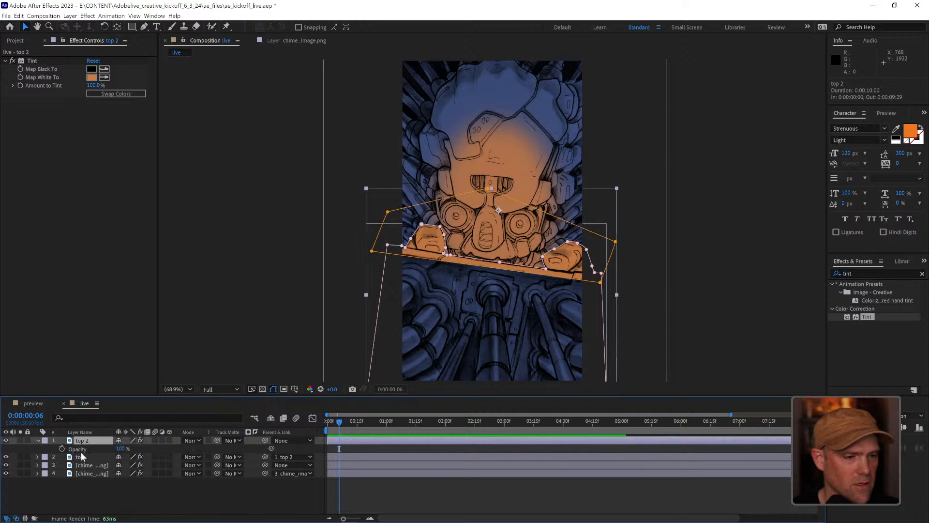
{"action": "left_click", "coordinate": [94, 456]}
{"action": "key", "text": "t"}
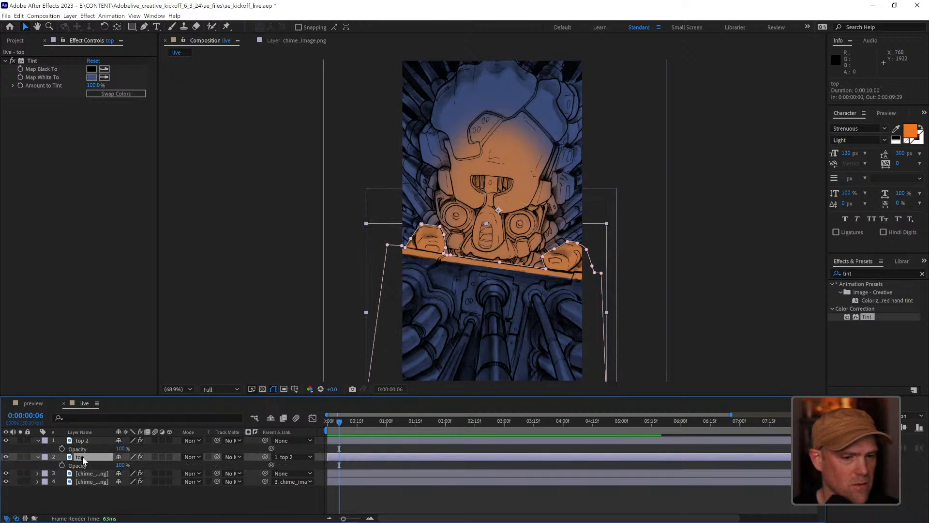
{"action": "left_click", "coordinate": [87, 474]}
{"action": "key", "text": "t"}
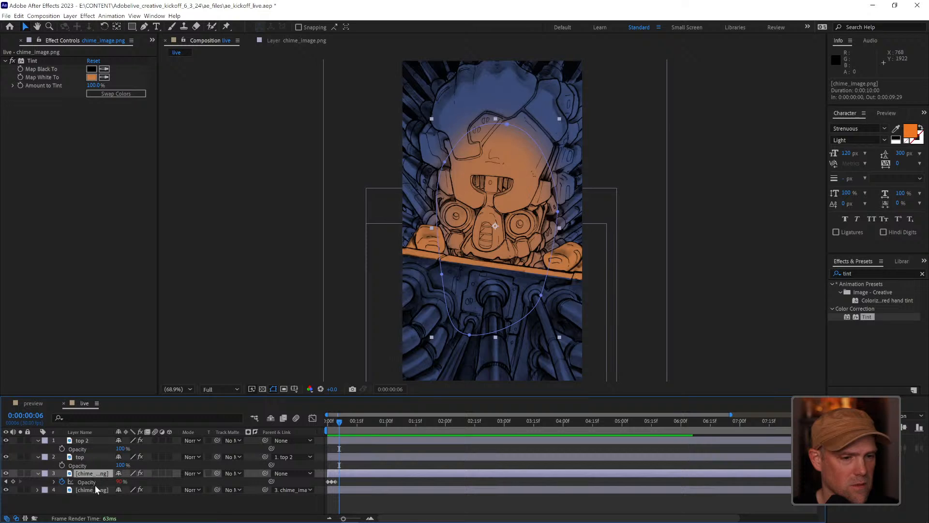
Delete the upper chime_image layer's Opacity keyframes along with its loopOut() expression, and collapse the layer
{"action": "left_click", "coordinate": [91, 483]}
{"action": "key", "text": "Delete"}
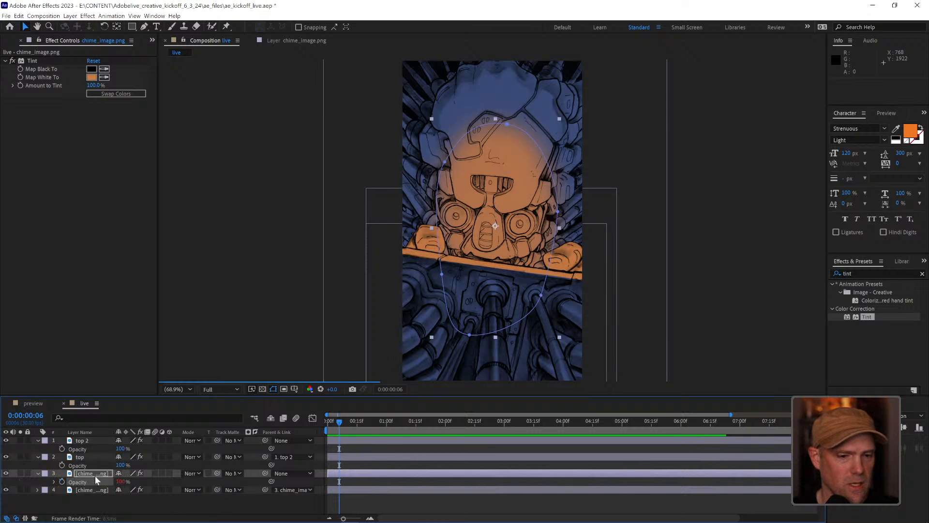
{"action": "left_click", "coordinate": [362, 495]}
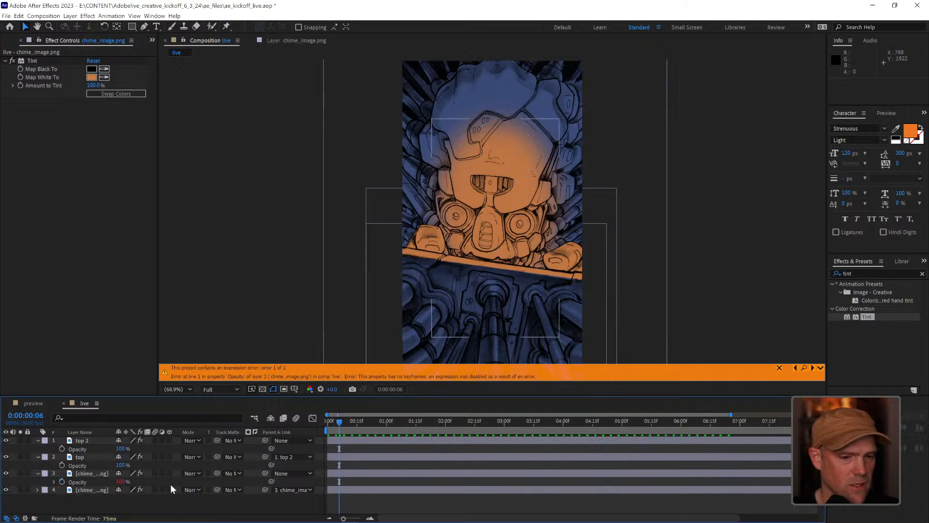
{"action": "left_click", "coordinate": [55, 481]}
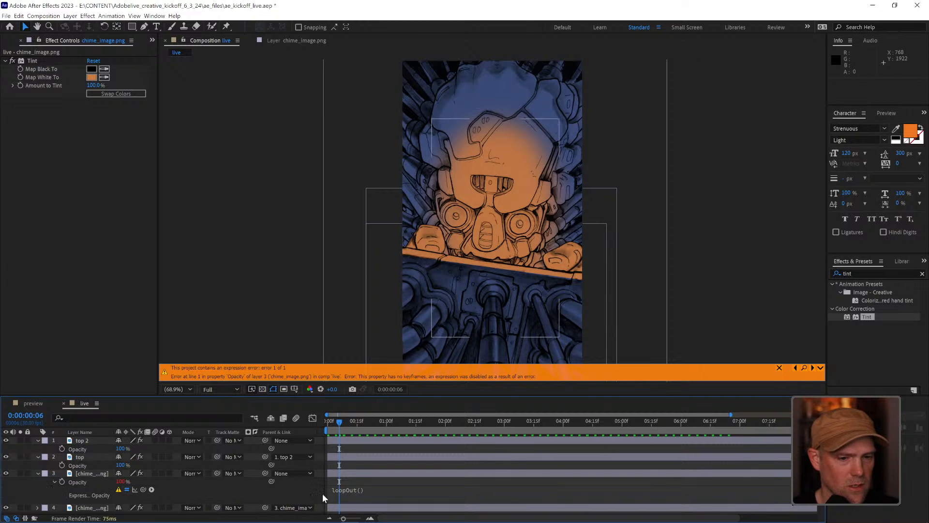
{"action": "left_click", "coordinate": [343, 490]}
{"action": "key", "text": "Delete"}
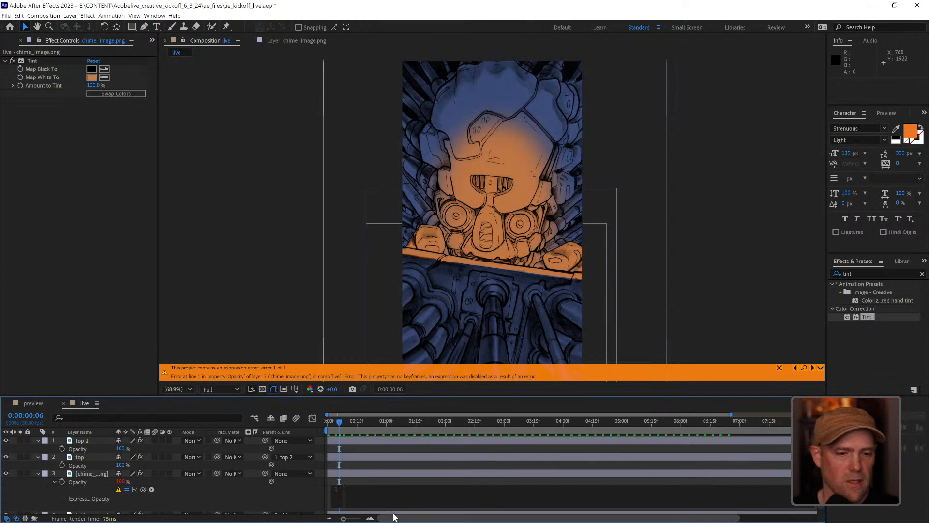
{"action": "left_click", "coordinate": [38, 473]}
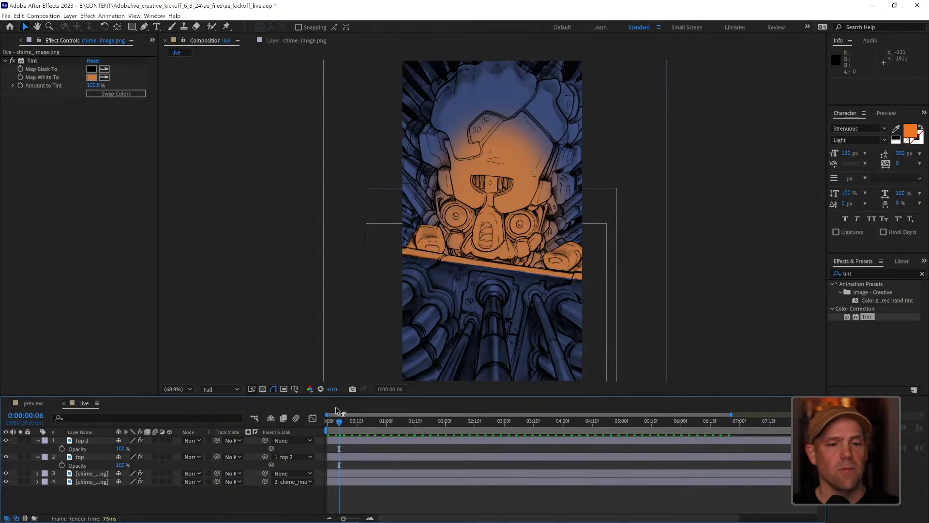
At 0:00:01:25, select all four layers and move the artwork down about 34 px in the frame
{"action": "left_click_drag", "start_coordinate": [340, 421], "coordinate": [437, 421]}
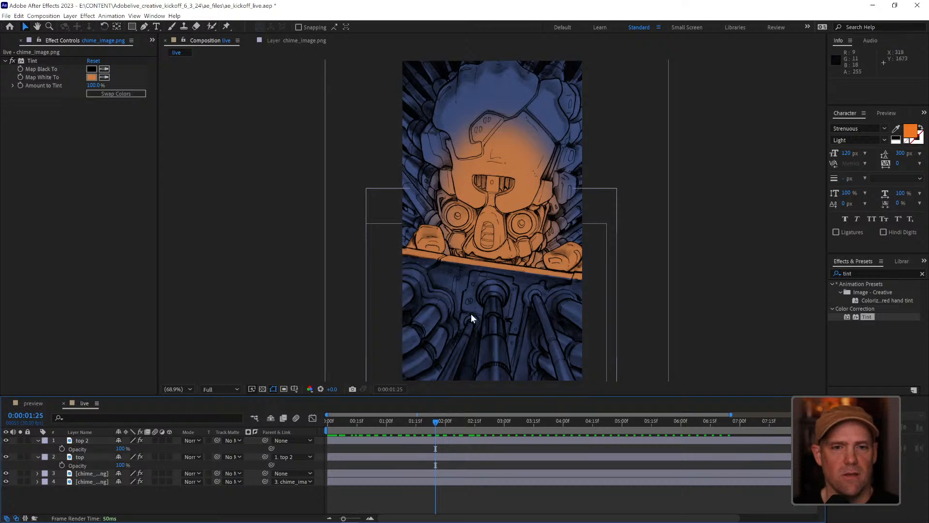
{"action": "left_click_drag", "start_coordinate": [495, 219], "coordinate": [463, 212]}
{"action": "left_click", "coordinate": [94, 441]}
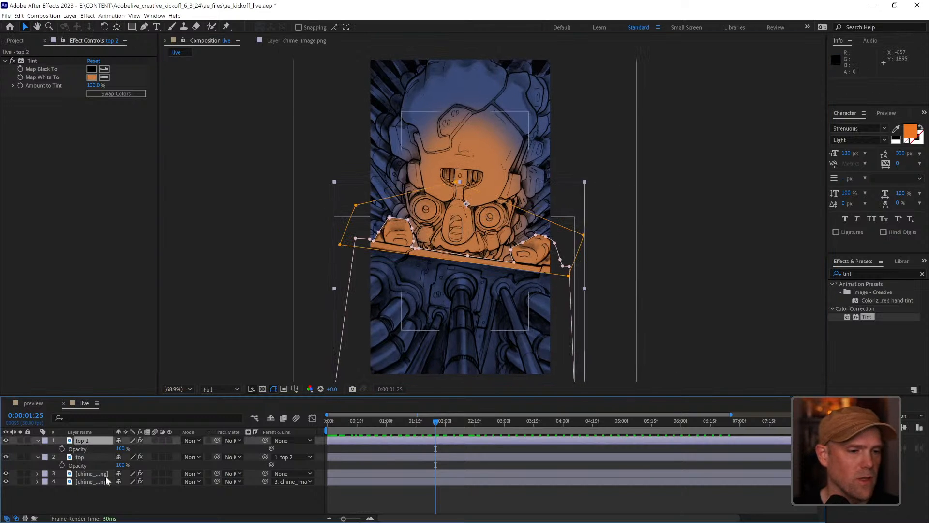
{"action": "left_click", "coordinate": [106, 480], "text": "shift"}
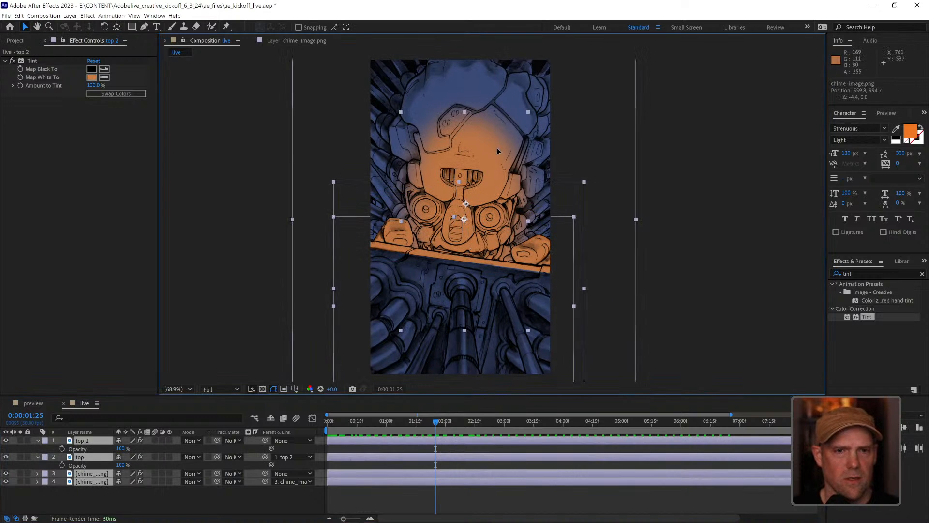
{"action": "left_click_drag", "start_coordinate": [498, 147], "coordinate": [506, 160]}
{"action": "left_click", "coordinate": [506, 159], "text": "ctrl+alt"}
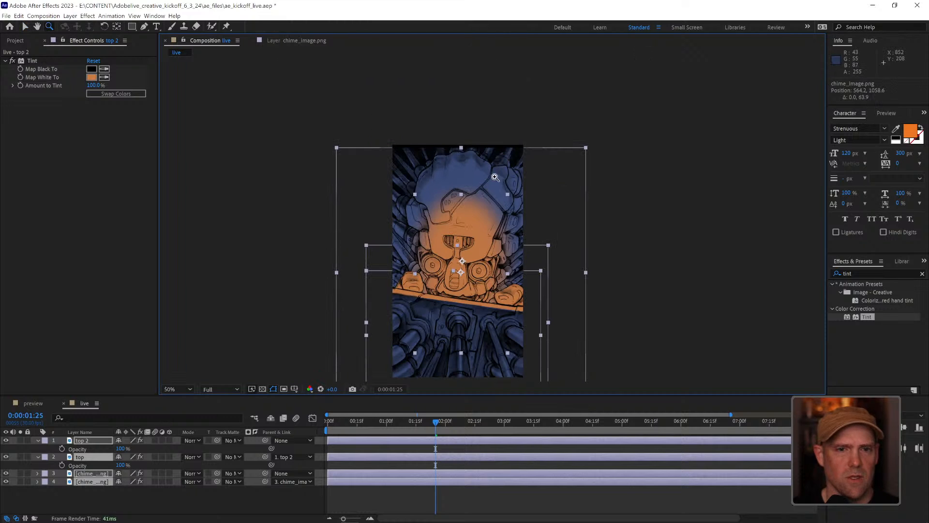
{"action": "left_click_drag", "start_coordinate": [477, 218], "coordinate": [506, 127]}
{"action": "key", "text": "v"}
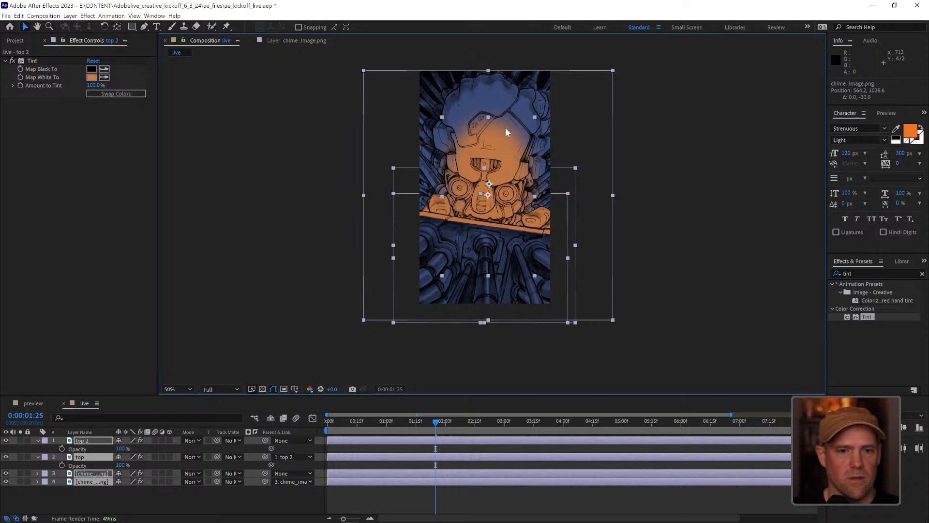
{"action": "left_click", "coordinate": [489, 490]}
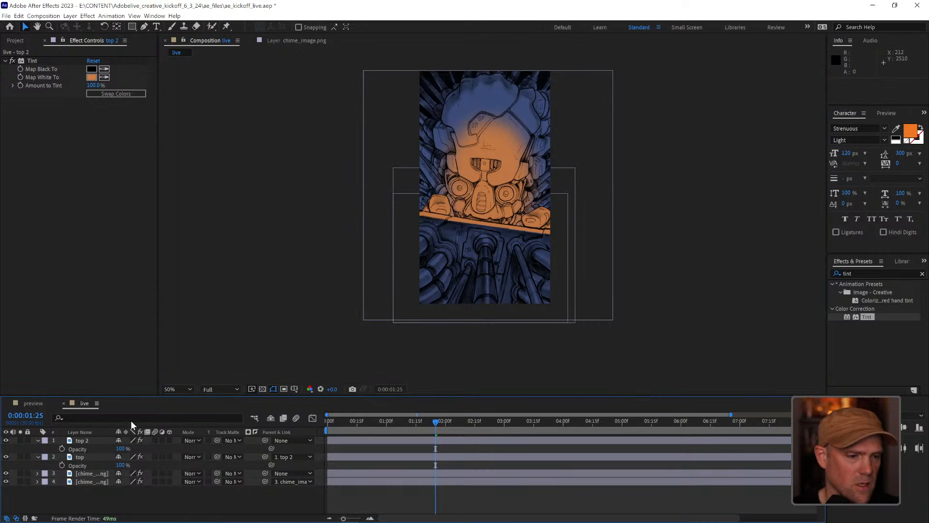
Hide all four artwork layers so that the composition is blank
{"action": "key", "text": "z"}
{"action": "left_click", "coordinate": [467, 223]}
{"action": "left_click_drag", "start_coordinate": [466, 227], "coordinate": [409, 271]}
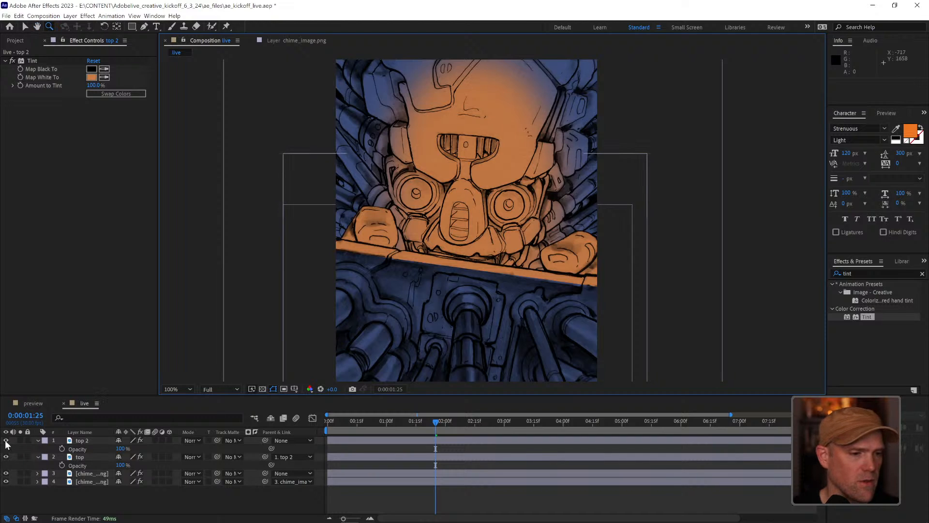
{"action": "left_click_drag", "start_coordinate": [5, 441], "coordinate": [7, 486]}
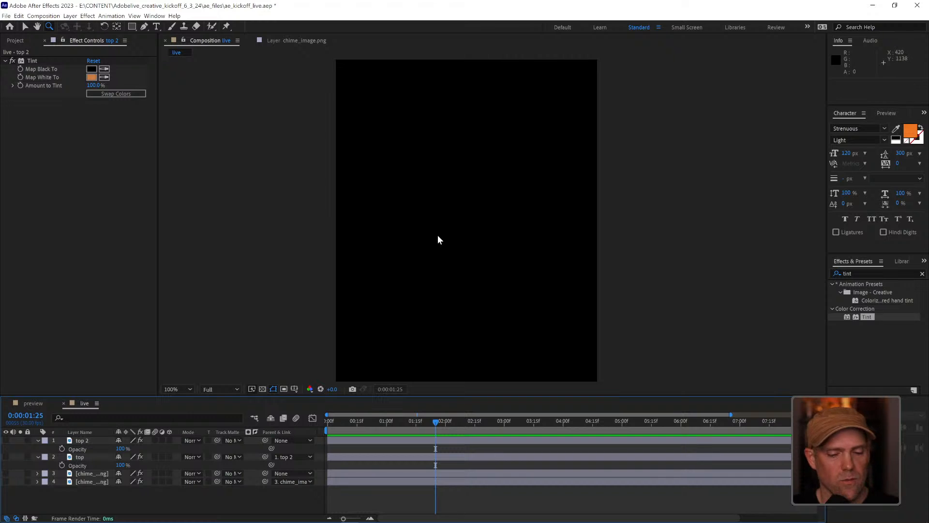
Add a text layer reading "draw" in orange Strenuous Light at 120 px in the upper part of the composition
{"action": "key", "text": "ctrl+t"}
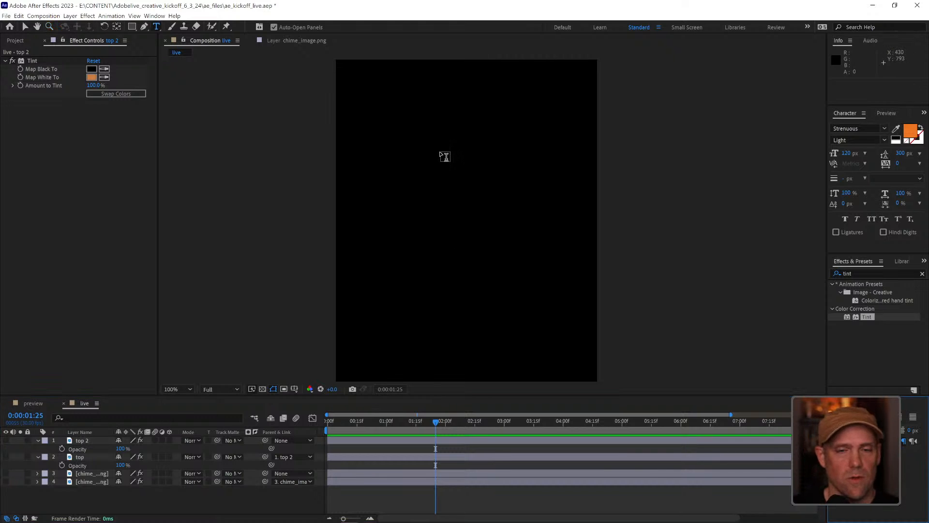
{"action": "left_click", "coordinate": [451, 170]}
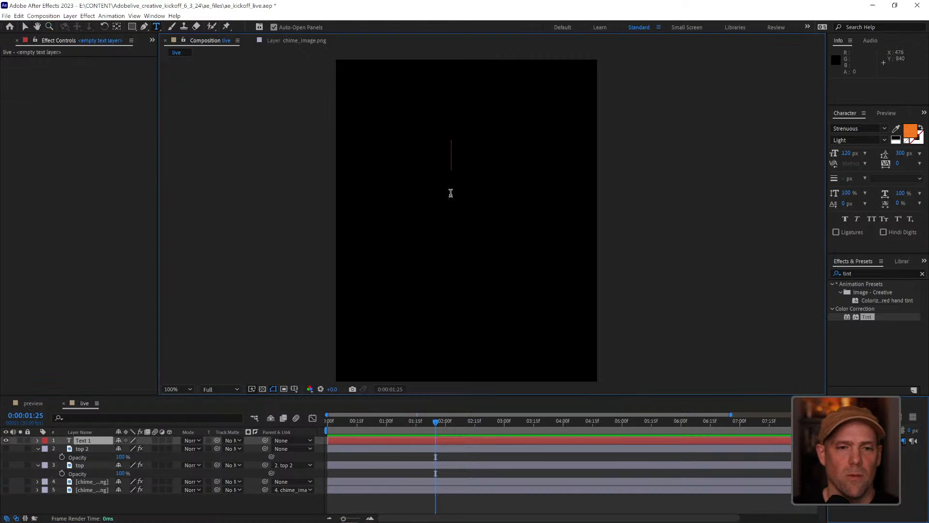
{"action": "type", "text": "d"}
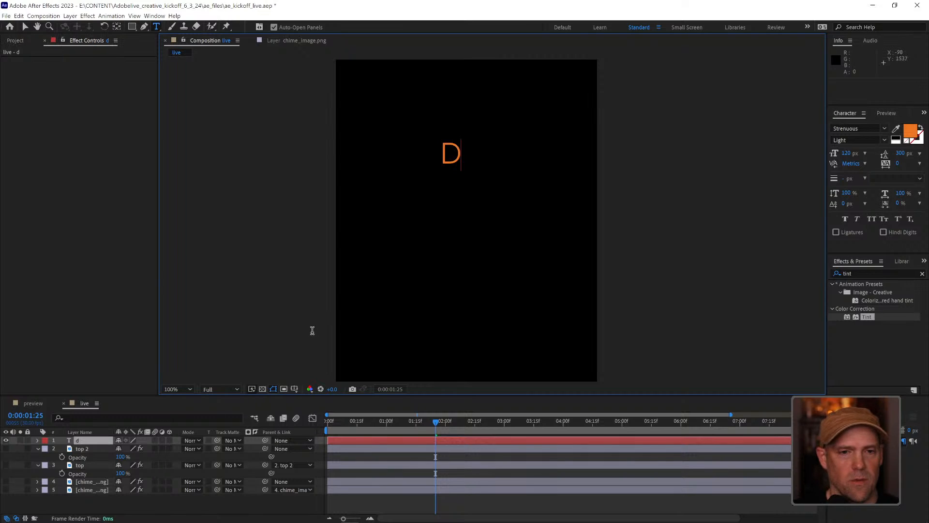
{"action": "type", "text": "raw"}
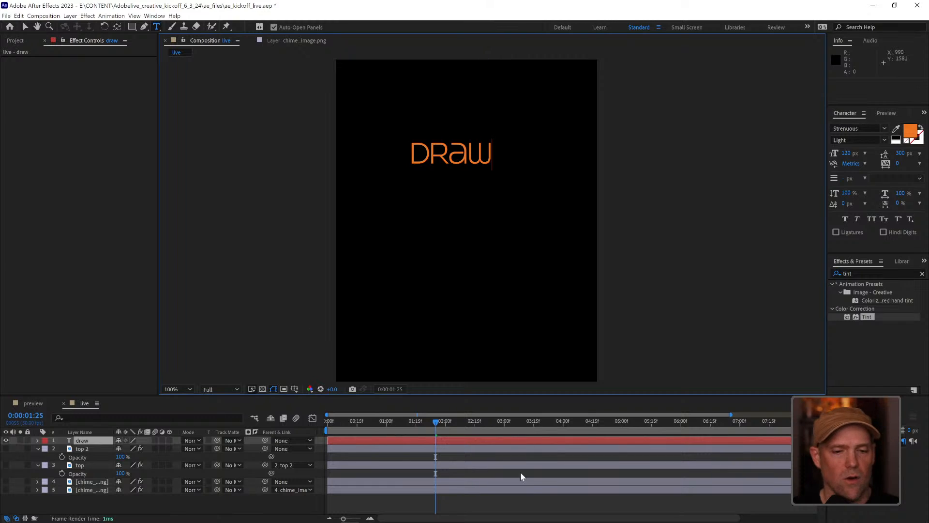
{"action": "left_click", "coordinate": [88, 441]}
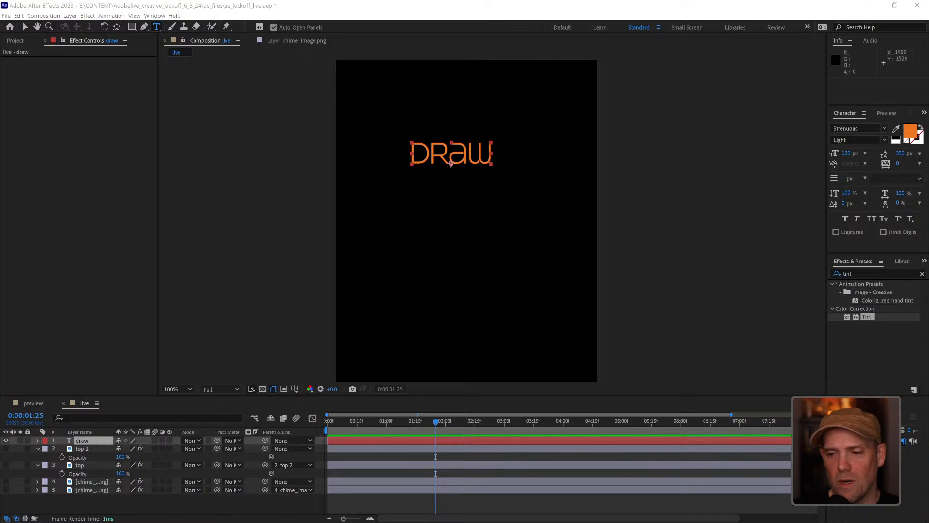
Switch to the browser and view the Strenuous font page on Adobe Fonts along with its web address
{"action": "key", "text": "alt+Tab"}
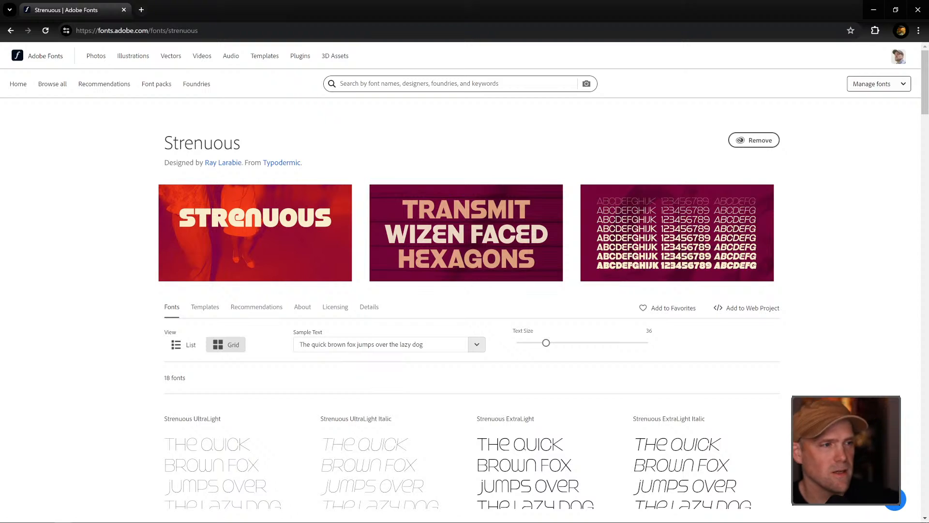
{"action": "key", "text": "ctrl+l"}
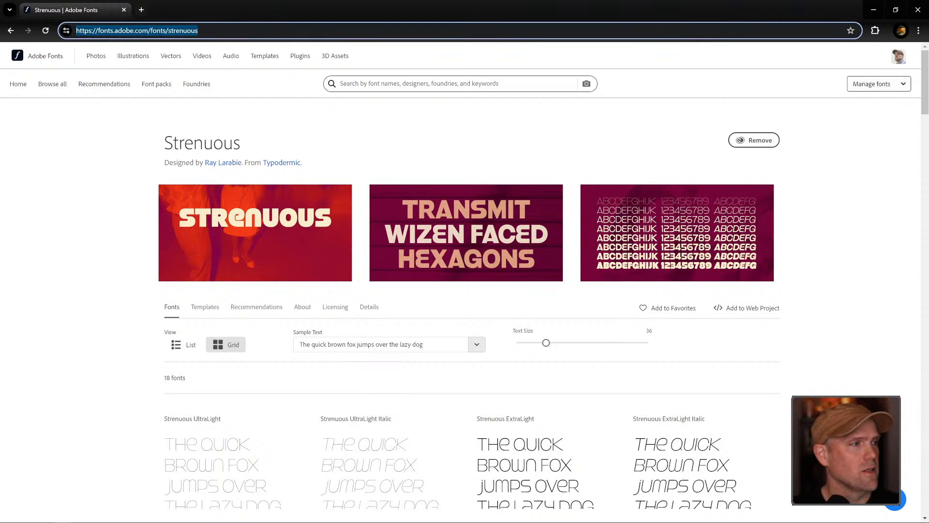
{"action": "key", "text": "alt+Tab"}
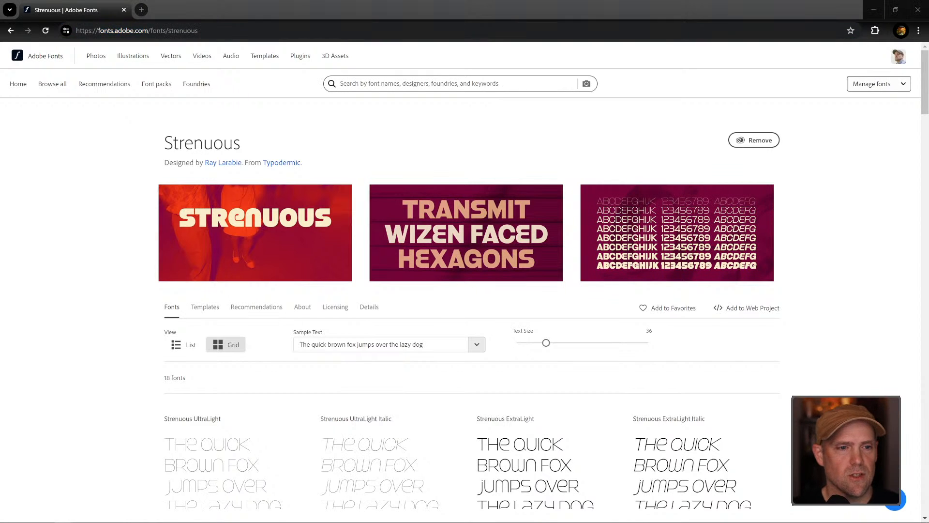
{"action": "left_click", "coordinate": [86, 257]}
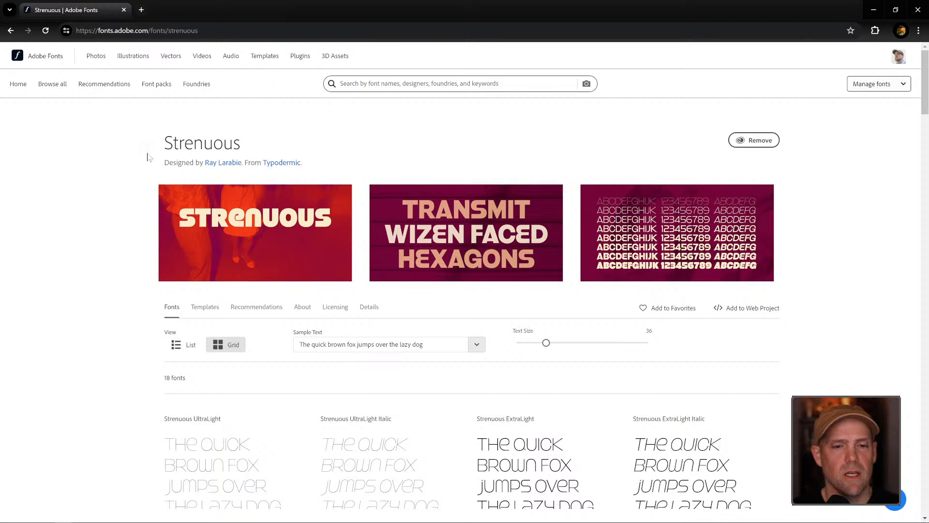
Look through the Strenuous font styles down to 3D and Cast, and return to After Effects
{"action": "scroll", "coordinate": [425, 259], "scroll_direction": "down", "scroll_amount": 8}
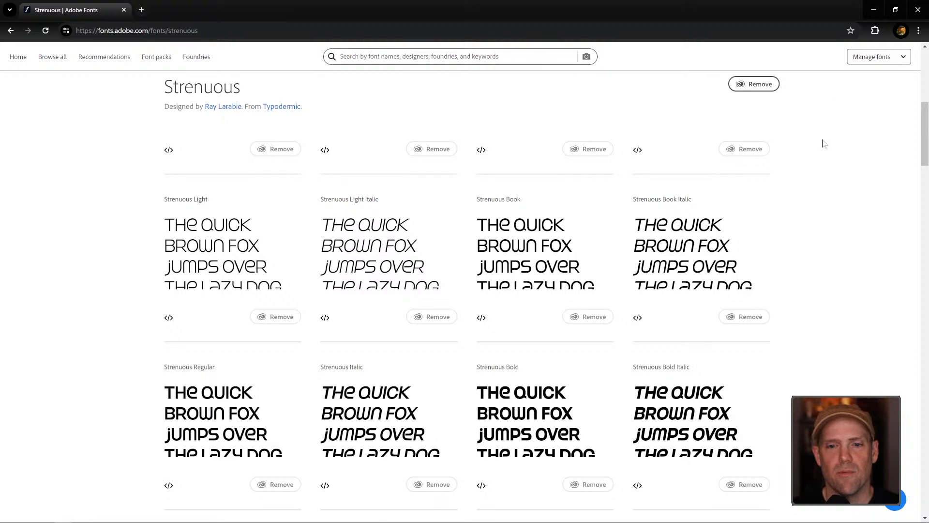
{"action": "scroll", "coordinate": [821, 144], "scroll_direction": "down", "scroll_amount": 5}
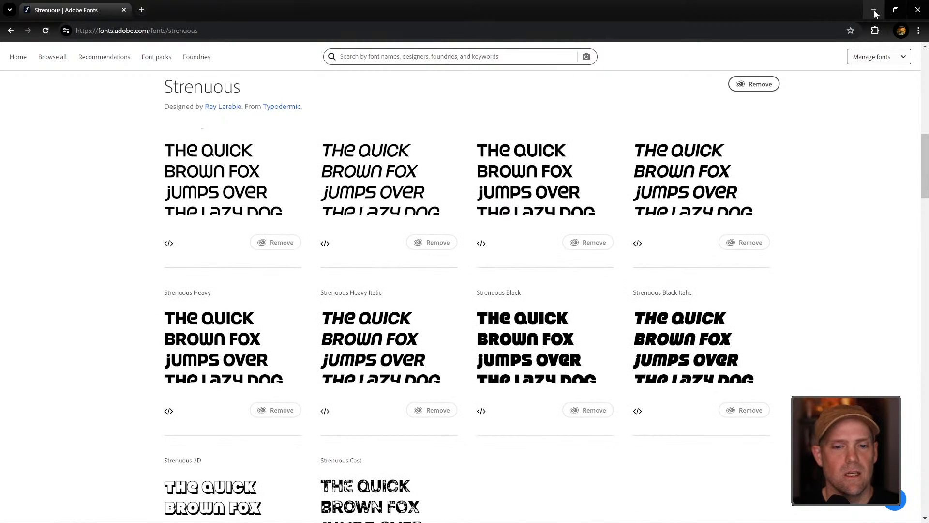
{"action": "scroll", "coordinate": [547, 383], "scroll_direction": "down", "scroll_amount": 2}
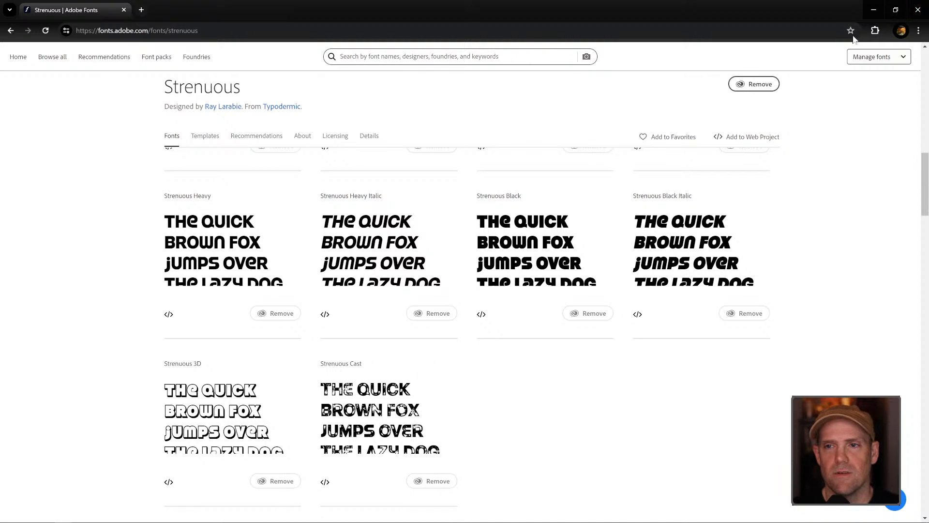
{"action": "left_click", "coordinate": [878, 8]}
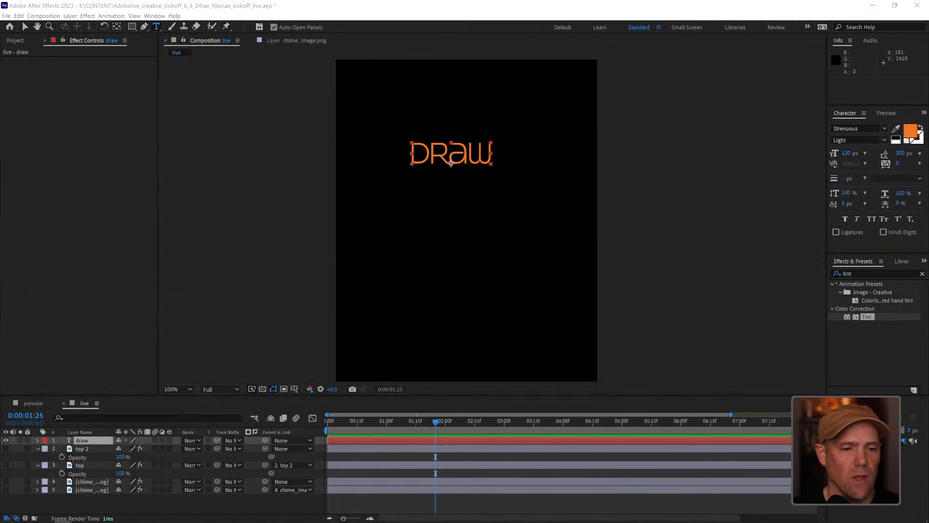
Change the "draw" text layer to the Heavy style of Strenuous and enlarge it to 280 px
{"action": "left_click", "coordinate": [478, 471]}
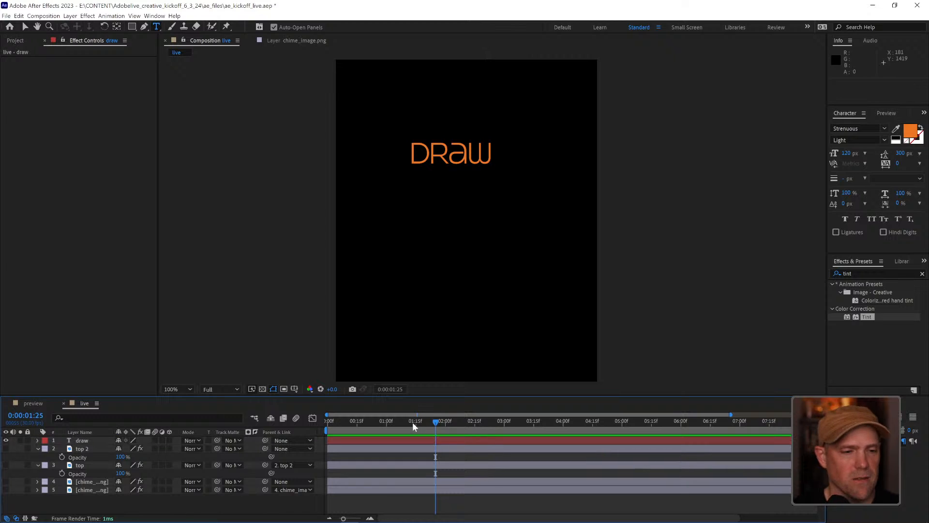
{"action": "left_click", "coordinate": [82, 442]}
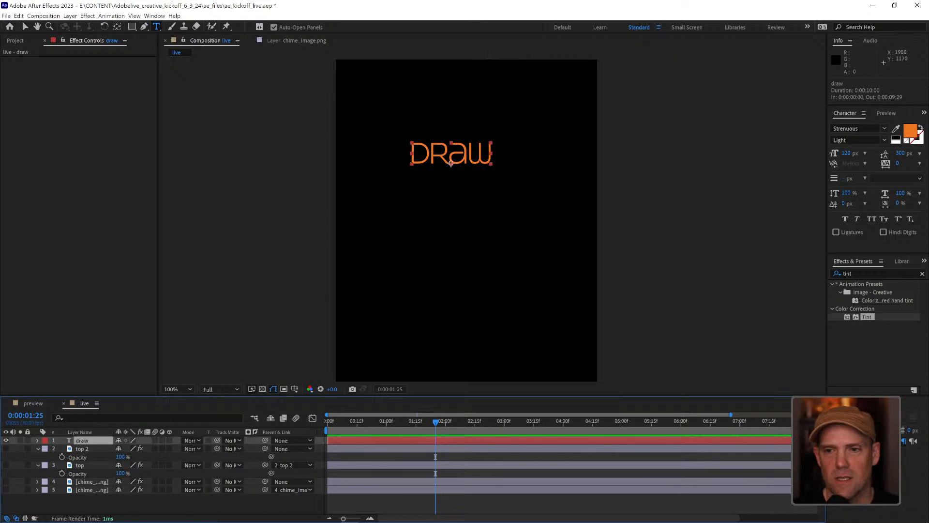
{"action": "left_click", "coordinate": [884, 139]}
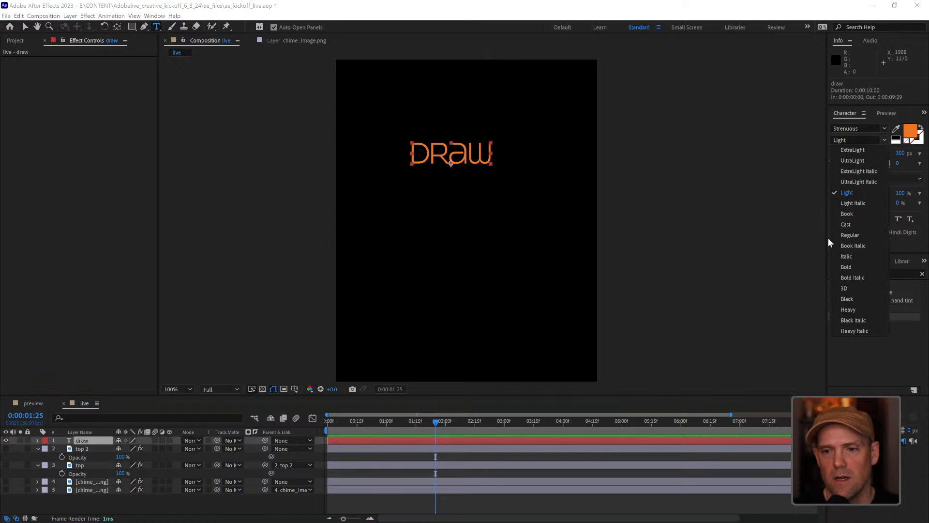
{"action": "left_click", "coordinate": [856, 309]}
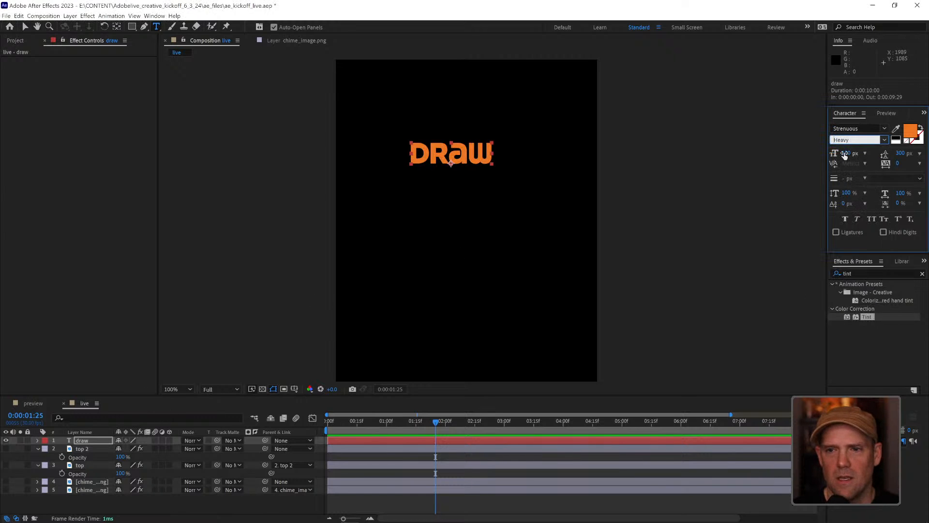
{"action": "left_click_drag", "start_coordinate": [849, 156], "coordinate": [903, 134]}
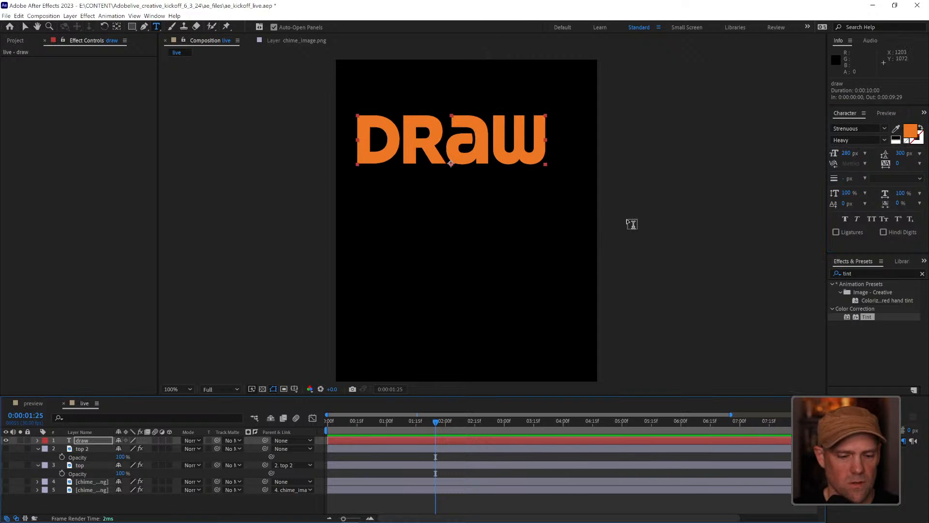
Place the "draw" text near the upper edge of the composition, horizontally centred, at a font size of 285 px
{"action": "key", "text": "v"}
{"action": "mouse_move", "coordinate": [481, 146]}
{"action": "left_mouse_down"}
{"action": "mouse_move", "coordinate": [499, 130]}
{"action": "mouse_move", "coordinate": [546, 144]}
{"action": "mouse_move", "coordinate": [539, 135]}
{"action": "left_mouse_up"}
{"action": "left_click", "coordinate": [847, 154]}
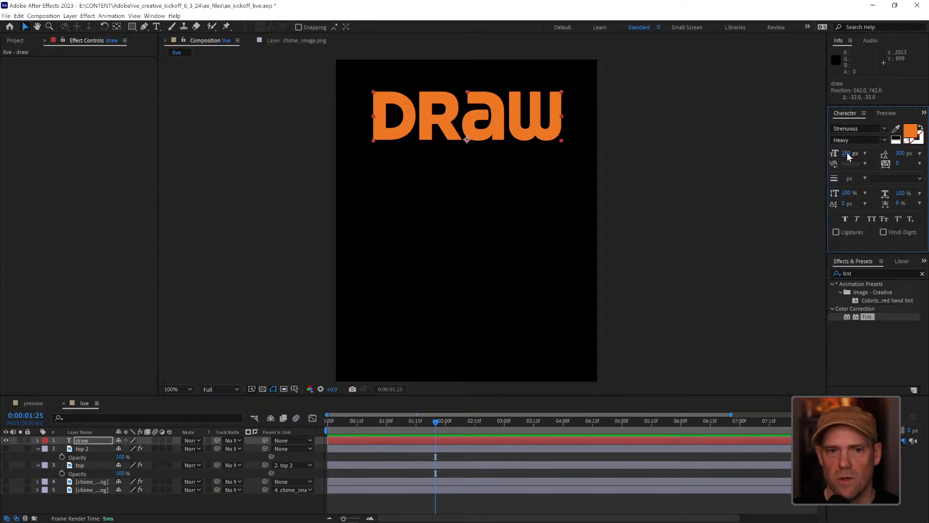
{"action": "left_click_drag", "start_coordinate": [848, 155], "coordinate": [855, 154]}
{"action": "left_click_drag", "start_coordinate": [535, 135], "coordinate": [531, 132]}
{"action": "left_click", "coordinate": [879, 403]}
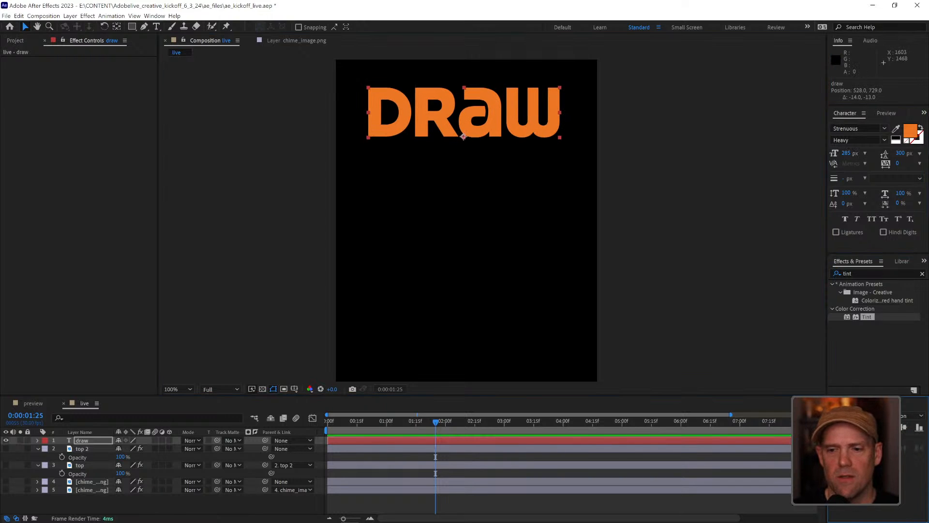
{"action": "left_click", "coordinate": [855, 427]}
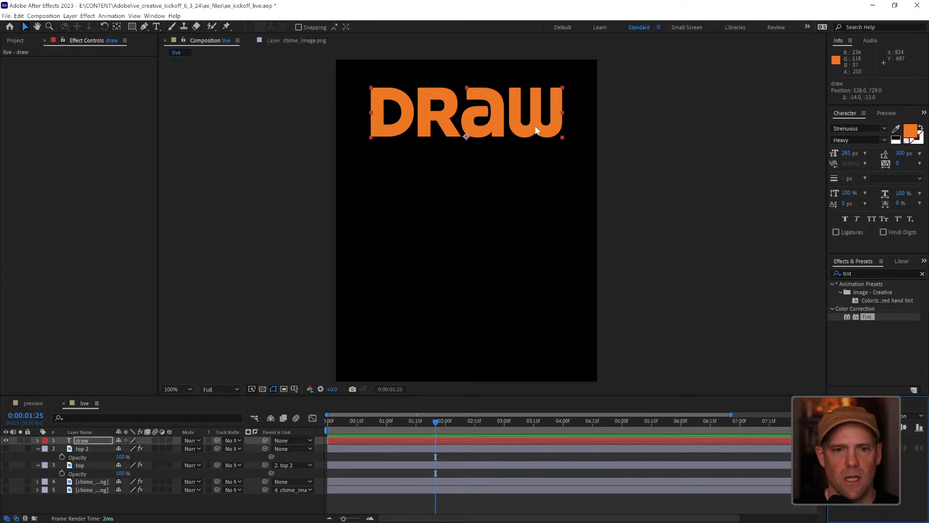
Duplicate the "draw" text layer, move the copy straight down about 229 px, and change its text to "robots!"
{"action": "left_click", "coordinate": [102, 441]}
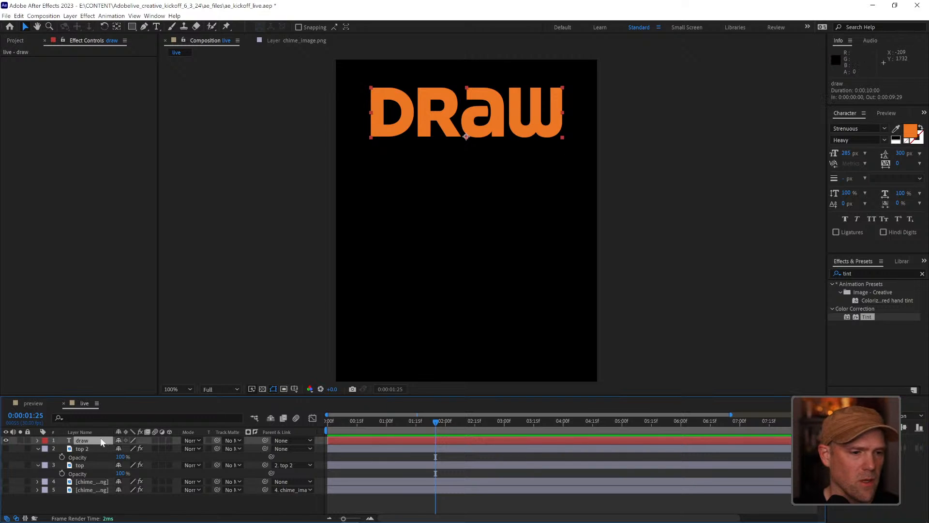
{"action": "key", "text": "ctrl+d"}
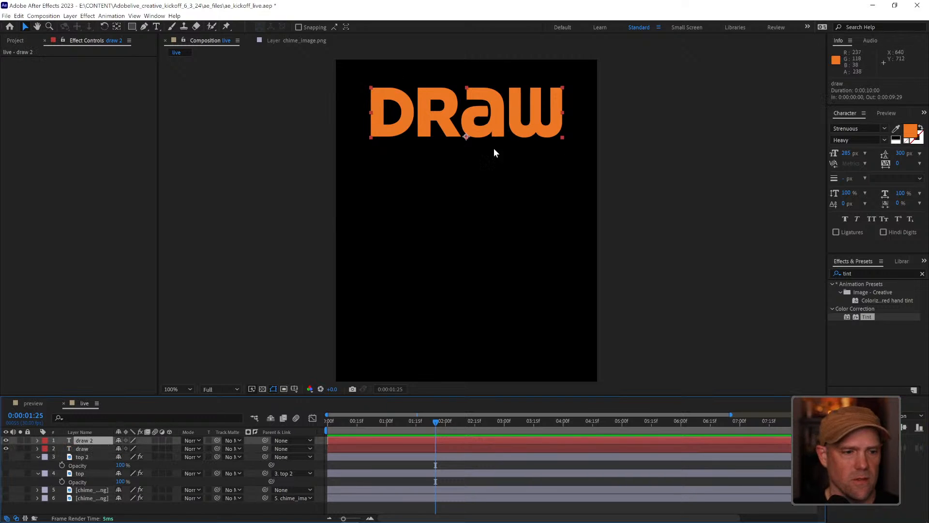
{"action": "left_click_drag", "start_coordinate": [490, 133], "coordinate": [500, 183]}
{"action": "double_click", "coordinate": [492, 181]}
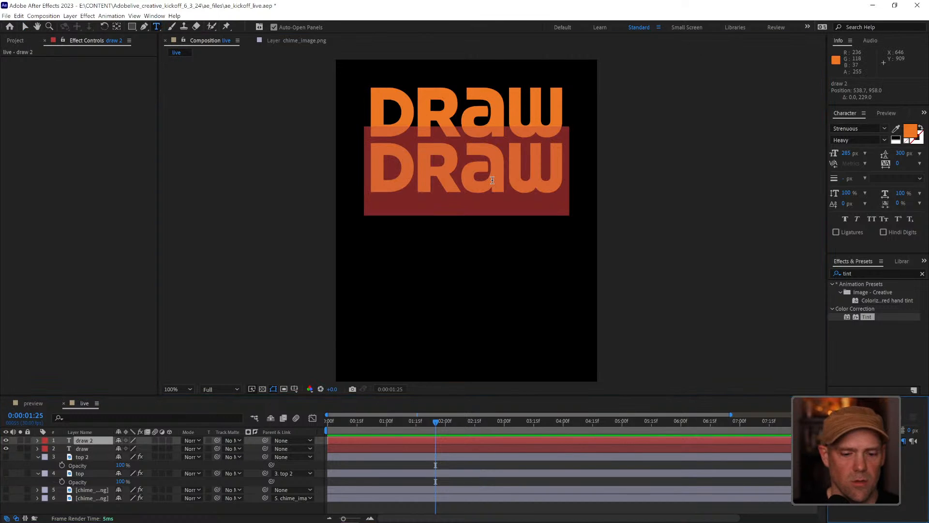
{"action": "type", "text": "rodob"}
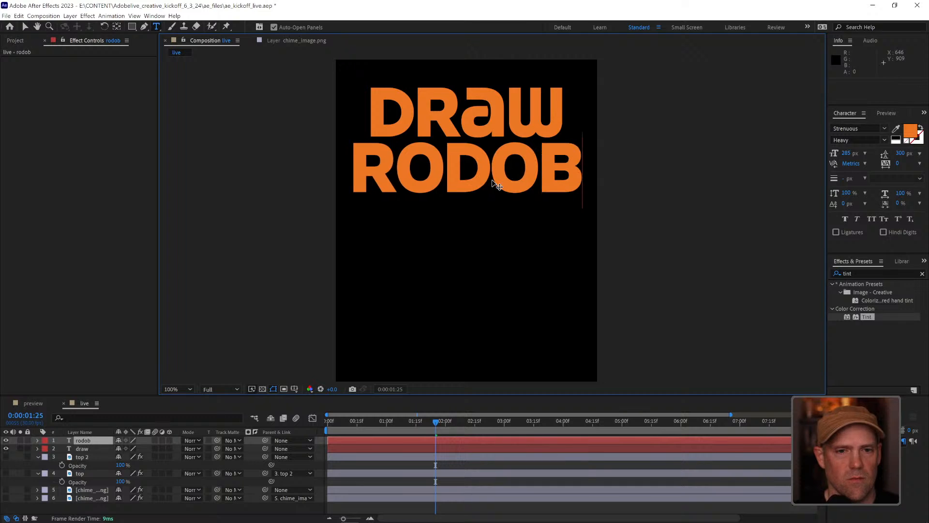
{"action": "key", "text": "BackSpace"}
{"action": "key", "text": "BackSpace"}
{"action": "key", "text": "BackSpace"}
{"action": "type", "text": "bots"}
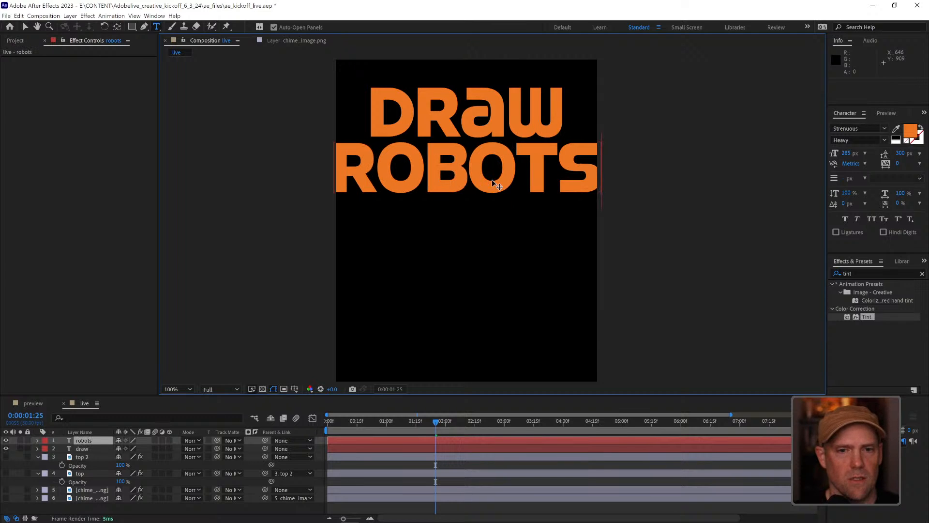
{"action": "type", "text": "!"}
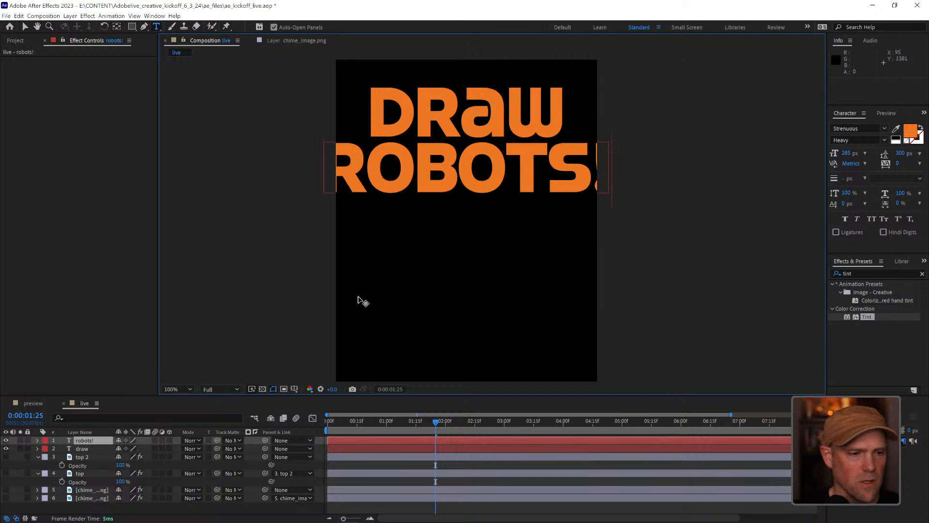
{"action": "left_click", "coordinate": [374, 460]}
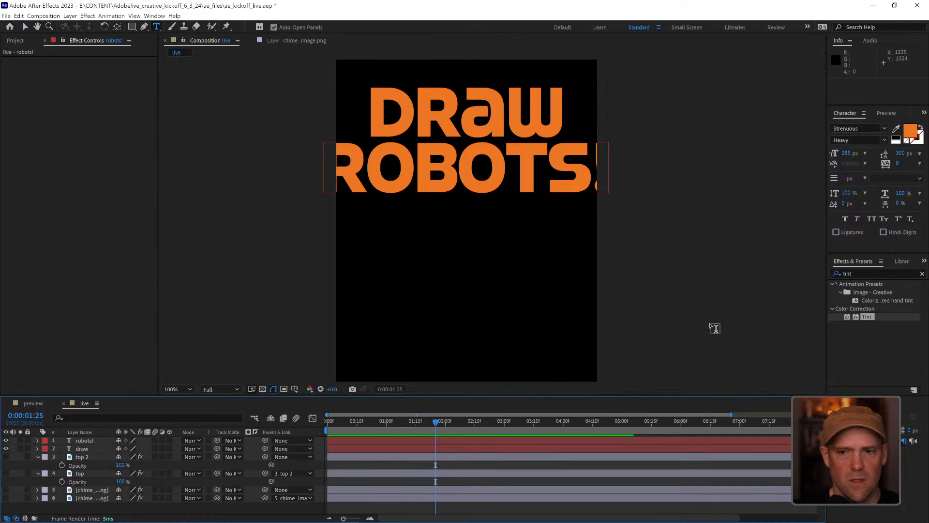
Reduce the "robots!" text to 192 px so it matches the width of "draw", and move it up close beneath that word
{"action": "left_click", "coordinate": [354, 441]}
{"action": "left_click_drag", "start_coordinate": [849, 157], "coordinate": [800, 151]}
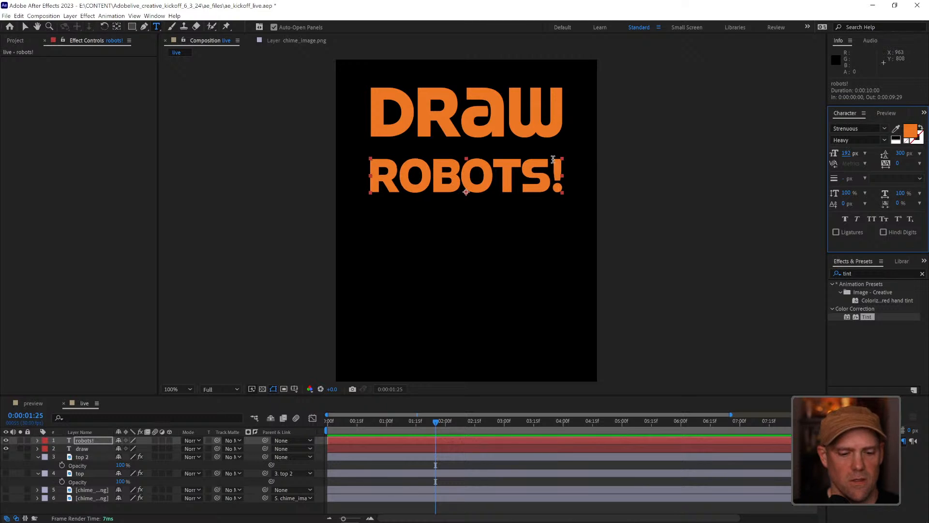
{"action": "key", "text": "v"}
{"action": "left_click_drag", "start_coordinate": [485, 183], "coordinate": [484, 170]}
{"action": "left_click", "coordinate": [620, 177]}
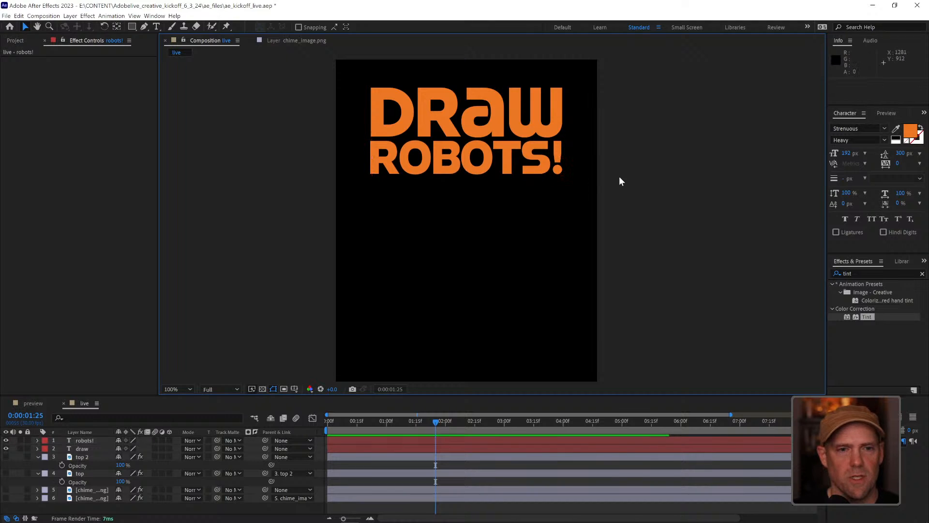
{"action": "left_click", "coordinate": [449, 168]}
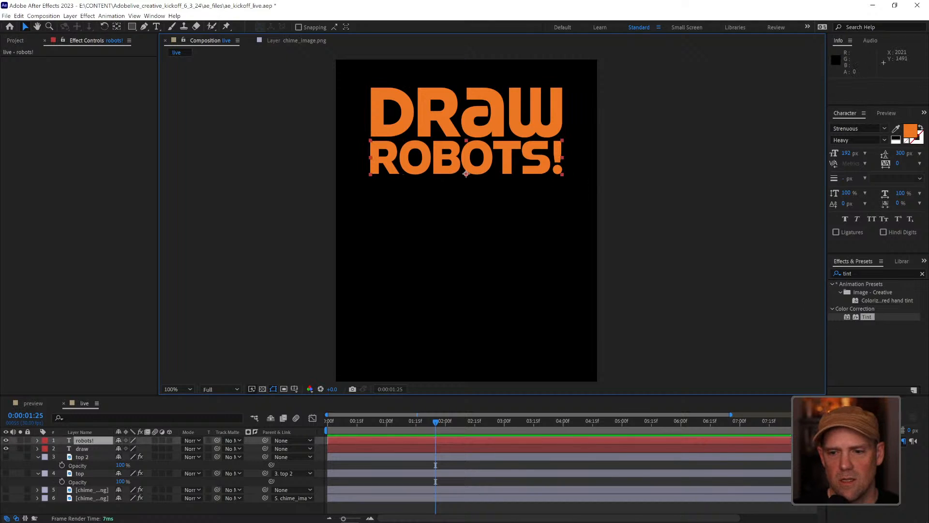
{"action": "left_click", "coordinate": [777, 336]}
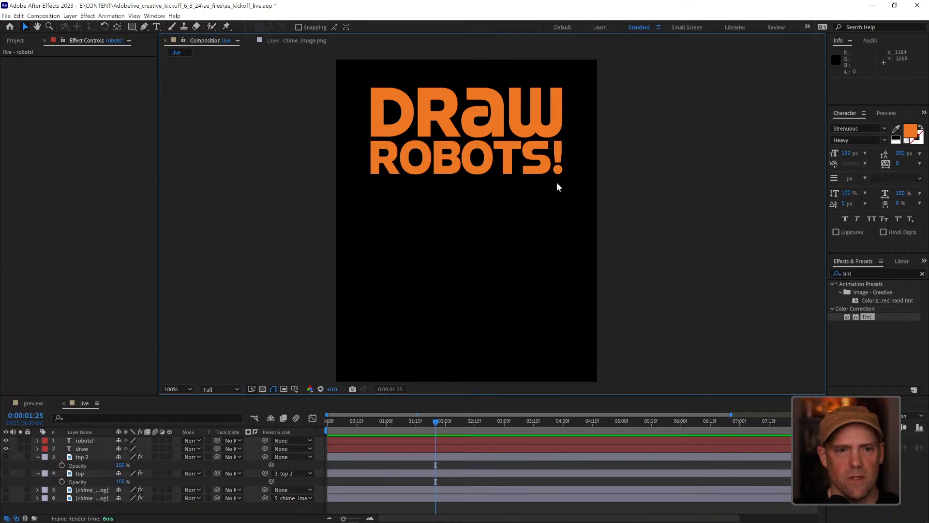
Select both the "draw" and "robots!" text layers and move them down together to make room for a line above
{"action": "left_click", "coordinate": [398, 123]}
{"action": "left_click", "coordinate": [423, 154], "text": "shift"}
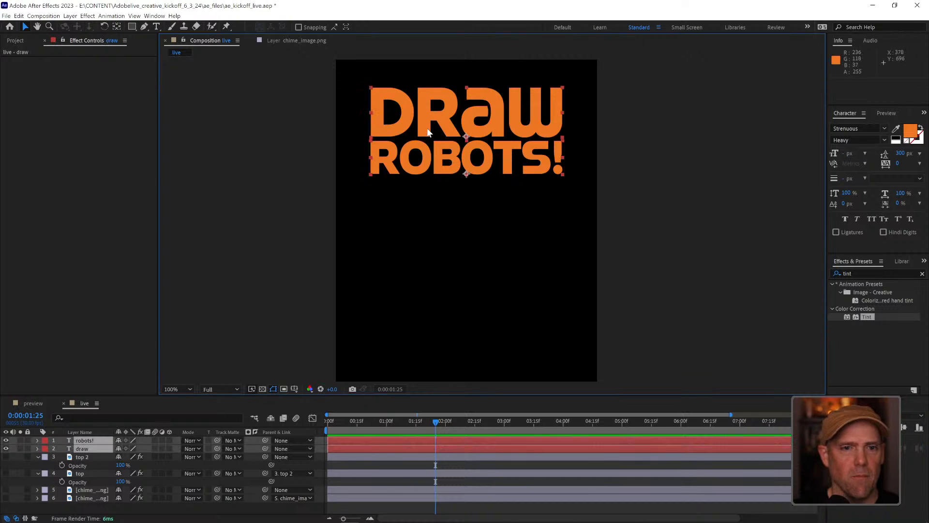
{"action": "left_click_drag", "start_coordinate": [428, 133], "coordinate": [431, 161]}
{"action": "left_click", "coordinate": [682, 194]}
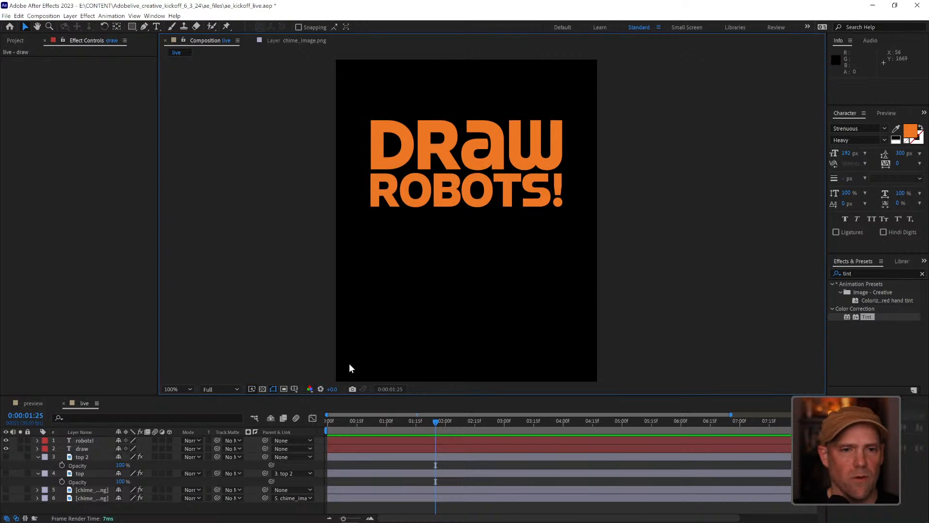
Duplicate the "robots!" layer, move the copy about 377 px up above "draw", and change its text to "learn how to"
{"action": "left_click", "coordinate": [92, 442]}
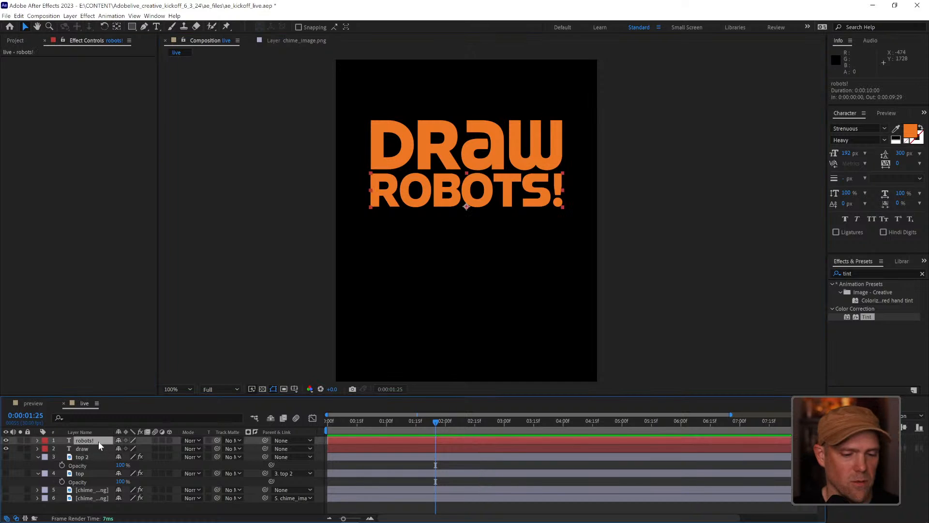
{"action": "key", "text": "ctrl+d"}
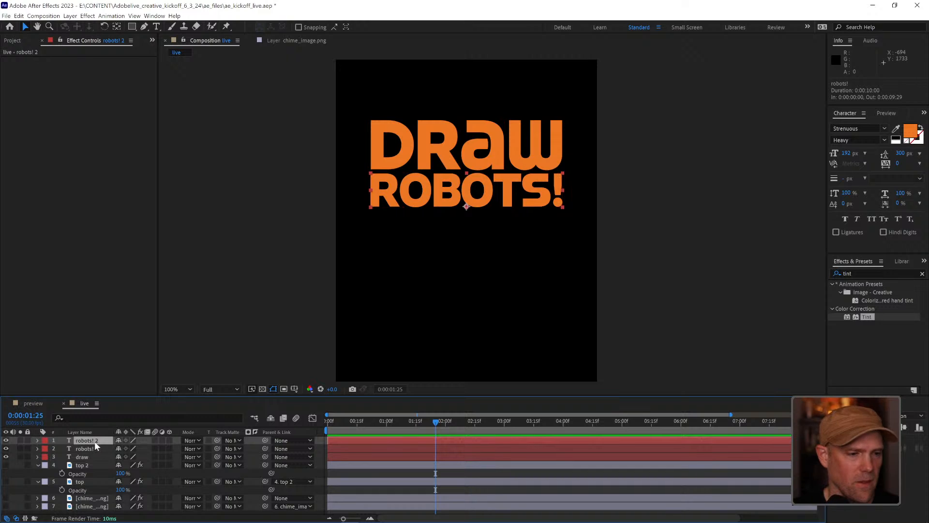
{"action": "left_click_drag", "start_coordinate": [446, 201], "coordinate": [446, 113]}
{"action": "double_click", "coordinate": [445, 112]}
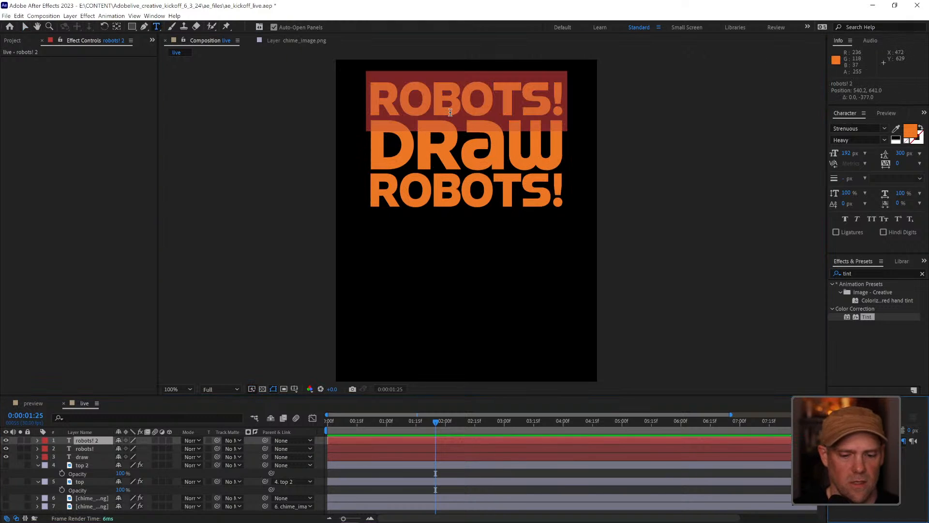
{"action": "type", "text": "learn how"}
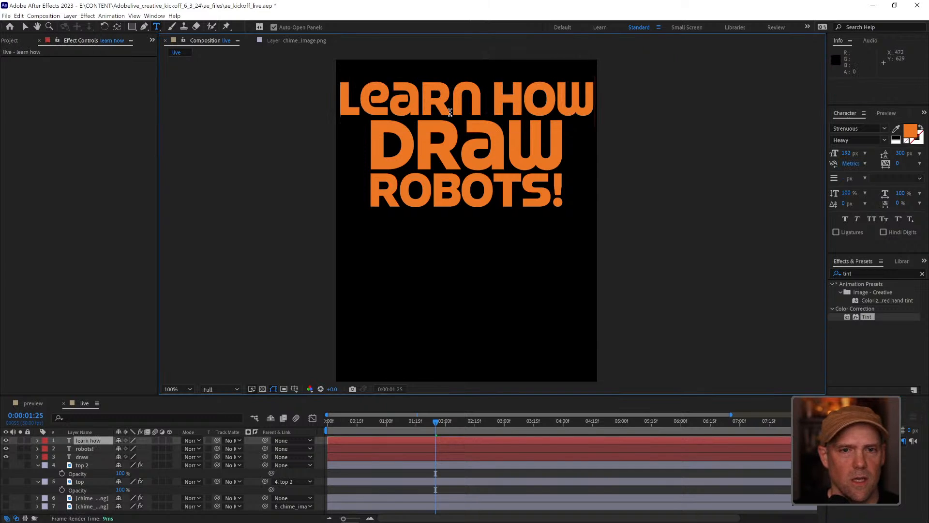
{"action": "type", "text": " to"}
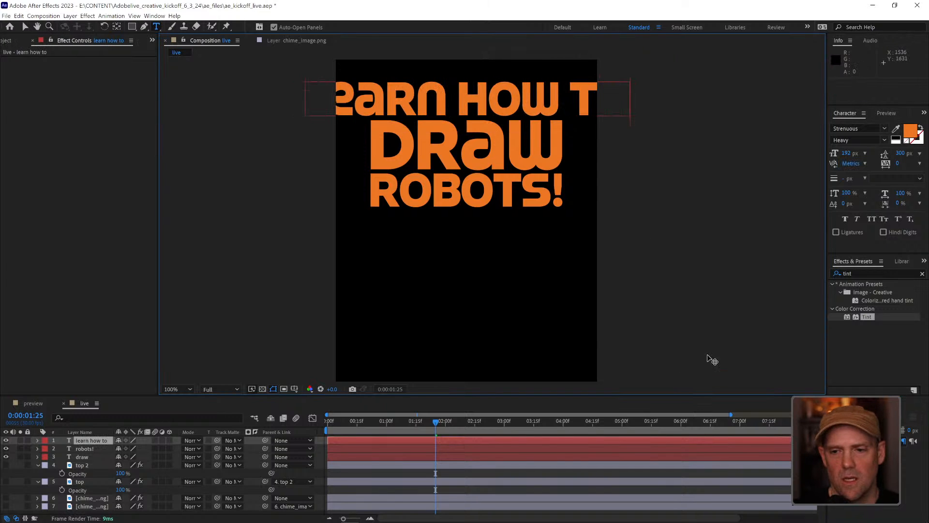
Set the "learn how to" text to Strenuous Light at 115 px so it spans the width of the lines below
{"action": "left_click", "coordinate": [639, 440]}
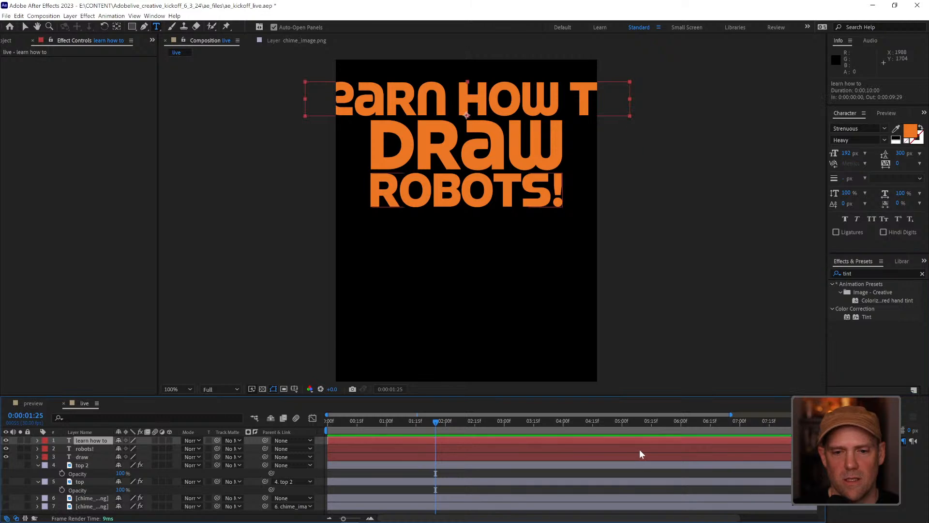
{"action": "left_click", "coordinate": [640, 448]}
{"action": "left_click", "coordinate": [643, 441]}
{"action": "left_click_drag", "start_coordinate": [845, 153], "coordinate": [808, 153]}
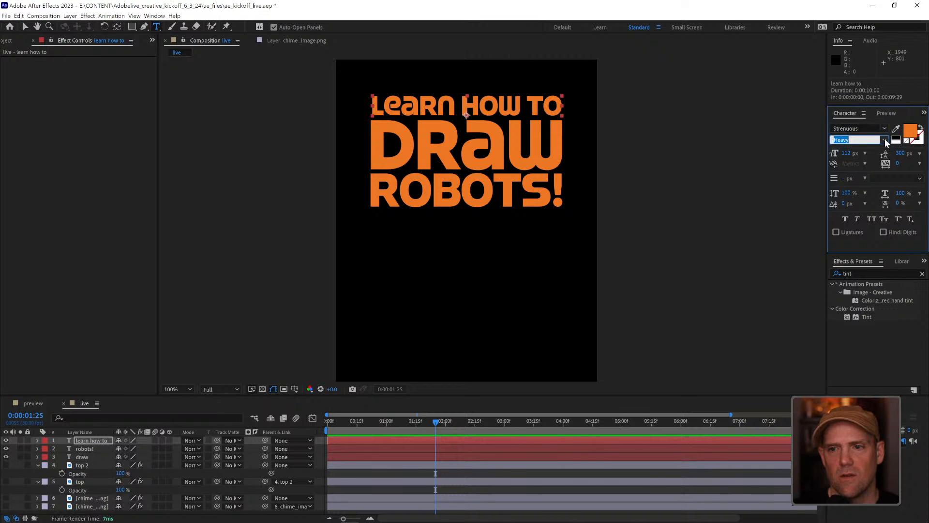
{"action": "left_click", "coordinate": [865, 140]}
{"action": "left_click", "coordinate": [858, 193]}
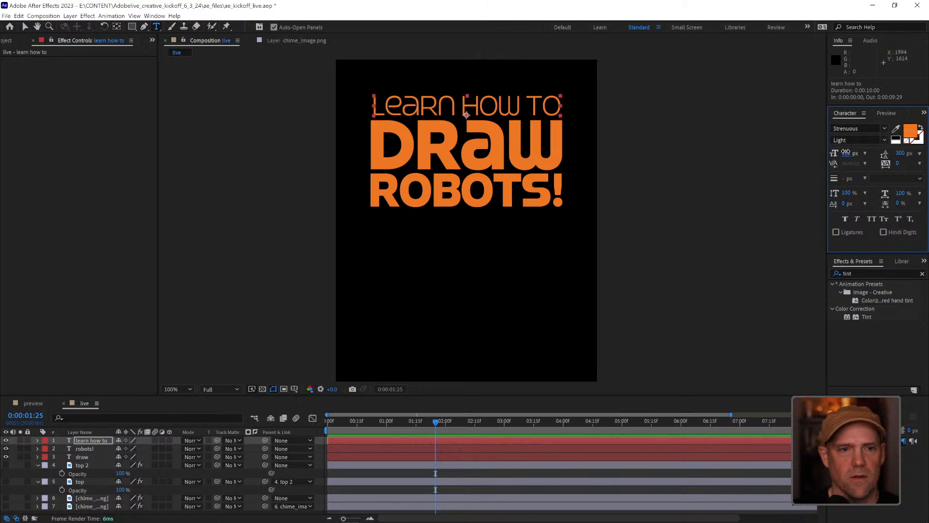
{"action": "left_click_drag", "start_coordinate": [847, 153], "coordinate": [850, 152]}
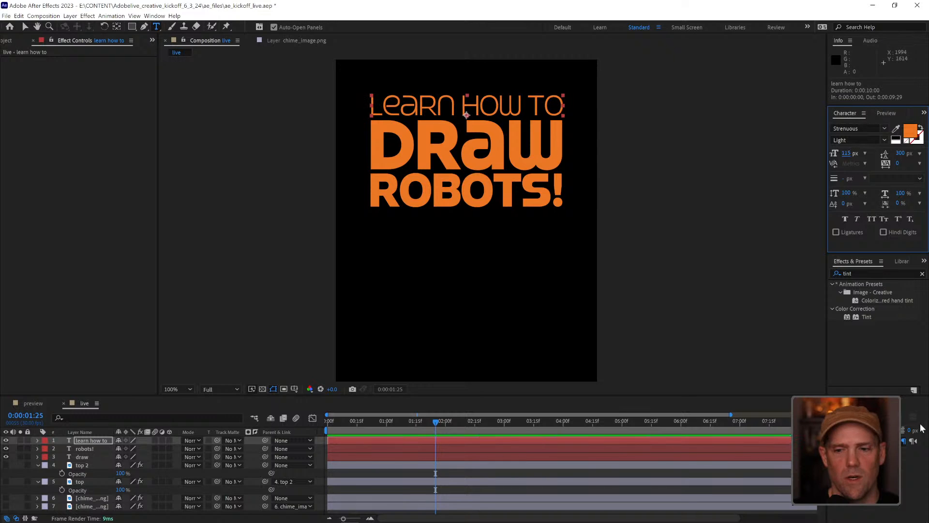
{"action": "left_click", "coordinate": [841, 403]}
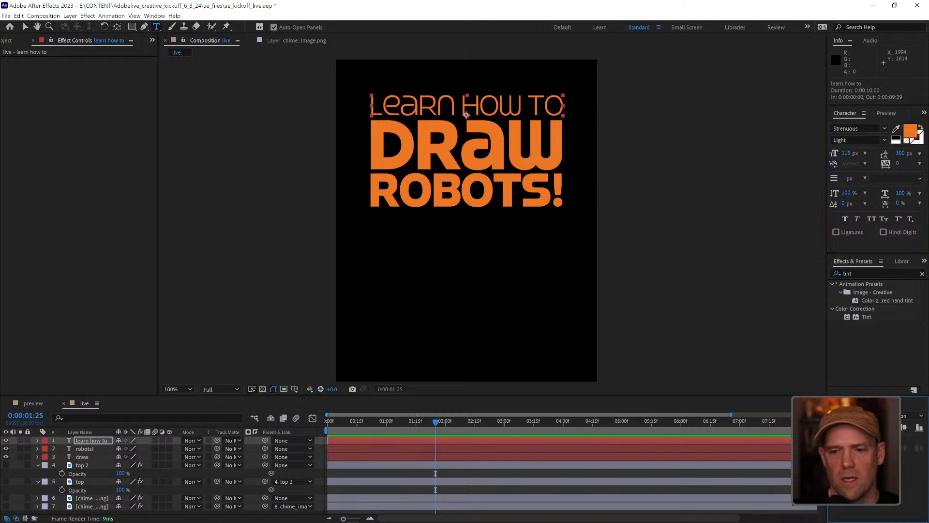
Center the "learn how to" text horizontally in the composition and nudge it down 1 px
{"action": "left_click", "coordinate": [856, 427]}
{"action": "left_click", "coordinate": [641, 482]}
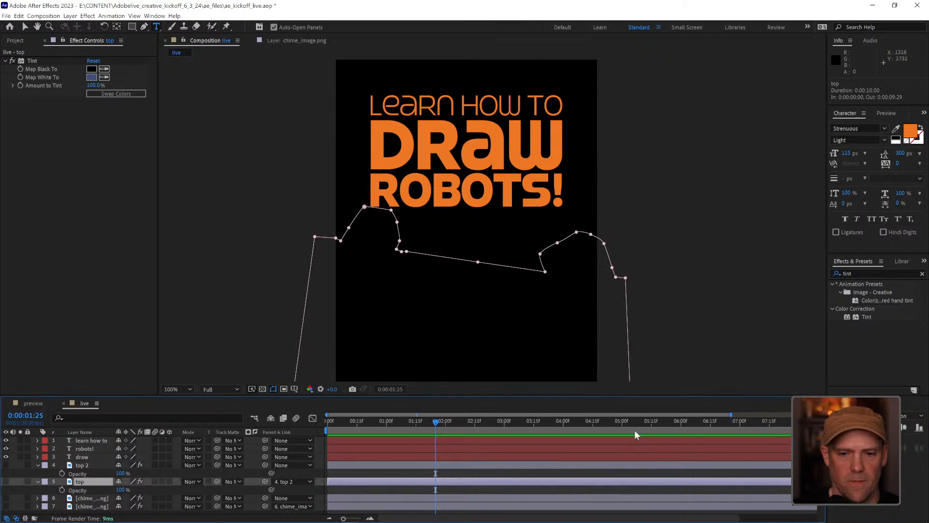
{"action": "left_click", "coordinate": [634, 439]}
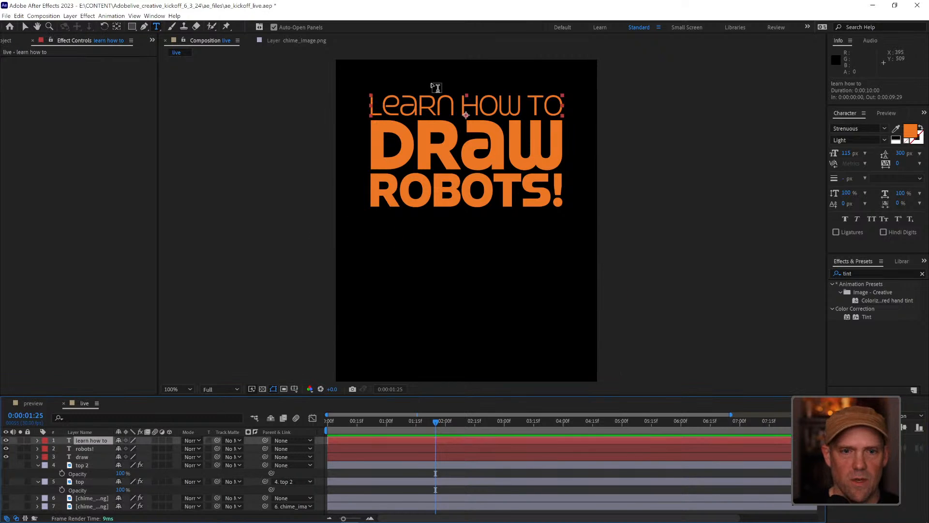
{"action": "key", "text": "Down"}
{"action": "left_click", "coordinate": [639, 235]}
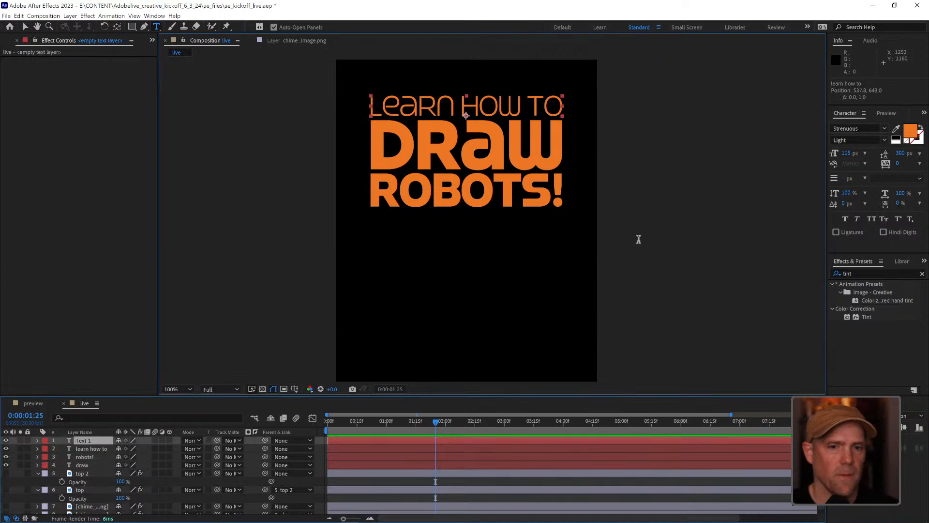
{"action": "key", "text": "Escape"}
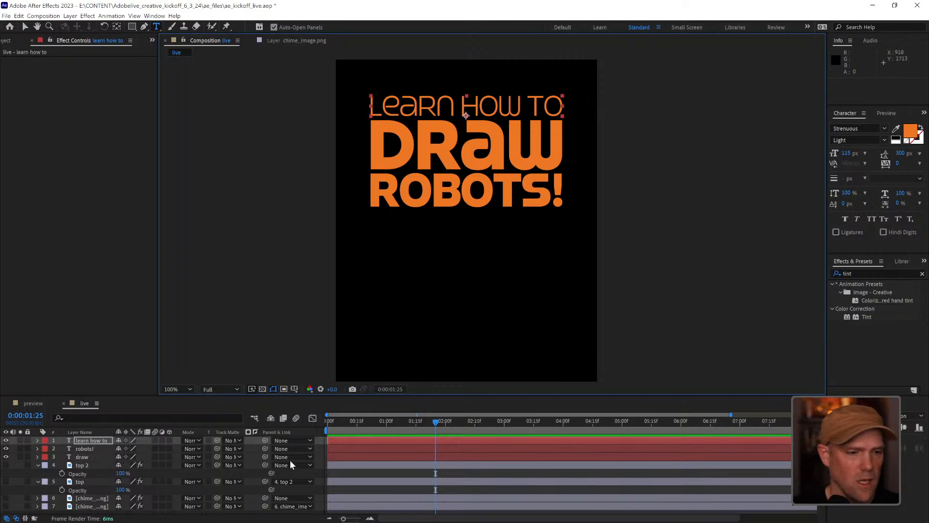
{"action": "left_click", "coordinate": [100, 457]}
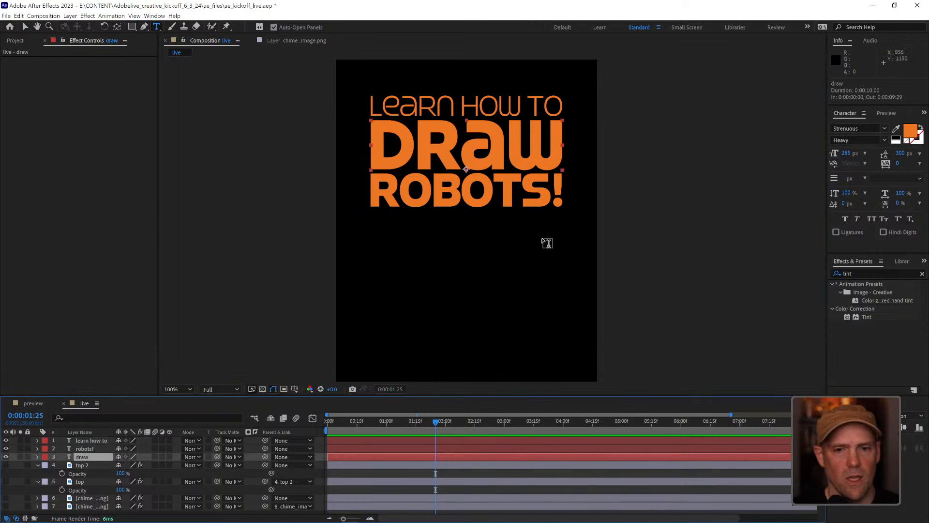
{"action": "left_click", "coordinate": [551, 505]}
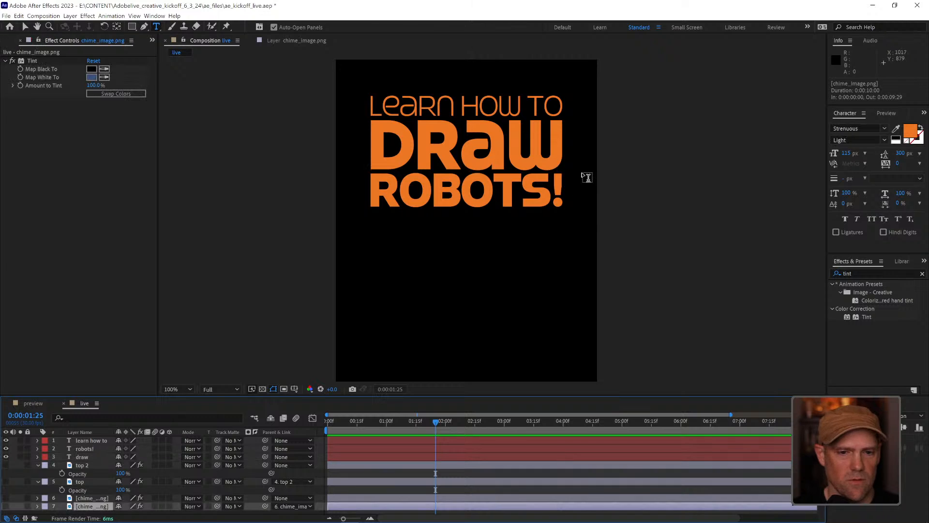
Select the "learn how to", "robots!" and "draw" text layers and move them together straight up by 360 px
{"action": "left_click", "coordinate": [583, 173], "text": "ctrl+alt"}
{"action": "left_click_drag", "start_coordinate": [439, 311], "coordinate": [486, 286]}
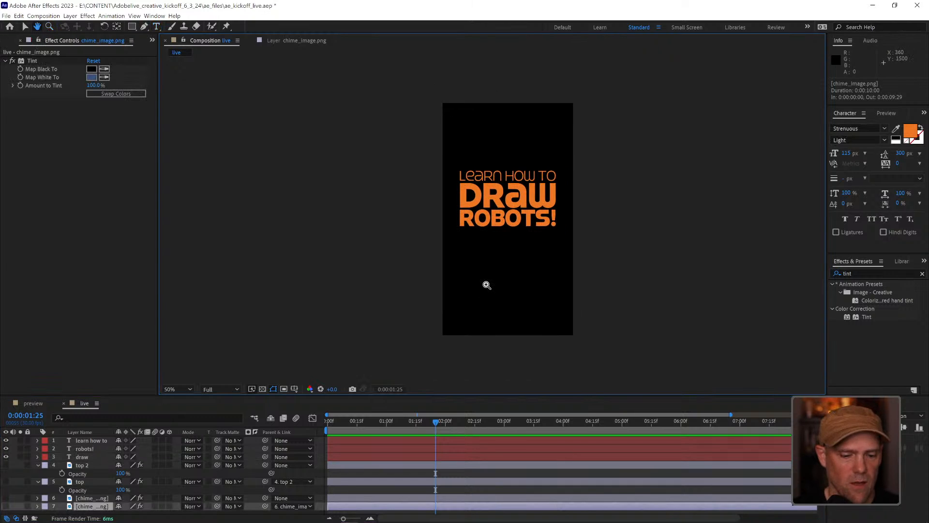
{"action": "left_click", "coordinate": [101, 439]}
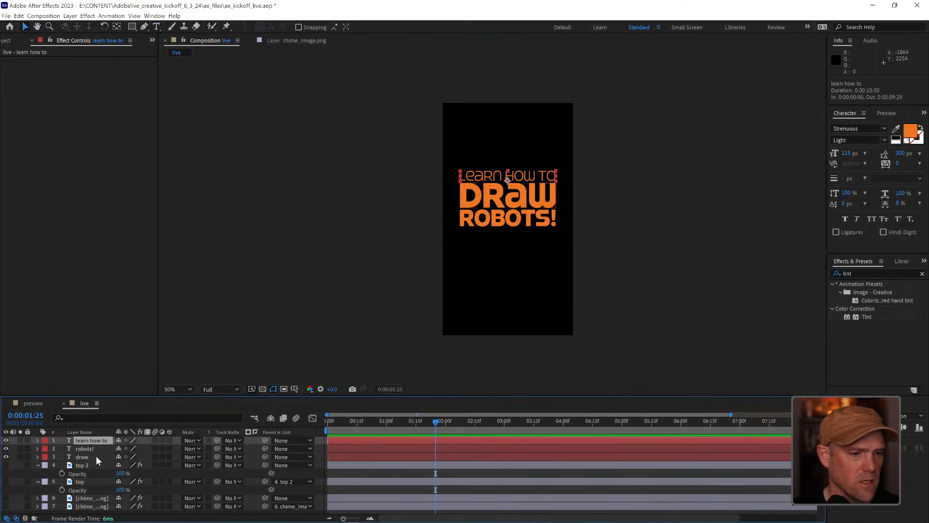
{"action": "left_click", "coordinate": [96, 455], "text": "shift"}
{"action": "mouse_move", "coordinate": [510, 205]}
{"action": "left_mouse_down"}
{"action": "mouse_move", "coordinate": [510, 152]}
{"action": "mouse_move", "coordinate": [510, 160]}
{"action": "left_mouse_up"}
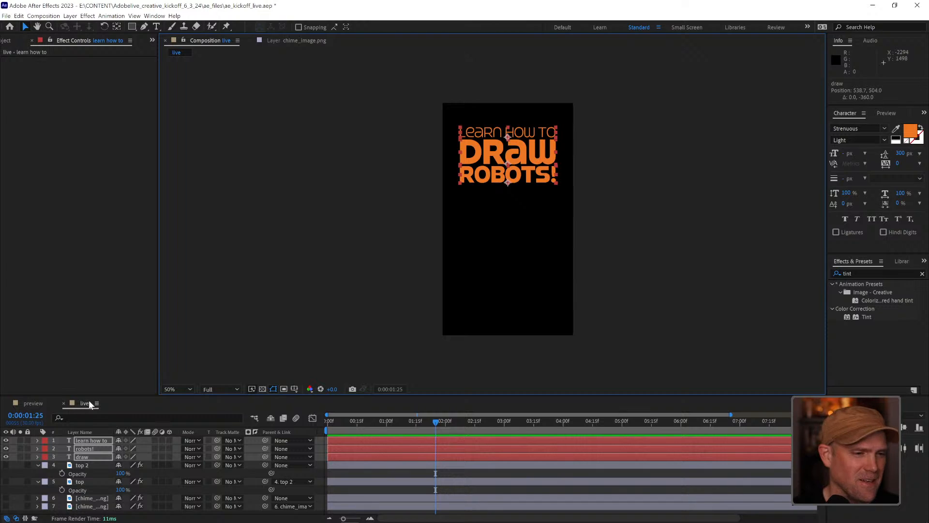
Show the upper chime image layer to check the title against the robot artwork, and hide it again
{"action": "left_click", "coordinate": [6, 498]}
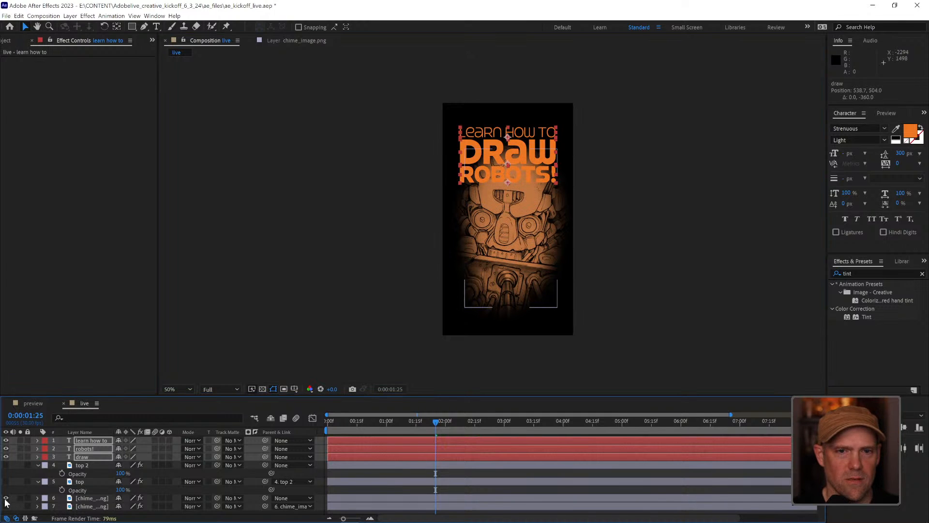
{"action": "left_click", "coordinate": [5, 498]}
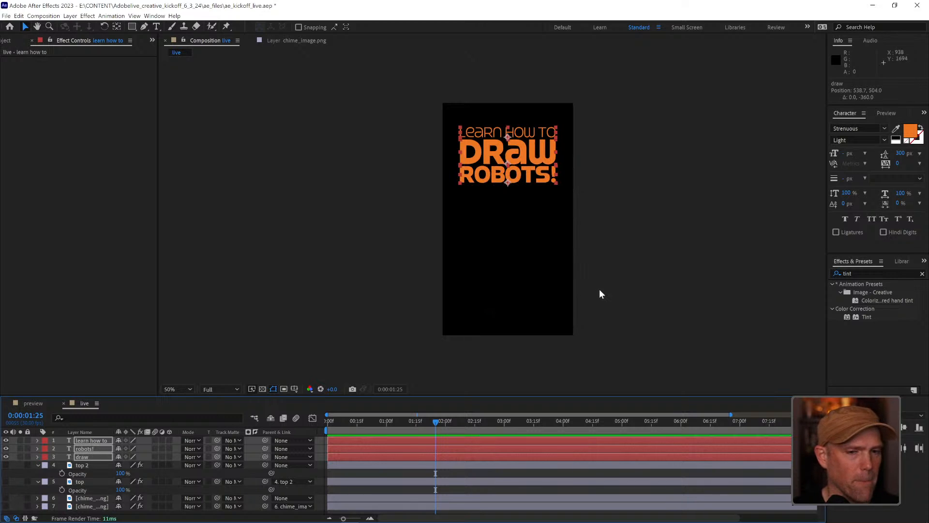
{"action": "left_click", "coordinate": [643, 271]}
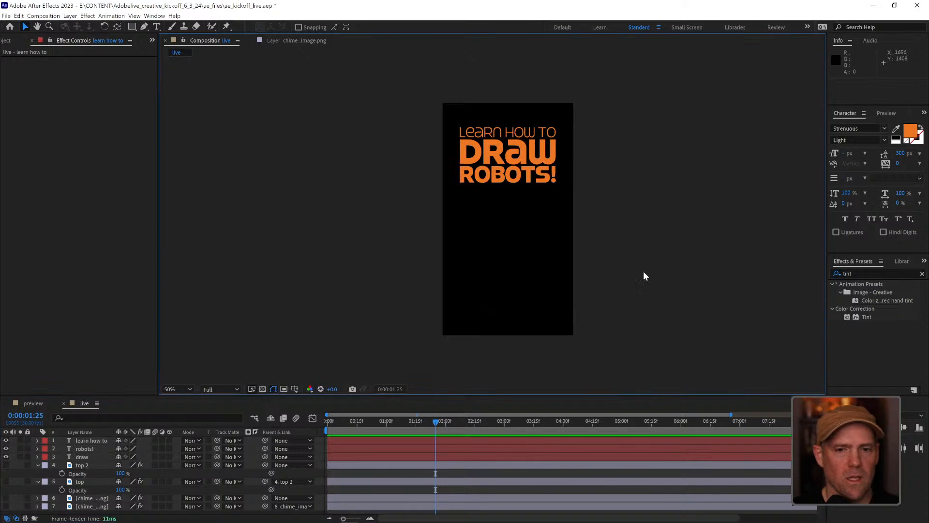
Add a new null object at the top of the layer stack, above the "learn how to" layer
{"action": "left_click", "coordinate": [71, 16]}
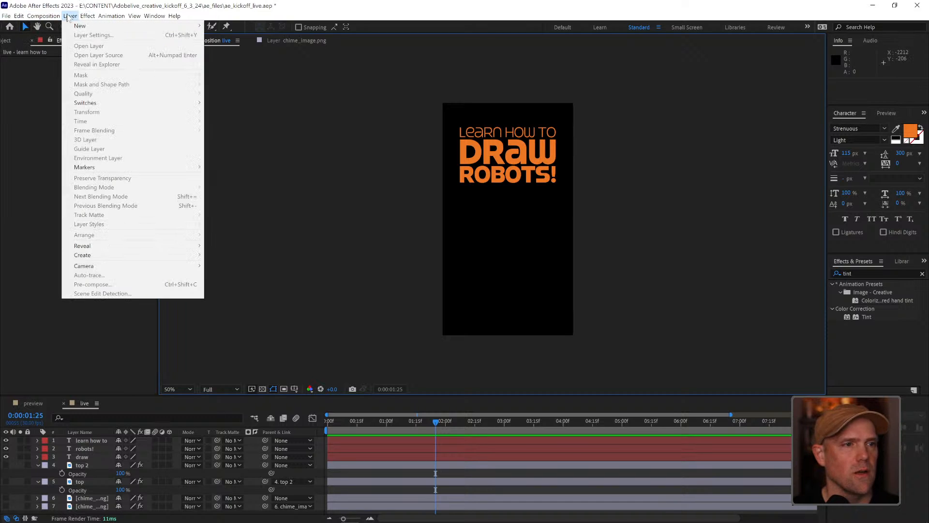
{"action": "left_click", "coordinate": [324, 341]}
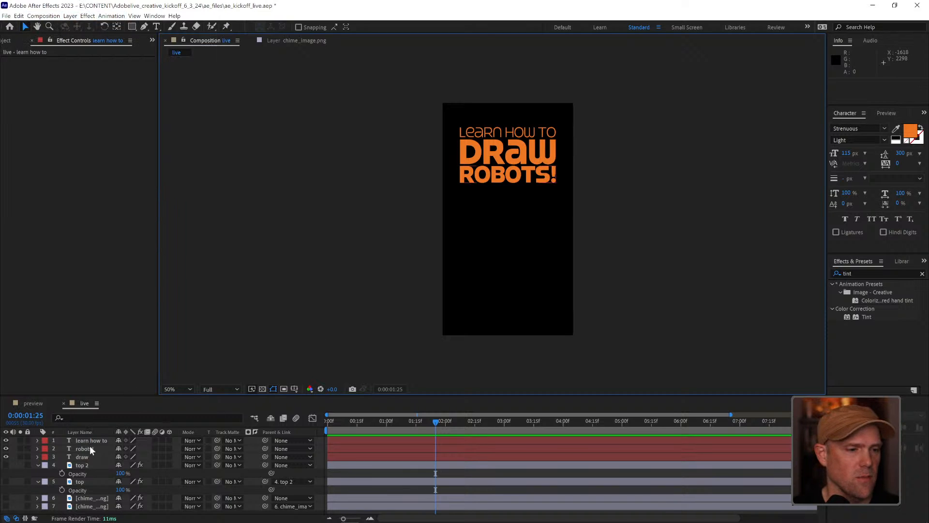
{"action": "left_click", "coordinate": [90, 441]}
{"action": "left_click", "coordinate": [71, 16]}
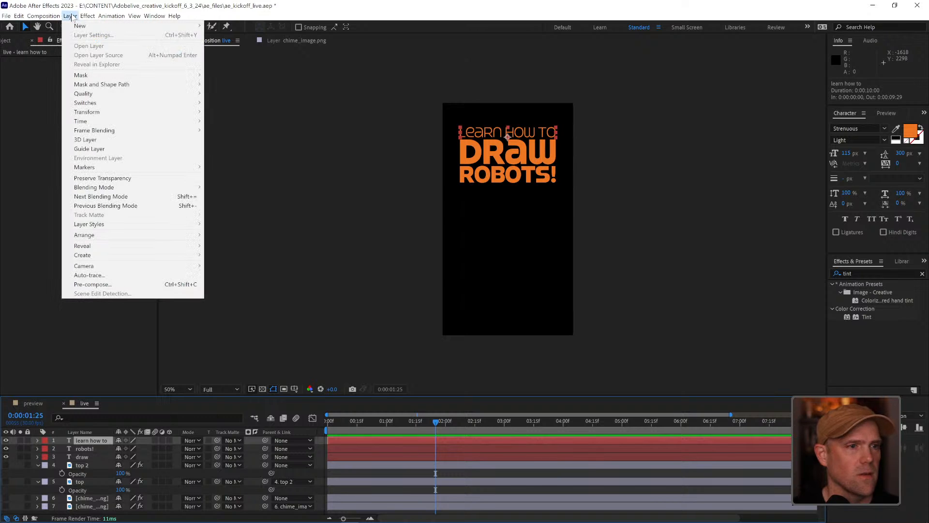
{"action": "mouse_move", "coordinate": [80, 25]}
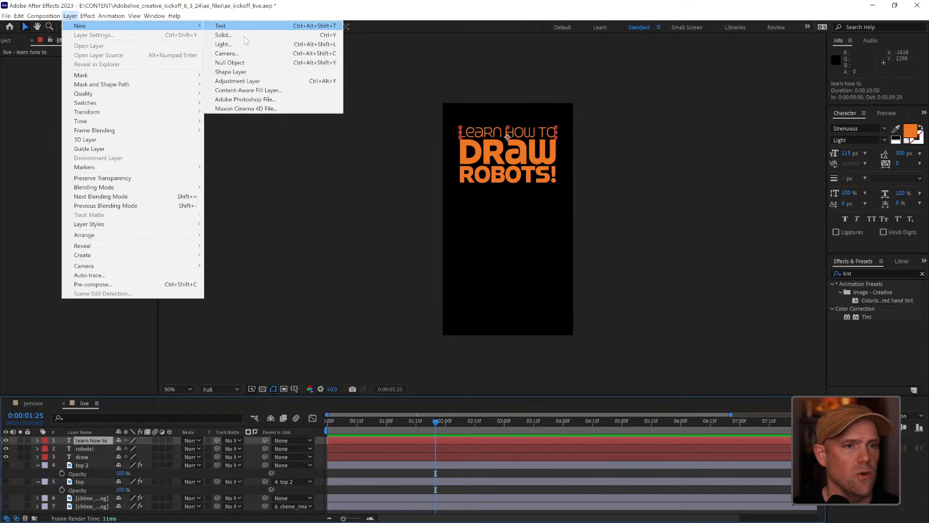
{"action": "left_click", "coordinate": [253, 64]}
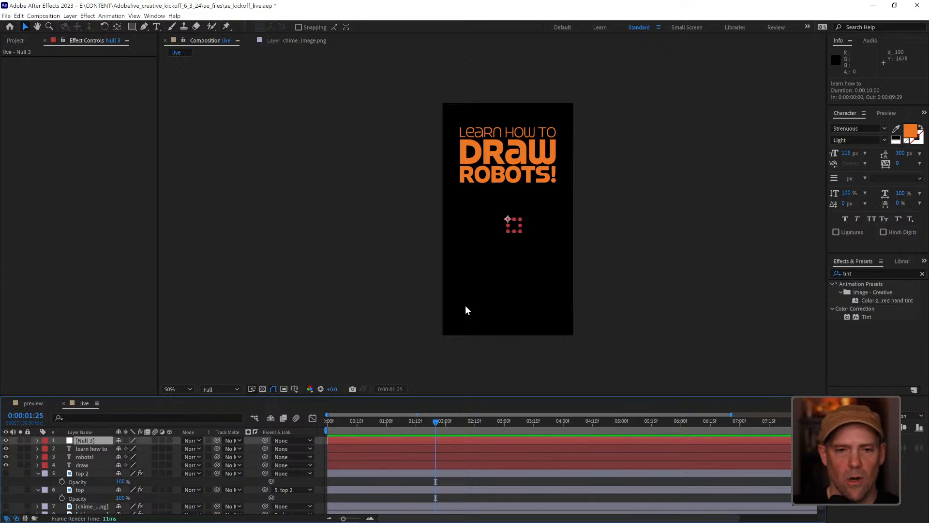
Center the null object's anchor point within its box
{"action": "key", "text": "ctrl+alt+Home"}
{"action": "scroll", "coordinate": [509, 219], "scroll_direction": "up", "scroll_amount": 3}
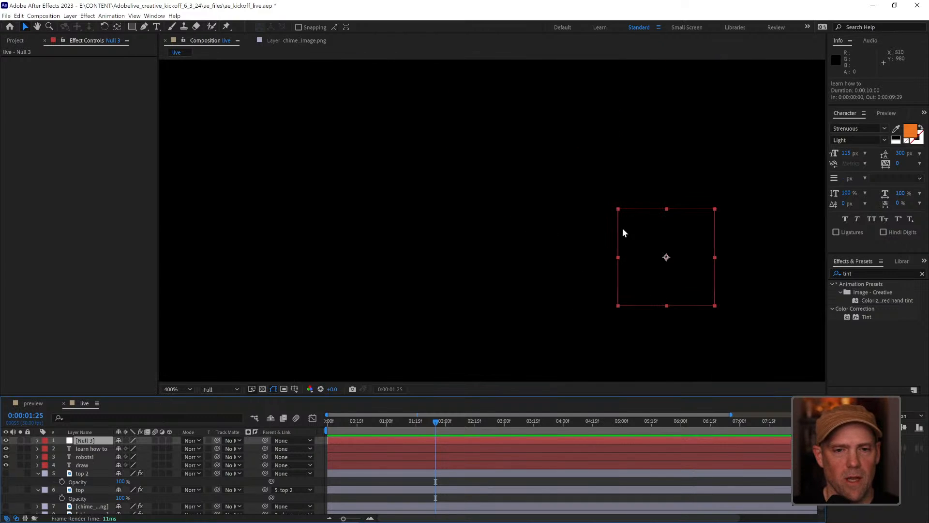
{"action": "left_click_drag", "start_coordinate": [623, 228], "coordinate": [562, 212]}
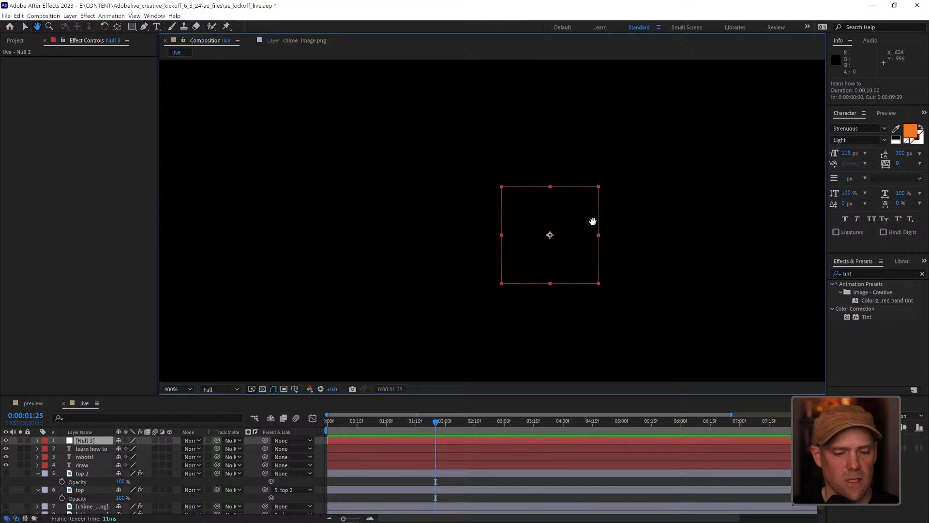
{"action": "key", "text": "ctrl+z"}
{"action": "key", "text": "v"}
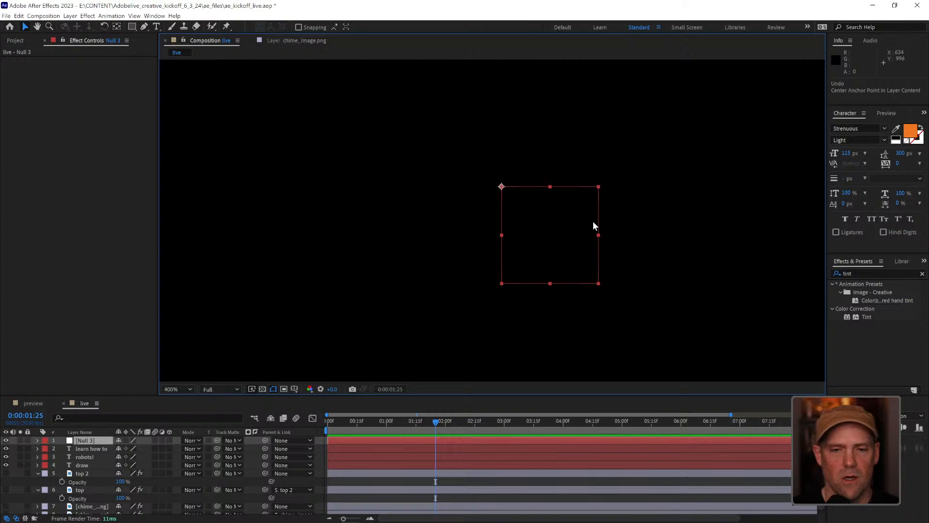
{"action": "key", "text": "ctrl+alt+Home"}
{"action": "key", "text": "slash"}
{"action": "left_click_drag", "start_coordinate": [538, 191], "coordinate": [522, 218]}
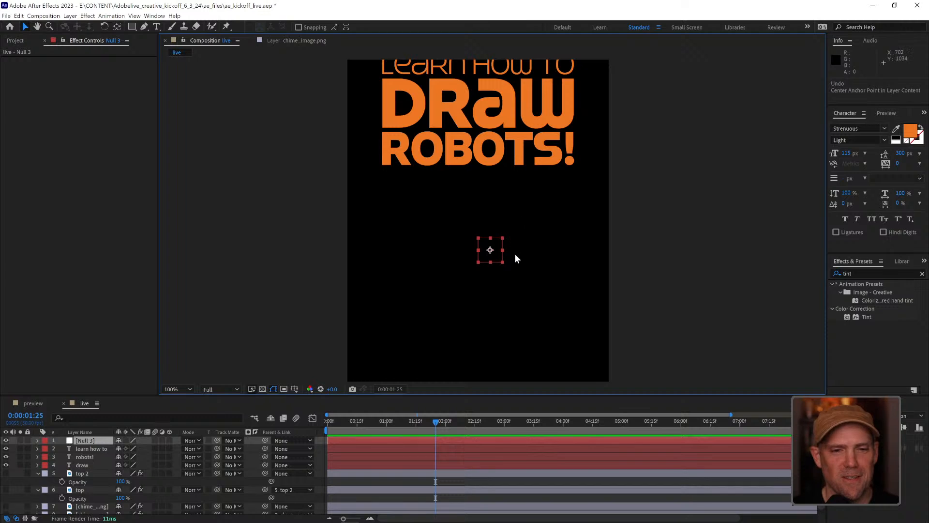
Move the null object straight up 605 px onto the word "draw" and center it horizontally in the composition
{"action": "left_click_drag", "start_coordinate": [496, 252], "coordinate": [486, 105]}
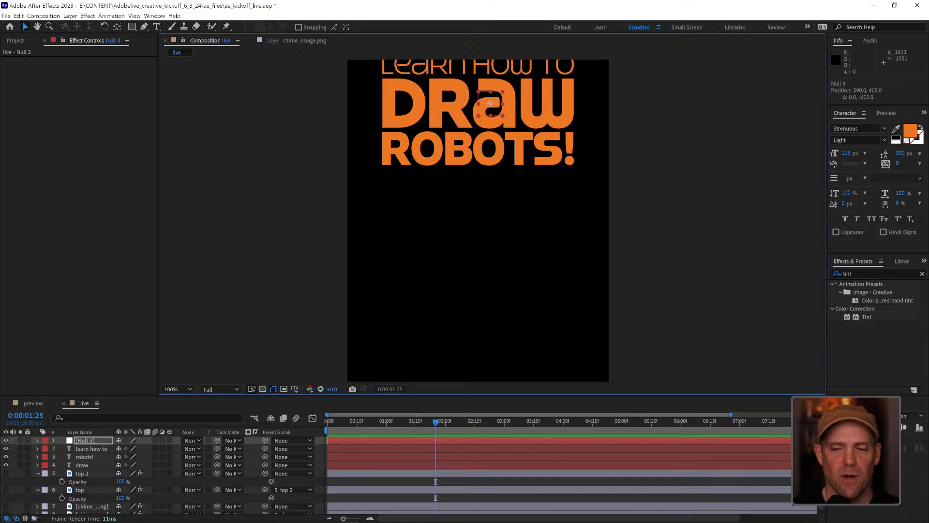
{"action": "left_click", "coordinate": [855, 427]}
{"action": "left_click_drag", "start_coordinate": [528, 98], "coordinate": [546, 159]}
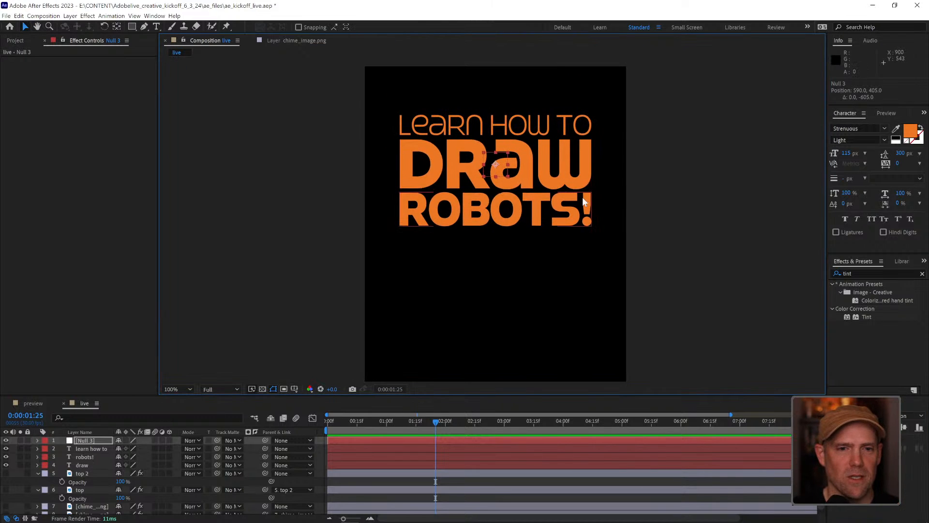
{"action": "scroll", "coordinate": [583, 196], "scroll_direction": "up", "scroll_amount": 1}
{"action": "left_click_drag", "start_coordinate": [565, 208], "coordinate": [557, 243]}
{"action": "scroll", "coordinate": [607, 183], "scroll_direction": "down", "scroll_amount": 1}
{"action": "left_click_drag", "start_coordinate": [456, 216], "coordinate": [483, 182]}
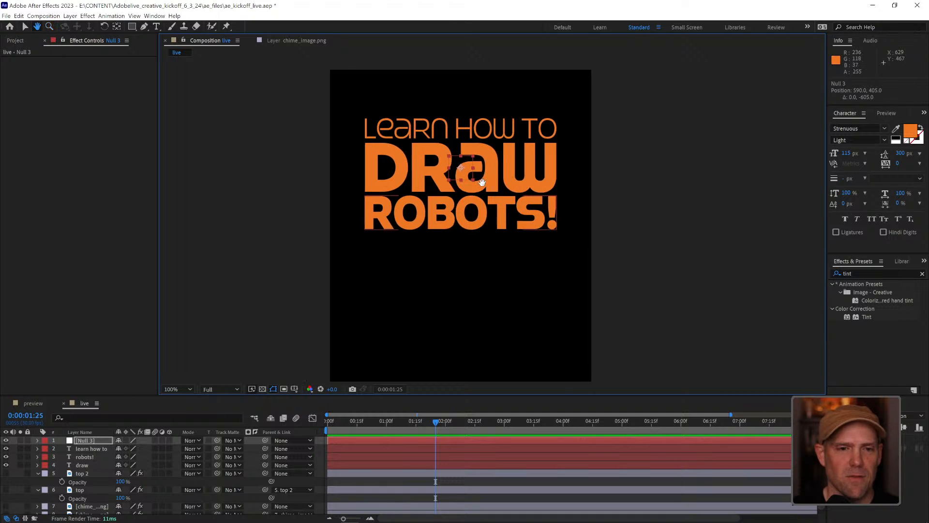
{"action": "key", "text": "v"}
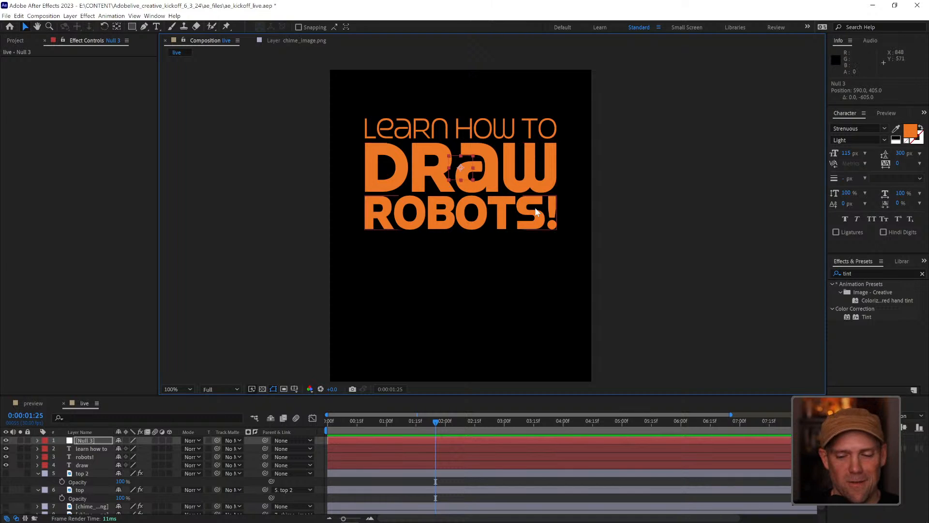
{"action": "key", "text": "space"}
{"action": "left_click_drag", "start_coordinate": [471, 189], "coordinate": [504, 176]}
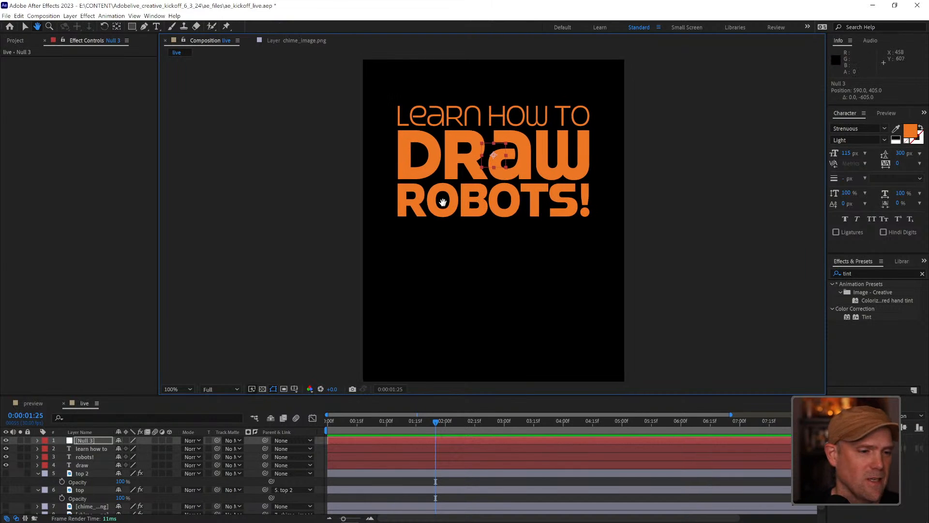
Reorder the text layers so "draw" sits above "robots!", and parent the "learn how to" layer to "draw"
{"action": "left_click", "coordinate": [94, 450]}
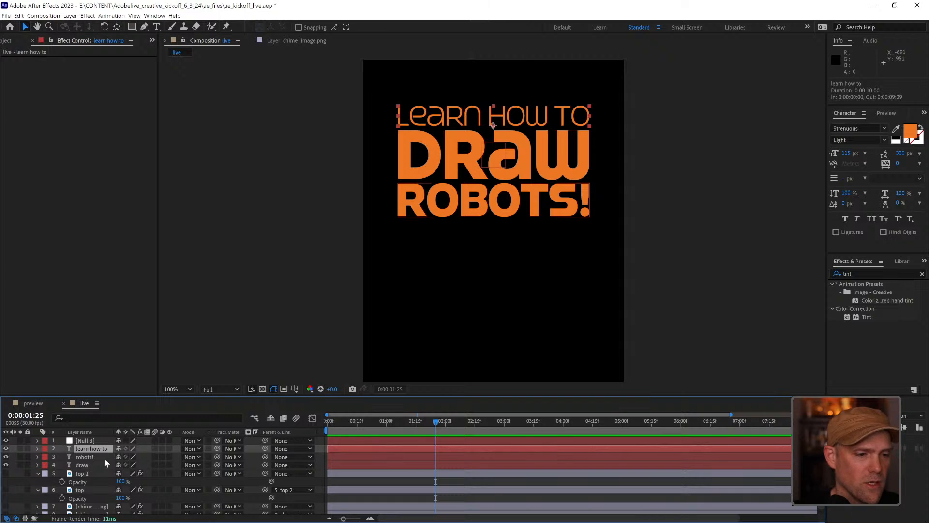
{"action": "left_click", "coordinate": [106, 457]}
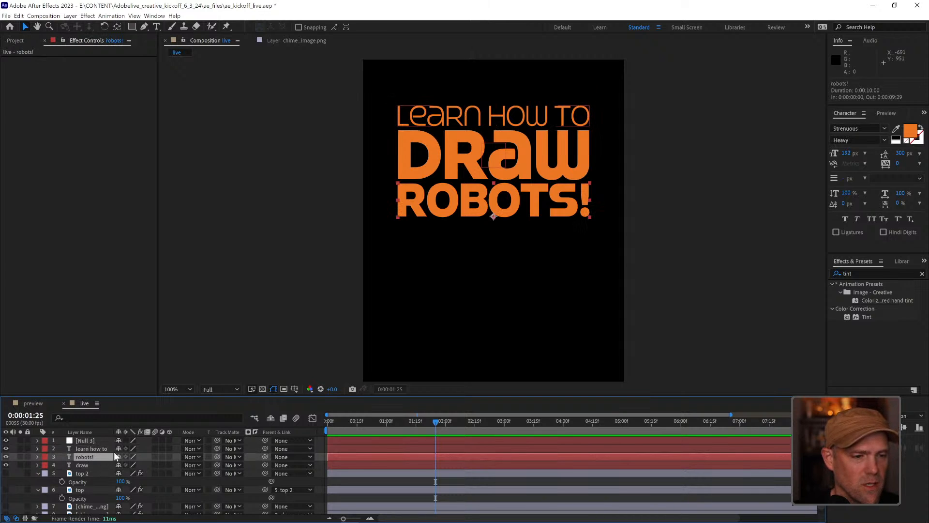
{"action": "left_click_drag", "start_coordinate": [94, 462], "coordinate": [96, 451]}
{"action": "left_click", "coordinate": [97, 448]}
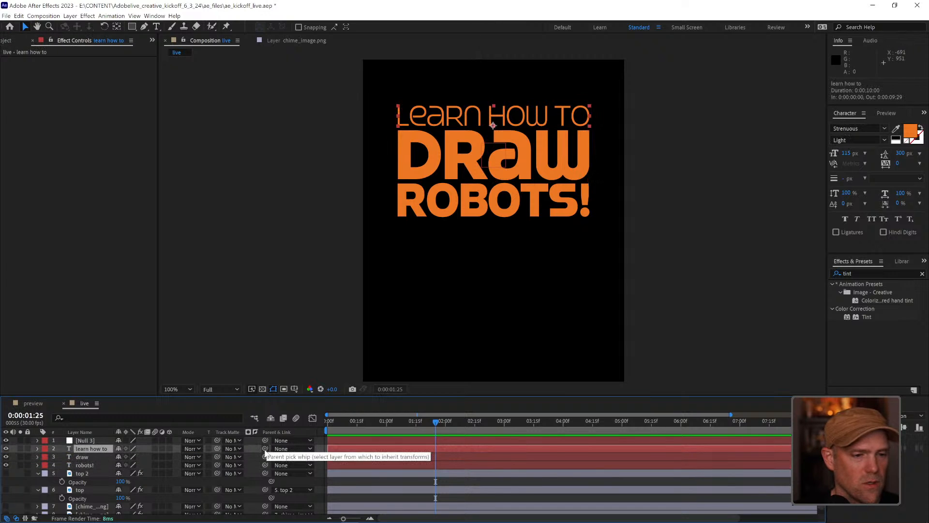
{"action": "left_click_drag", "start_coordinate": [266, 448], "coordinate": [91, 459]}
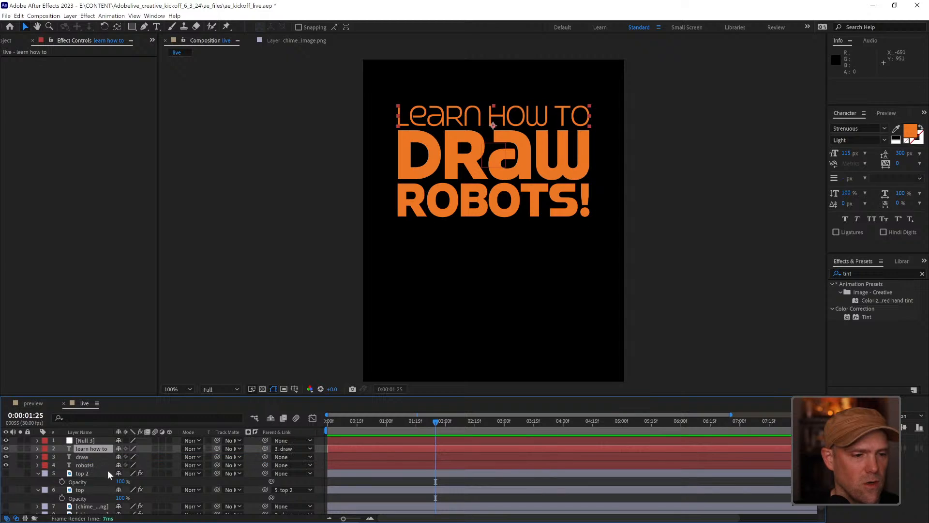
Select the "draw" and "robots!" layers and parent both to the null object
{"action": "left_click", "coordinate": [106, 464]}
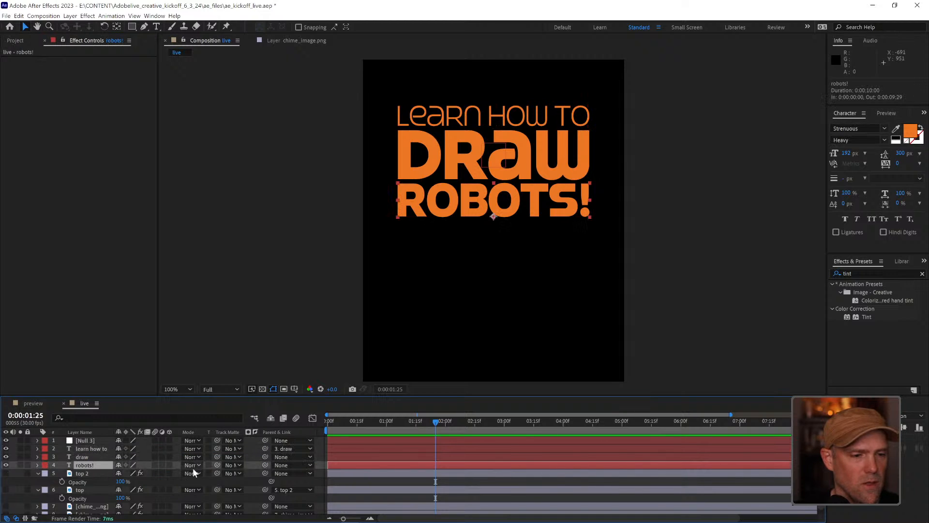
{"action": "left_click", "coordinate": [97, 457], "text": "ctrl"}
{"action": "left_click_drag", "start_coordinate": [266, 457], "coordinate": [94, 439]}
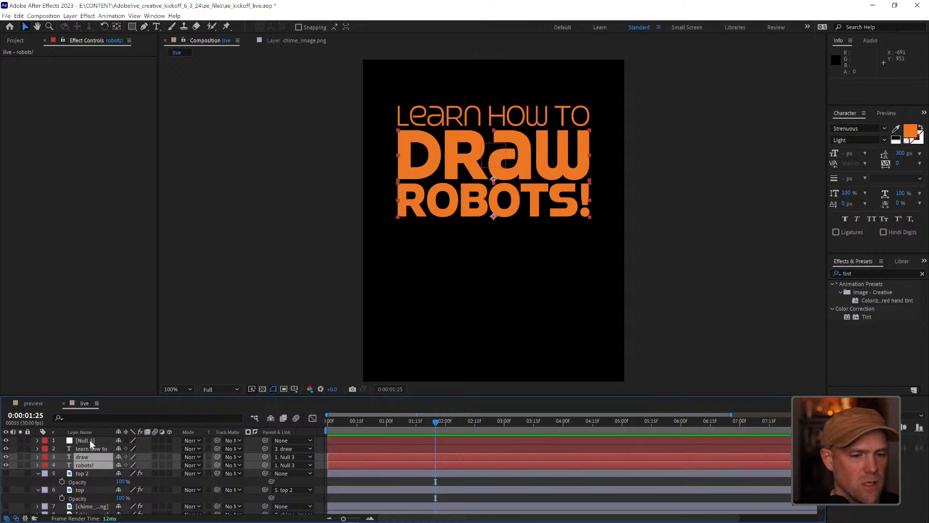
Rename the null object layer as "control"
{"action": "left_click", "coordinate": [89, 440]}
{"action": "right_click", "coordinate": [89, 440]}
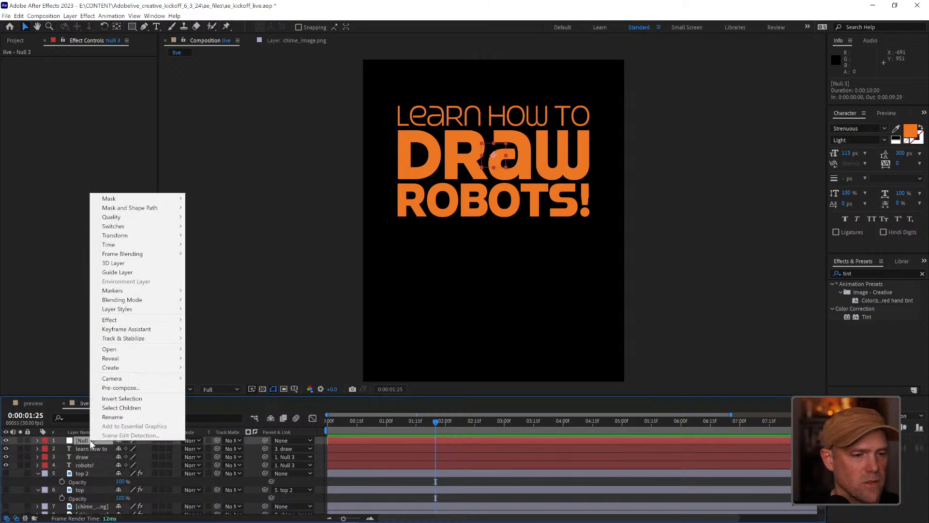
{"action": "left_click", "coordinate": [115, 416]}
{"action": "type", "text": "control"}
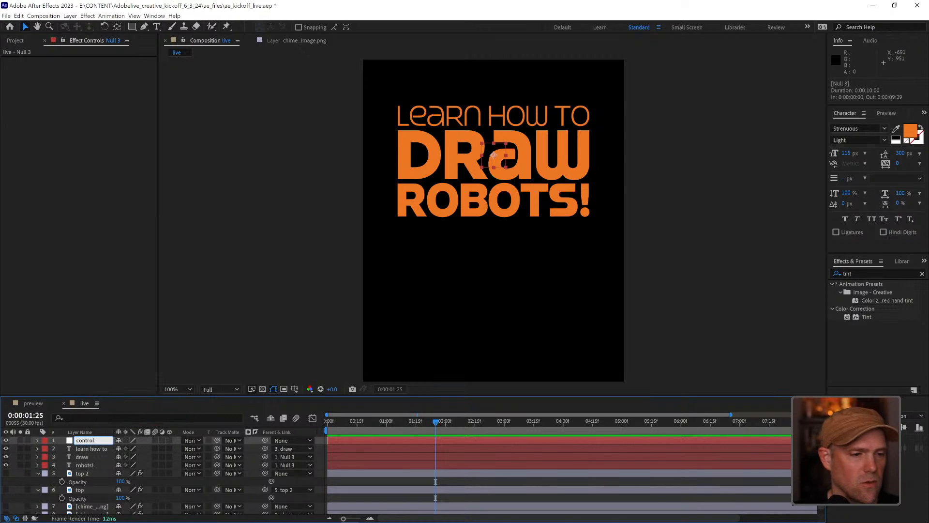
{"action": "key", "text": "Return"}
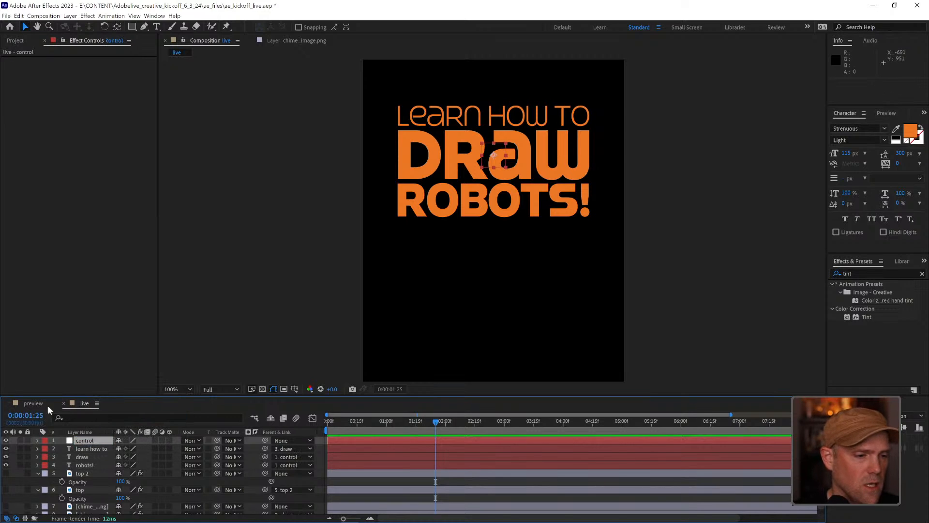
Change the label color of the "control" layer to teal so it differs from the text layers
{"action": "left_click", "coordinate": [36, 438]}
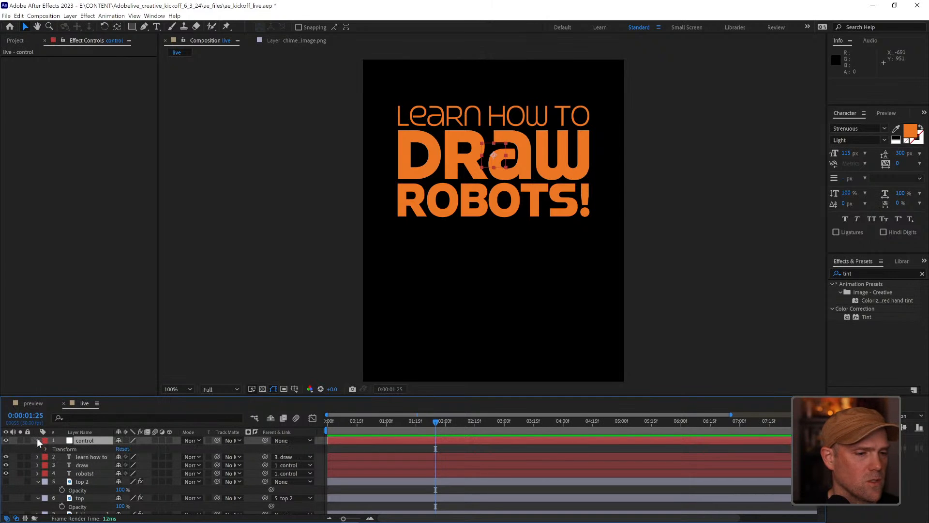
{"action": "left_click", "coordinate": [44, 441]}
{"action": "key", "text": "Escape"}
{"action": "left_click", "coordinate": [37, 440]}
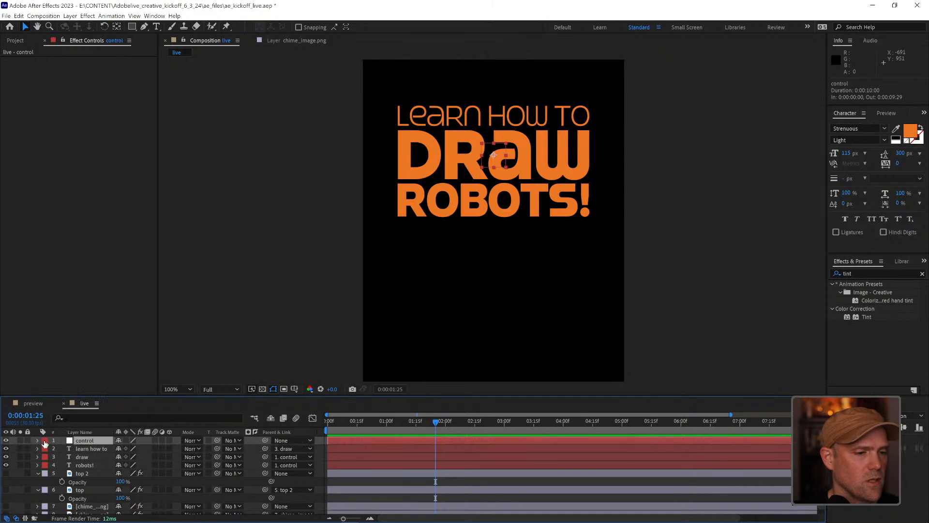
{"action": "left_click", "coordinate": [45, 440]}
{"action": "left_click", "coordinate": [63, 410]}
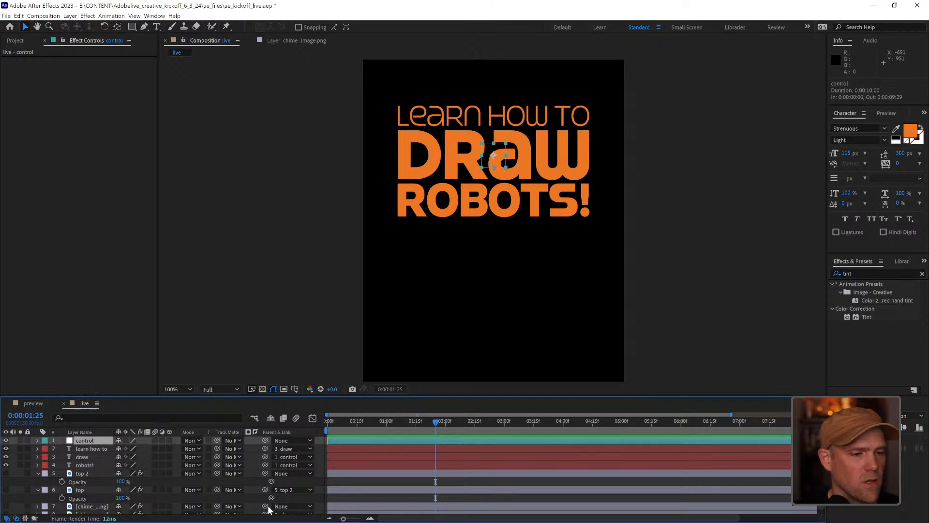
{"action": "left_click", "coordinate": [503, 457]}
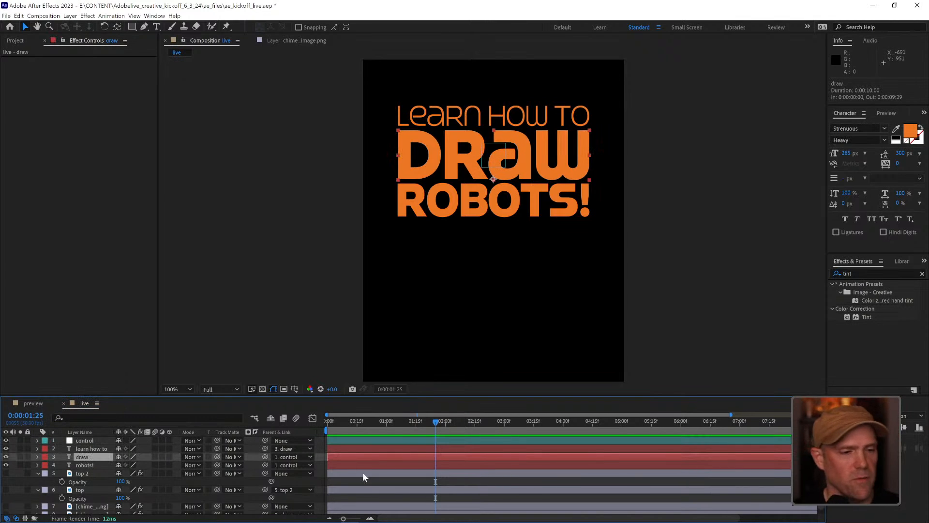
{"action": "left_click", "coordinate": [85, 441]}
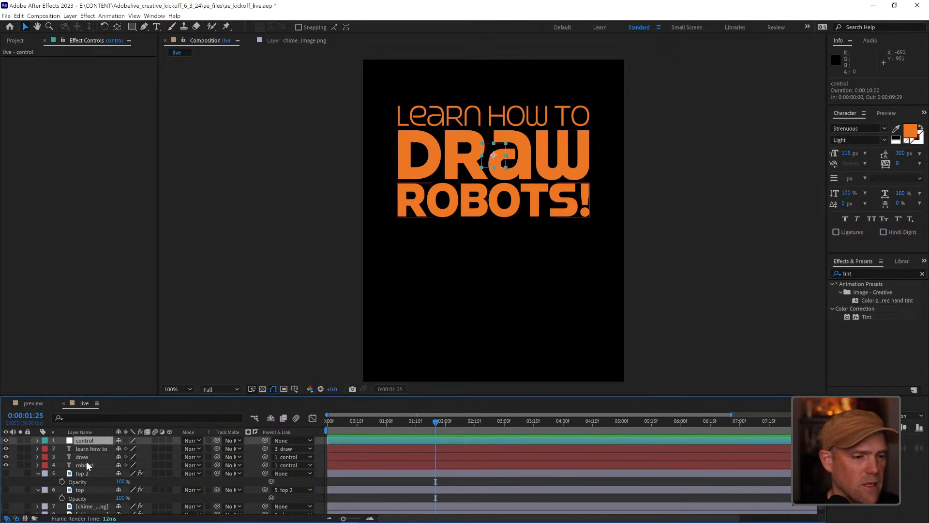
{"action": "left_click", "coordinate": [86, 462], "text": "shift"}
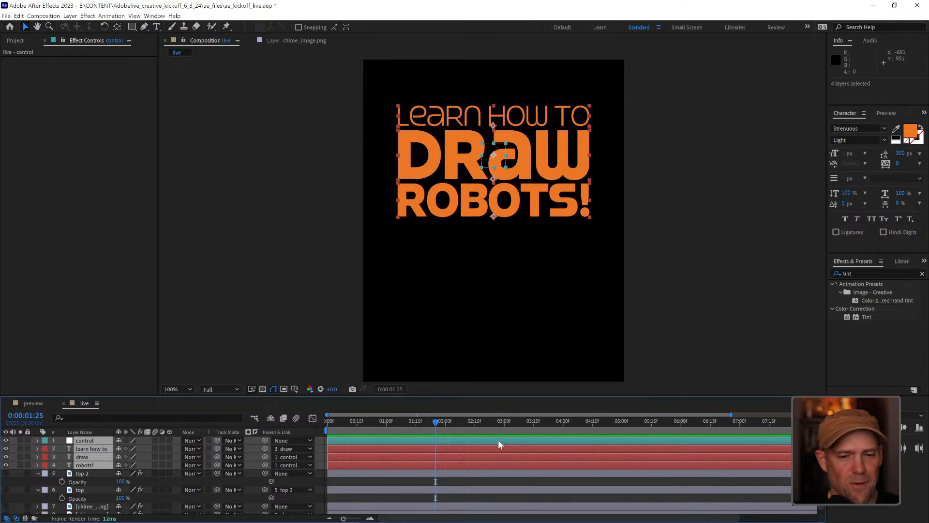
{"action": "left_click", "coordinate": [501, 490]}
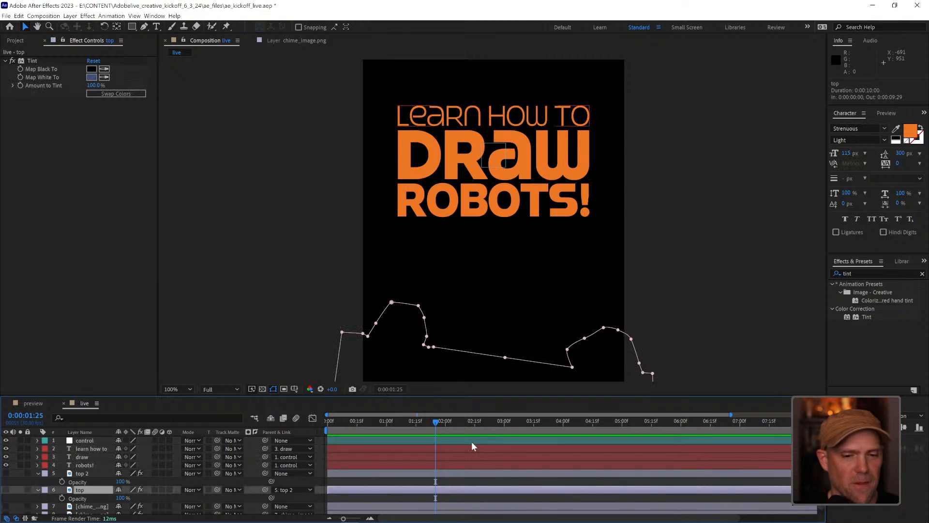
Try moving the control null to shift the whole title with it, and undo the move
{"action": "left_click", "coordinate": [469, 440]}
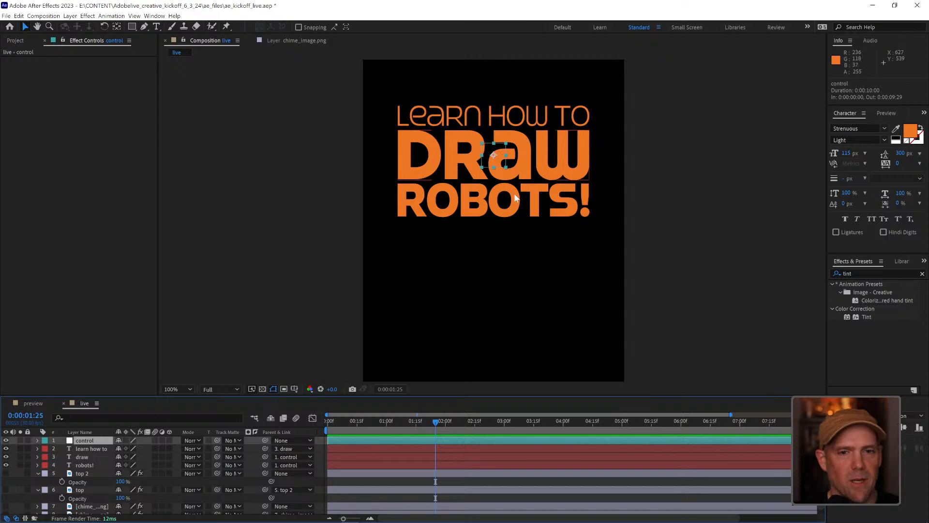
{"action": "mouse_move", "coordinate": [496, 160]}
{"action": "left_mouse_down"}
{"action": "mouse_move", "coordinate": [496, 138]}
{"action": "mouse_move", "coordinate": [464, 128]}
{"action": "mouse_move", "coordinate": [486, 146]}
{"action": "left_mouse_up"}
{"action": "key", "text": "ctrl+z"}
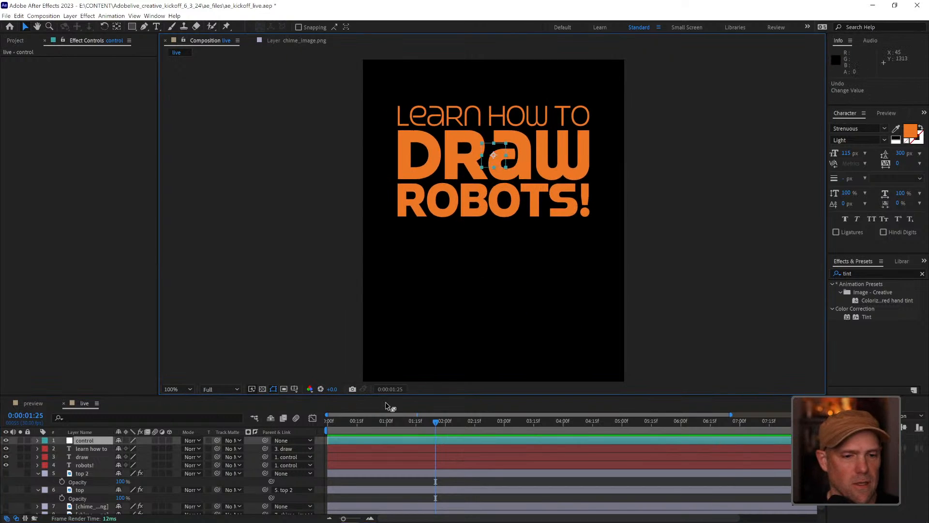
Set a Position keyframe on the control null at 0:00:01:00
{"action": "left_click_drag", "start_coordinate": [385, 419], "coordinate": [386, 419]}
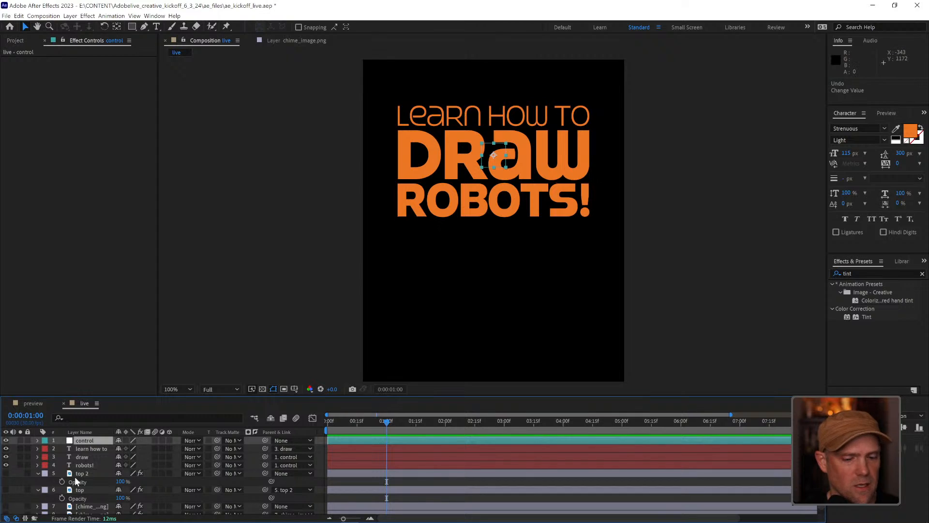
{"action": "key", "text": "p"}
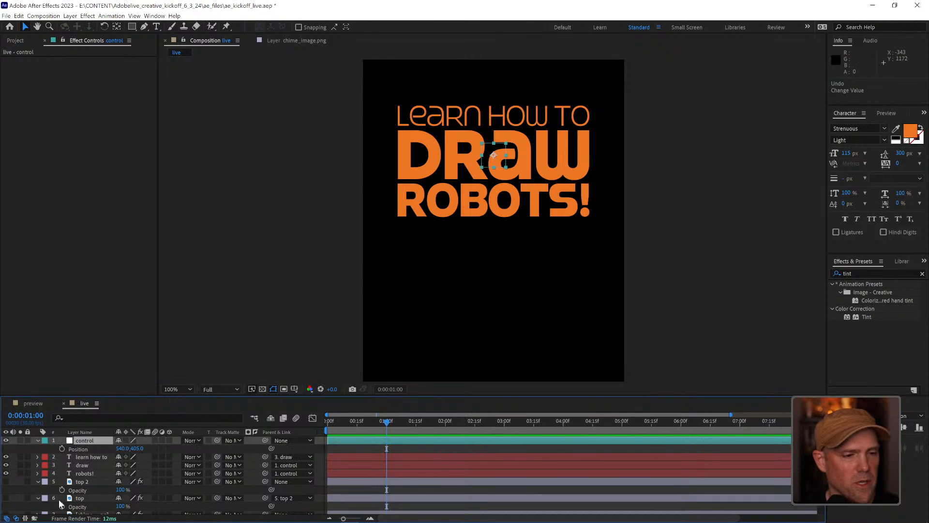
{"action": "left_click", "coordinate": [62, 449]}
At 0:00:00:00, move the control null straight down to 540, 1525 to keyframe the title's low starting position
{"action": "key", "text": "Home"}
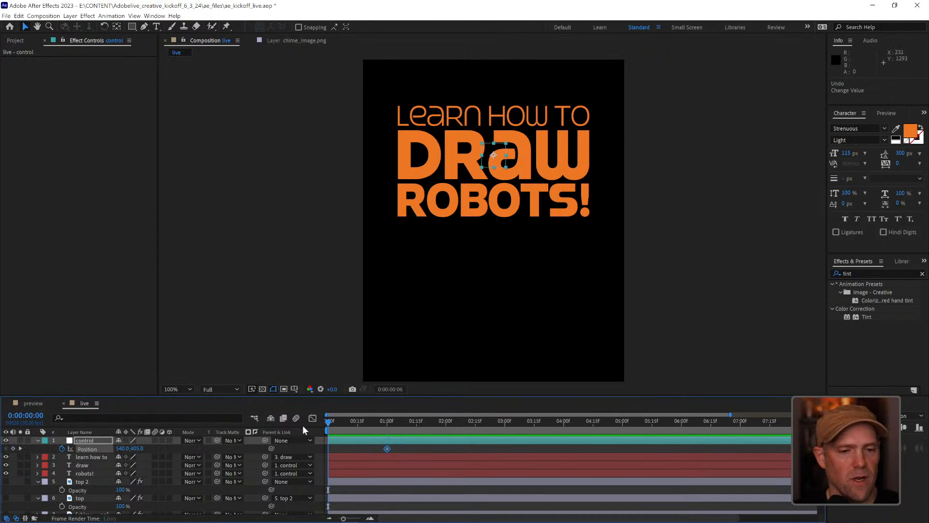
{"action": "scroll", "coordinate": [568, 181], "scroll_direction": "down", "scroll_amount": 3}
{"action": "scroll", "coordinate": [565, 184], "scroll_direction": "up", "scroll_amount": 2}
{"action": "left_click_drag", "start_coordinate": [520, 242], "coordinate": [519, 195]}
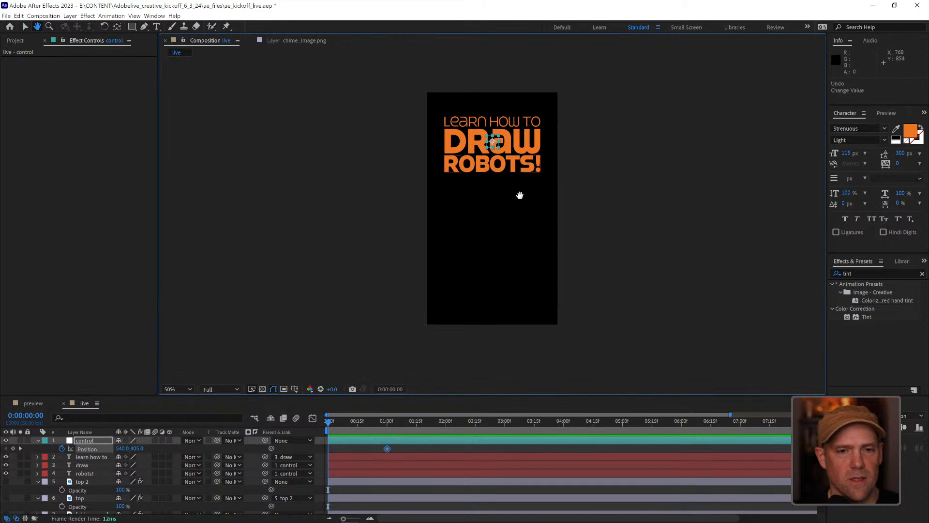
{"action": "key", "text": "v"}
{"action": "left_click_drag", "start_coordinate": [496, 144], "coordinate": [495, 267]}
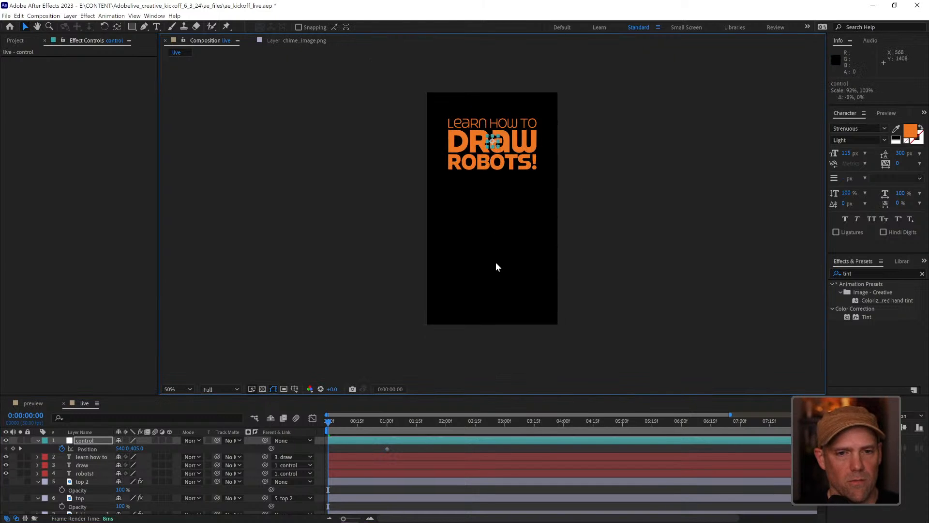
{"action": "key", "text": "ctrl+z"}
{"action": "left_click_drag", "start_coordinate": [495, 144], "coordinate": [497, 298]}
{"action": "left_click", "coordinate": [590, 239]}
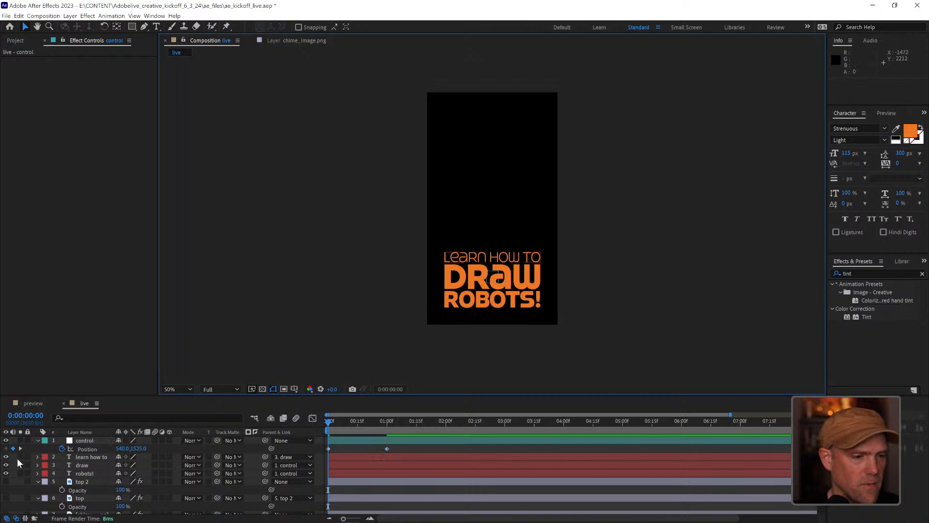
Turn on the visibility of the "top 2", "top" and both chime image layers
{"action": "scroll", "coordinate": [15, 469], "scroll_direction": "down", "scroll_amount": 1}
{"action": "left_click", "coordinate": [6, 468]}
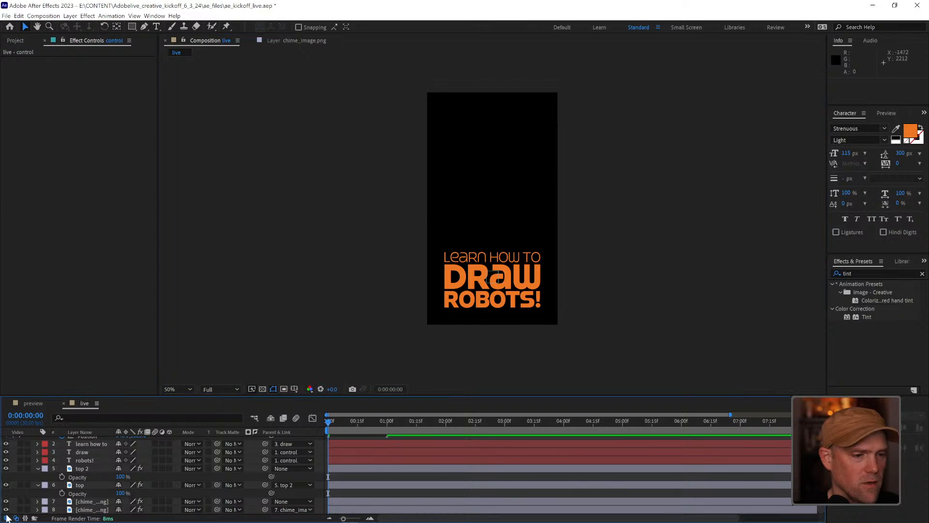
{"action": "left_click_drag", "start_coordinate": [5, 485], "coordinate": [6, 509]}
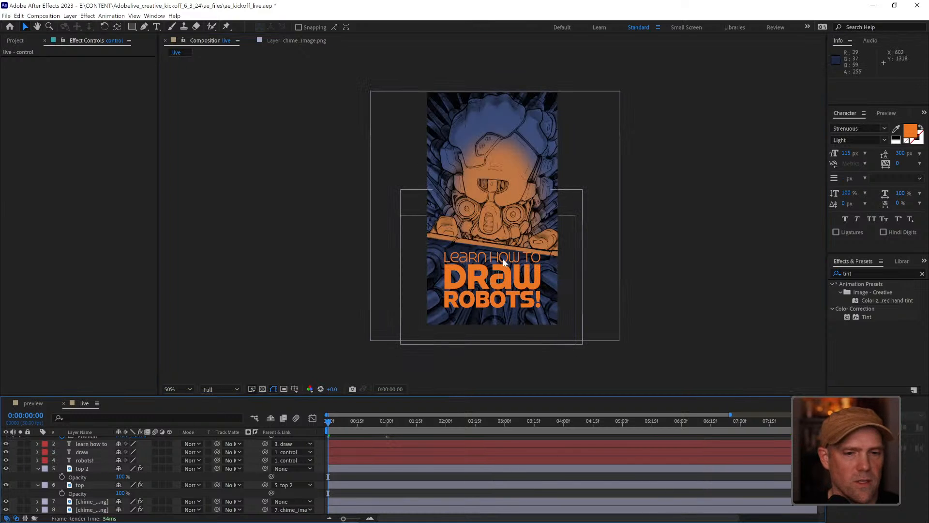
Move the control null down another 50 px at the first frame, to position 540, 1575
{"action": "scroll", "coordinate": [117, 480], "scroll_direction": "up", "scroll_amount": 1}
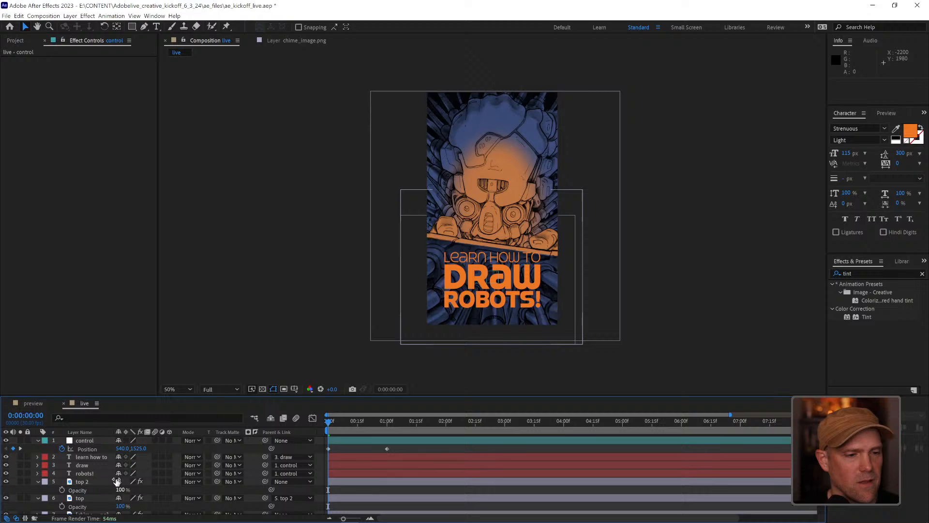
{"action": "left_click", "coordinate": [86, 442]}
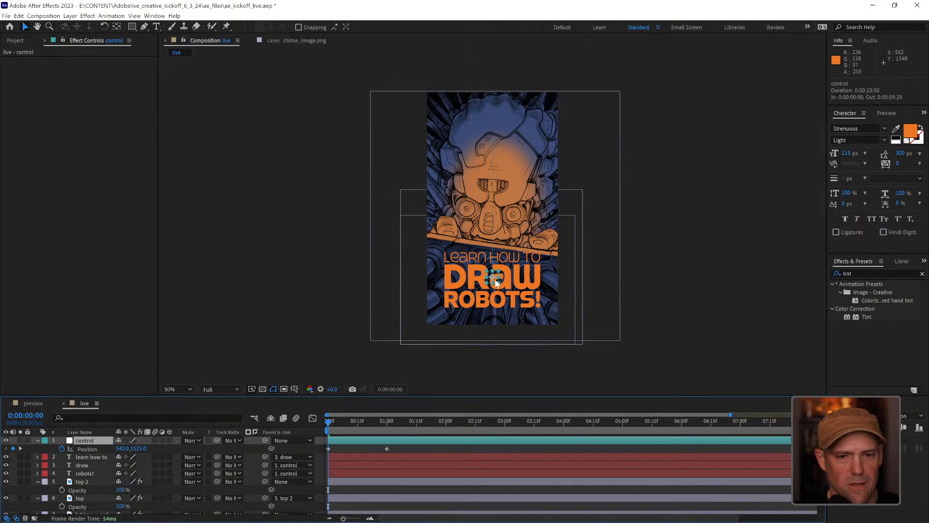
{"action": "left_click_drag", "start_coordinate": [491, 283], "coordinate": [494, 290]}
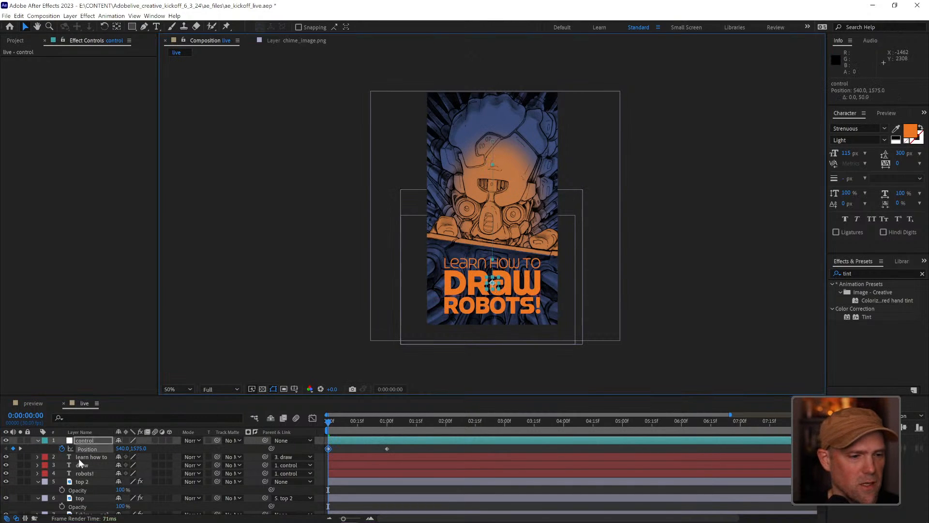
Move the control null and the three text layers below the "top" layer in the stack, and preview the animation
{"action": "left_click", "coordinate": [86, 472], "text": "shift"}
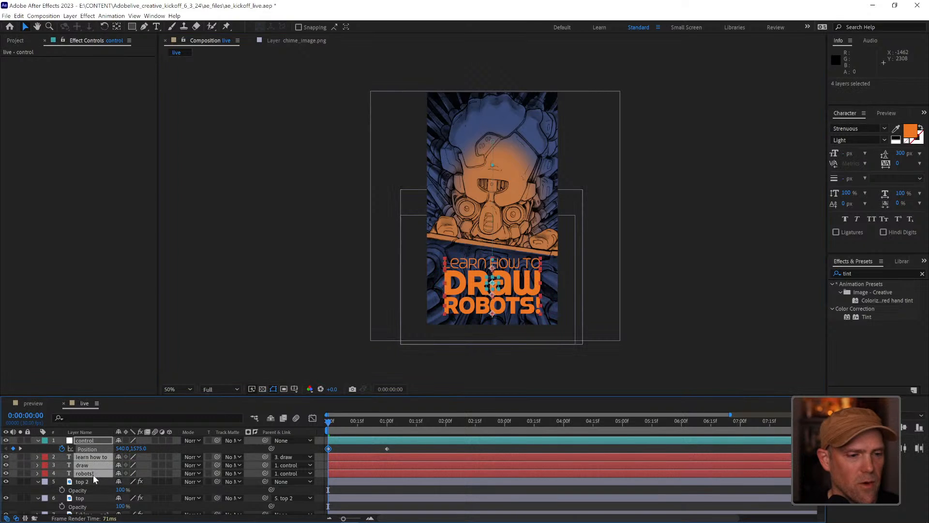
{"action": "left_click_drag", "start_coordinate": [93, 475], "coordinate": [93, 508]}
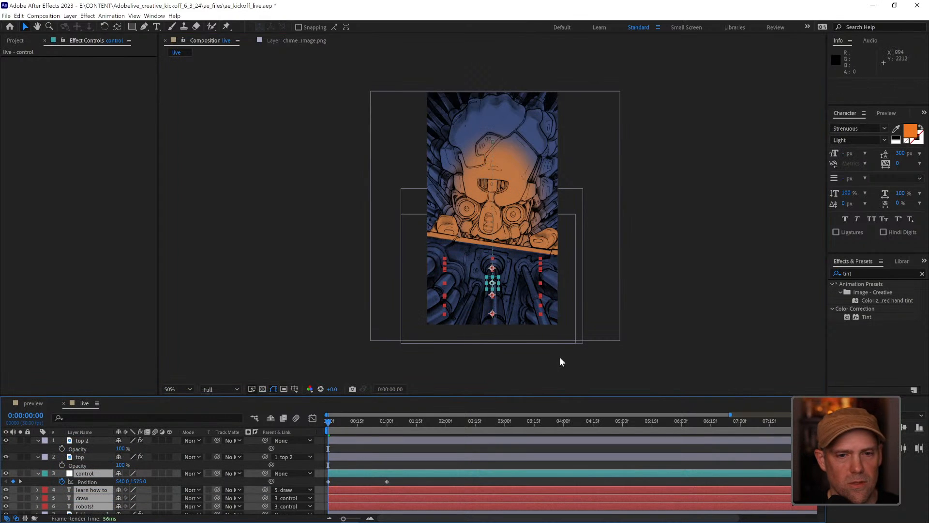
{"action": "left_click", "coordinate": [710, 327]}
{"action": "key", "text": "space"}
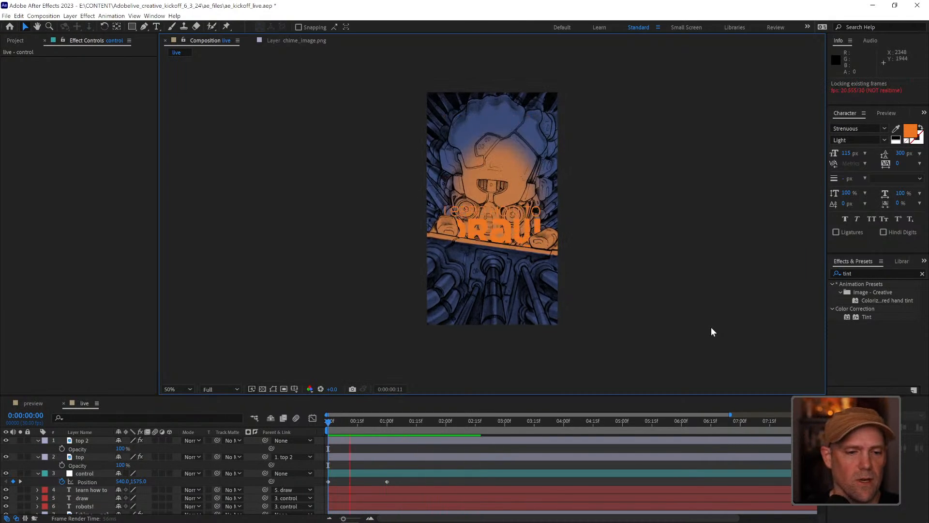
{"action": "left_click", "coordinate": [324, 423]}
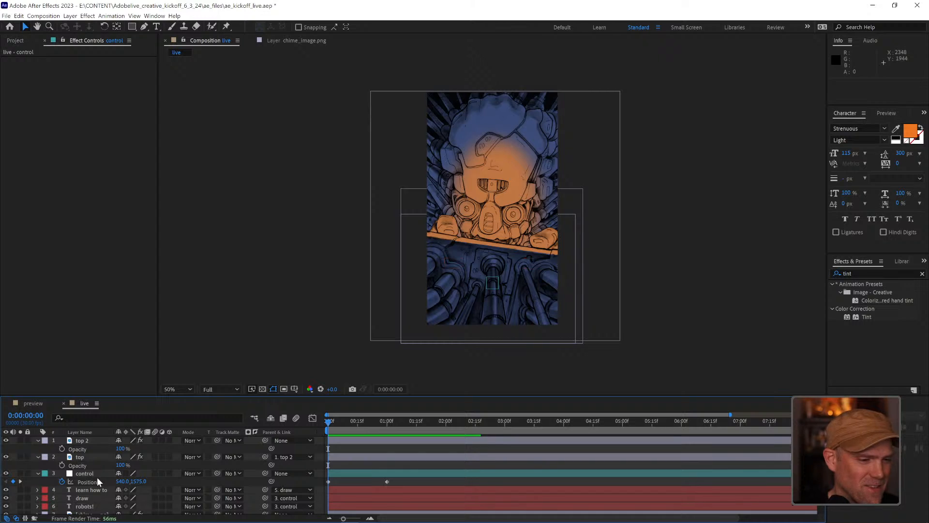
Ease the control null's Position keyframe at 0:00:01:00, lengthen its incoming influence in the speed graph, and preview the motion
{"action": "scroll", "coordinate": [97, 478], "scroll_direction": "down", "scroll_amount": 1}
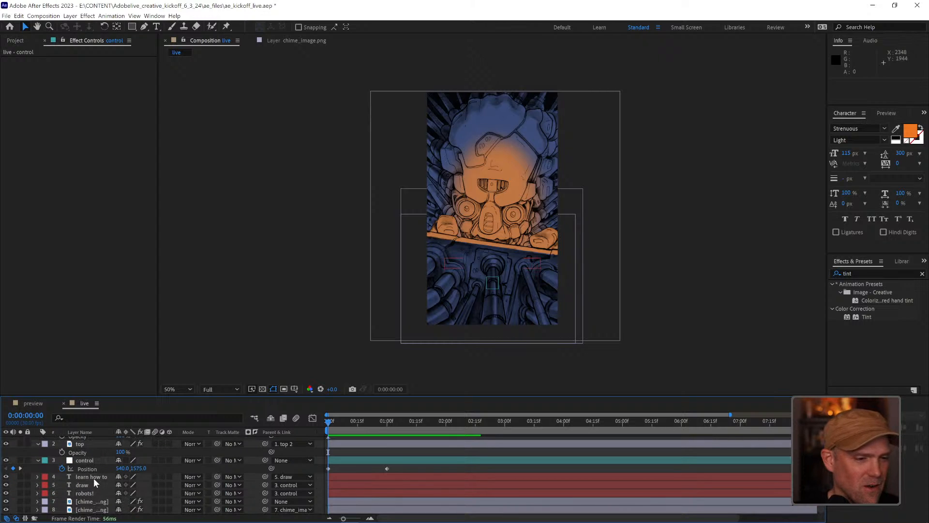
{"action": "left_click", "coordinate": [95, 460]}
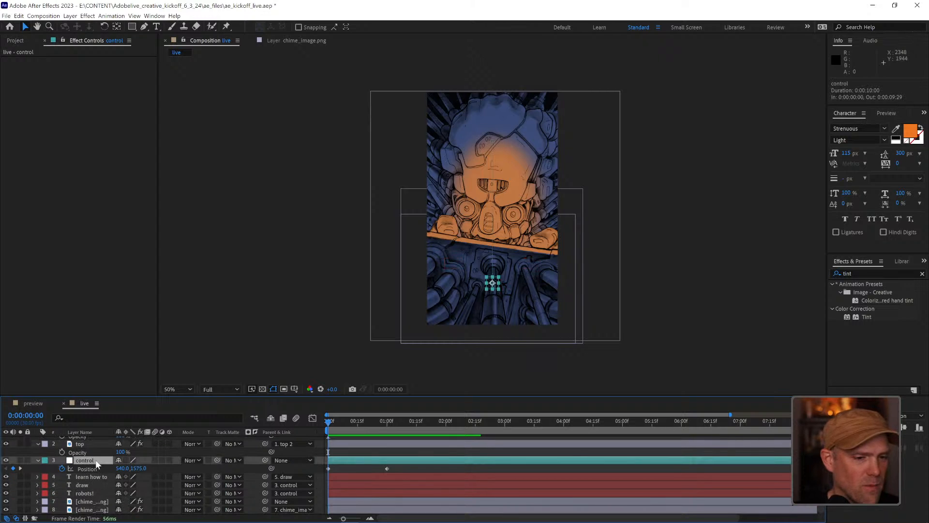
{"action": "left_click", "coordinate": [386, 468]}
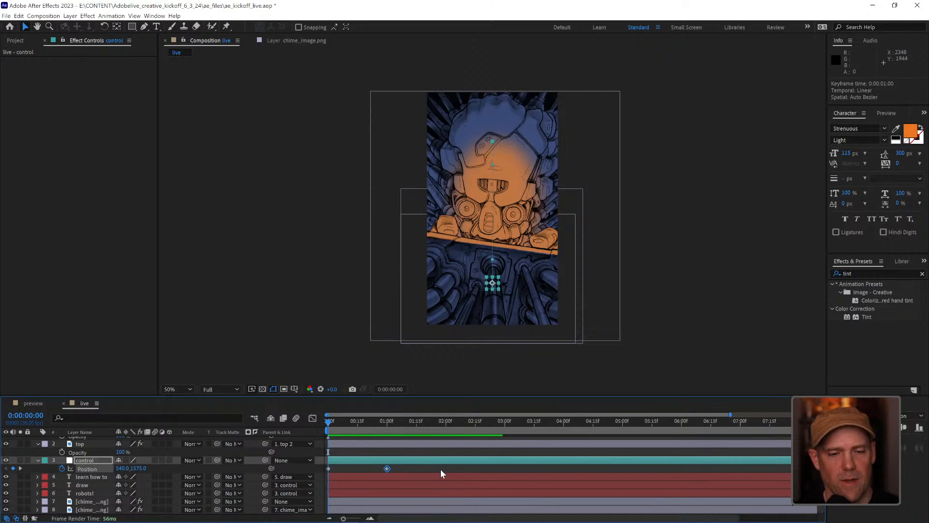
{"action": "left_click", "coordinate": [313, 418]}
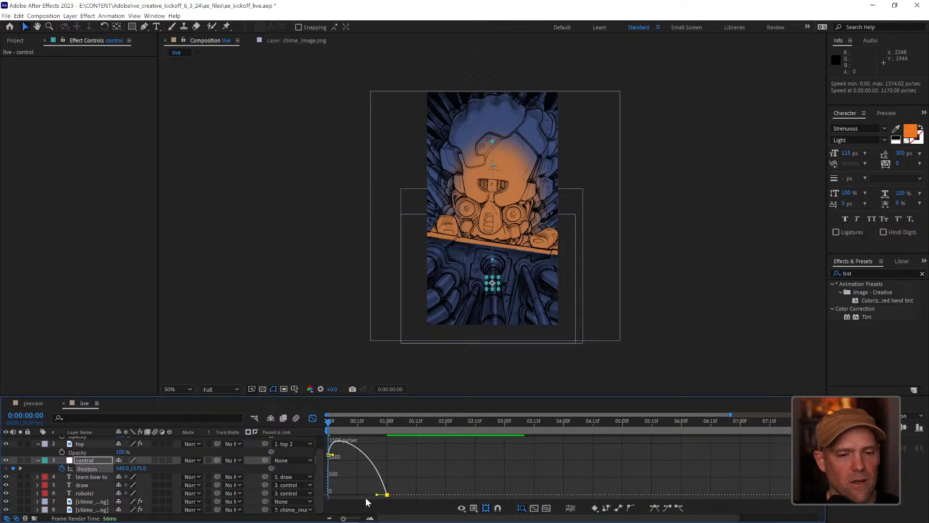
{"action": "left_click_drag", "start_coordinate": [378, 497], "coordinate": [372, 495]}
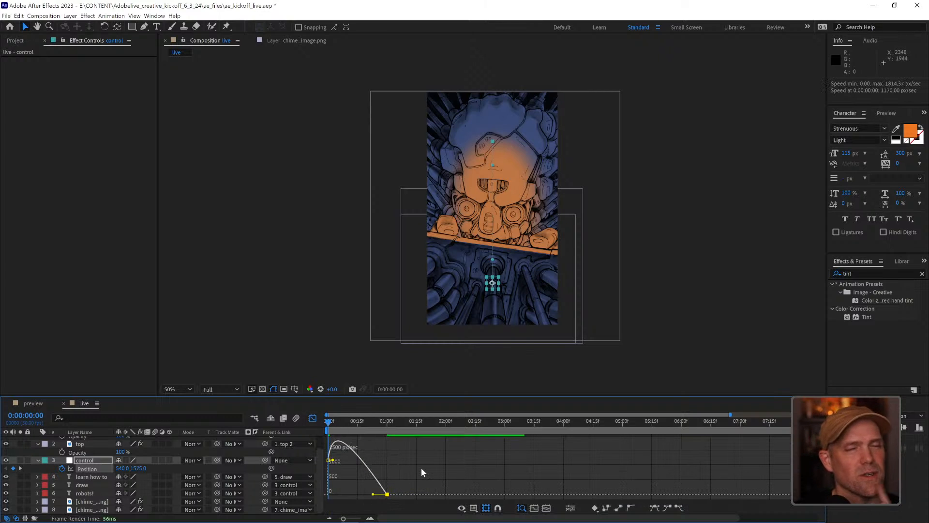
{"action": "left_click", "coordinate": [457, 466]}
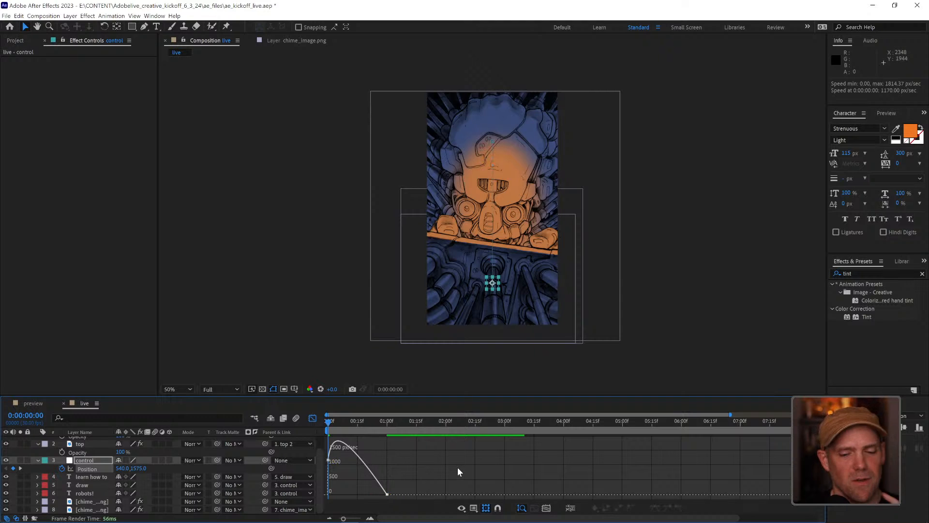
{"action": "key", "text": "space"}
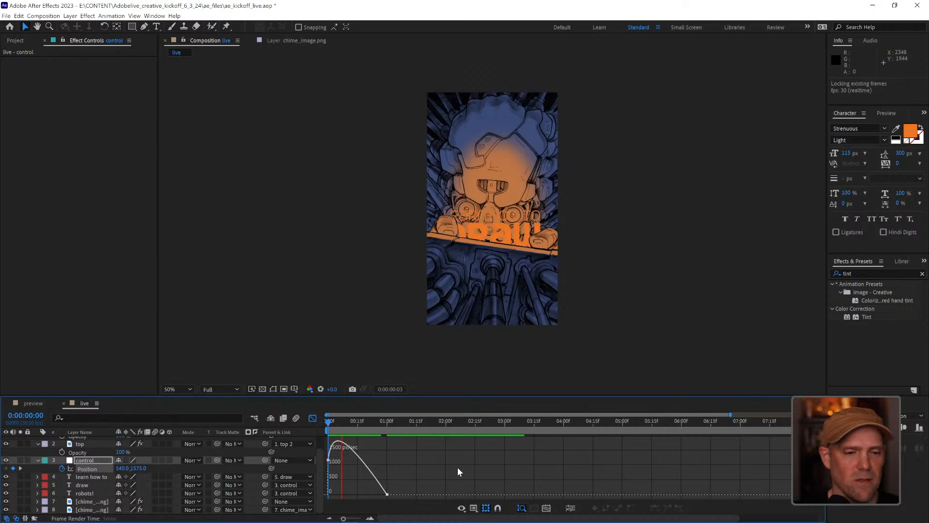
{"action": "key", "text": "space"}
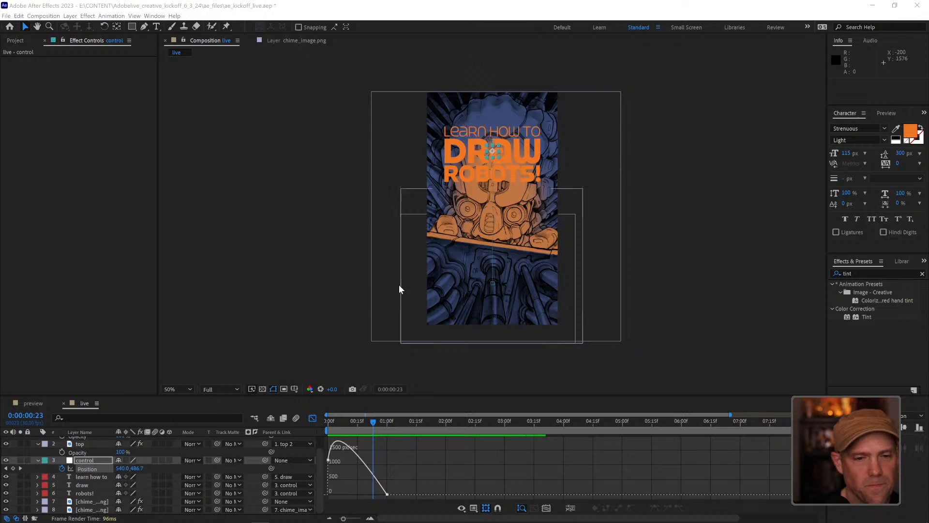
Leave the Graph Editor and set the current time to 0:00:00:29
{"action": "left_click", "coordinate": [293, 303]}
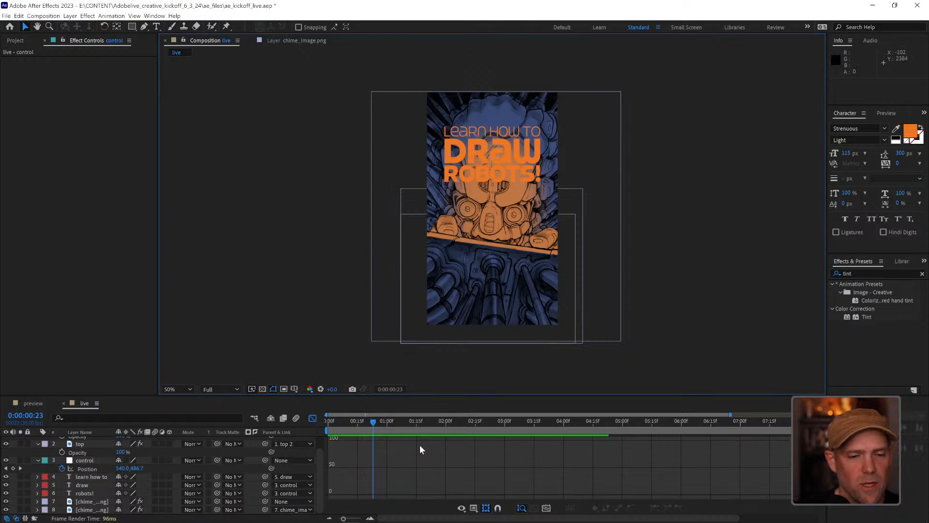
{"action": "left_click", "coordinate": [313, 417]}
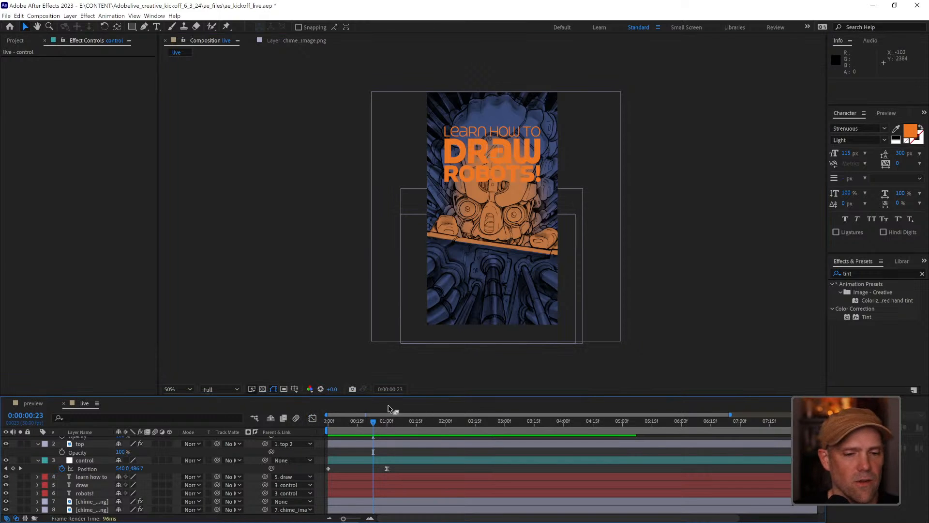
{"action": "left_click_drag", "start_coordinate": [379, 418], "coordinate": [385, 419]}
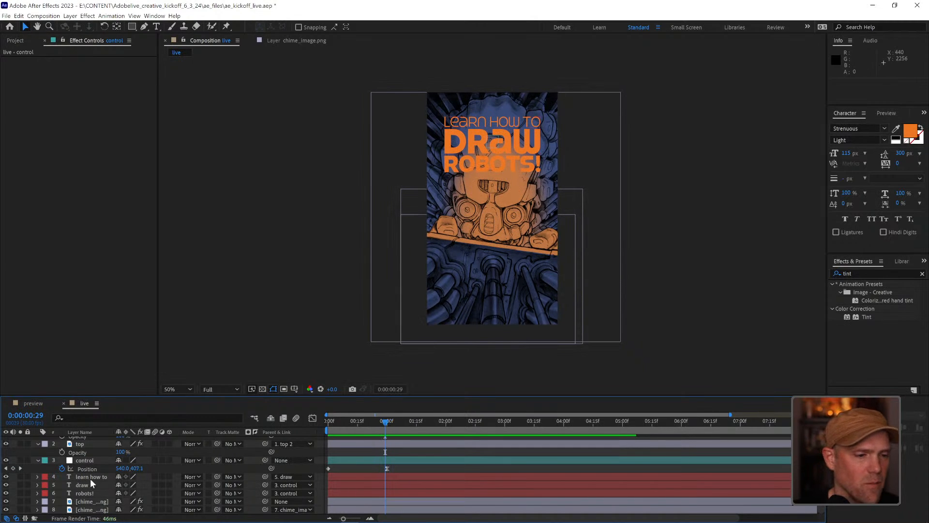
Pre-compose the control null and the three title text layers into a new composition named "learn how"
{"action": "left_click", "coordinate": [93, 461]}
{"action": "left_click", "coordinate": [100, 494], "text": "shift"}
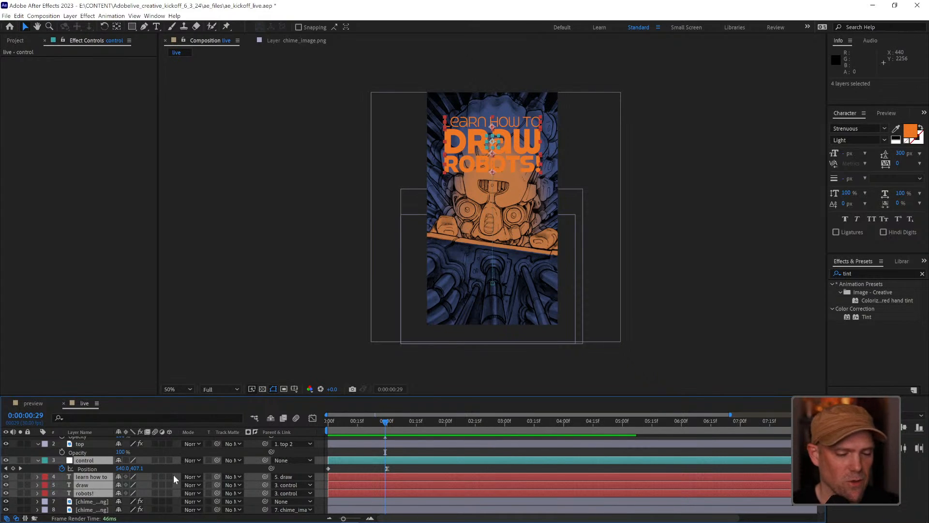
{"action": "key", "text": "ctrl+shift+c"}
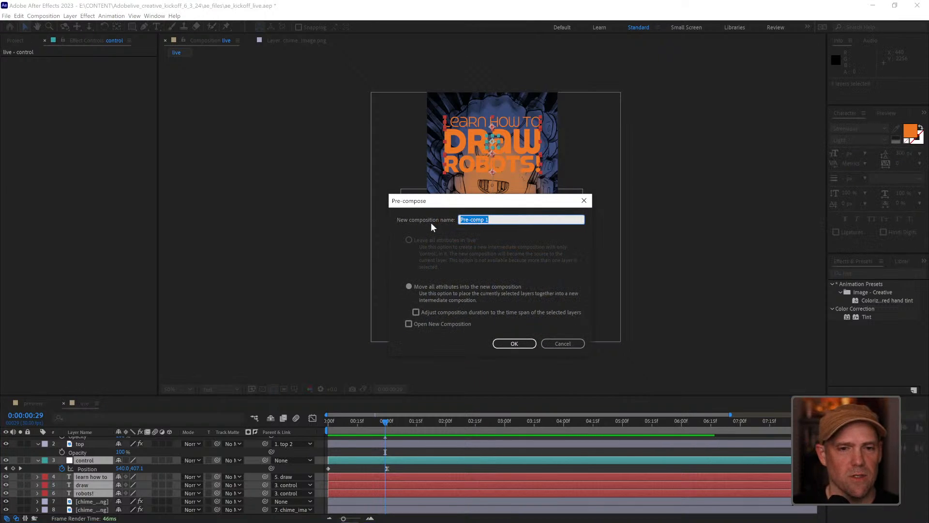
{"action": "type", "text": "lera"}
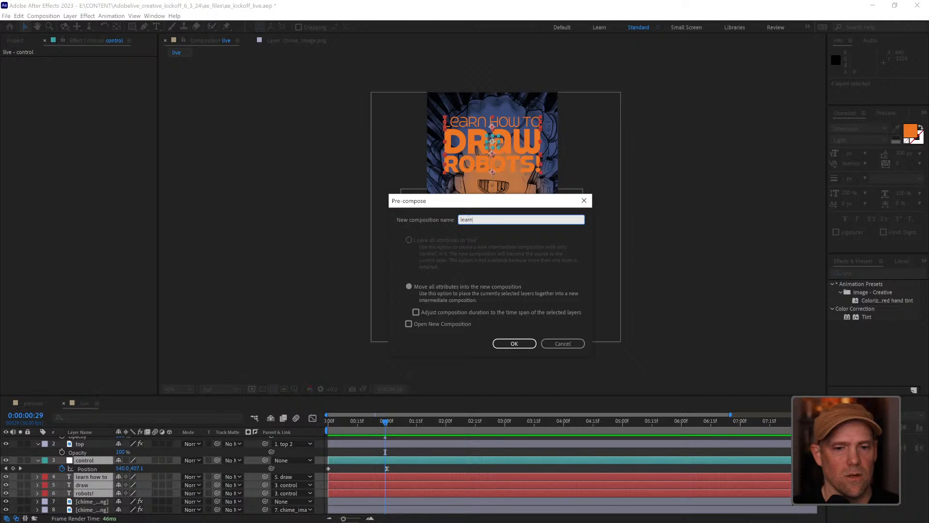
{"action": "type", "text": "how"}
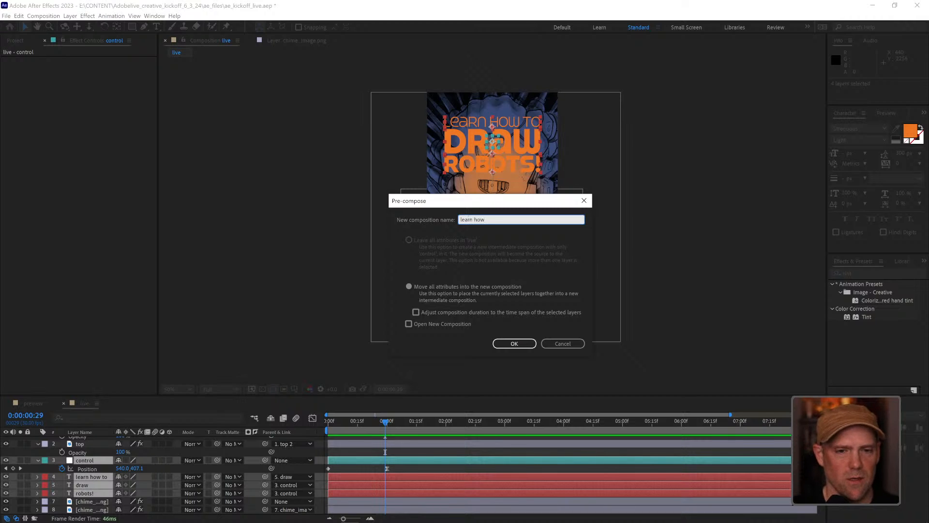
{"action": "left_click", "coordinate": [514, 343]}
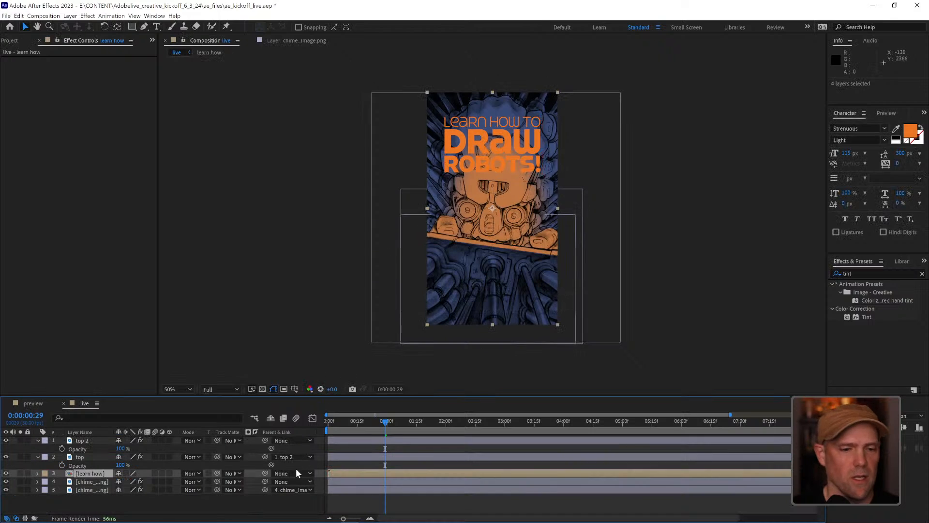
Open the learn how pre-comp and set the current time to 0:00:00:08, where the title is mid-move
{"action": "double_click", "coordinate": [94, 472]}
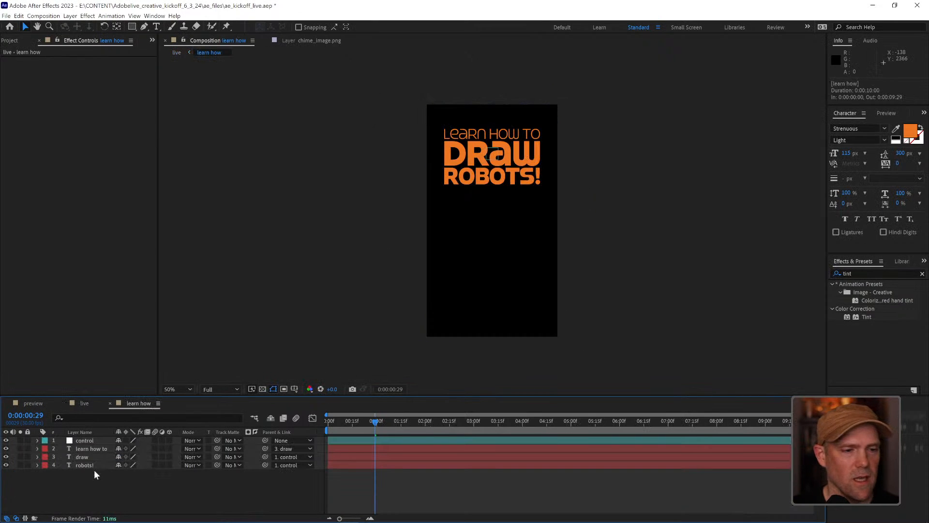
{"action": "left_click_drag", "start_coordinate": [365, 421], "coordinate": [341, 420]}
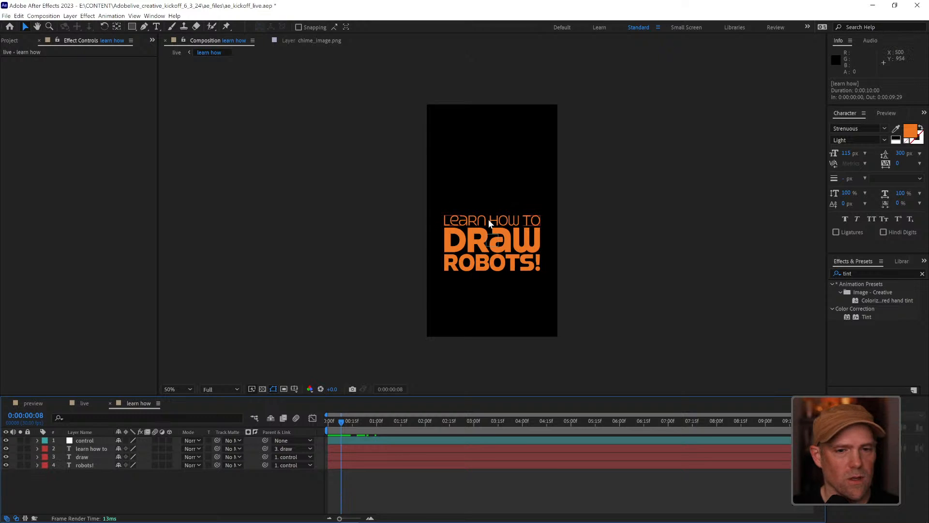
{"action": "scroll", "coordinate": [488, 219], "scroll_direction": "up", "scroll_amount": 2}
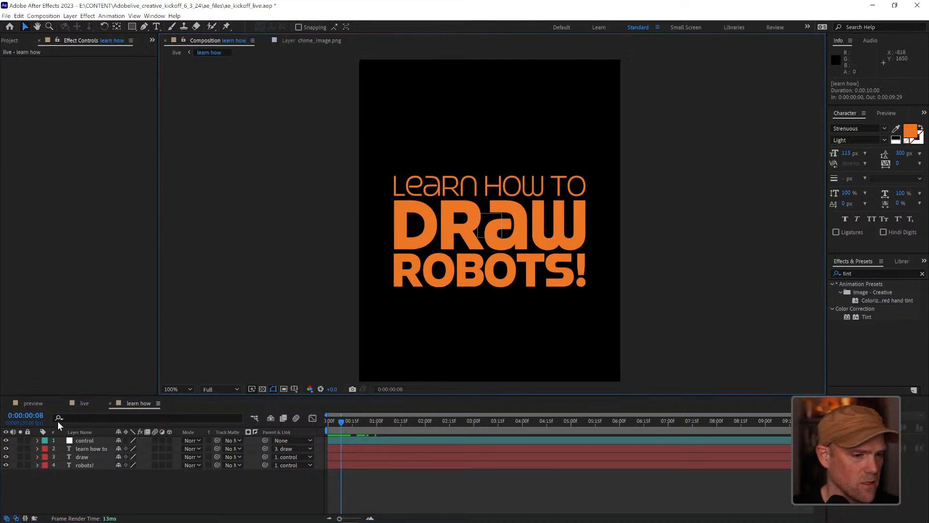
Hide the robots! layer and create a shape layer from the draw text
{"action": "left_click", "coordinate": [6, 464]}
{"action": "left_click", "coordinate": [86, 457]}
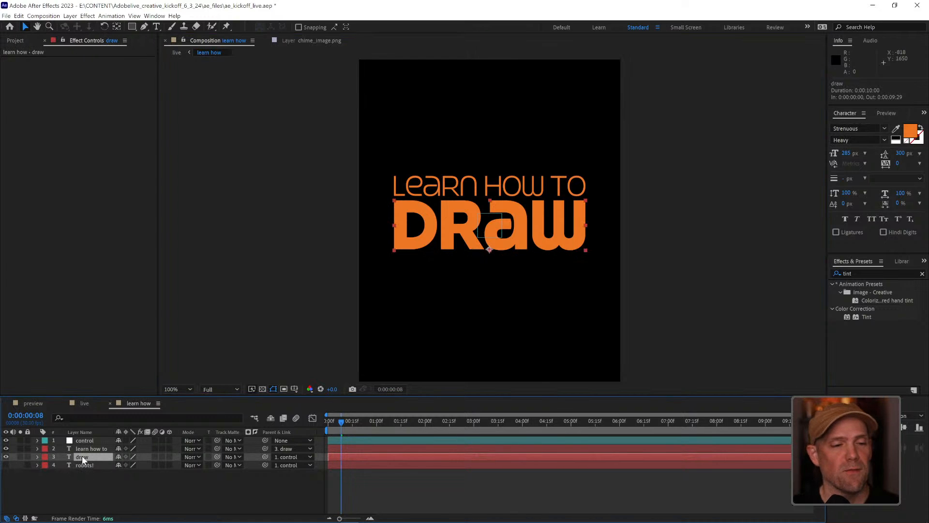
{"action": "right_click", "coordinate": [82, 455]}
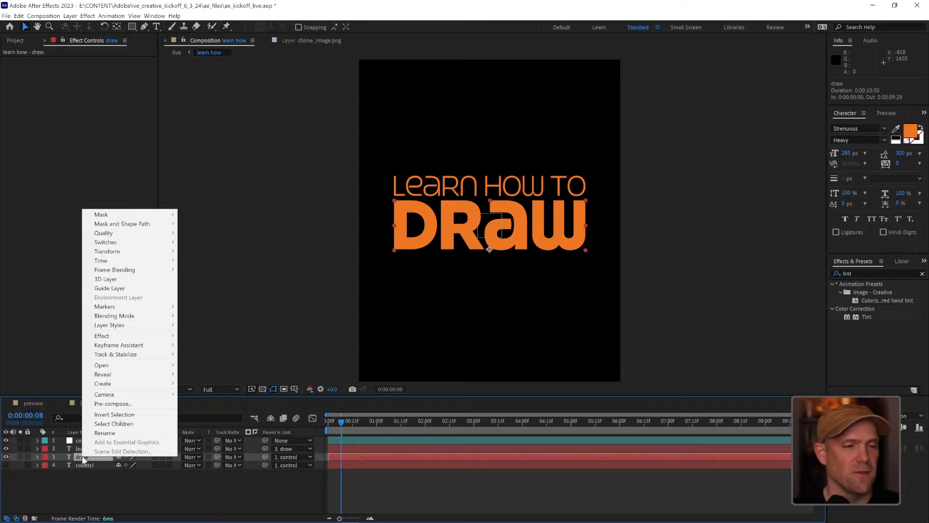
{"action": "mouse_move", "coordinate": [135, 383]}
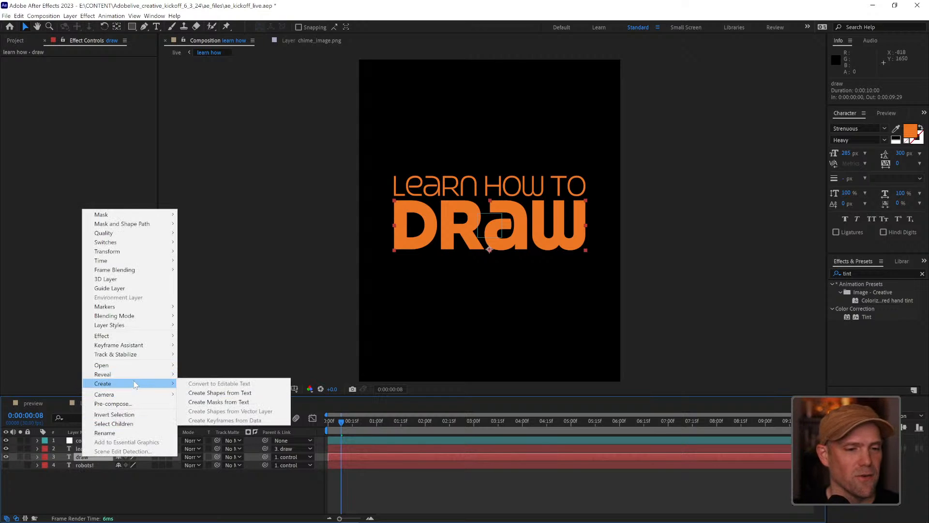
{"action": "left_click", "coordinate": [226, 394]}
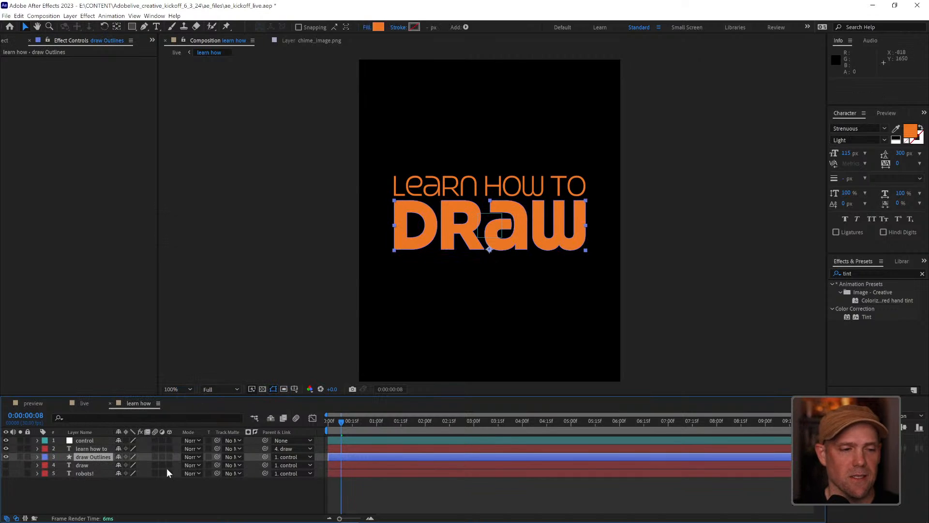
{"action": "left_click", "coordinate": [129, 505]}
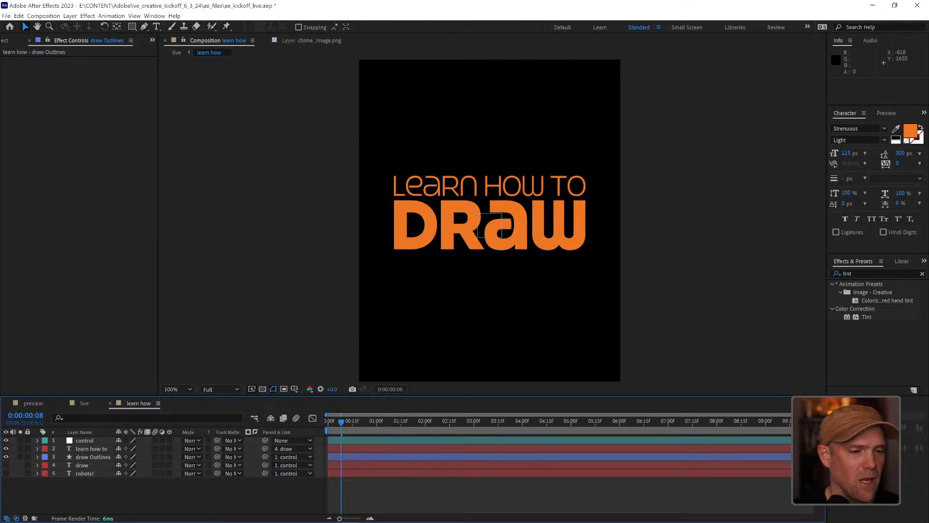
Give the draw Outlines shape layer an 8 px stroke in cyan 1DBED9
{"action": "left_click", "coordinate": [91, 457]}
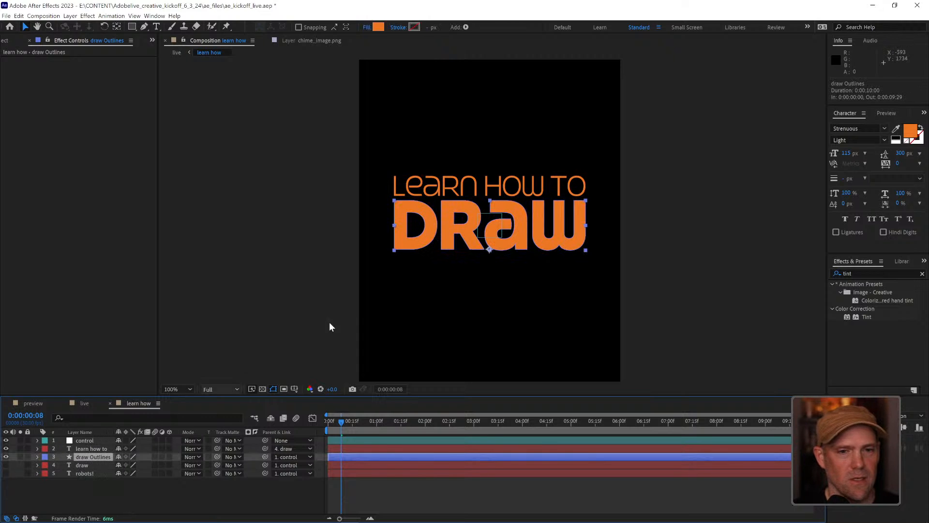
{"action": "left_click", "coordinate": [414, 27]}
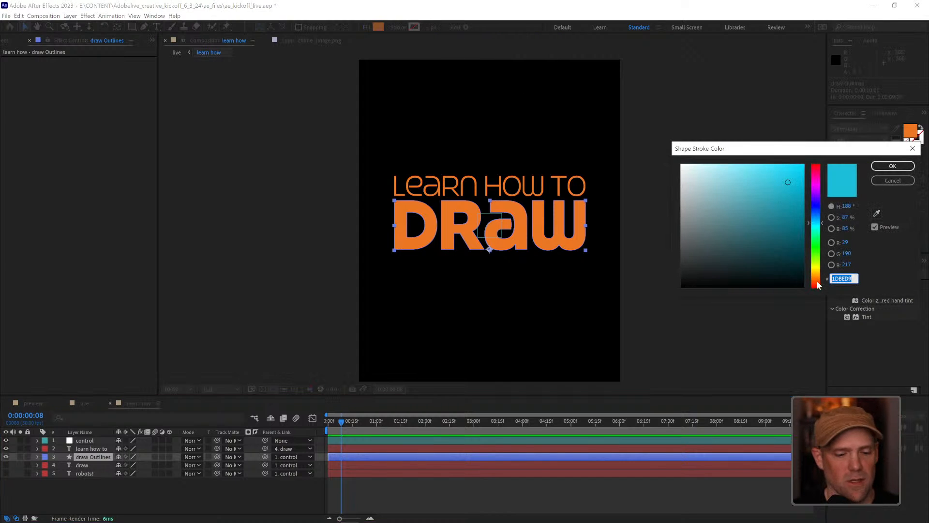
{"action": "left_click", "coordinate": [893, 168]}
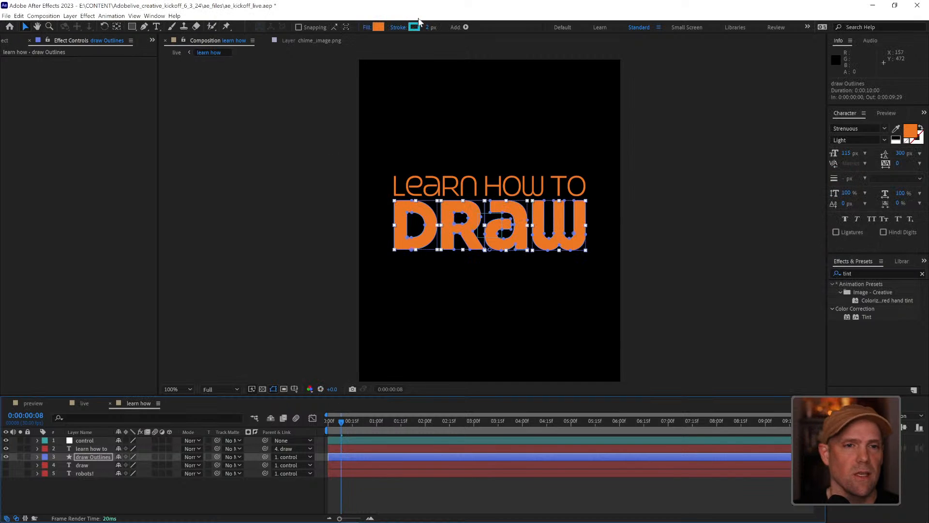
{"action": "left_click", "coordinate": [428, 27]}
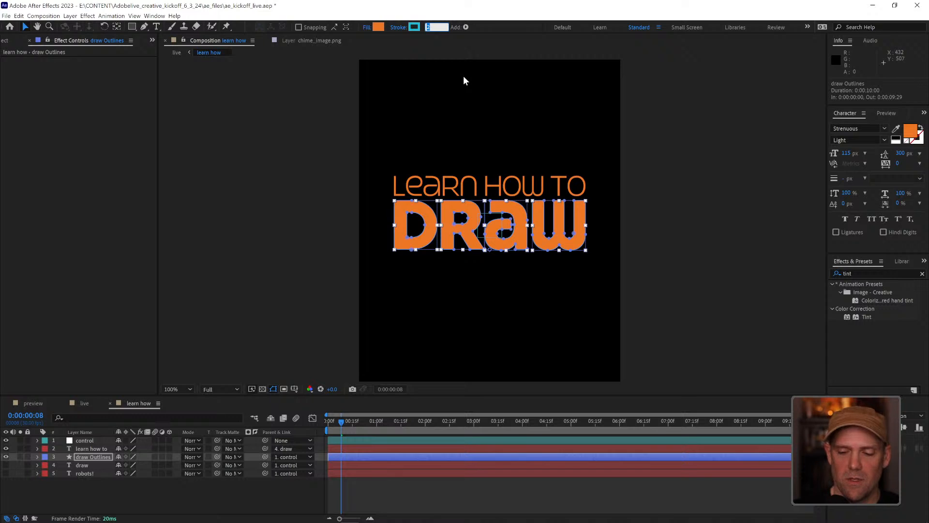
{"action": "type", "text": "8"}
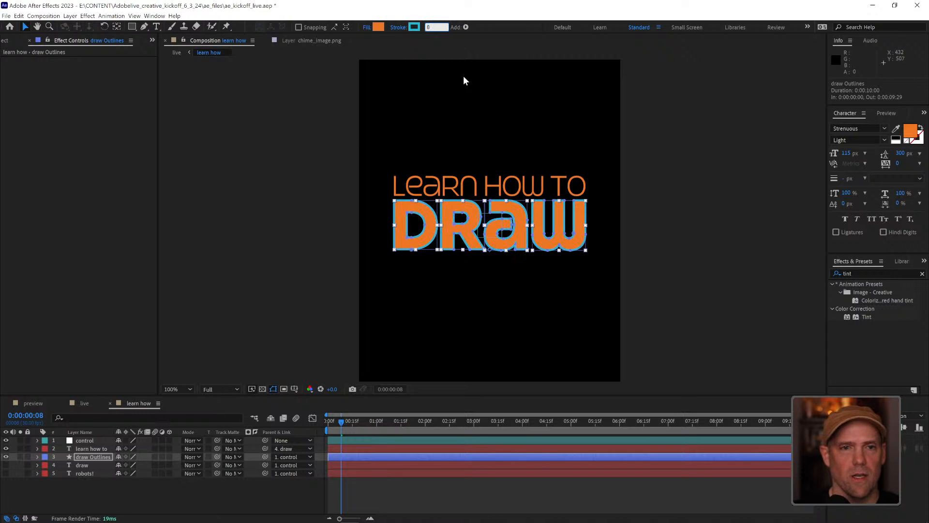
{"action": "key", "text": "Return"}
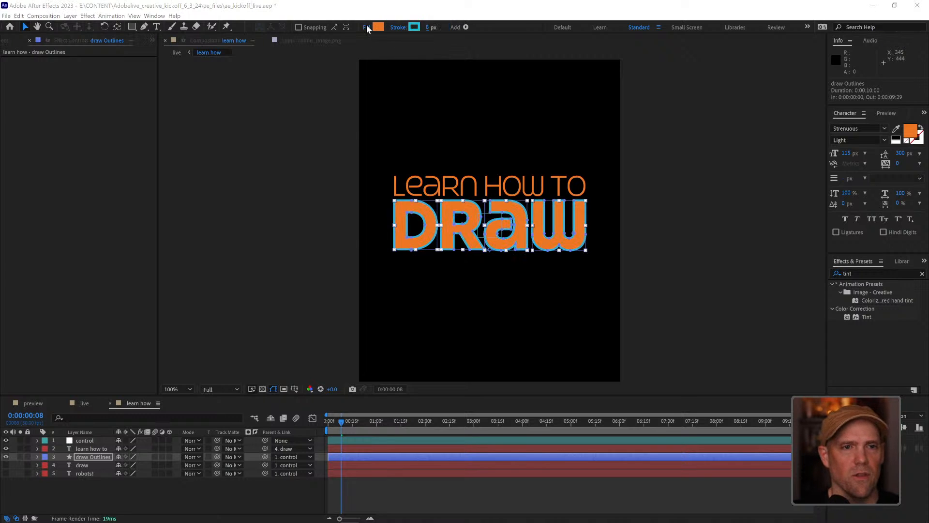
Set the fill of the draw Outlines layer to None, leaving only the stroke
{"action": "left_click", "coordinate": [367, 26]}
{"action": "left_click", "coordinate": [431, 250]}
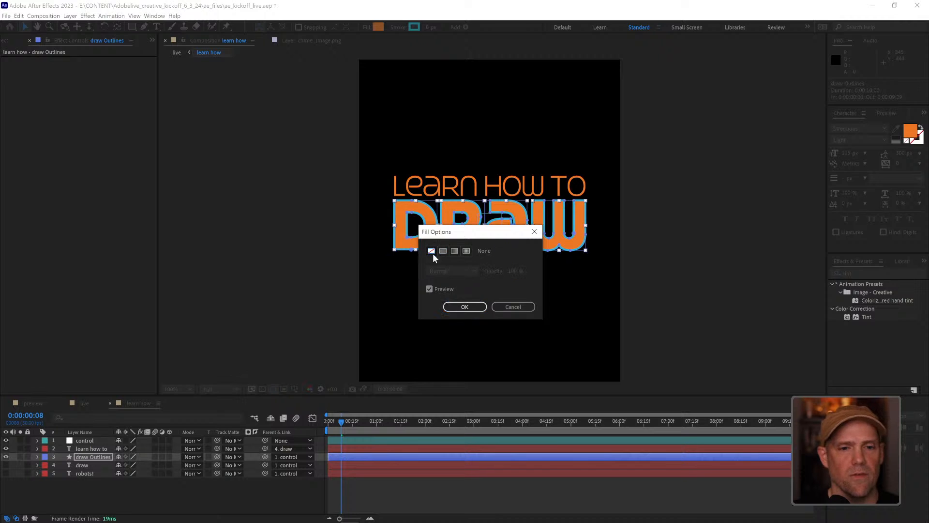
{"action": "left_click", "coordinate": [465, 306]}
{"action": "left_click", "coordinate": [691, 200]}
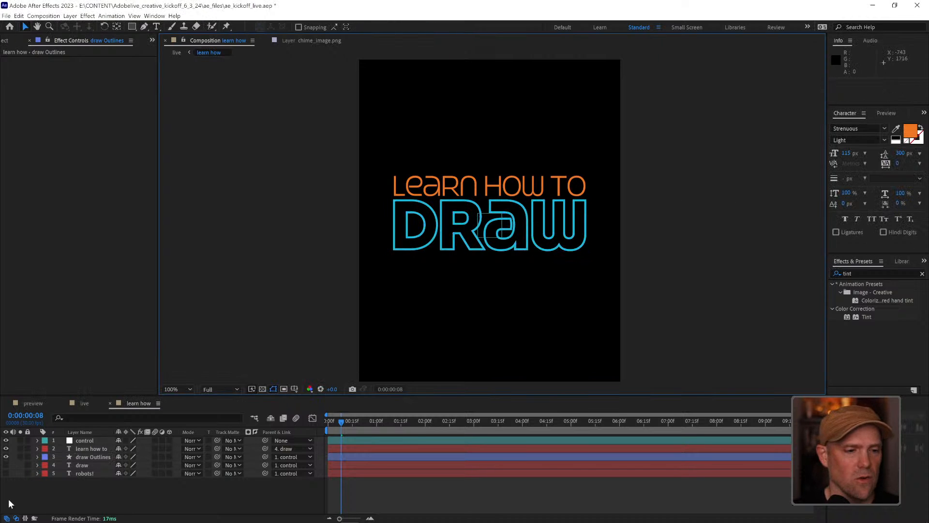
Turn the draw text layer's visibility back on and place it above draw Outlines in the layer stack
{"action": "left_click", "coordinate": [5, 464]}
{"action": "left_click_drag", "start_coordinate": [86, 468], "coordinate": [86, 455]}
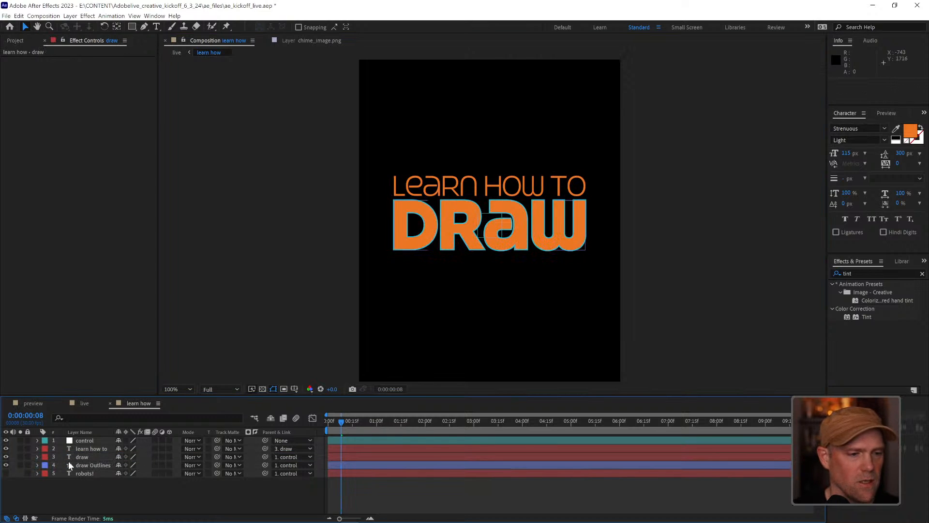
{"action": "left_click", "coordinate": [6, 457]}
{"action": "left_click", "coordinate": [6, 457]}
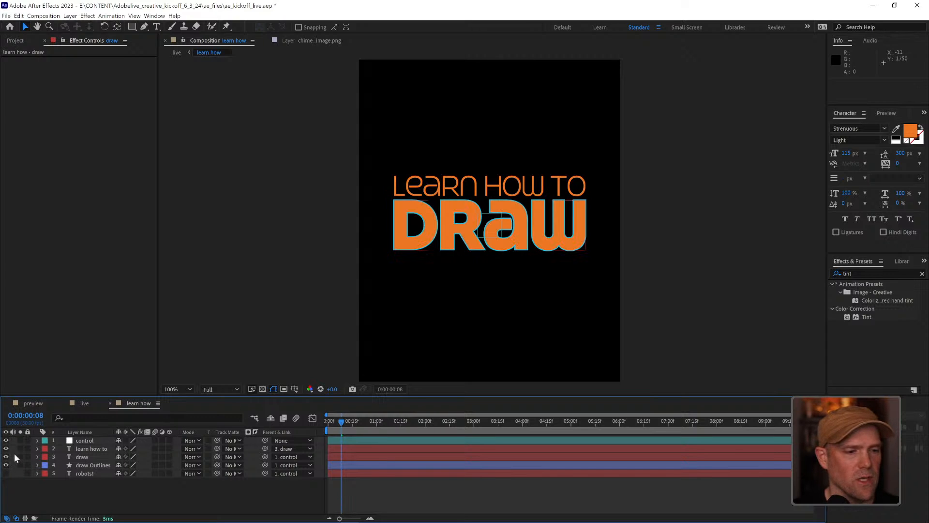
Find the Echo effect and apply it to the draw Outlines layer
{"action": "left_click", "coordinate": [107, 465]}
{"action": "left_click", "coordinate": [868, 277]}
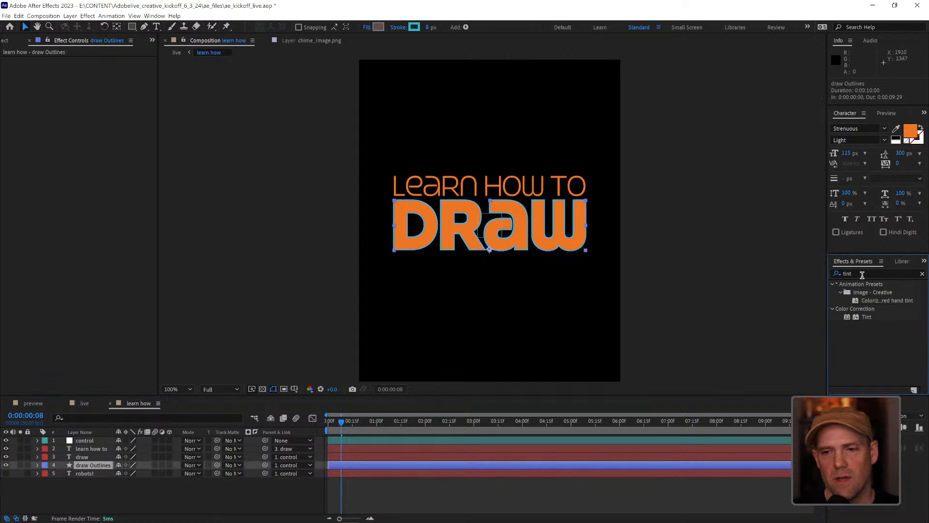
{"action": "left_click", "coordinate": [864, 274]}
{"action": "type", "text": "echo"}
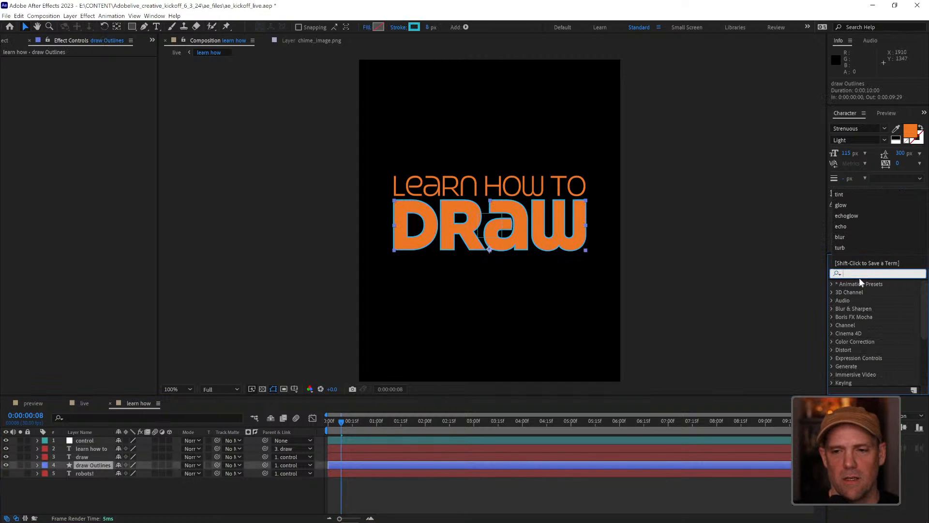
{"action": "double_click", "coordinate": [859, 292]}
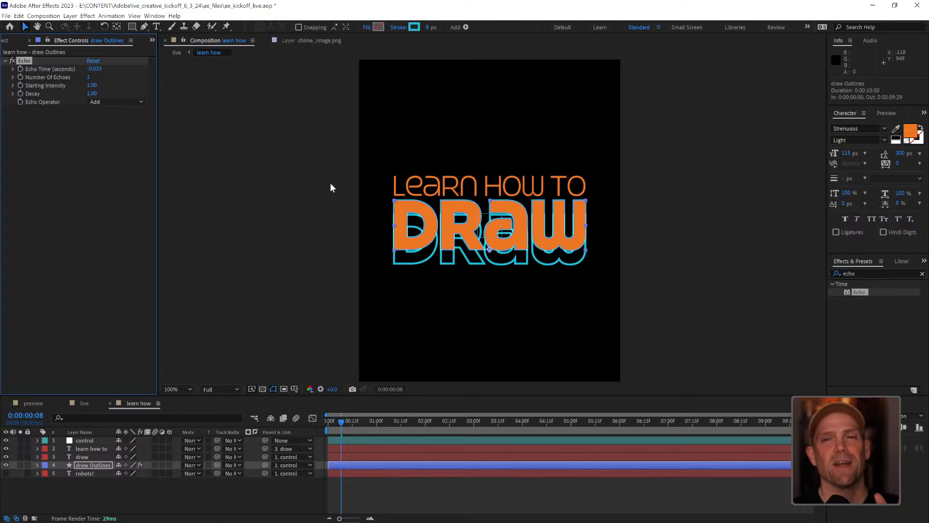
Reveal the control layer's Position keyframes and scrub through the title's move, stopping at 0:00:00:07
{"action": "left_click", "coordinate": [378, 441]}
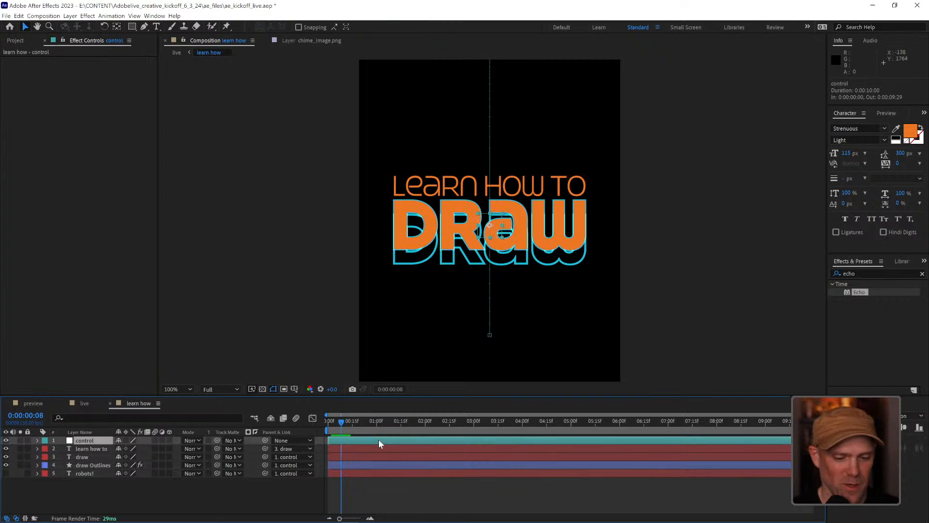
{"action": "key", "text": "p"}
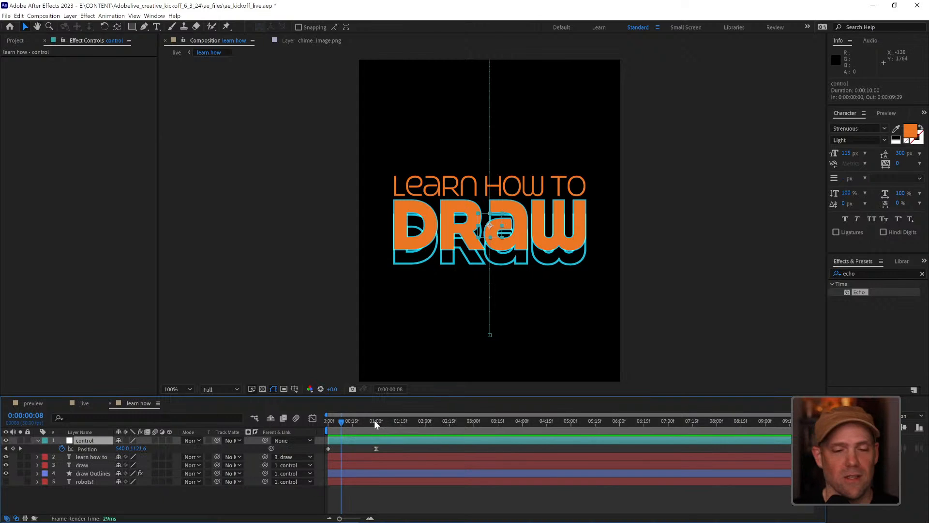
{"action": "left_click", "coordinate": [376, 421]}
{"action": "key", "text": "space"}
{"action": "left_click_drag", "start_coordinate": [613, 194], "coordinate": [606, 244]}
{"action": "left_click_drag", "start_coordinate": [367, 420], "coordinate": [339, 420]}
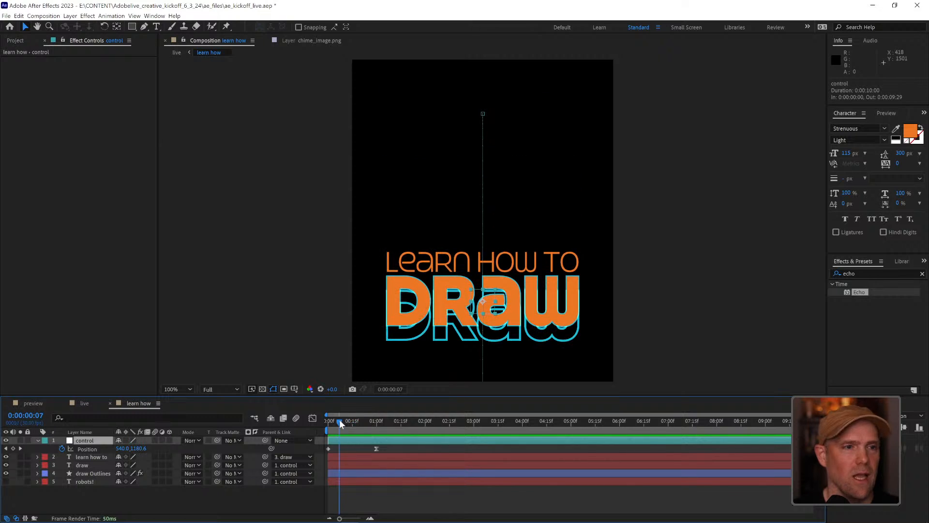
Set the Number Of Echoes to 8 in the Echo effect on the draw Outlines layer
{"action": "left_click", "coordinate": [91, 464]}
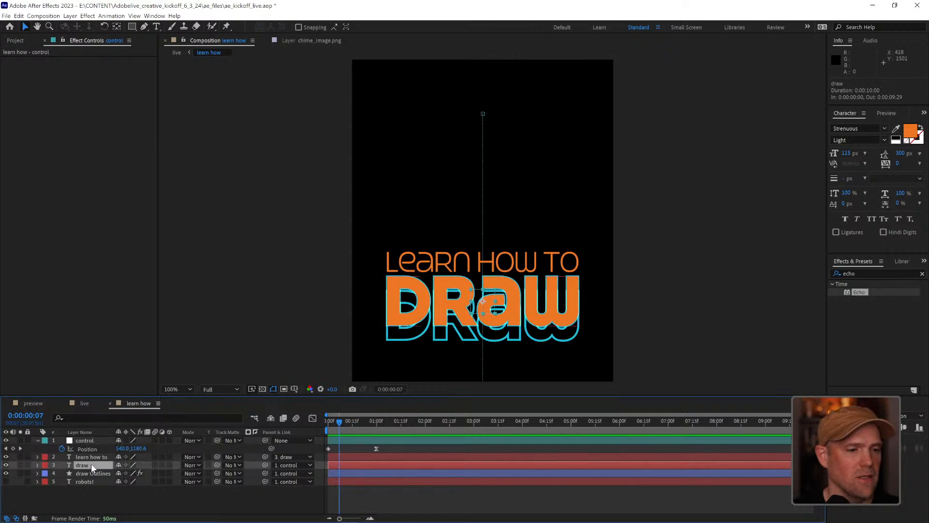
{"action": "left_click", "coordinate": [93, 473]}
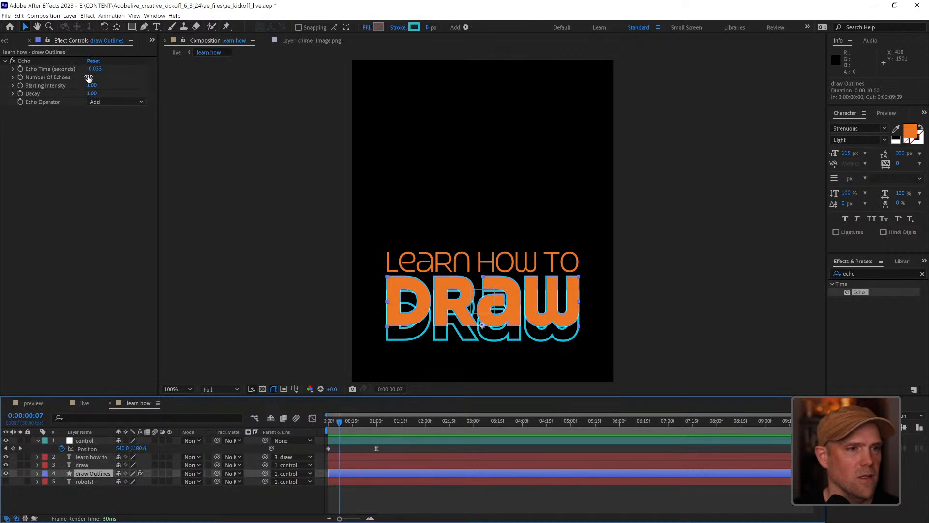
{"action": "left_click", "coordinate": [89, 77]}
{"action": "type", "text": "8"}
{"action": "key", "text": "Return"}
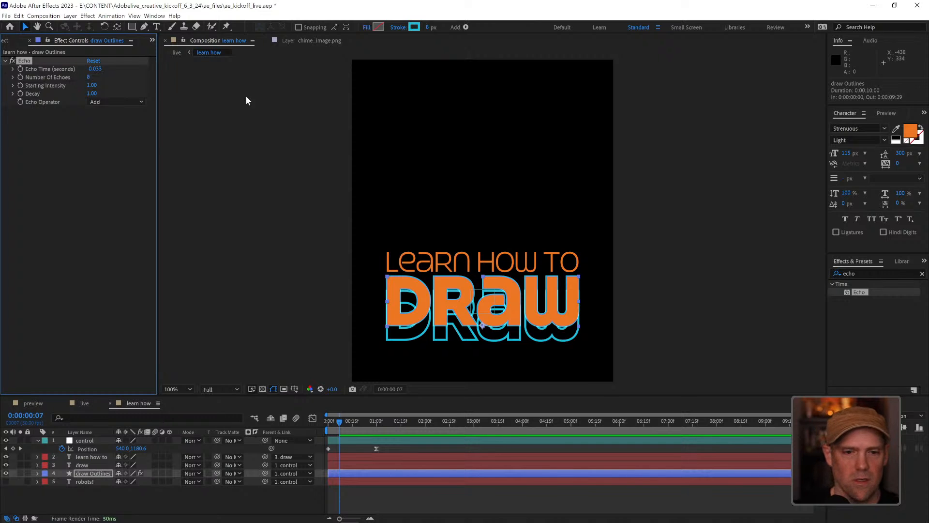
{"action": "left_click_drag", "start_coordinate": [545, 262], "coordinate": [549, 170]}
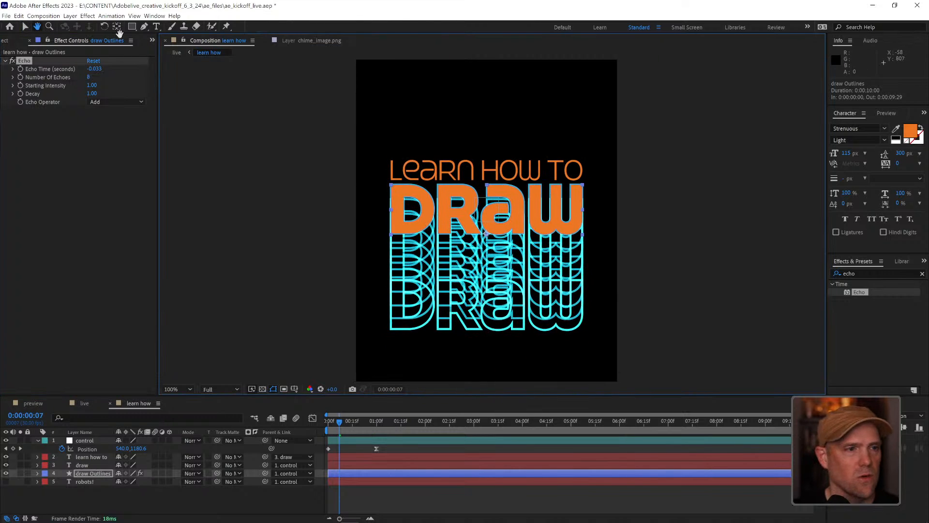
Set the Decay of the Echo effect on draw Outlines to 0.8 and check the trail at 0:00:00:13
{"action": "left_click_drag", "start_coordinate": [90, 94], "coordinate": [64, 90]}
{"action": "left_click", "coordinate": [110, 134]}
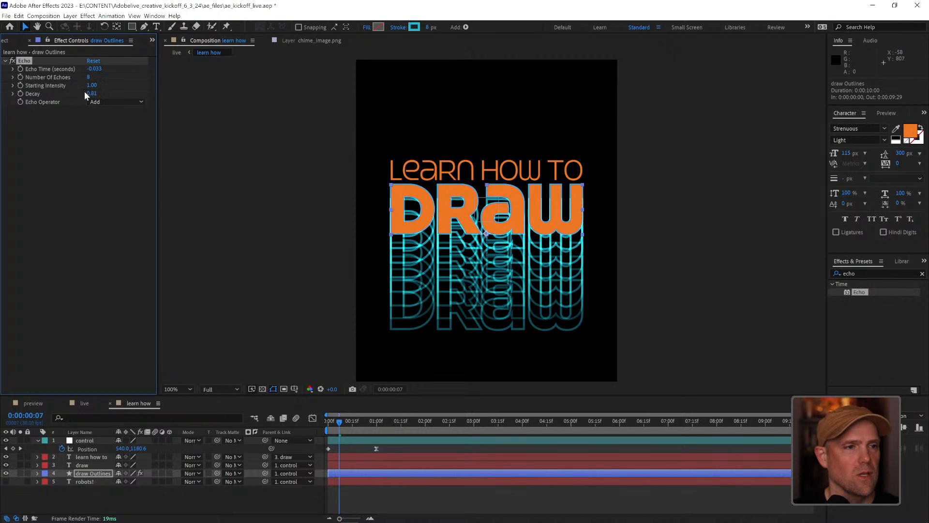
{"action": "left_click", "coordinate": [91, 93]}
{"action": "type", "text": "."}
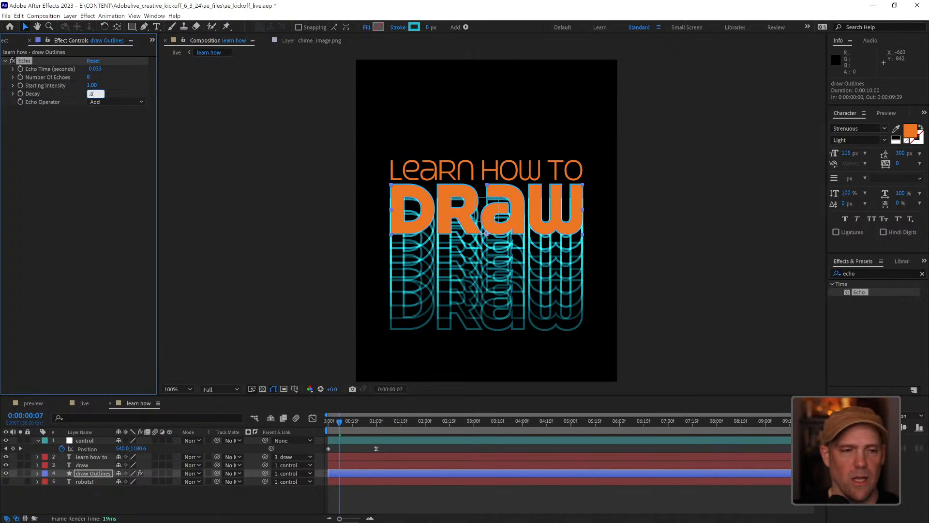
{"action": "key", "text": "Return"}
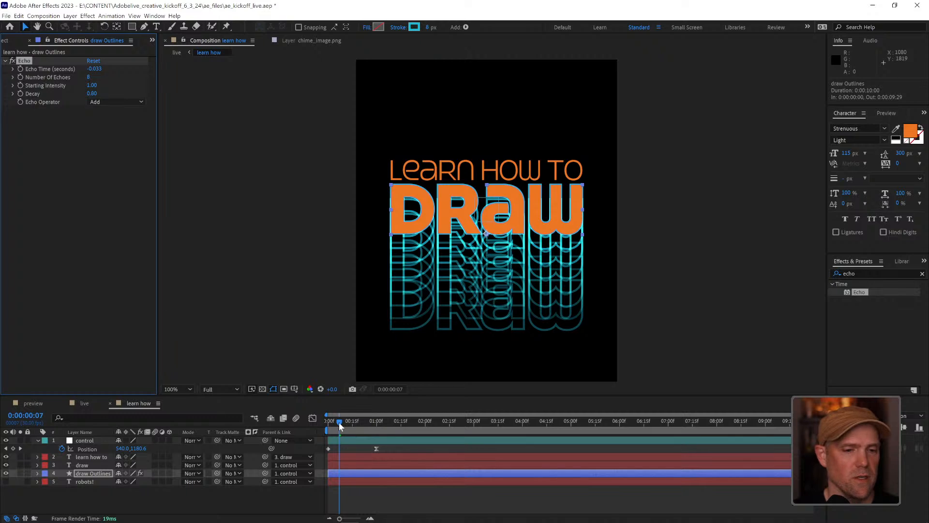
{"action": "left_click_drag", "start_coordinate": [336, 420], "coordinate": [350, 423]}
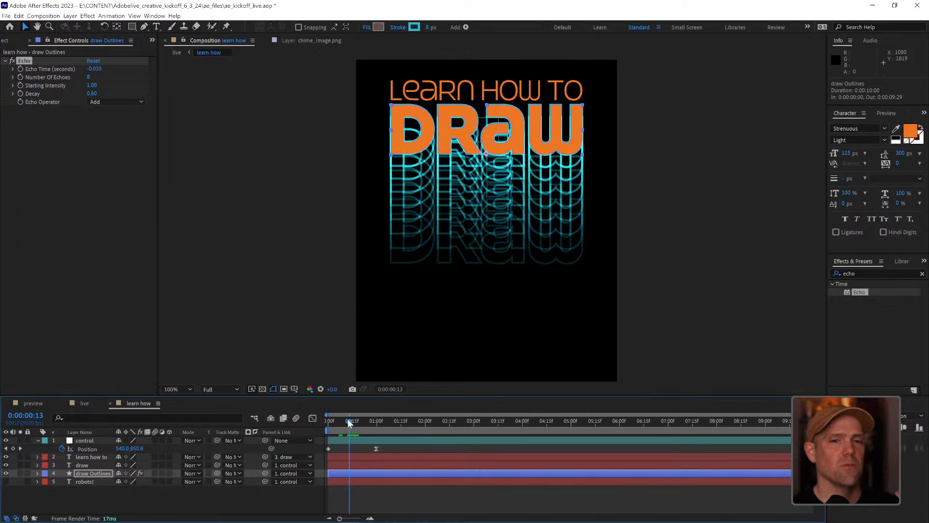
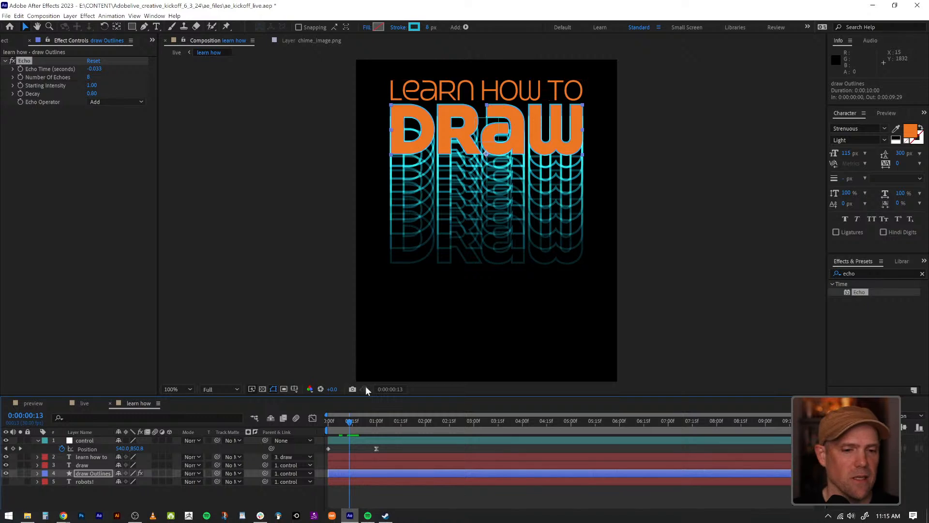
Add an Echo Time keyframe on draw Outlines at 0:00:01:00 and reveal it in the timeline
{"action": "left_click", "coordinate": [375, 420]}
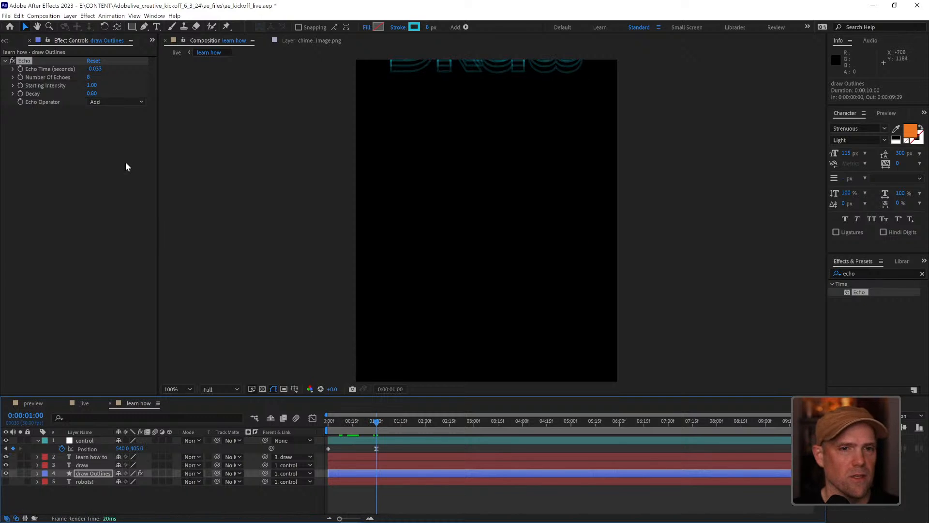
{"action": "left_click", "coordinate": [19, 68]}
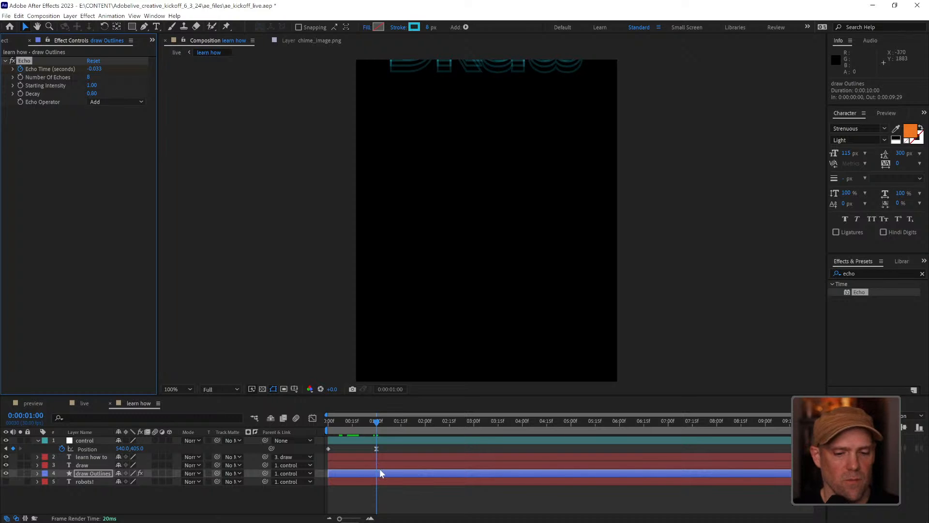
{"action": "key", "text": "u"}
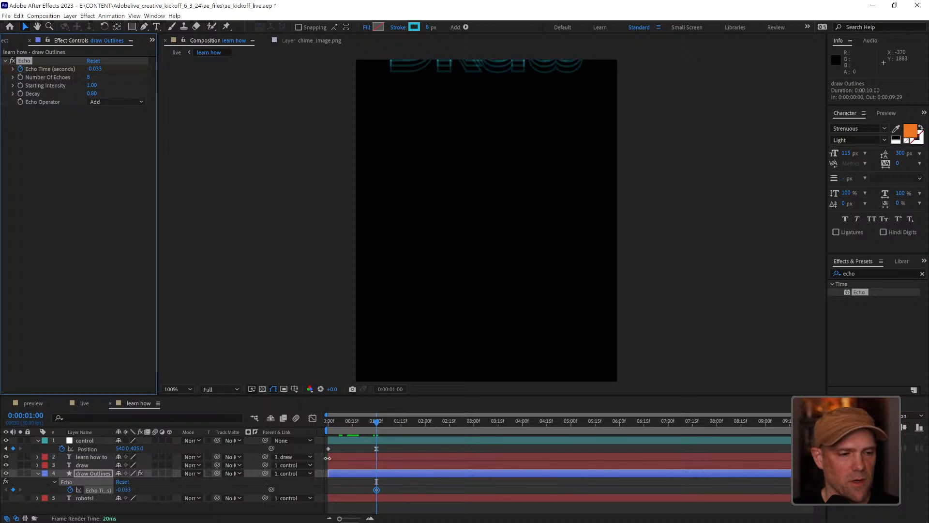
Add a second Echo Time keyframe of -0.050 on draw Outlines and place it at the start of the composition
{"action": "left_click_drag", "start_coordinate": [373, 421], "coordinate": [349, 422]}
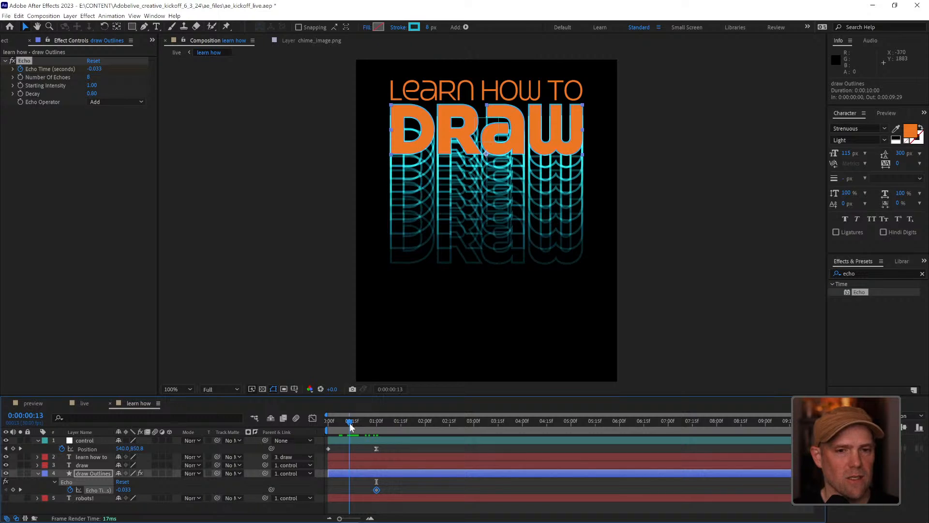
{"action": "left_click", "coordinate": [97, 69]}
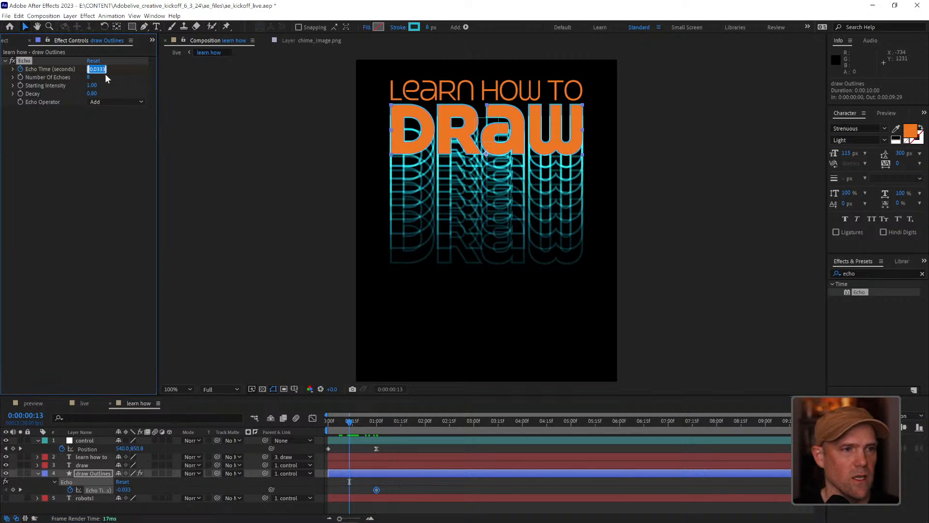
{"action": "left_click_drag", "start_coordinate": [97, 70], "coordinate": [137, 72]}
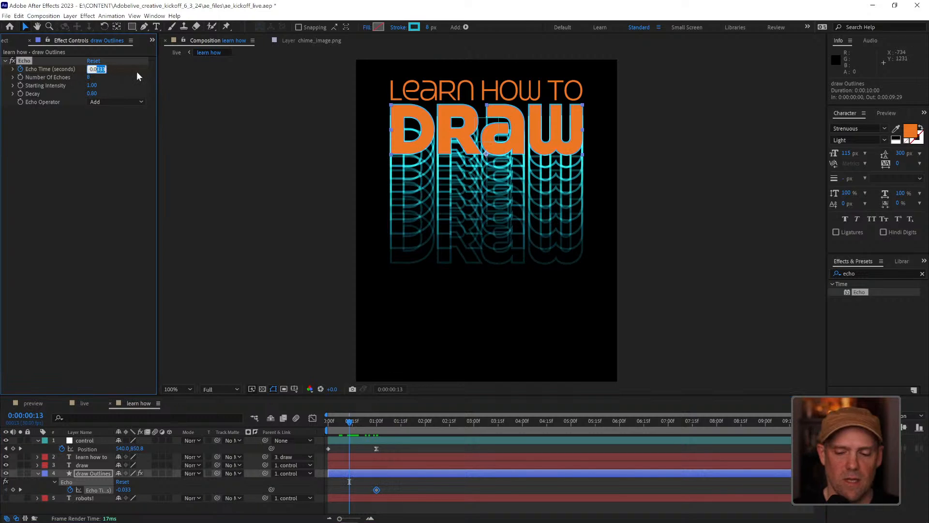
{"action": "type", "text": "5"}
{"action": "key", "text": "Return"}
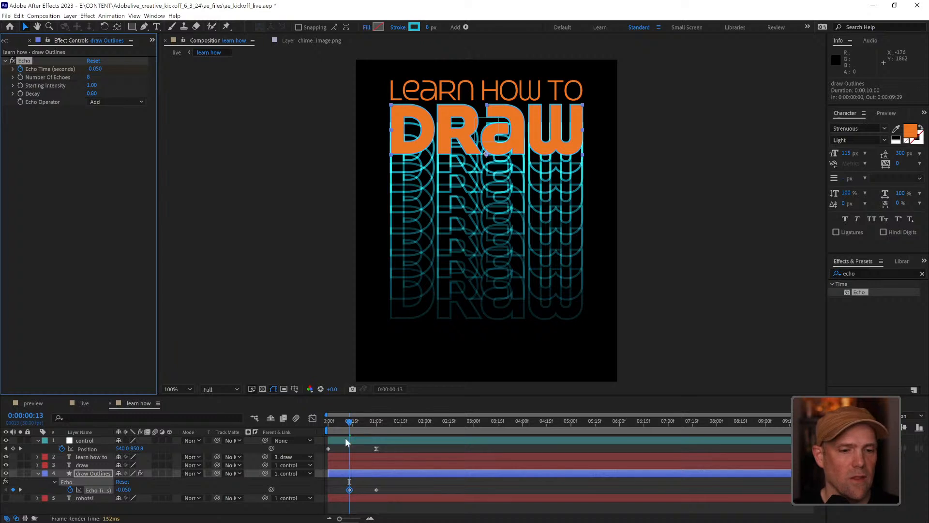
{"action": "left_click_drag", "start_coordinate": [350, 490], "coordinate": [333, 489]}
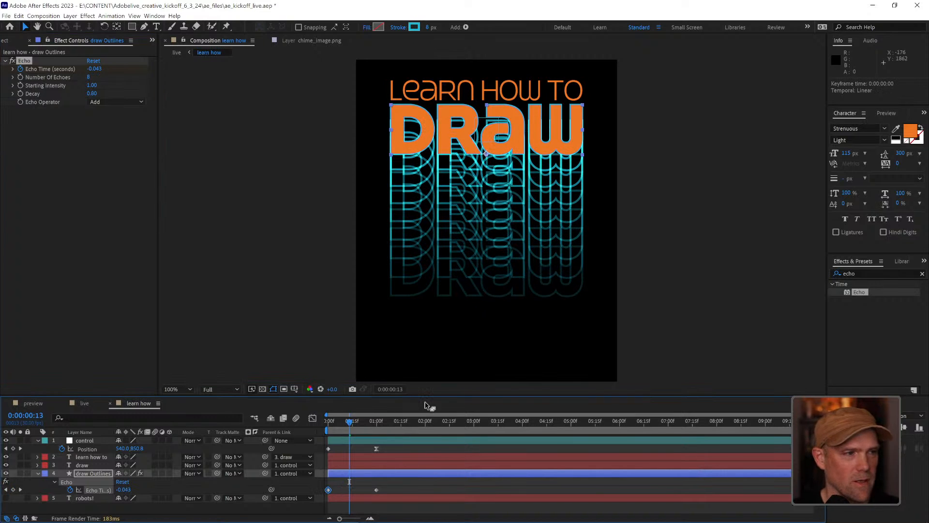
Preview the title's echo animation in the learn how composition from the start, viewing the whole frame at 50%
{"action": "left_click_drag", "start_coordinate": [359, 422], "coordinate": [320, 423]}
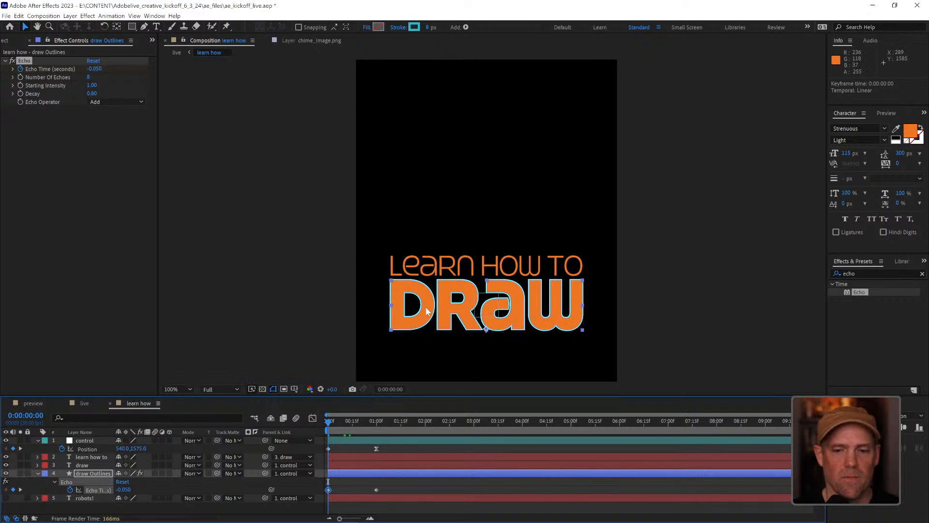
{"action": "key", "text": "space"}
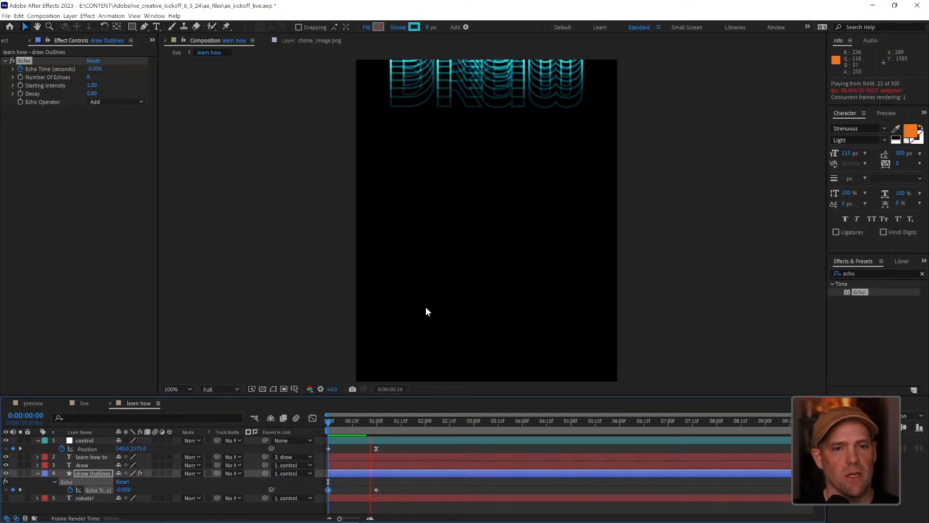
{"action": "key", "text": "space"}
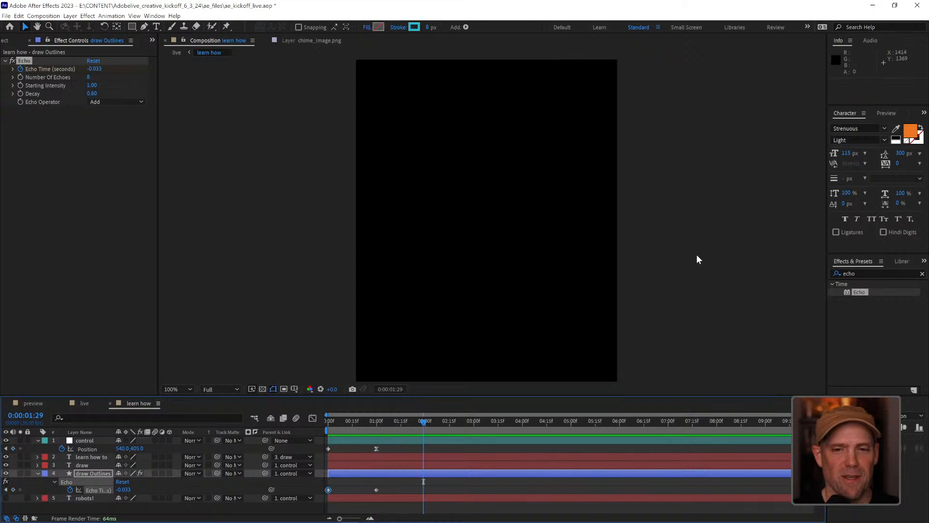
{"action": "scroll", "coordinate": [658, 266], "scroll_direction": "down", "scroll_amount": 3}
{"action": "scroll", "coordinate": [611, 237], "scroll_direction": "up", "scroll_amount": 3}
{"action": "scroll", "coordinate": [612, 236], "scroll_direction": "down", "scroll_amount": 2}
{"action": "scroll", "coordinate": [592, 269], "scroll_direction": "up", "scroll_amount": 1}
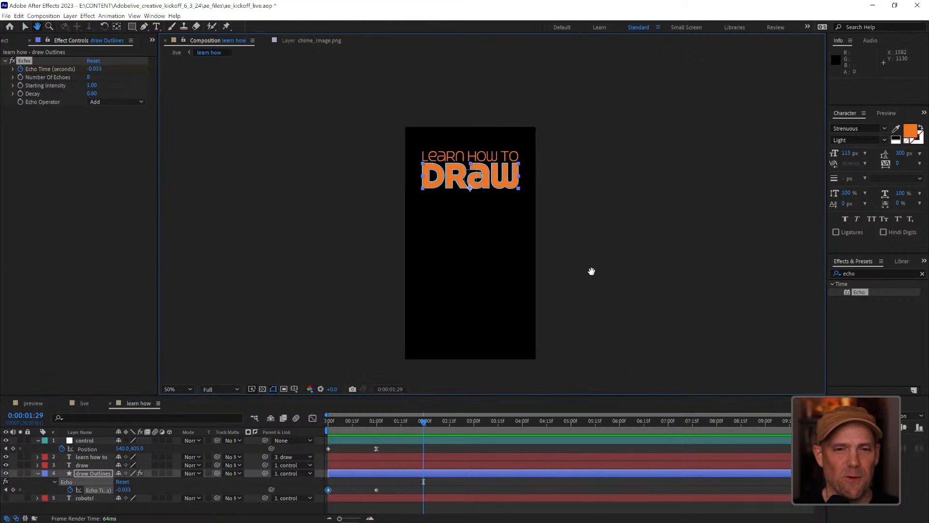
{"action": "scroll", "coordinate": [588, 272], "scroll_direction": "down", "scroll_amount": 1}
{"action": "key", "text": "space"}
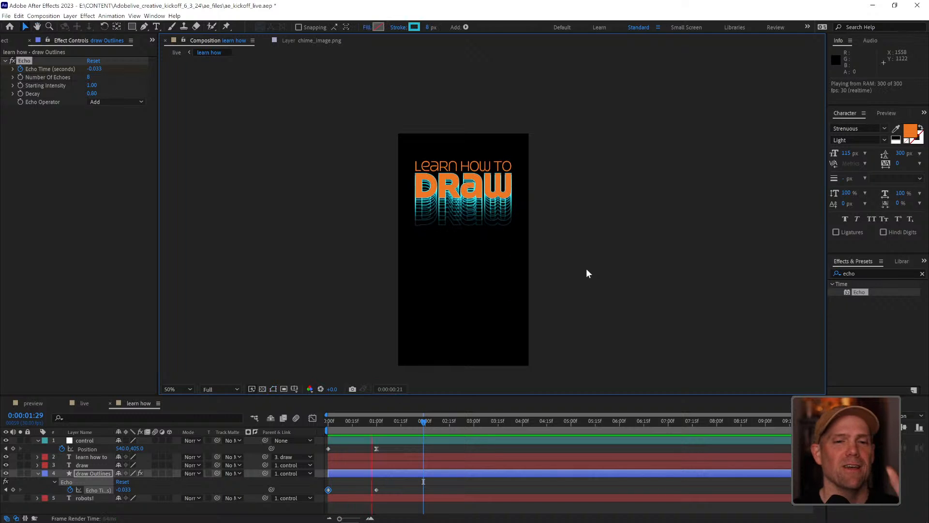
{"action": "key", "text": "space"}
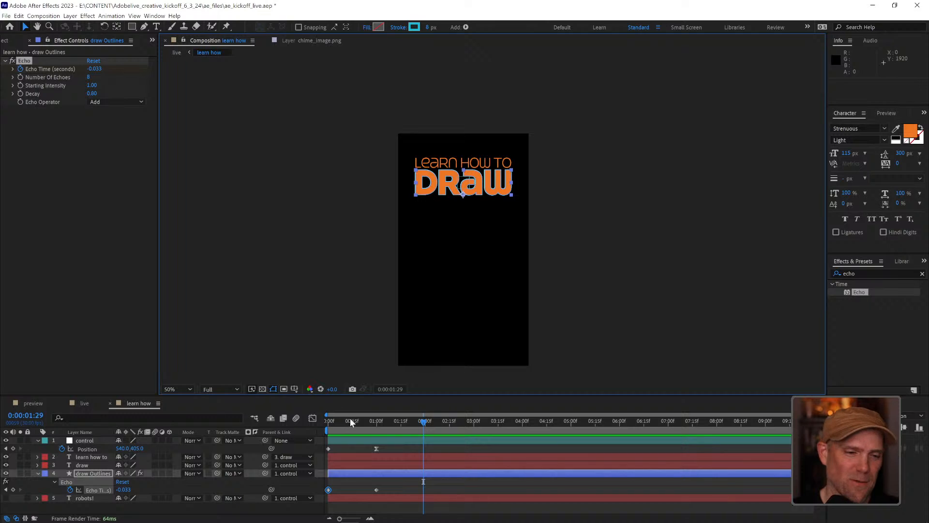
{"action": "key", "text": "space"}
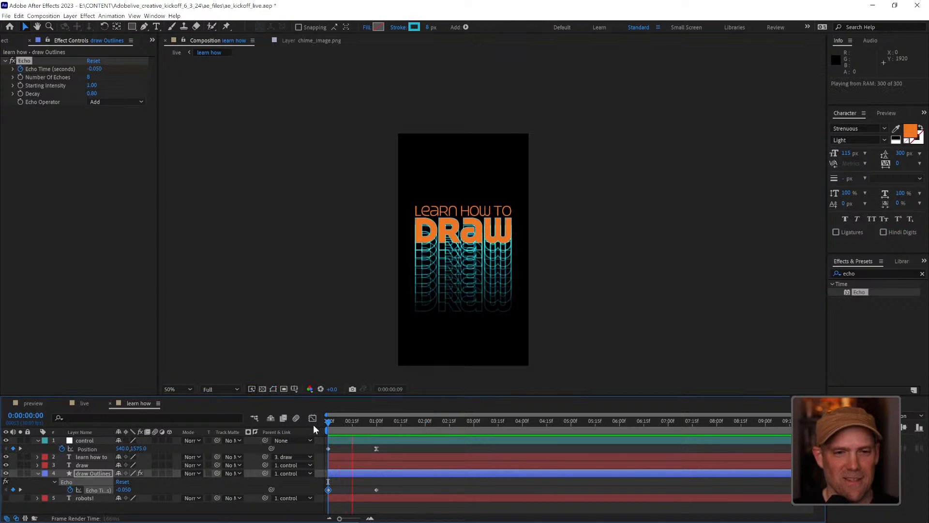
{"action": "key", "text": "space"}
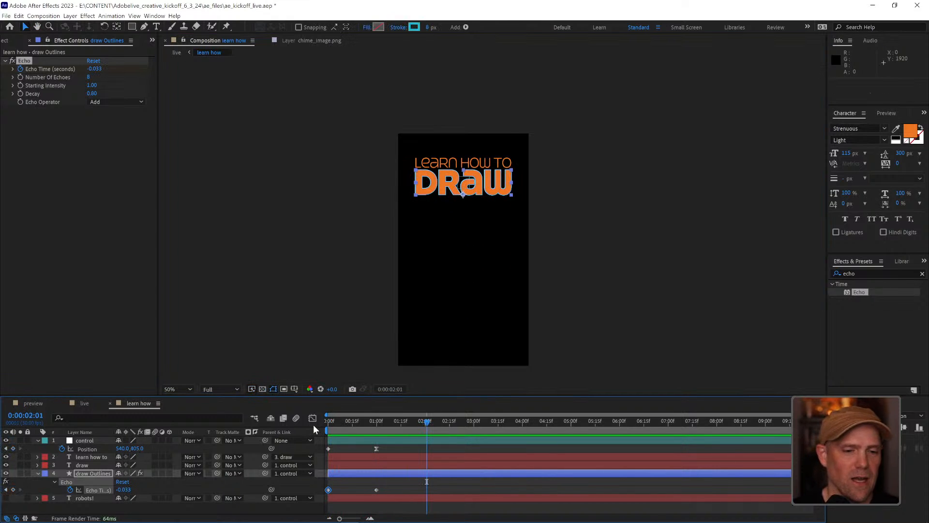
In the live composition, set the learn how layer's blending mode to Linear Dodge and preview the animation
{"action": "left_click", "coordinate": [80, 403]}
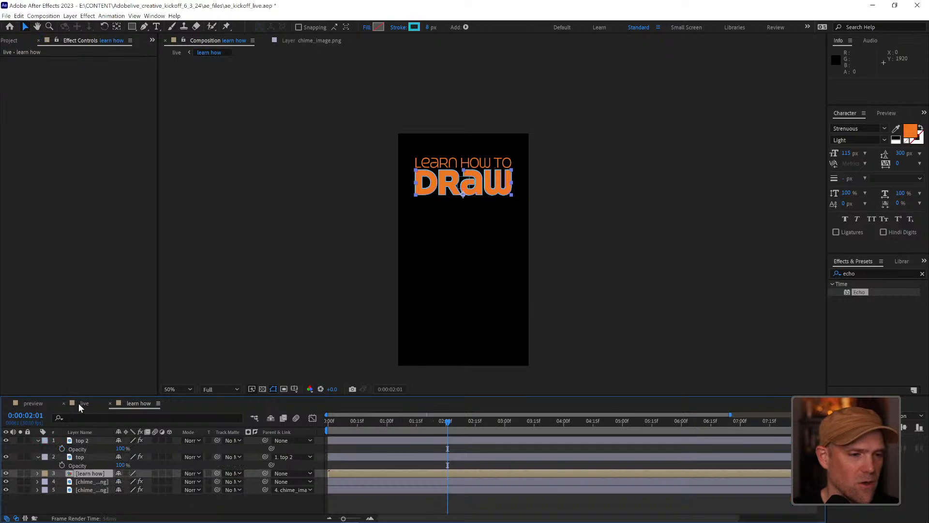
{"action": "key", "text": "space"}
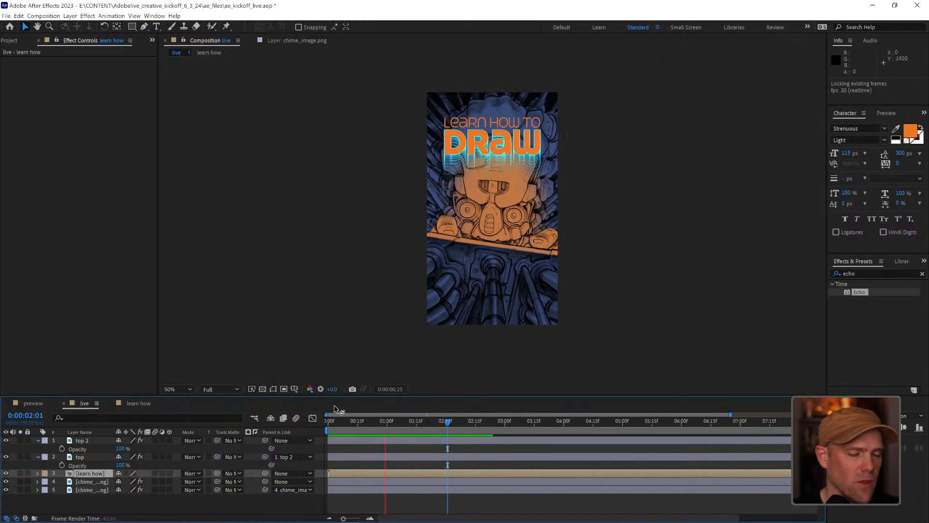
{"action": "key", "text": "space"}
{"action": "left_click", "coordinate": [189, 474]}
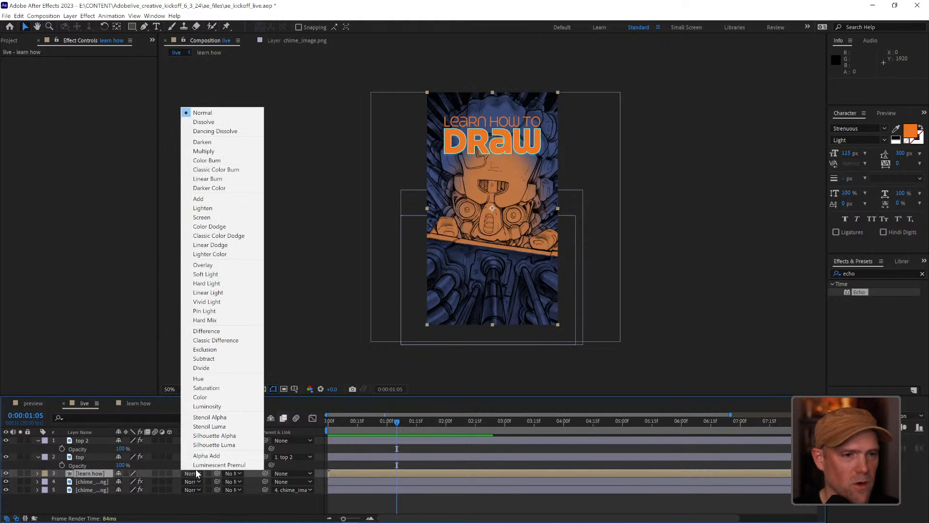
{"action": "left_click", "coordinate": [226, 245]}
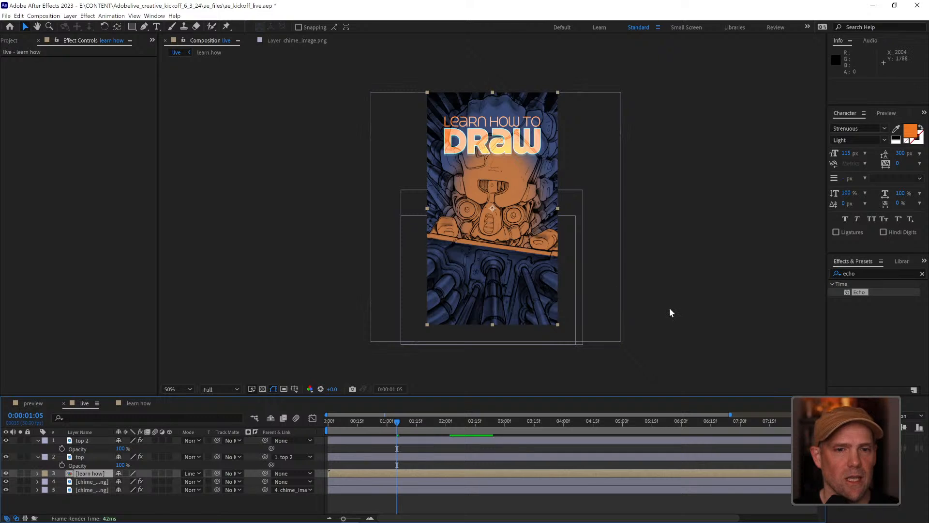
{"action": "key", "text": "space"}
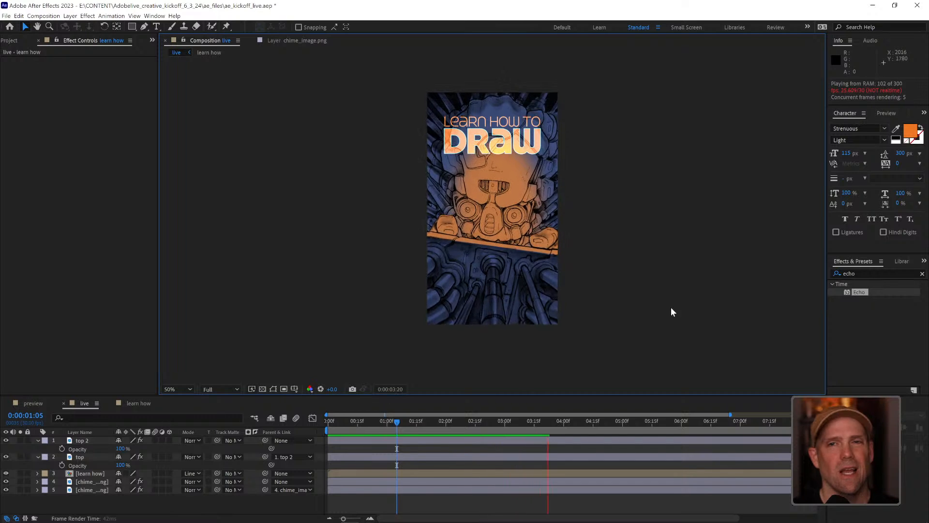
{"action": "key", "text": "space"}
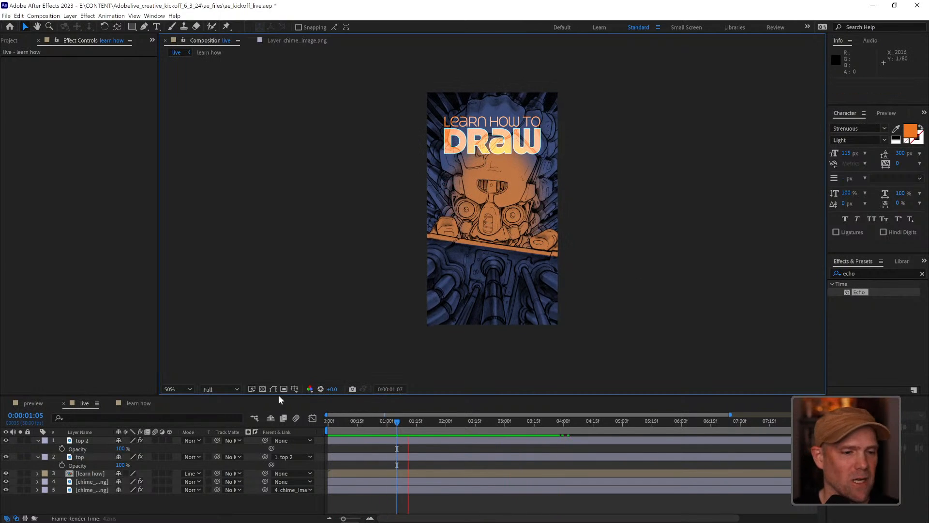
Duplicate the learn how layer in the live composition and move the copy down to about position 564, 1460
{"action": "left_click", "coordinate": [98, 473]}
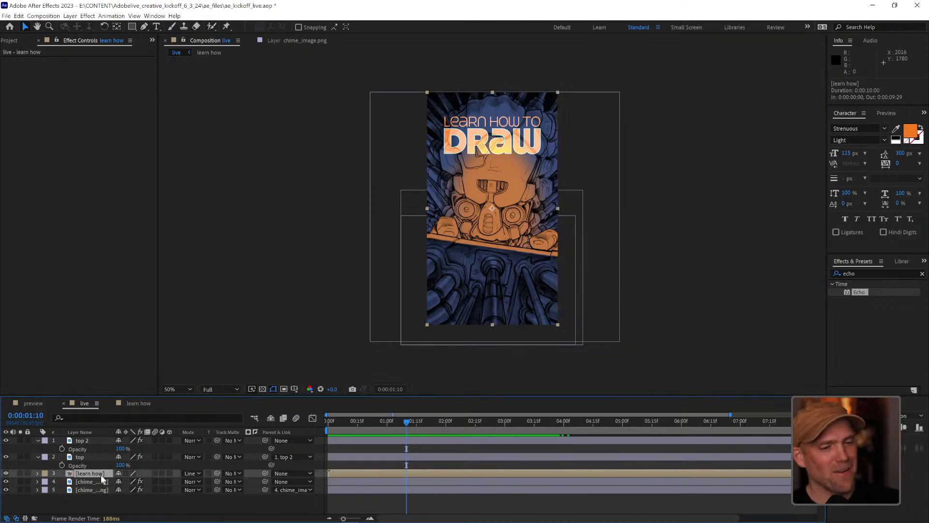
{"action": "key", "text": "ctrl+d"}
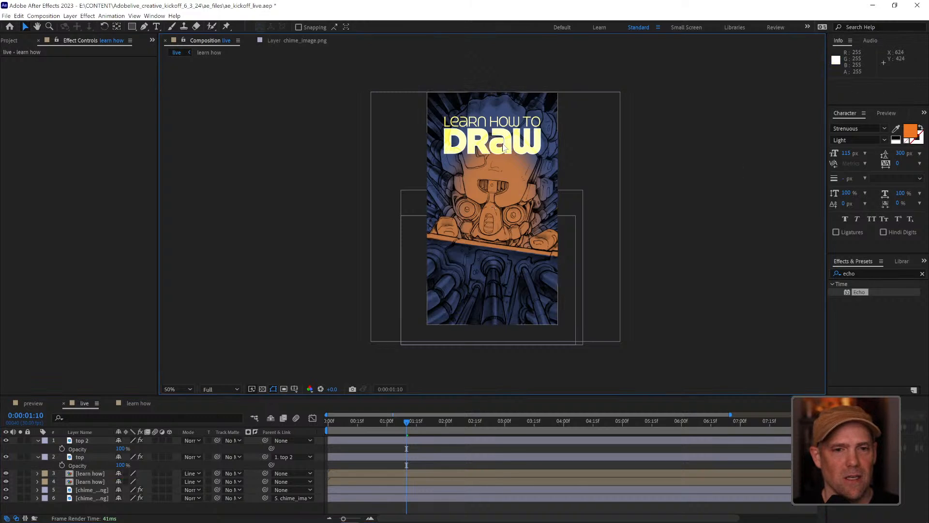
{"action": "left_click_drag", "start_coordinate": [502, 147], "coordinate": [503, 210]}
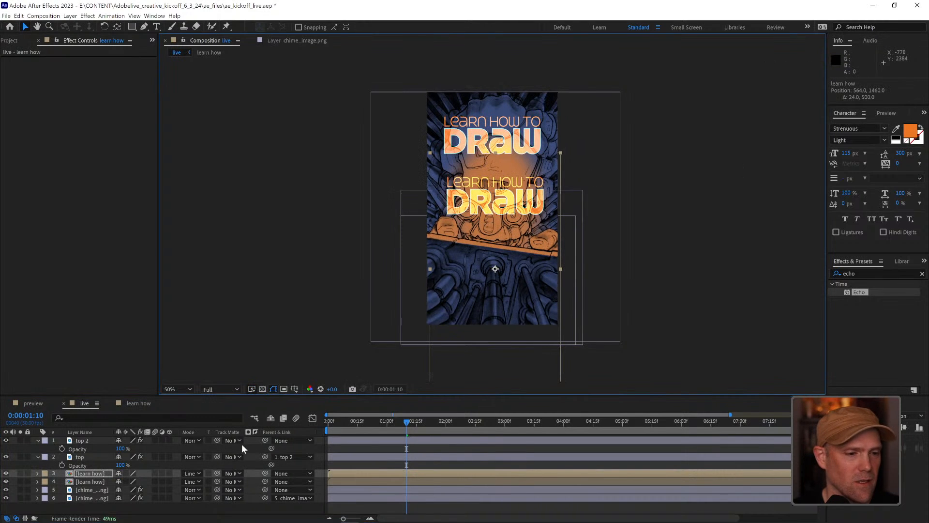
Look inside the copied layer's pre-comp and undo the copy's move and duplication in the live composition
{"action": "double_click", "coordinate": [83, 473]}
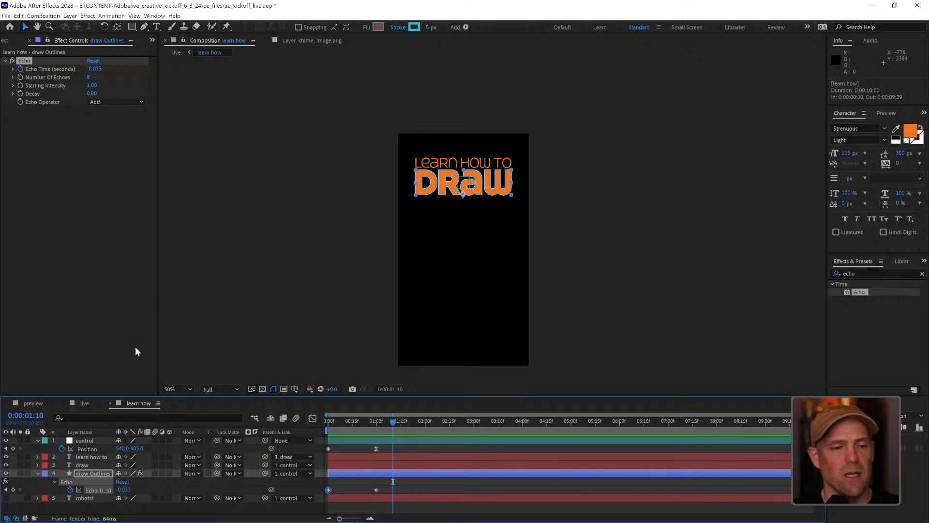
{"action": "key", "text": "ctrl+z"}
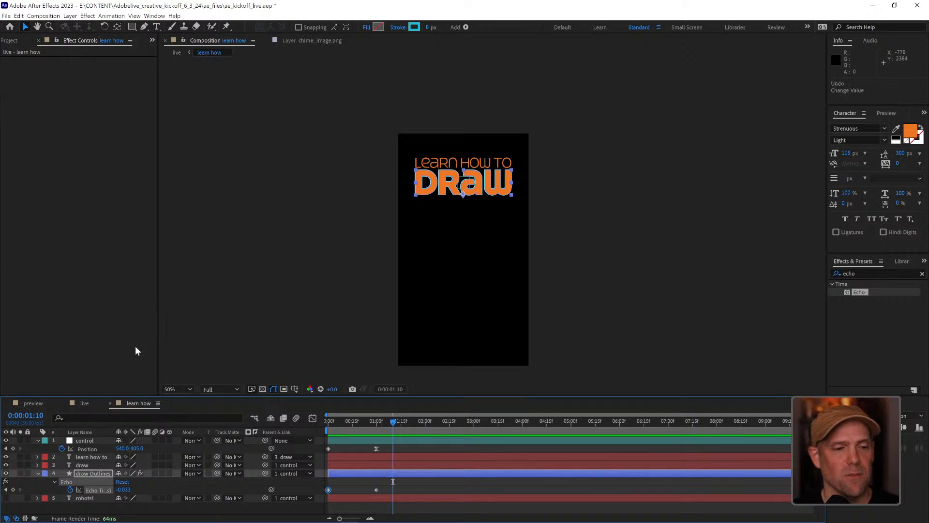
{"action": "left_click", "coordinate": [95, 400]}
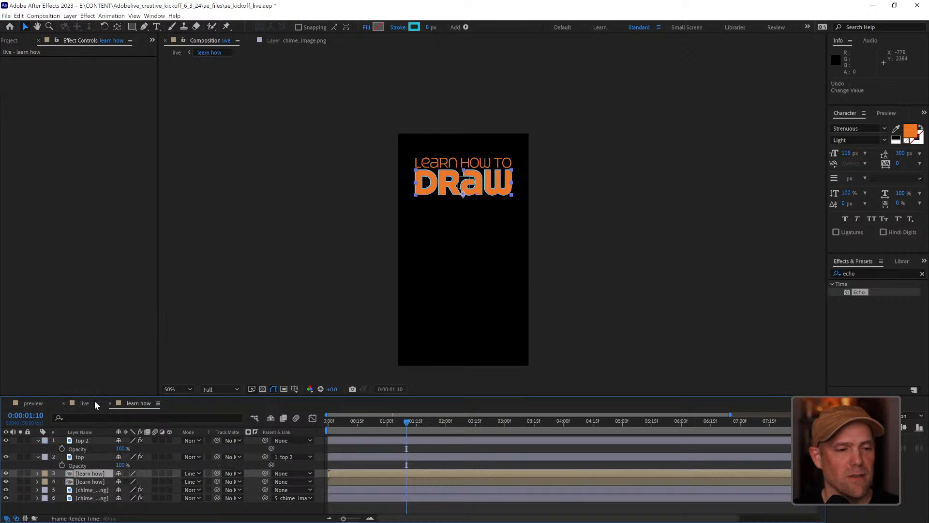
{"action": "left_click", "coordinate": [91, 483]}
{"action": "left_click", "coordinate": [95, 475]}
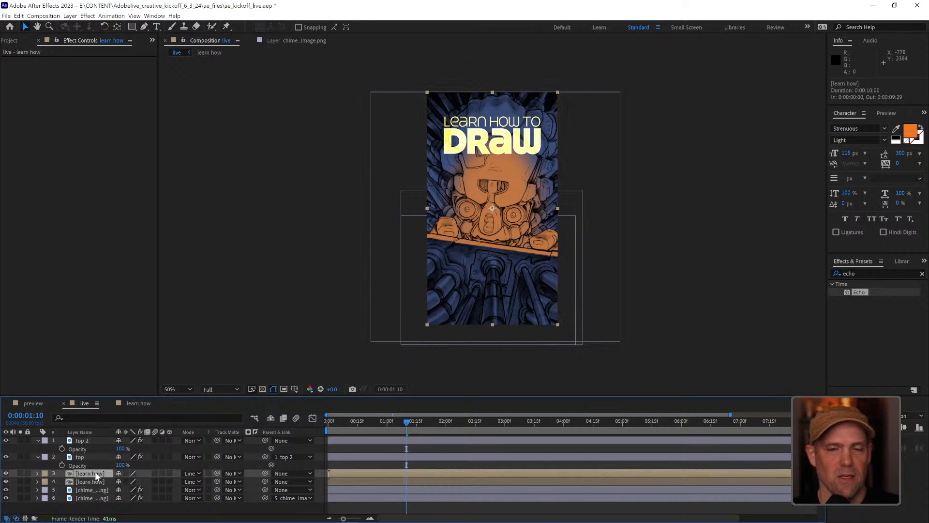
{"action": "key", "text": "ctrl+z"}
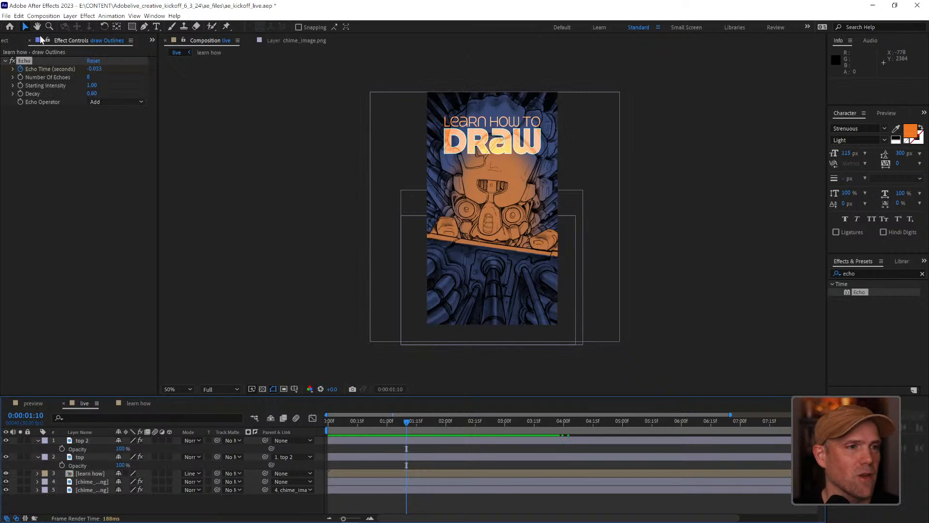
Duplicate the learn how composition in the project and rename the copy robots!
{"action": "left_click", "coordinate": [155, 38]}
{"action": "left_click", "coordinate": [167, 55]}
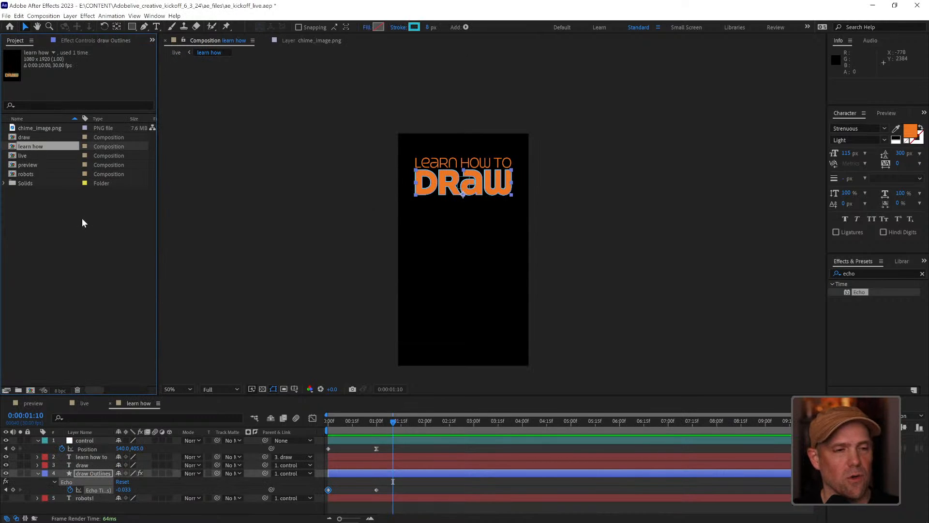
{"action": "key", "text": "ctrl+d"}
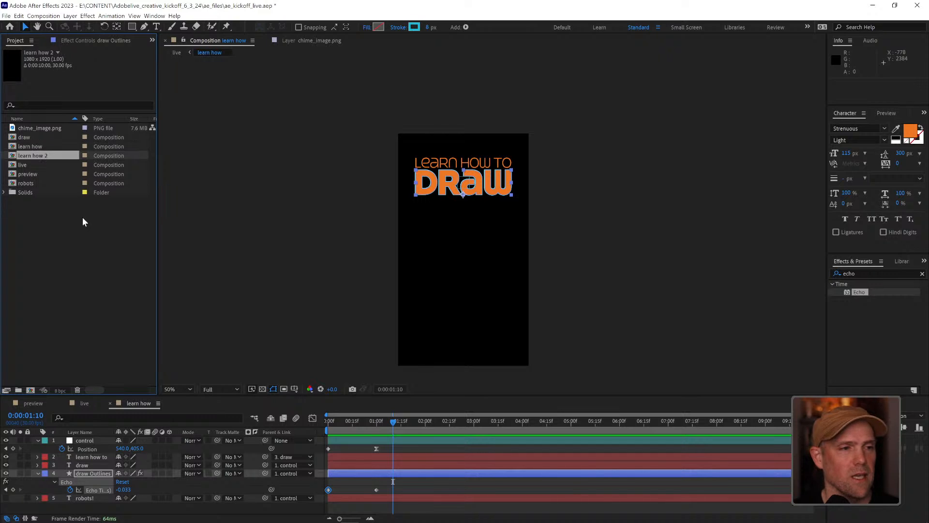
{"action": "right_click", "coordinate": [45, 157]}
{"action": "left_click", "coordinate": [106, 290]}
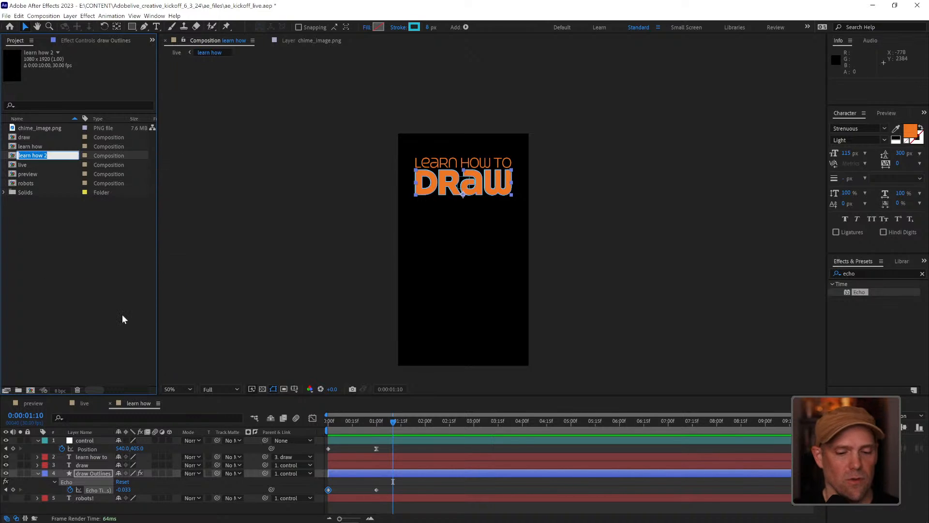
{"action": "type", "text": "robots"}
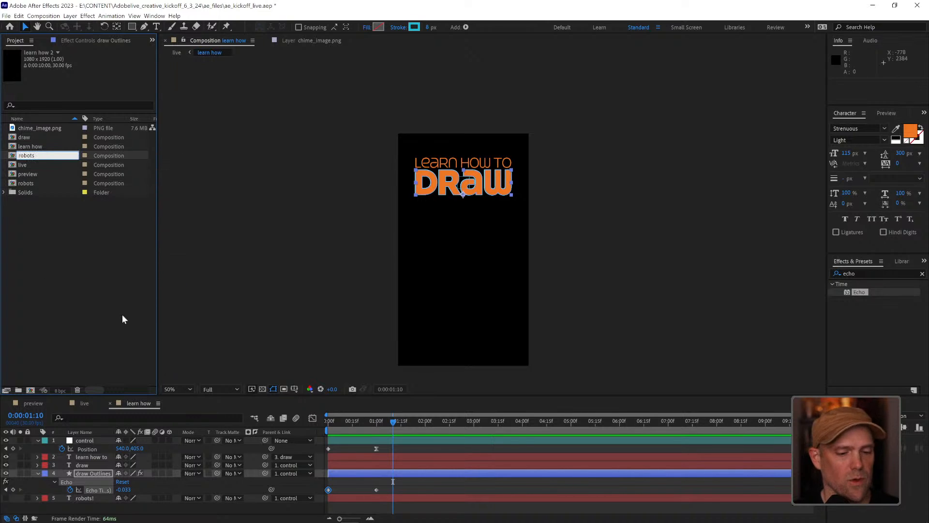
{"action": "type", "text": "!"}
{"action": "key", "text": "Return"}
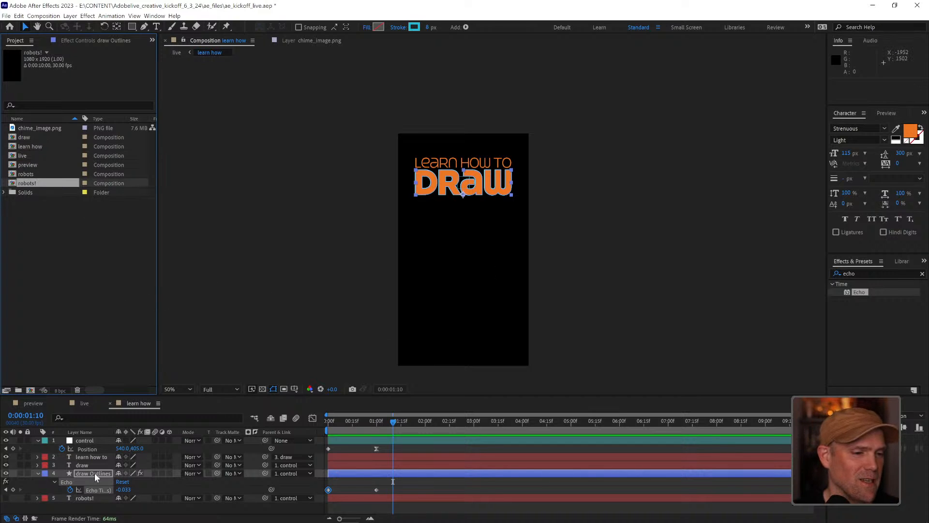
Add the robots! composition below the learn how layer in the live composition, and inside it show only the robots! text instead of the other title layers
{"action": "left_click", "coordinate": [87, 404]}
{"action": "left_click_drag", "start_coordinate": [31, 183], "coordinate": [89, 475]}
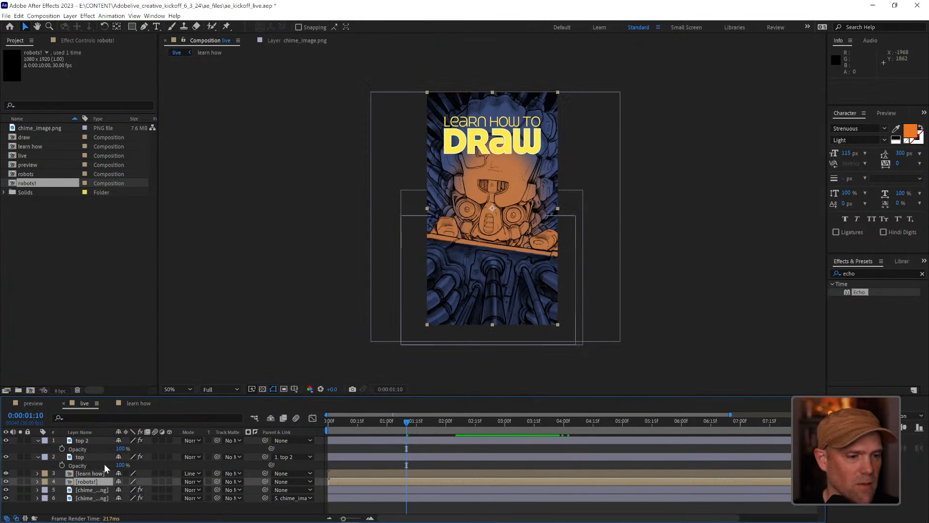
{"action": "double_click", "coordinate": [86, 481]}
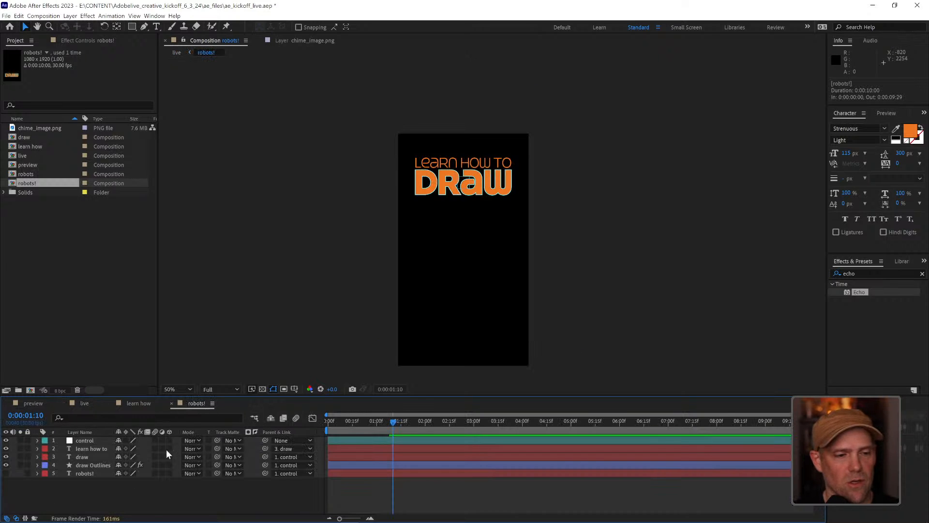
{"action": "left_click_drag", "start_coordinate": [7, 464], "coordinate": [6, 449]}
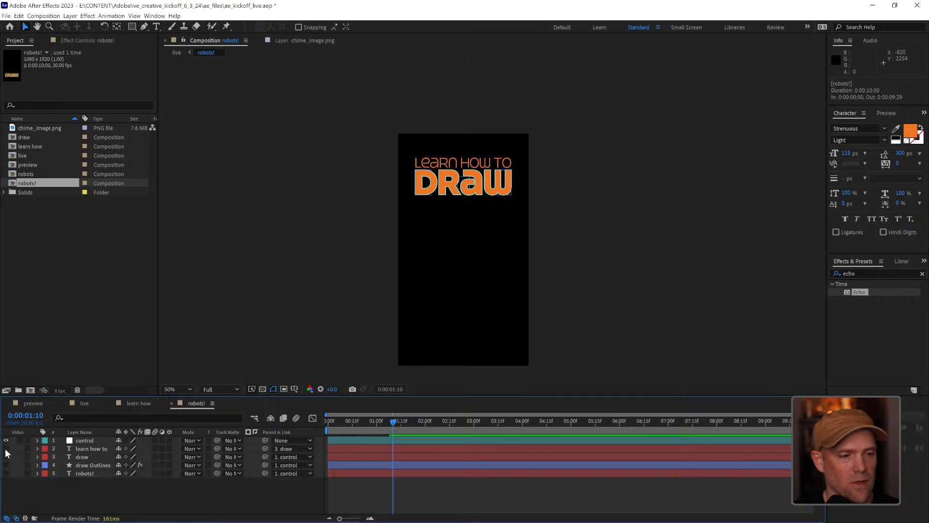
{"action": "left_click", "coordinate": [6, 473]}
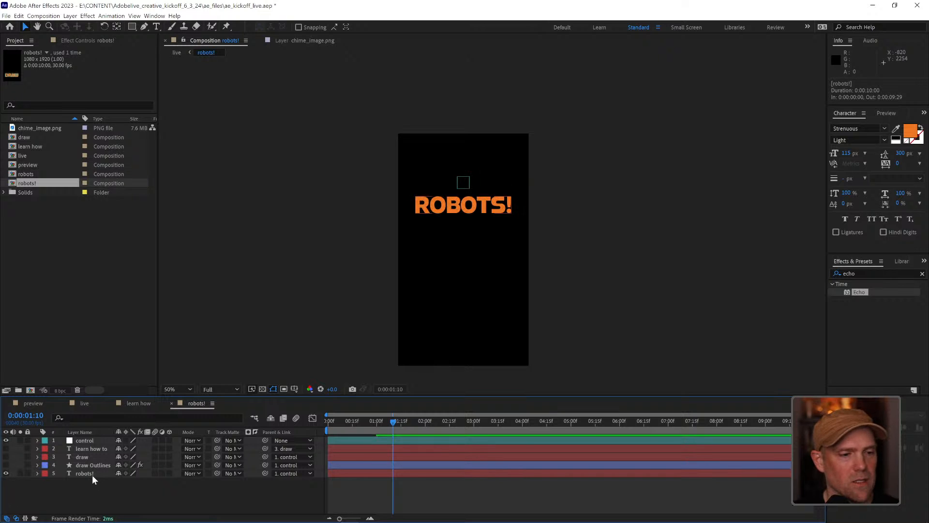
Create an outline shape layer from the robots! text layer
{"action": "left_click", "coordinate": [89, 474]}
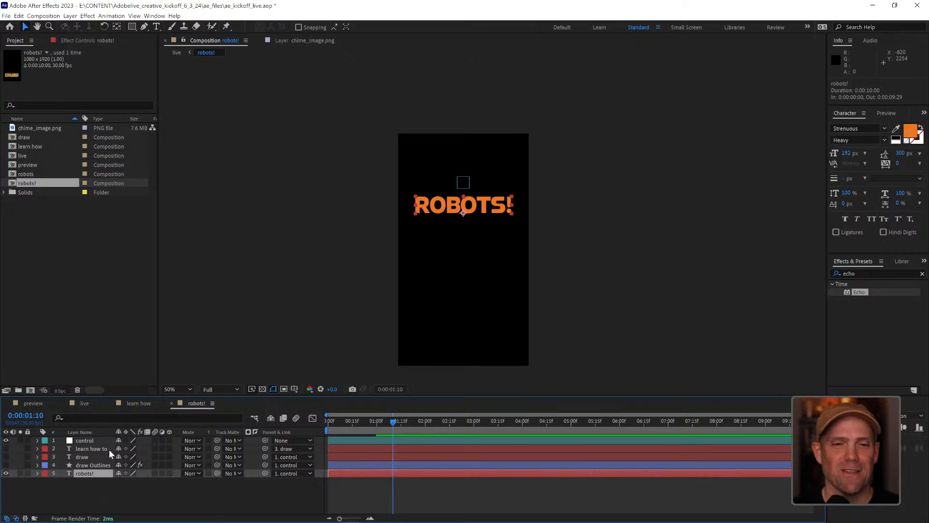
{"action": "scroll", "coordinate": [436, 256], "scroll_direction": "up", "scroll_amount": 2}
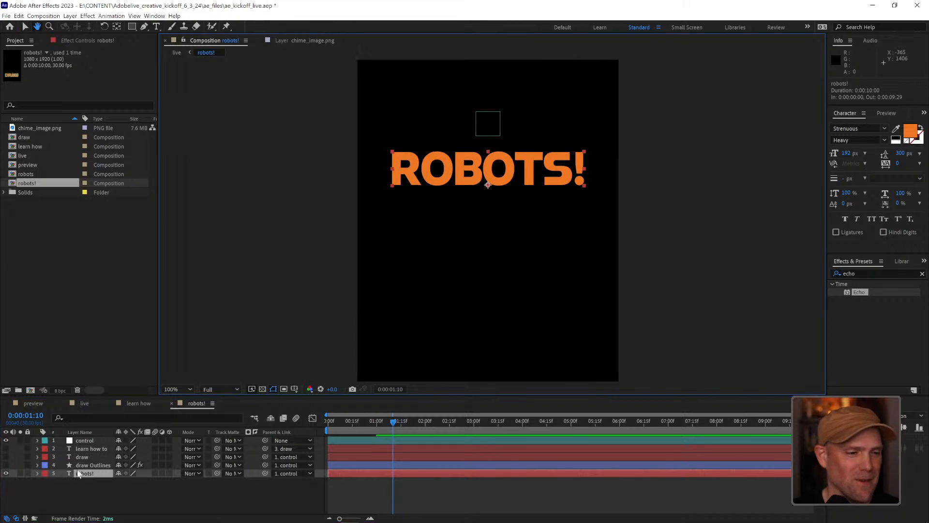
{"action": "right_click", "coordinate": [86, 475]}
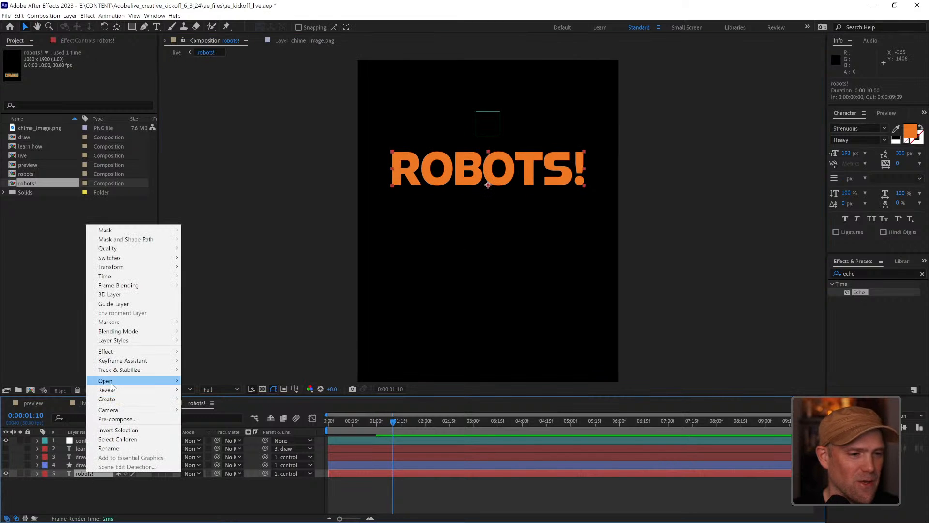
{"action": "mouse_move", "coordinate": [114, 402]}
{"action": "left_click", "coordinate": [223, 408]}
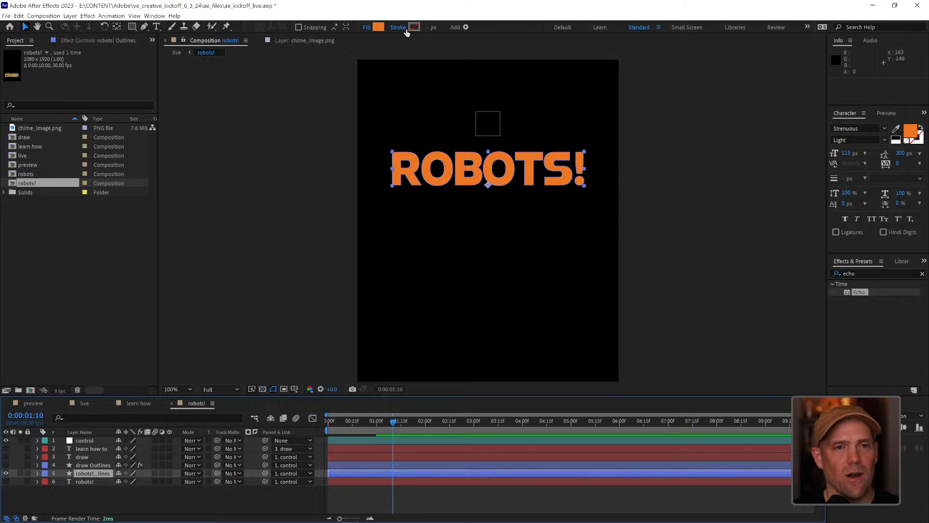
Give the robots! outlines a cyan 1DBED9 stroke 8 px wide and set their fill to none
{"action": "left_click", "coordinate": [414, 28]}
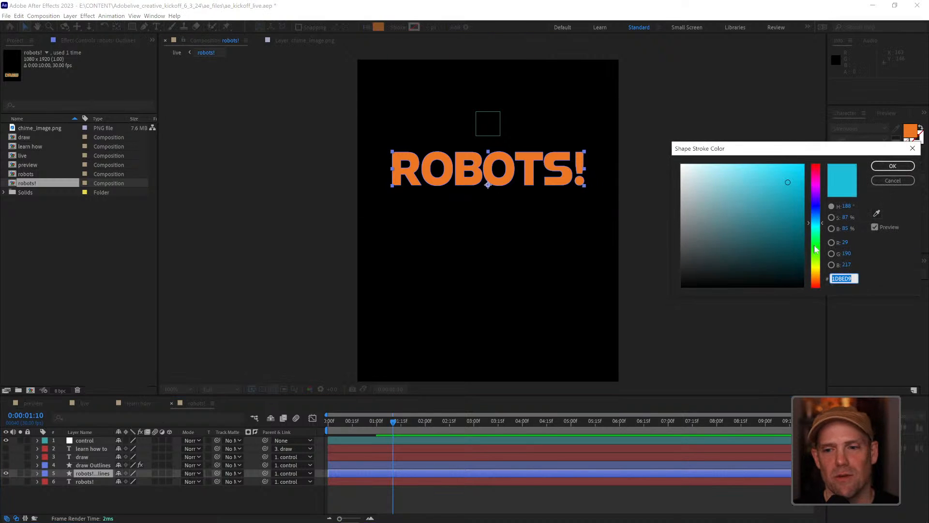
{"action": "left_click", "coordinate": [895, 167]}
{"action": "left_click", "coordinate": [428, 28]}
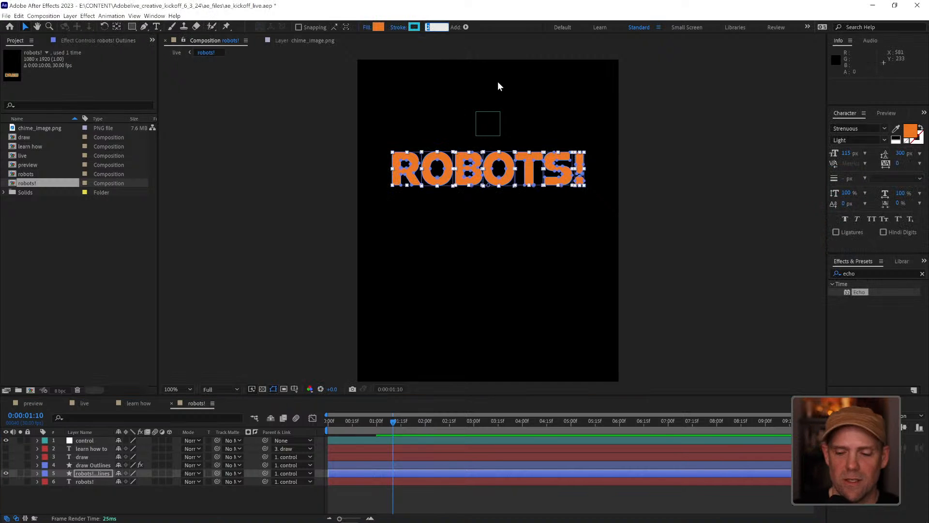
{"action": "type", "text": "8"}
{"action": "key", "text": "Return"}
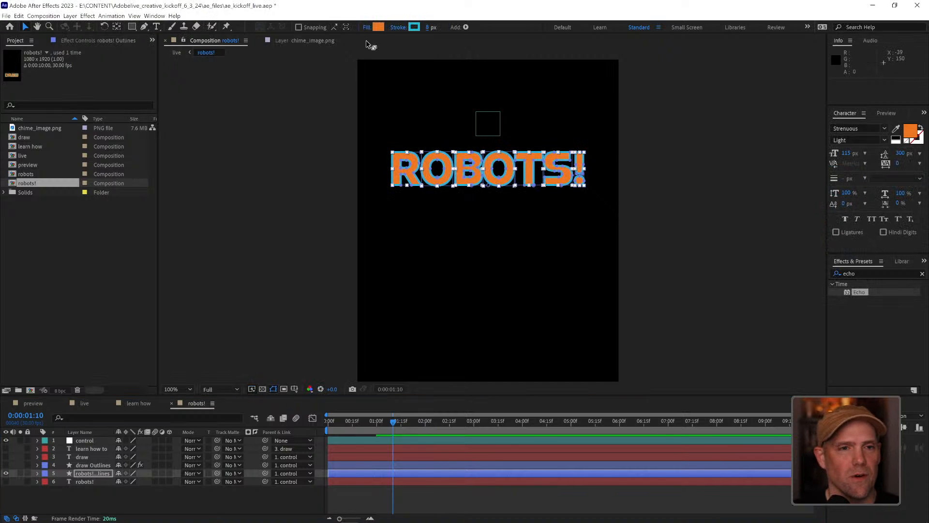
{"action": "left_click", "coordinate": [366, 28]}
{"action": "left_click", "coordinate": [431, 250]}
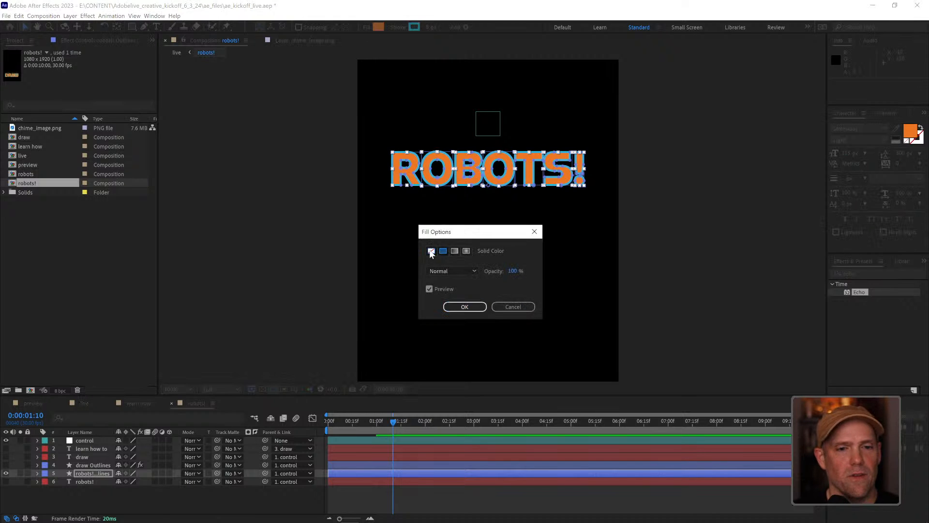
{"action": "left_click", "coordinate": [465, 307]}
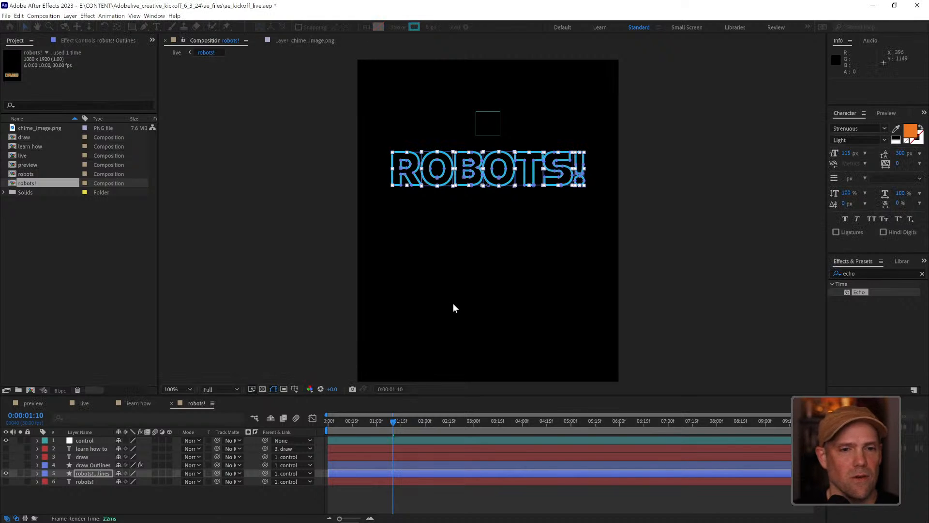
Show the robots! text layer, place it above its outlines layer, and check the title in the live composition at 0:00:01:16
{"action": "left_click", "coordinate": [96, 504]}
{"action": "left_click", "coordinate": [6, 482]}
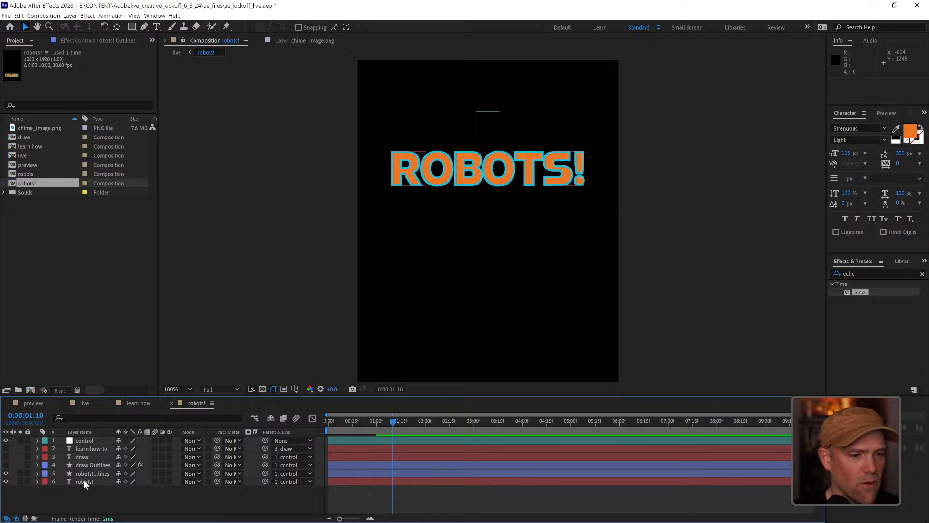
{"action": "left_click_drag", "start_coordinate": [83, 481], "coordinate": [84, 474]}
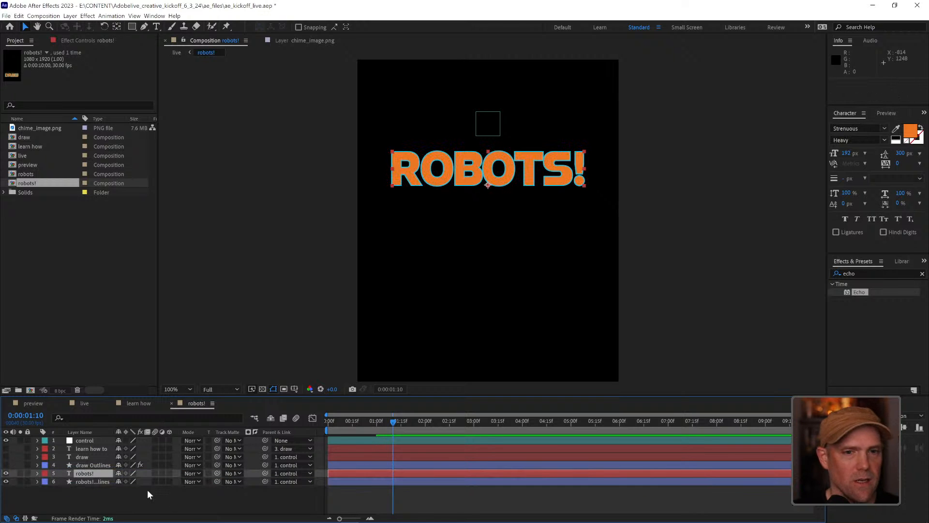
{"action": "left_click", "coordinate": [190, 504]}
{"action": "left_click", "coordinate": [83, 403]}
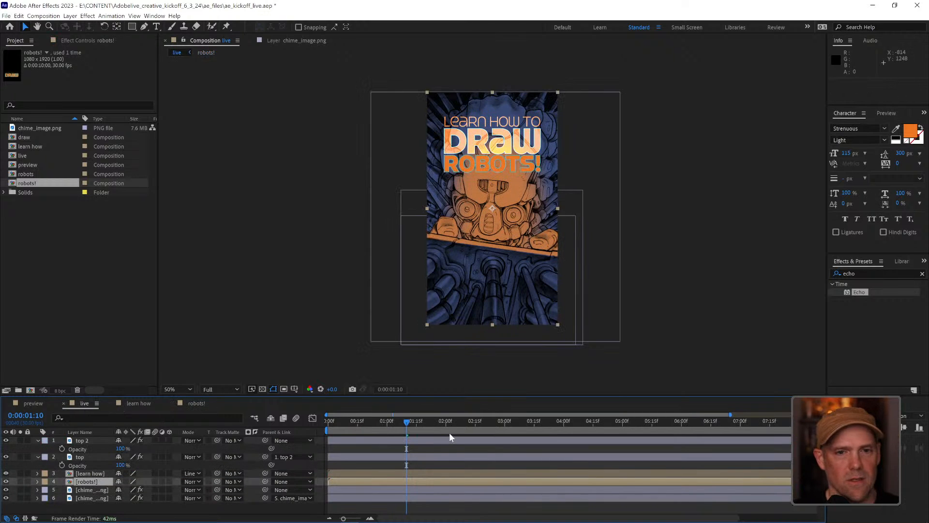
{"action": "mouse_move", "coordinate": [414, 419]}
{"action": "left_mouse_down"}
{"action": "mouse_move", "coordinate": [367, 420]}
{"action": "mouse_move", "coordinate": [419, 421]}
{"action": "left_mouse_up"}
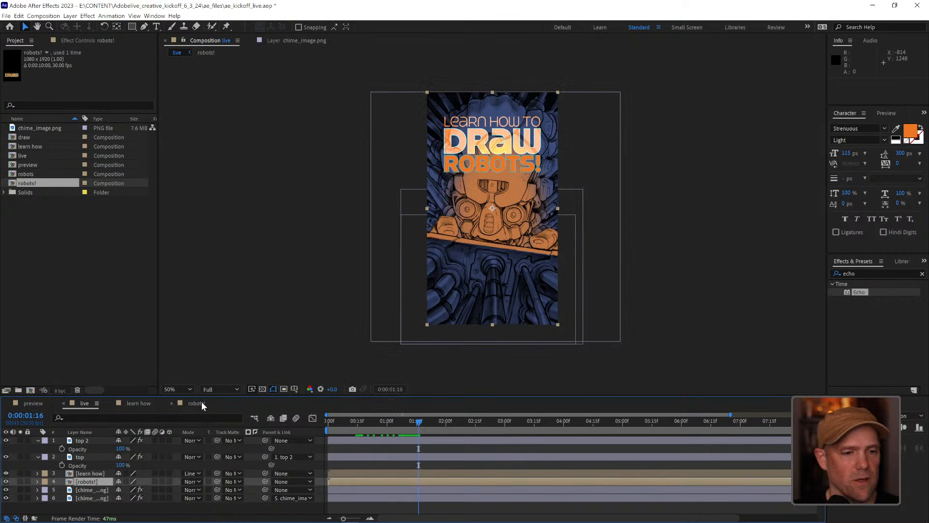
Copy the keyframed Echo effect from the draw Outlines layer in the learn how composition, with the playhead at 0:00:00:00
{"action": "left_click", "coordinate": [196, 402]}
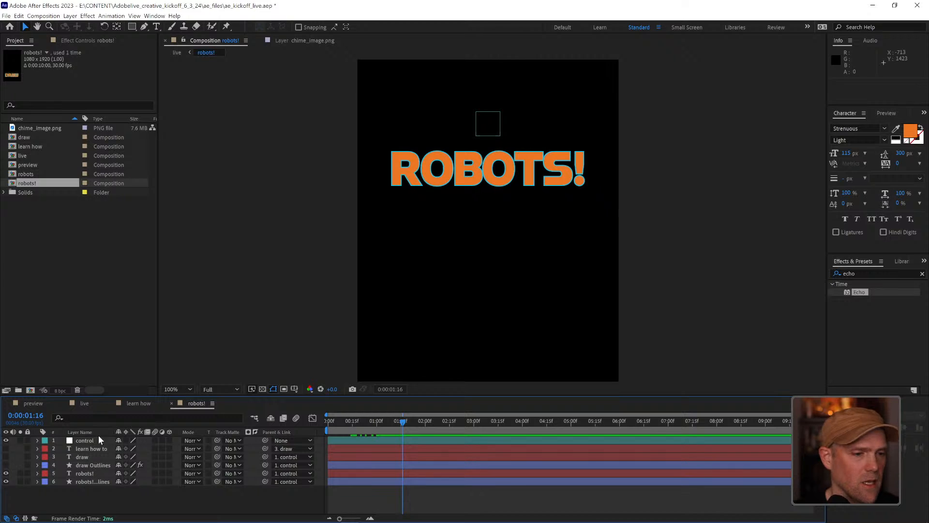
{"action": "left_click", "coordinate": [136, 403]}
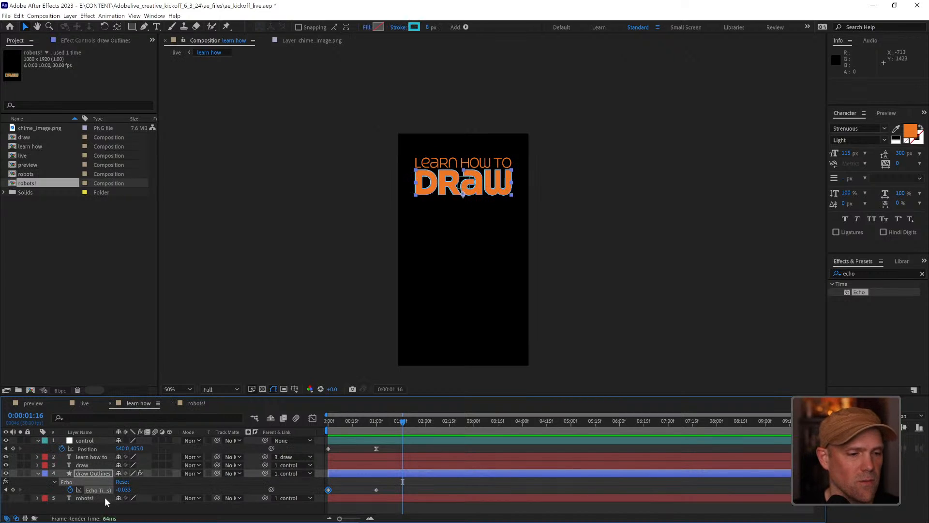
{"action": "left_click_drag", "start_coordinate": [355, 426], "coordinate": [315, 423]}
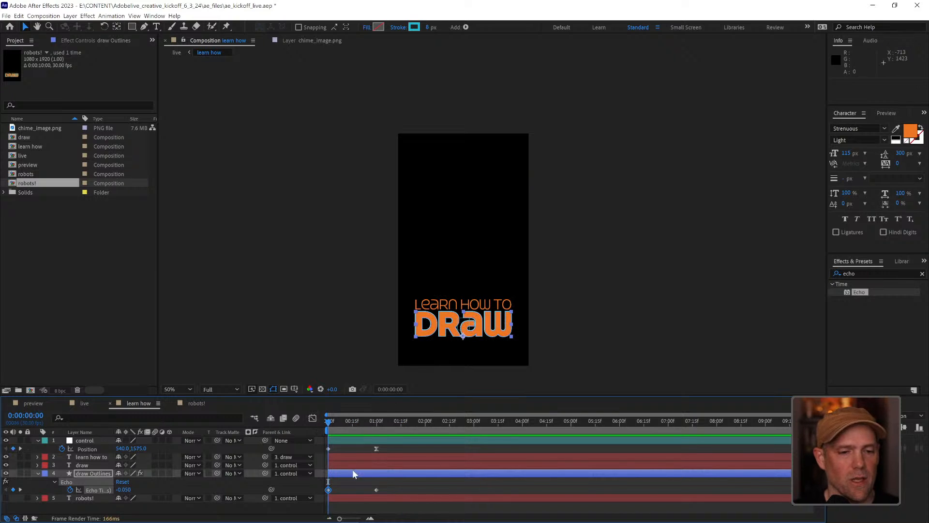
{"action": "left_click", "coordinate": [428, 483]}
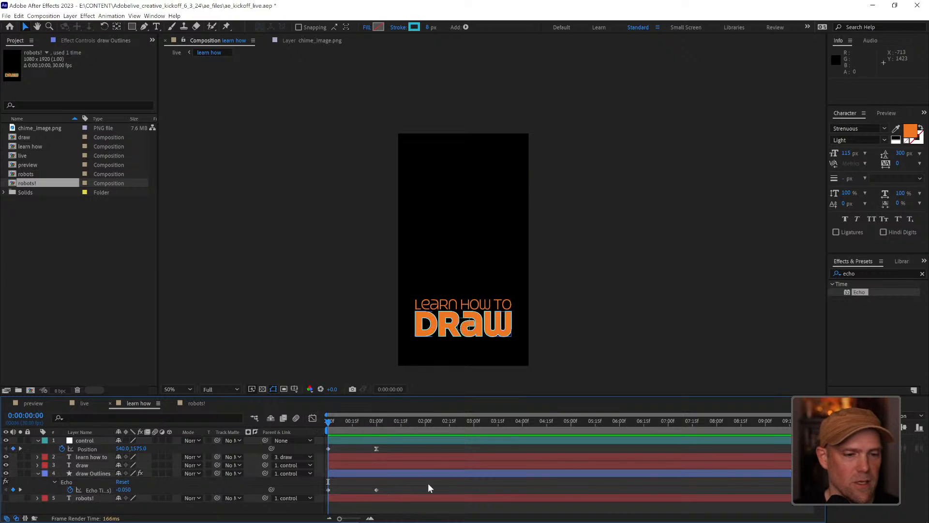
{"action": "left_click", "coordinate": [96, 472]}
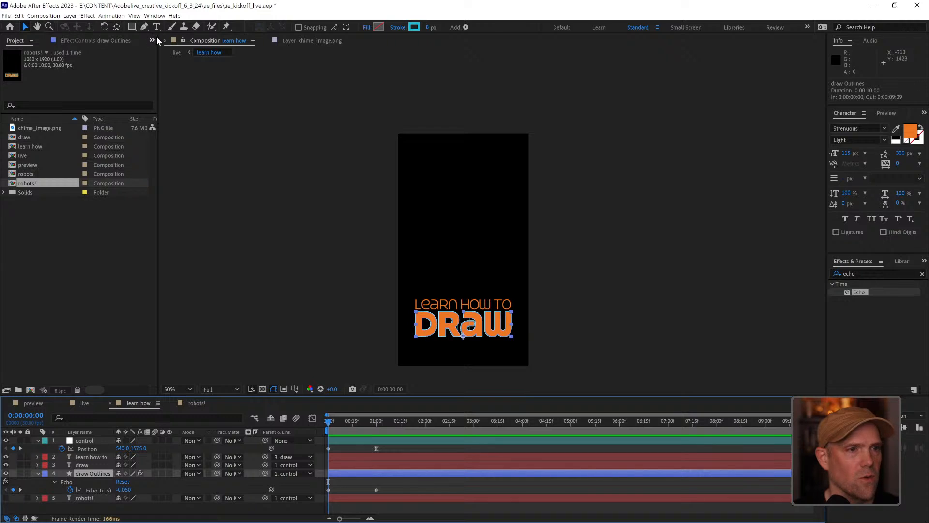
{"action": "left_click", "coordinate": [110, 38]}
{"action": "left_click", "coordinate": [32, 62]}
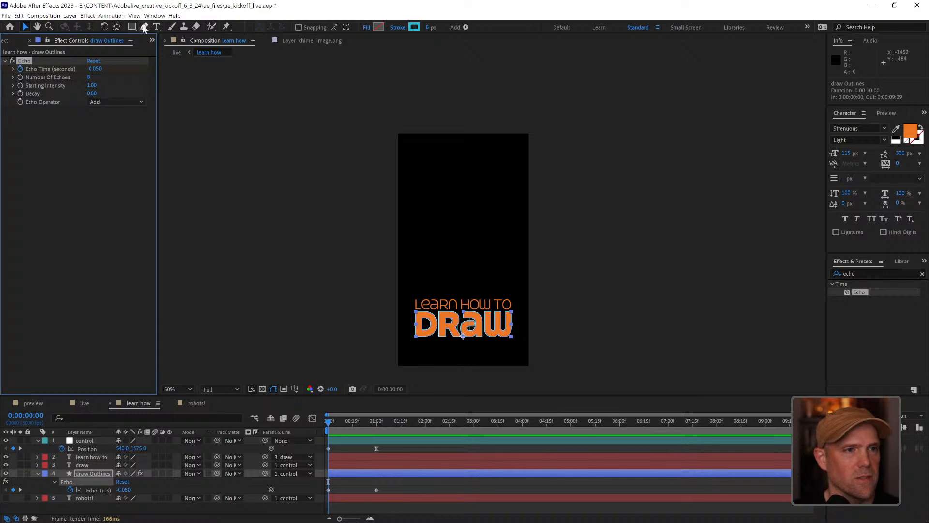
Paste the Echo effect onto the robots! outlines layer in the robots! composition at 0:00:00:00
{"action": "left_click", "coordinate": [196, 403]}
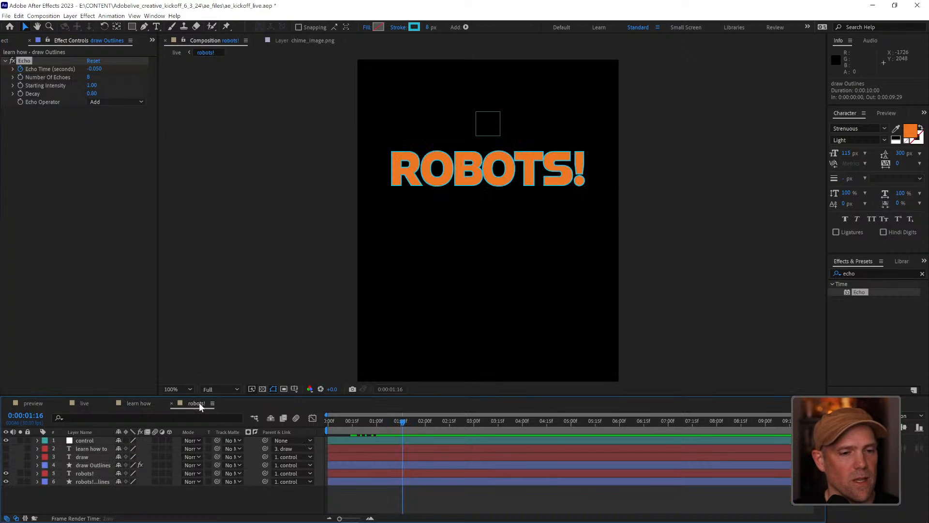
{"action": "left_click_drag", "start_coordinate": [402, 421], "coordinate": [395, 422]}
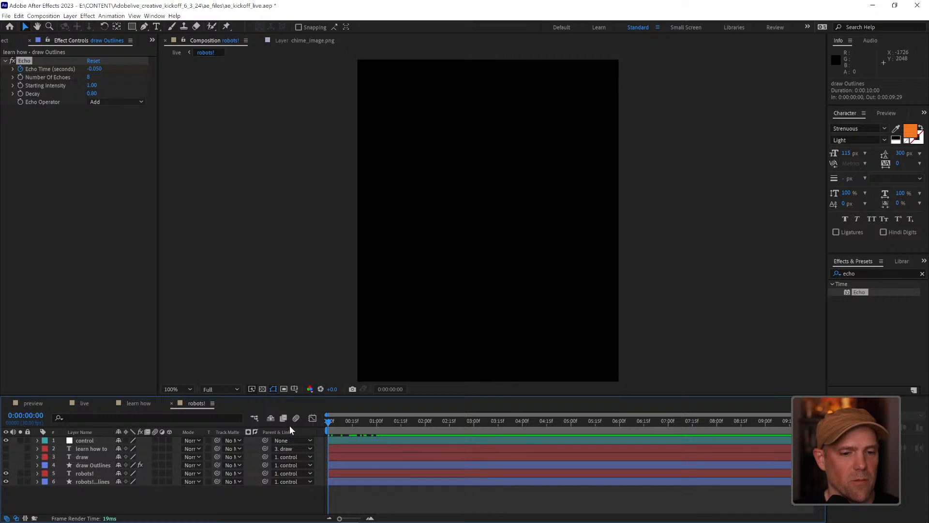
{"action": "left_click", "coordinate": [90, 482]}
{"action": "scroll", "coordinate": [458, 269], "scroll_direction": "down", "scroll_amount": 1}
{"action": "scroll", "coordinate": [458, 269], "scroll_direction": "up", "scroll_amount": 1}
{"action": "scroll", "coordinate": [458, 269], "scroll_direction": "down", "scroll_amount": 1}
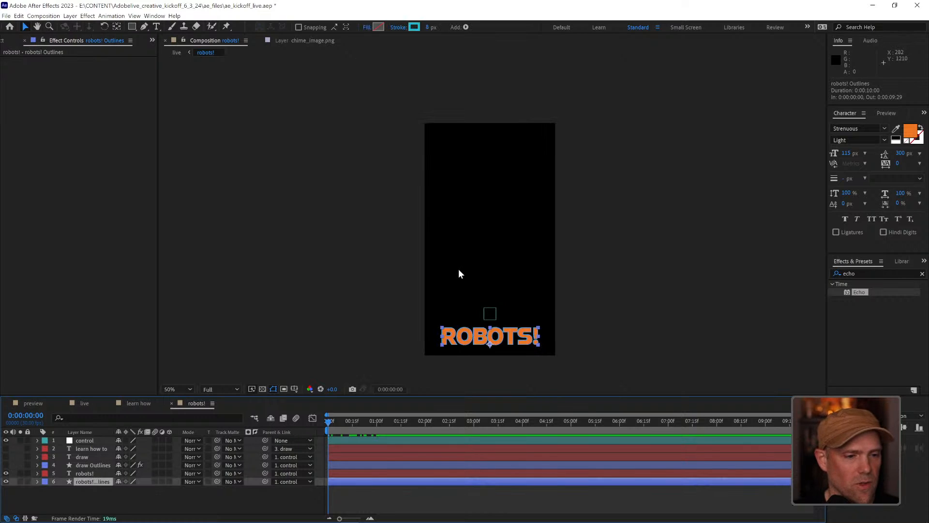
{"action": "key", "text": "ctrl+v"}
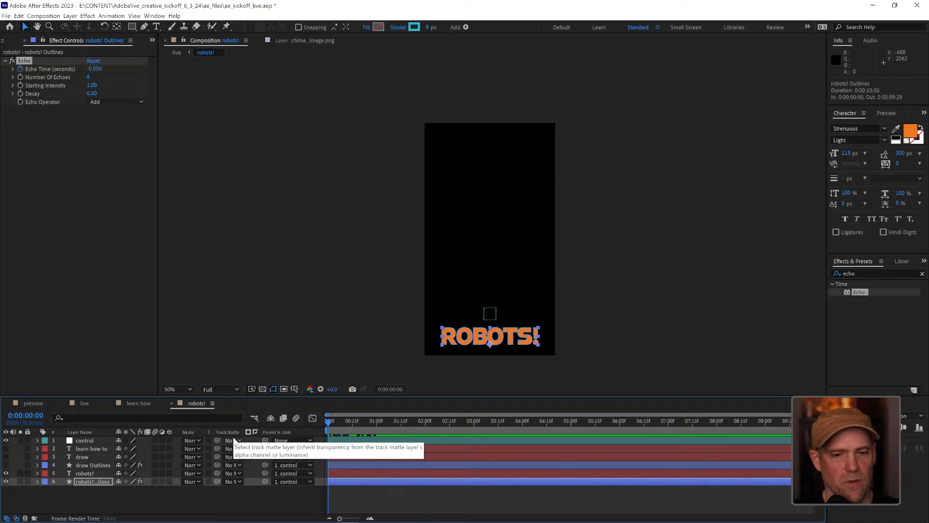
Check the robots! echoes at 0:00:01:03 and preview the live composition from 0:00:00:00
{"action": "left_click_drag", "start_coordinate": [332, 422], "coordinate": [382, 422]}
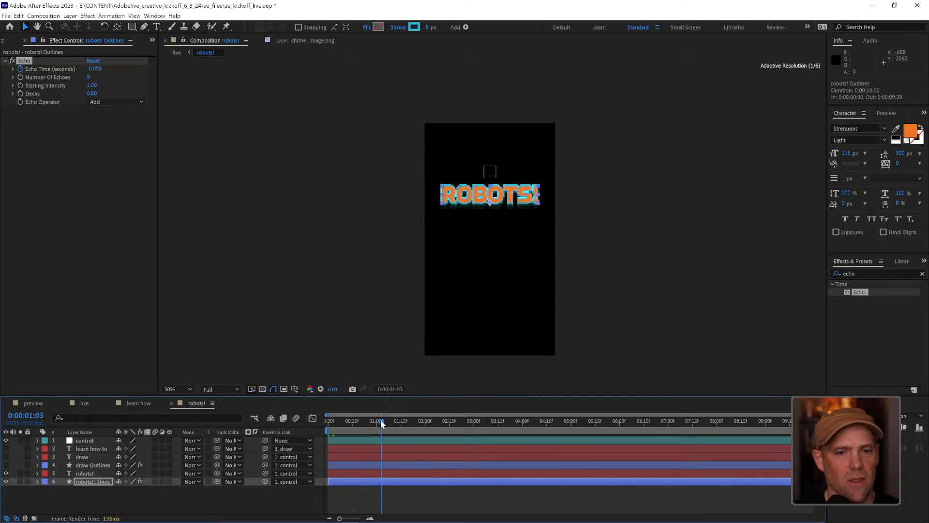
{"action": "left_click", "coordinate": [84, 404]}
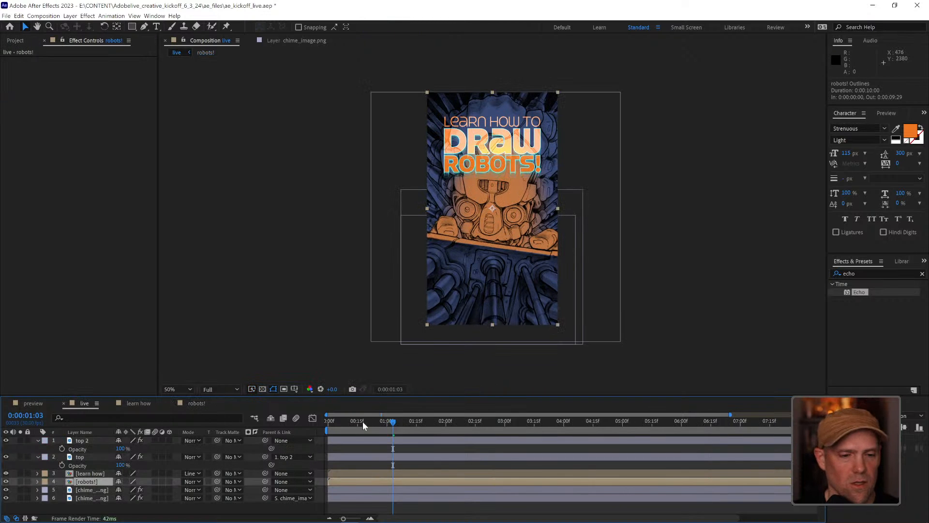
{"action": "left_click_drag", "start_coordinate": [354, 420], "coordinate": [320, 423]}
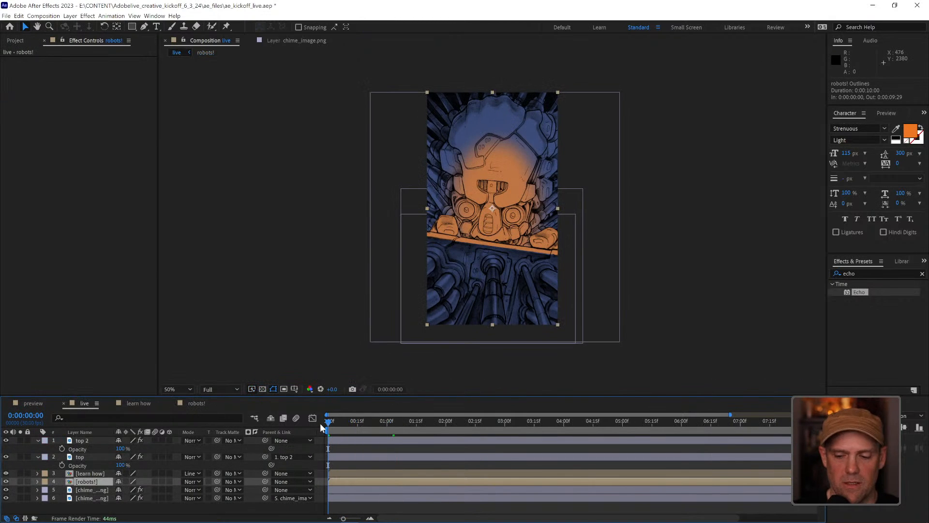
{"action": "key", "text": "space"}
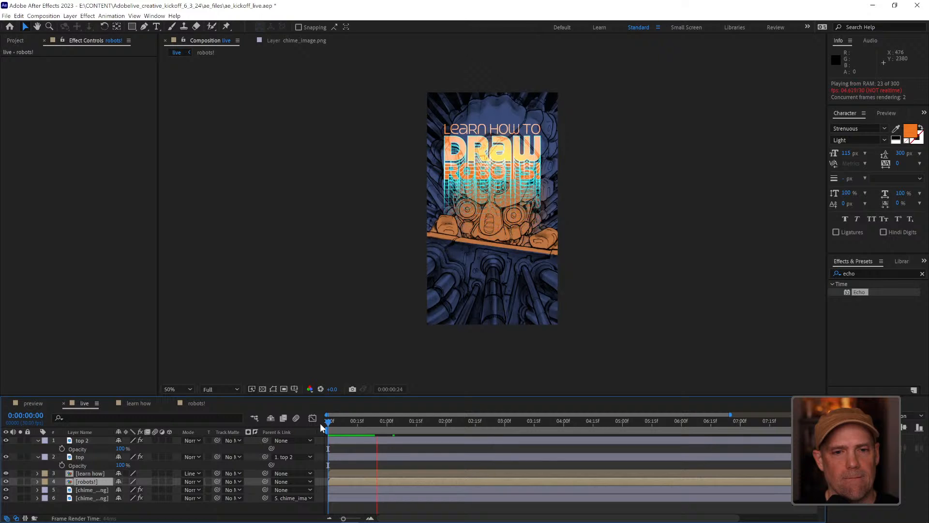
{"action": "key", "text": "space"}
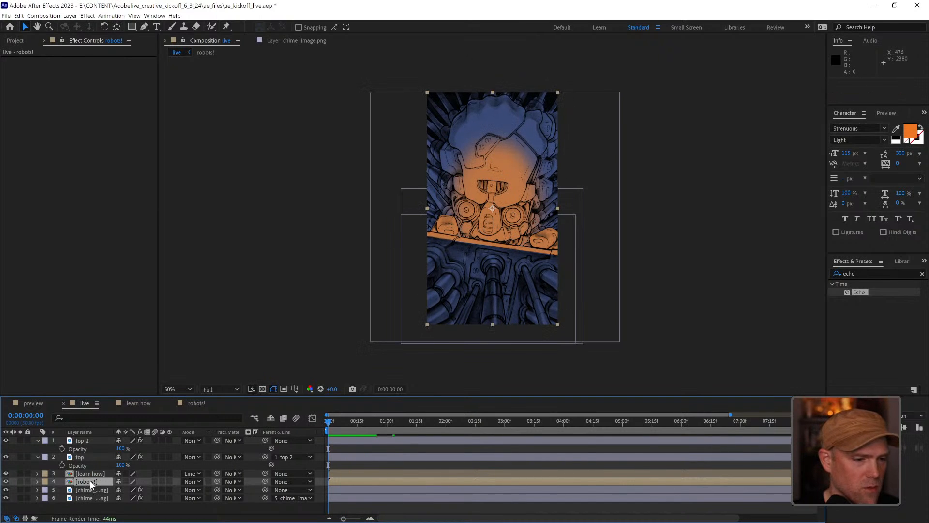
Place the robots! layer above the learn how layer, set its blending mode to Linear Dodge, and check the title around 0:00:01:04
{"action": "left_click_drag", "start_coordinate": [90, 481], "coordinate": [93, 473]}
{"action": "left_click", "coordinate": [197, 473]}
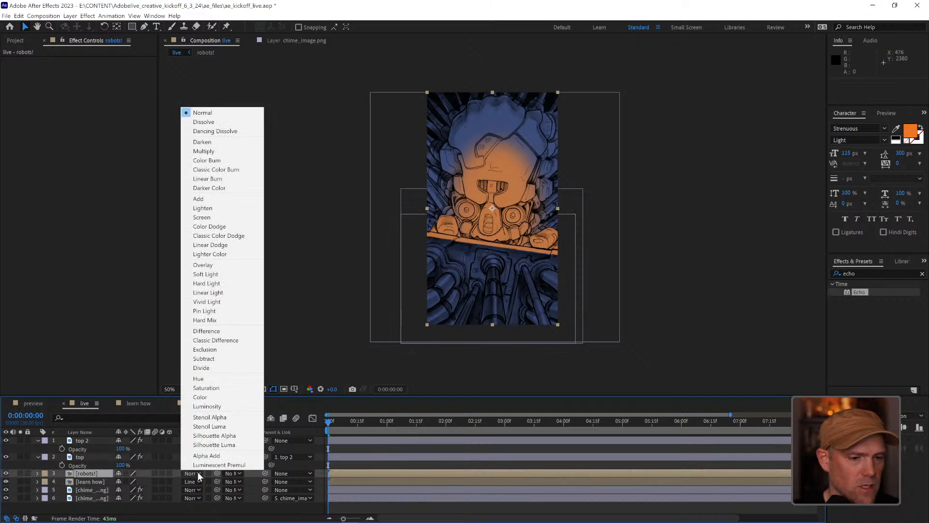
{"action": "left_click", "coordinate": [210, 244]}
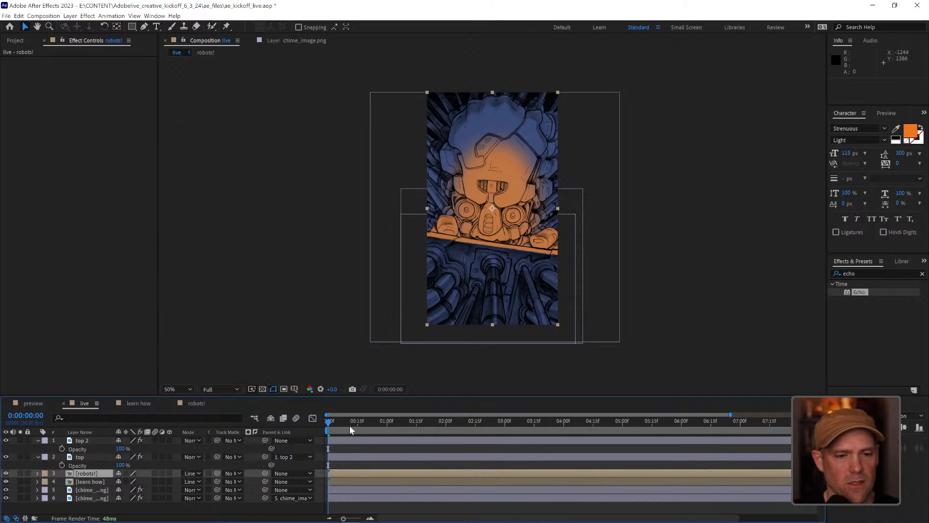
{"action": "left_click_drag", "start_coordinate": [348, 423], "coordinate": [397, 420]}
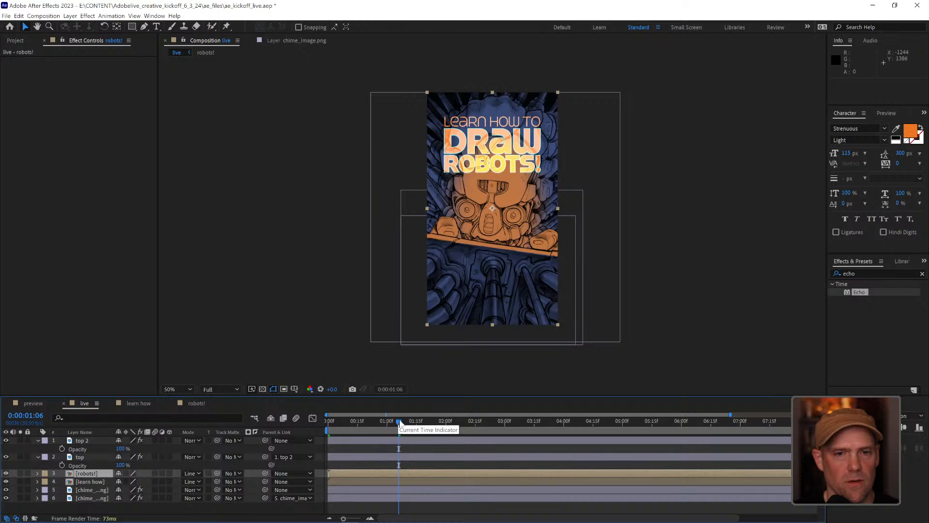
{"action": "scroll", "coordinate": [560, 193], "scroll_direction": "up", "scroll_amount": 2}
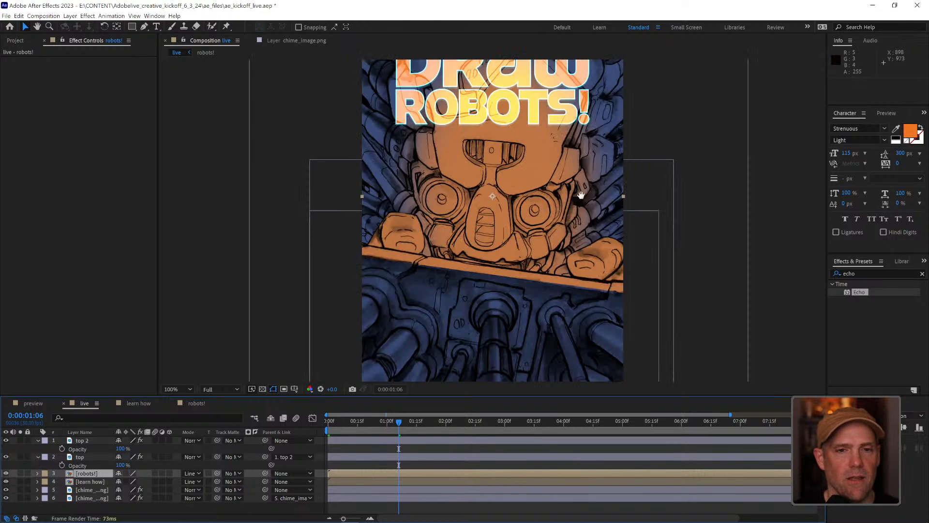
{"action": "left_click_drag", "start_coordinate": [560, 194], "coordinate": [575, 262]}
{"action": "left_click", "coordinate": [184, 388]}
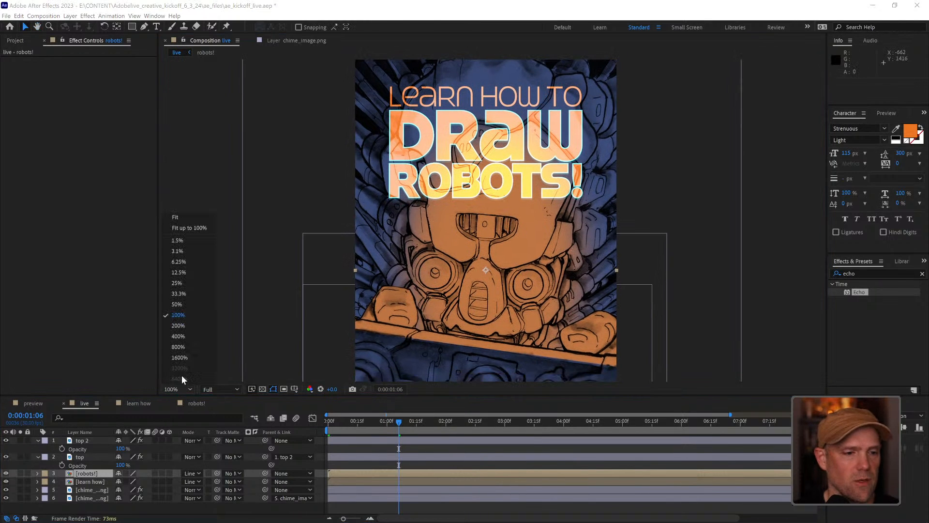
{"action": "left_click", "coordinate": [178, 219]}
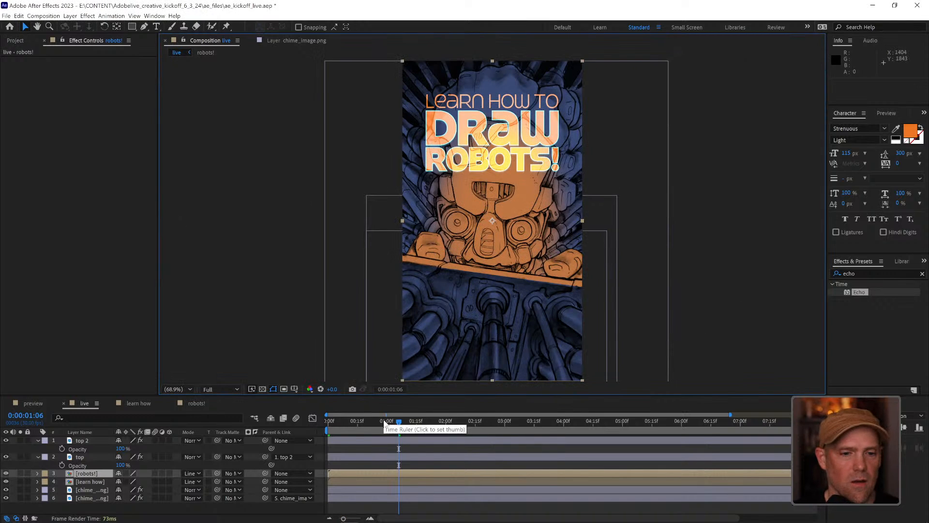
{"action": "mouse_move", "coordinate": [385, 419]}
{"action": "left_mouse_down"}
{"action": "mouse_move", "coordinate": [343, 422]}
{"action": "mouse_move", "coordinate": [396, 419]}
{"action": "left_mouse_up"}
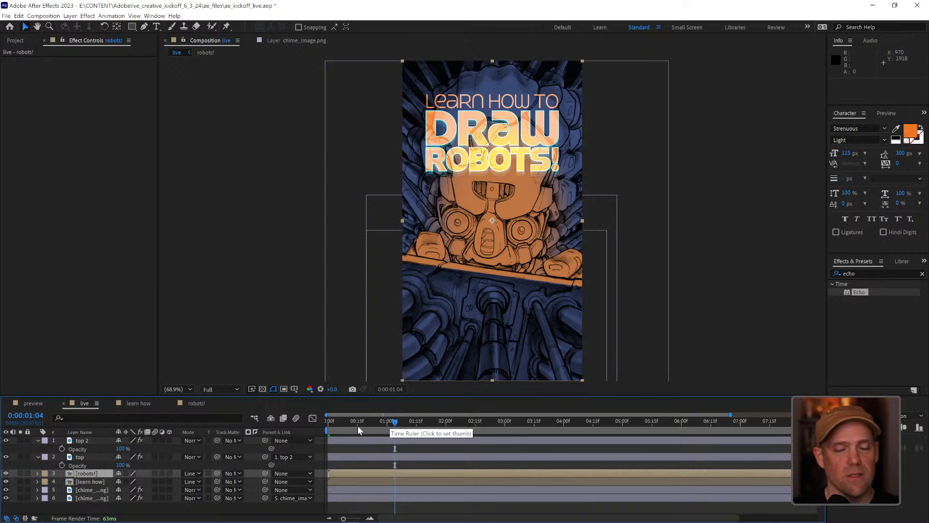
Shift the robots! layer in the live composition to start at 0:00:00:11 and preview the staggered title
{"action": "mouse_move", "coordinate": [356, 422]}
{"action": "left_mouse_down"}
{"action": "mouse_move", "coordinate": [324, 420]}
{"action": "mouse_move", "coordinate": [356, 424]}
{"action": "mouse_move", "coordinate": [349, 420]}
{"action": "left_mouse_up"}
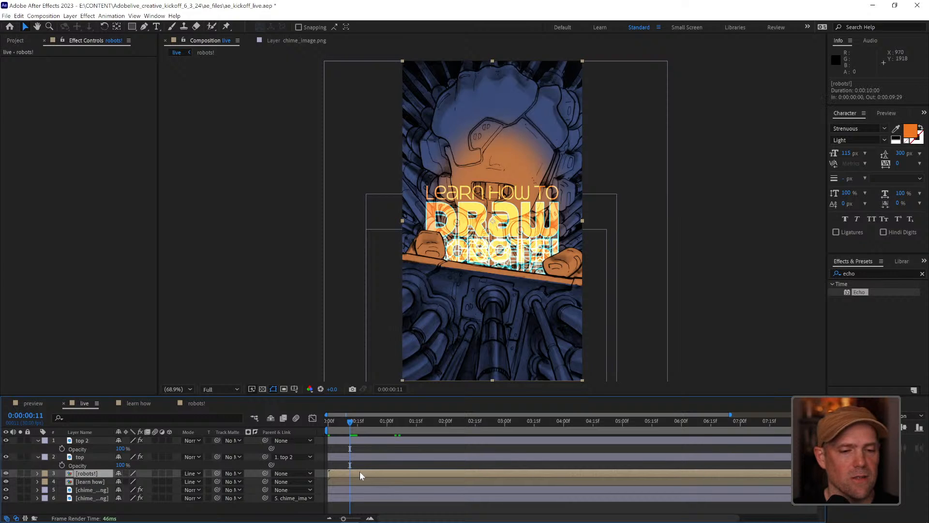
{"action": "mouse_move", "coordinate": [359, 472]}
{"action": "left_mouse_down"}
{"action": "mouse_move", "coordinate": [368, 471]}
{"action": "mouse_move", "coordinate": [357, 471]}
{"action": "left_mouse_up"}
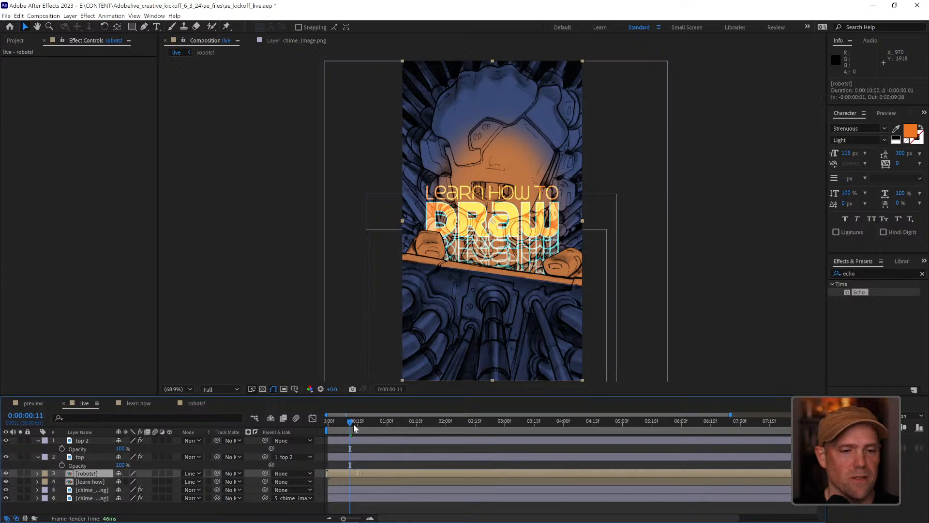
{"action": "left_click_drag", "start_coordinate": [350, 420], "coordinate": [357, 421]}
{"action": "left_click_drag", "start_coordinate": [379, 473], "coordinate": [402, 470]}
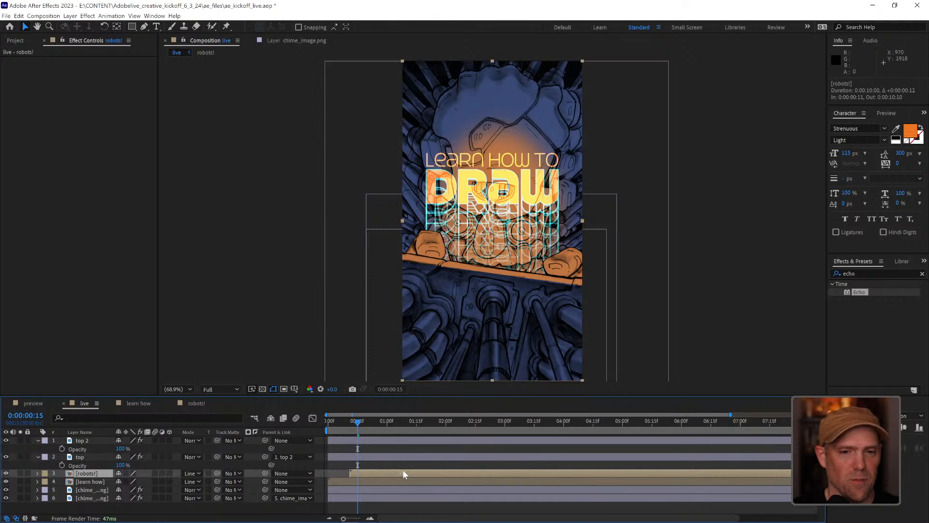
{"action": "key", "text": "space"}
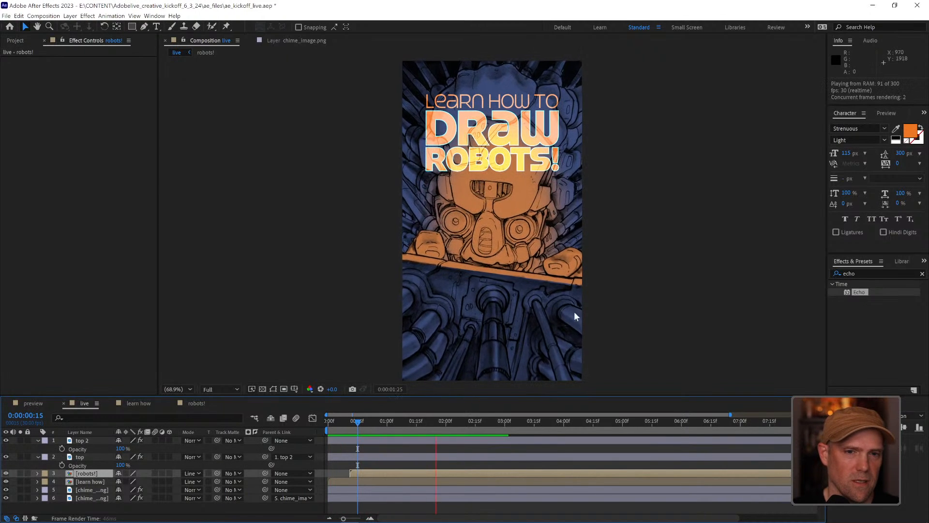
{"action": "left_click", "coordinate": [645, 324]}
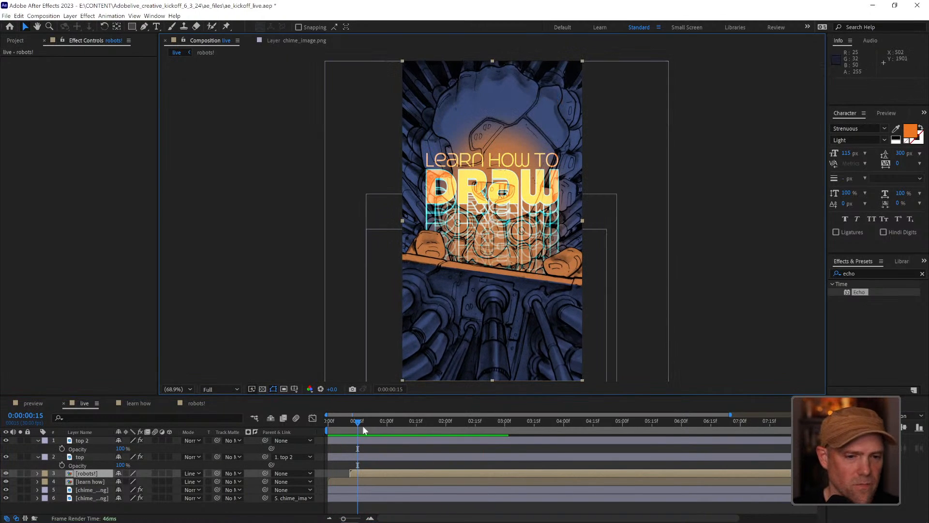
{"action": "mouse_move", "coordinate": [362, 425]}
{"action": "left_mouse_down"}
{"action": "mouse_move", "coordinate": [458, 414]}
{"action": "mouse_move", "coordinate": [377, 418]}
{"action": "left_mouse_up"}
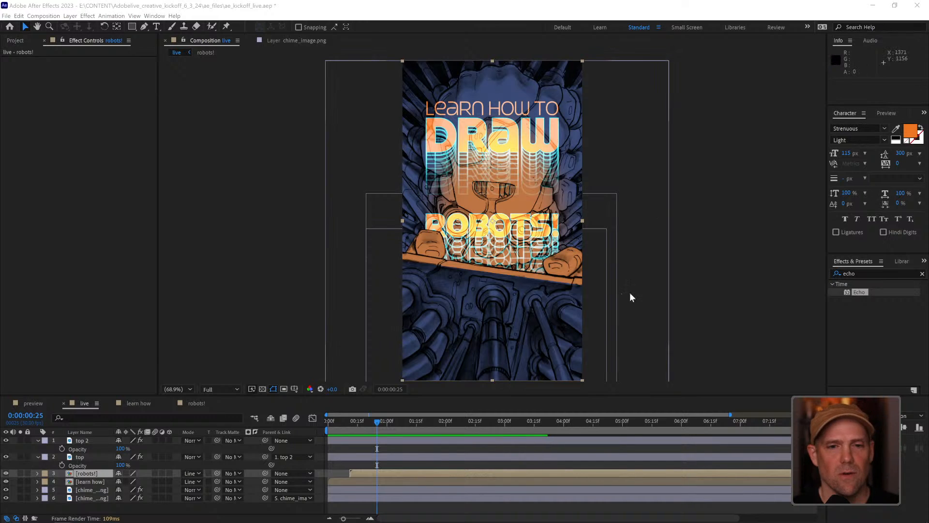
{"action": "left_click_drag", "start_coordinate": [412, 422], "coordinate": [357, 423]}
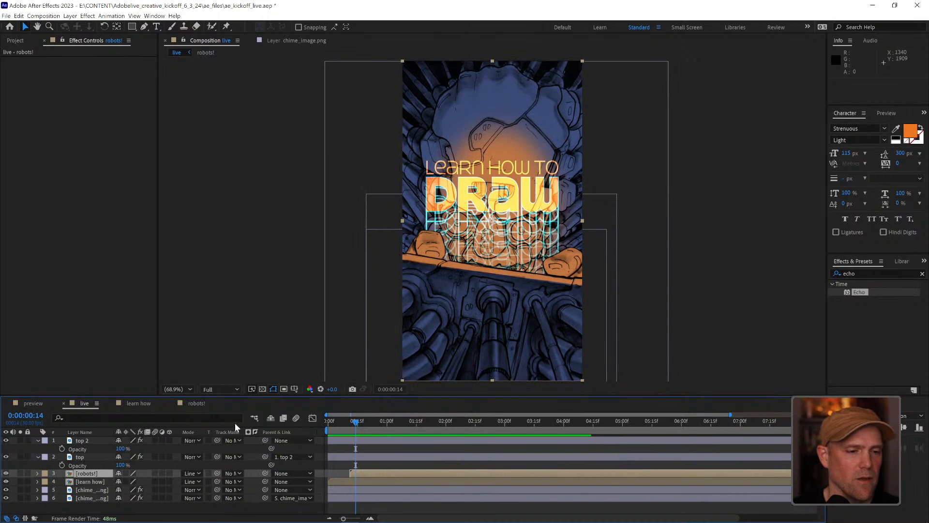
Add a Scale keyframe at 100% to the control layer in the learn how composition at 0:00:01:00
{"action": "left_click", "coordinate": [142, 401]}
{"action": "left_click_drag", "start_coordinate": [362, 419], "coordinate": [326, 420]}
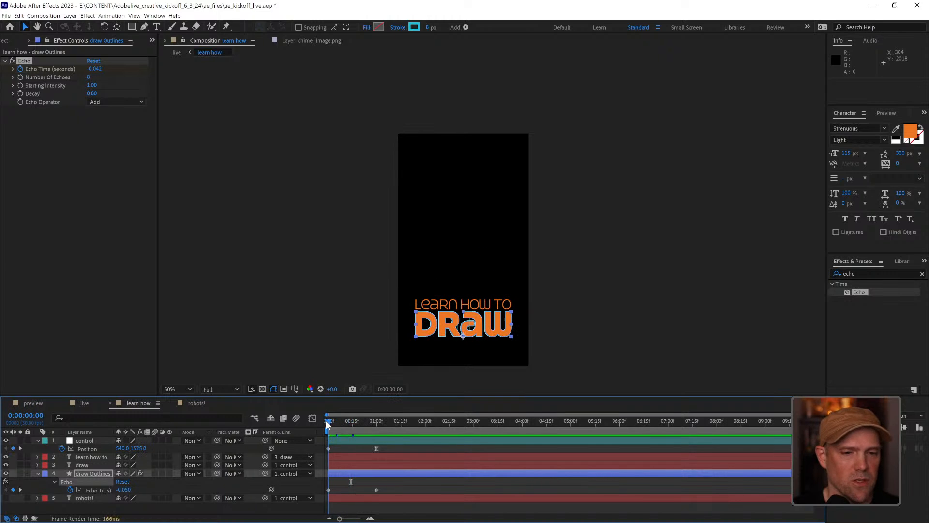
{"action": "left_click", "coordinate": [92, 441]}
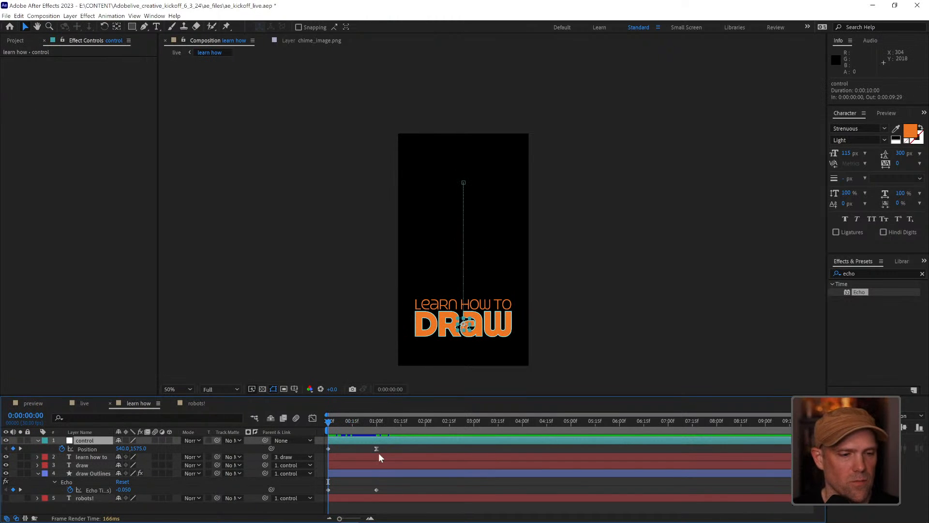
{"action": "key", "text": "s"}
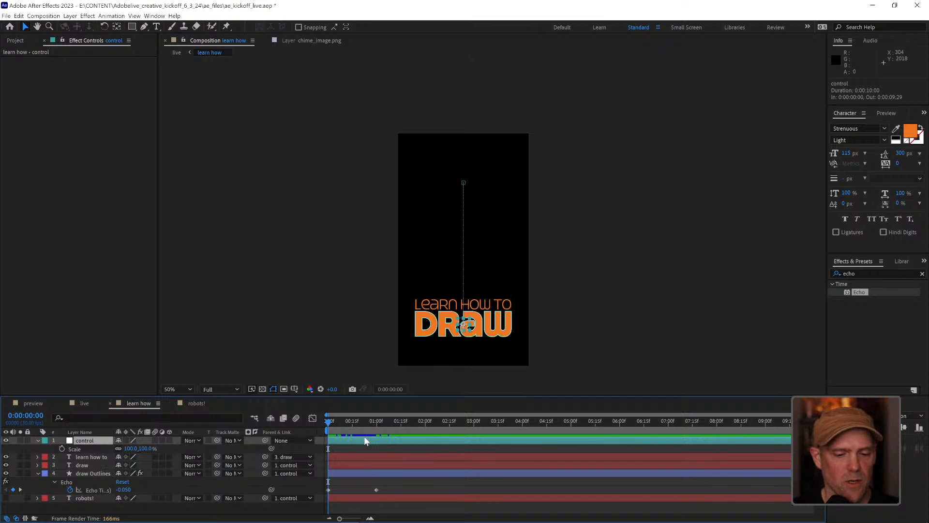
{"action": "key", "text": "p"}
{"action": "left_click_drag", "start_coordinate": [370, 423], "coordinate": [376, 423]}
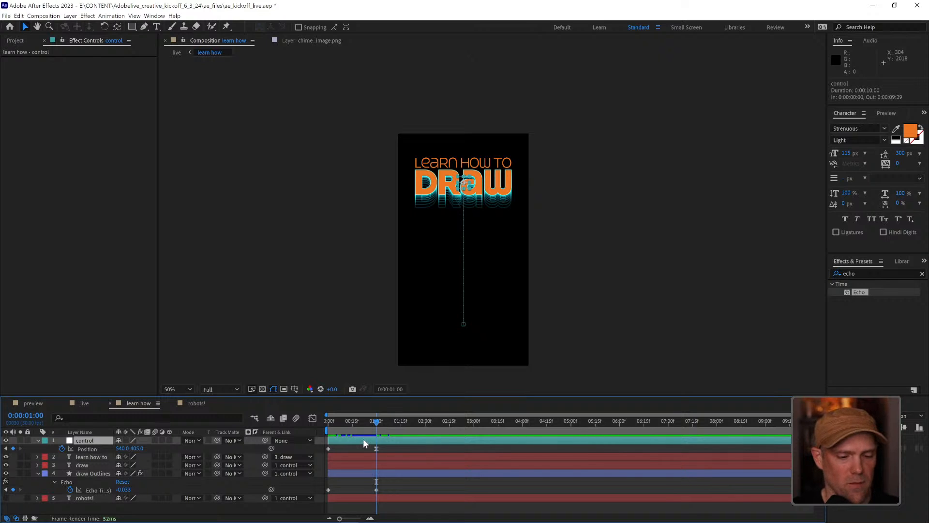
{"action": "key", "text": "s"}
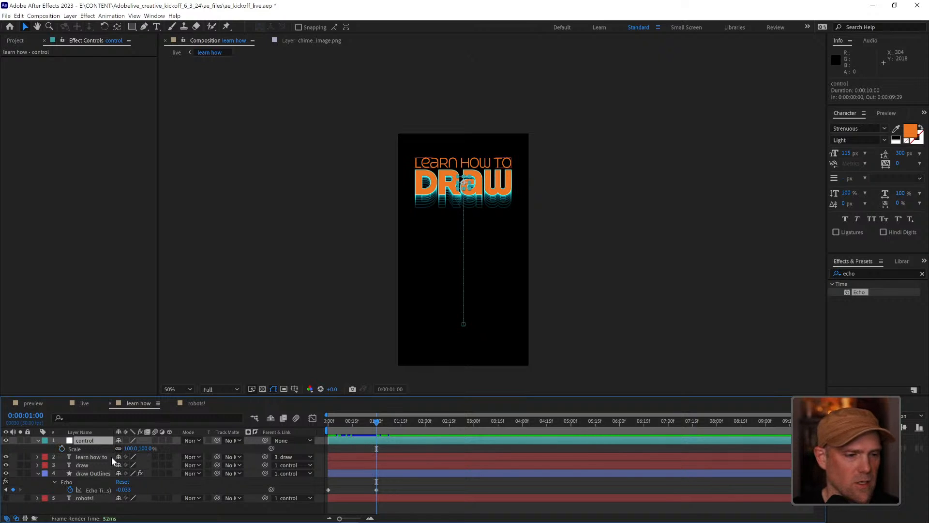
{"action": "left_click", "coordinate": [61, 448]}
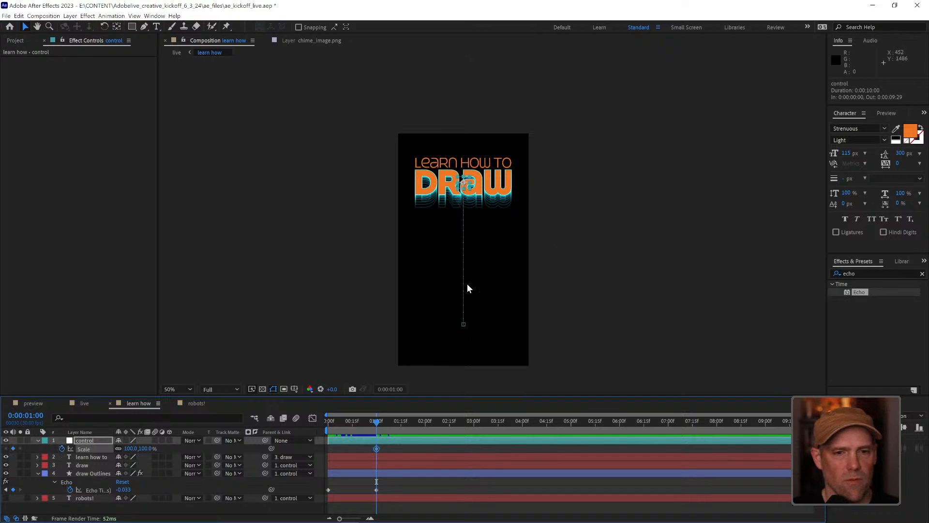
Try a starting Scale of 210% for the control layer at 0:00:00:00 and preview the animation
{"action": "scroll", "coordinate": [487, 319], "scroll_direction": "up", "scroll_amount": 2}
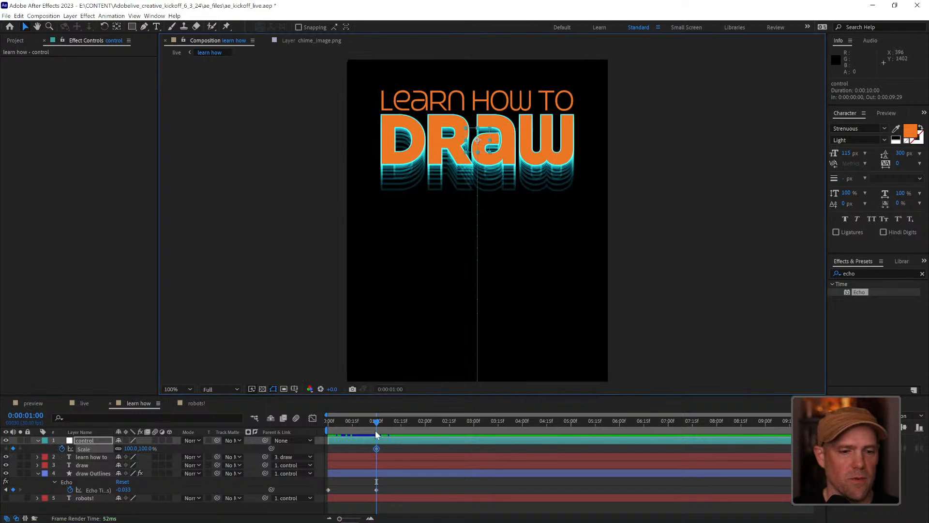
{"action": "left_click_drag", "start_coordinate": [373, 424], "coordinate": [319, 421]}
{"action": "scroll", "coordinate": [614, 243], "scroll_direction": "down", "scroll_amount": 2}
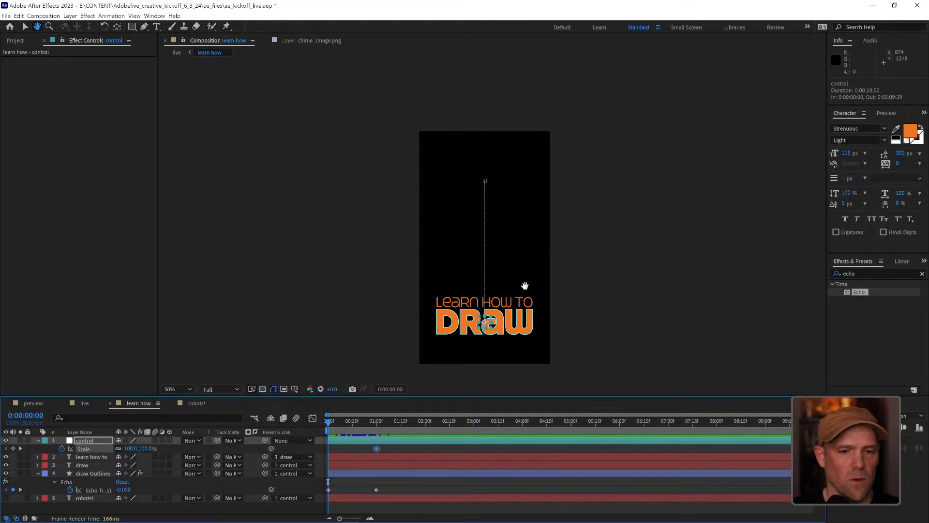
{"action": "left_click_drag", "start_coordinate": [144, 449], "coordinate": [185, 437]}
{"action": "key", "text": "space"}
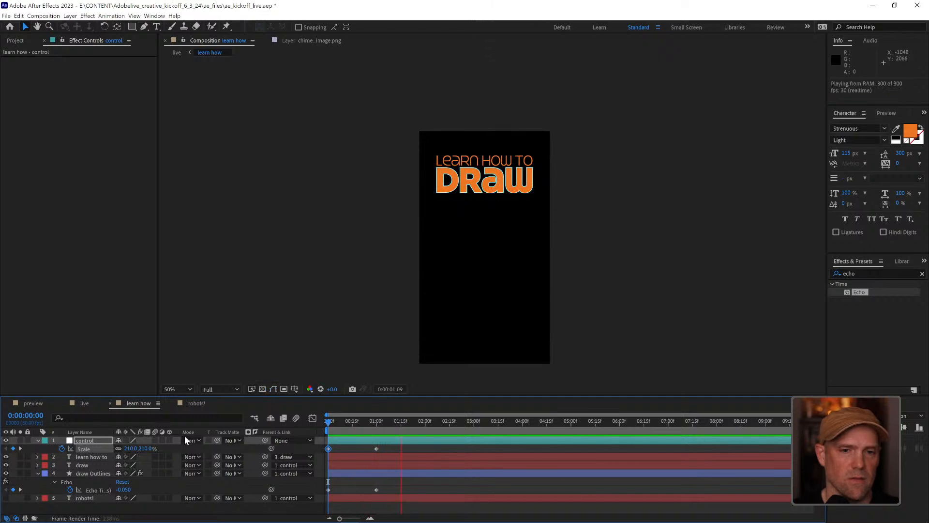
{"action": "key", "text": "space"}
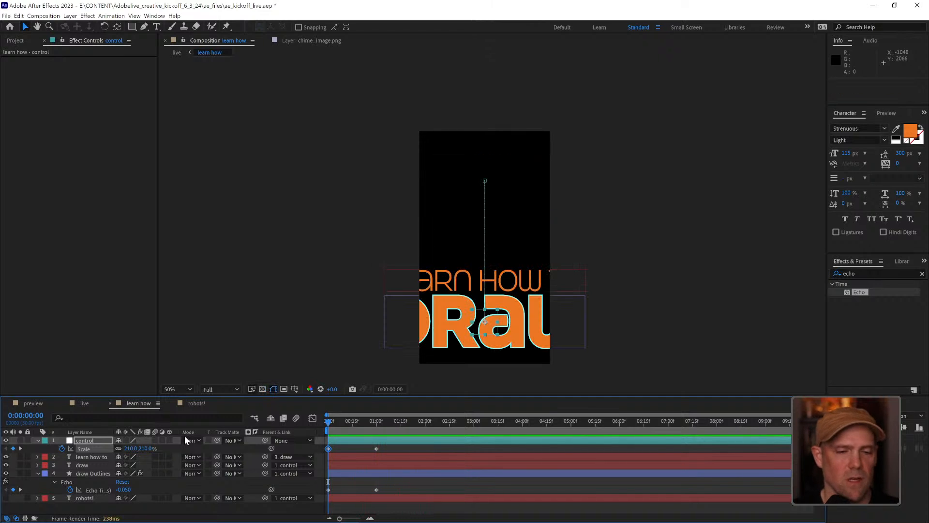
Set the control layer's Scale to 61% at 0:00:00:00 and preview the growing title, including in the live composition at 0:00:00:15
{"action": "left_click_drag", "start_coordinate": [151, 449], "coordinate": [78, 448]}
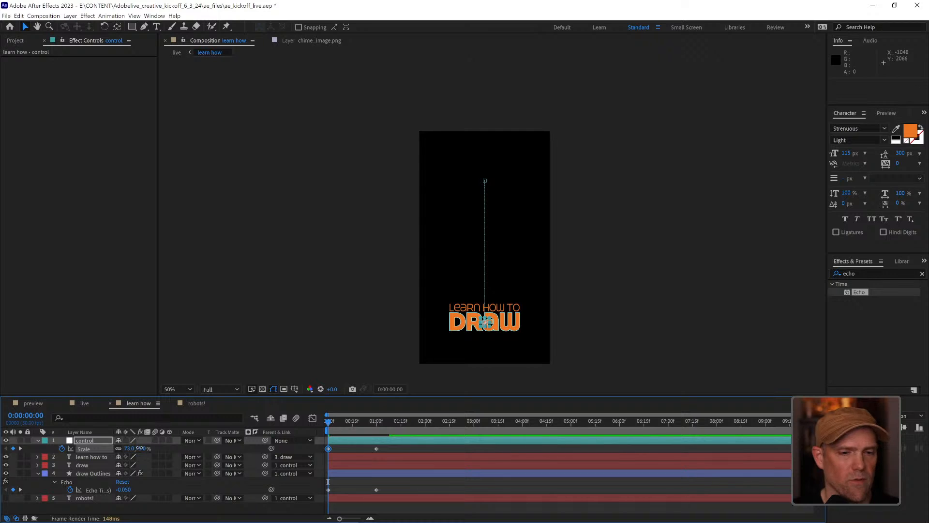
{"action": "left_click_drag", "start_coordinate": [140, 448], "coordinate": [132, 449]}
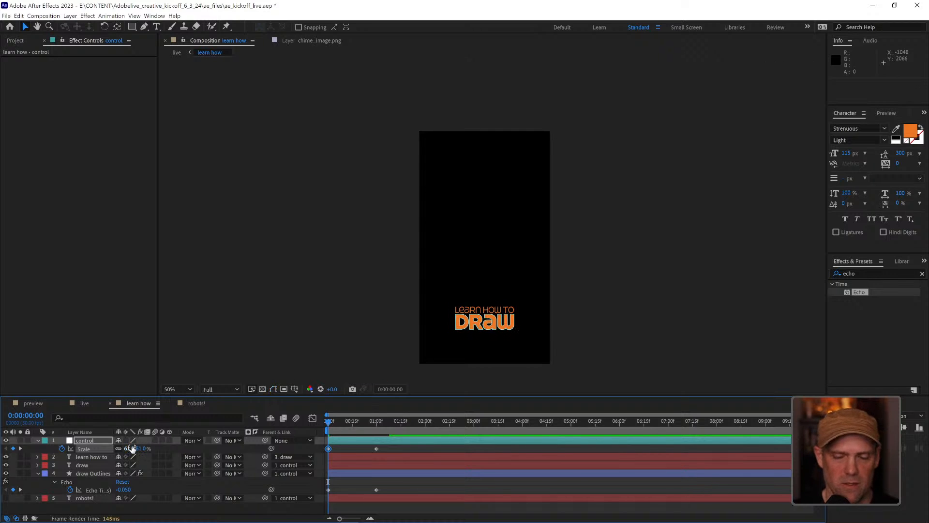
{"action": "key", "text": "space"}
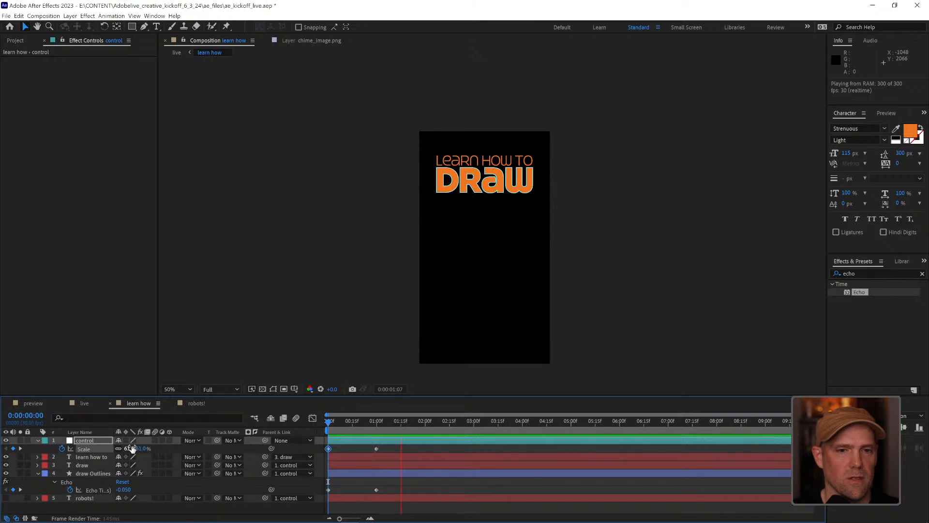
{"action": "key", "text": "space"}
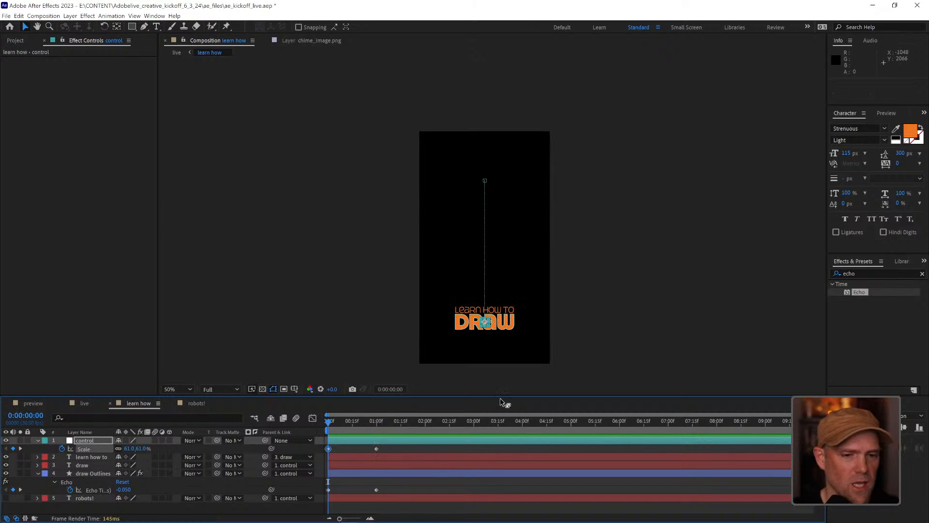
{"action": "left_click", "coordinate": [92, 405]}
{"action": "left_click_drag", "start_coordinate": [333, 421], "coordinate": [357, 411]}
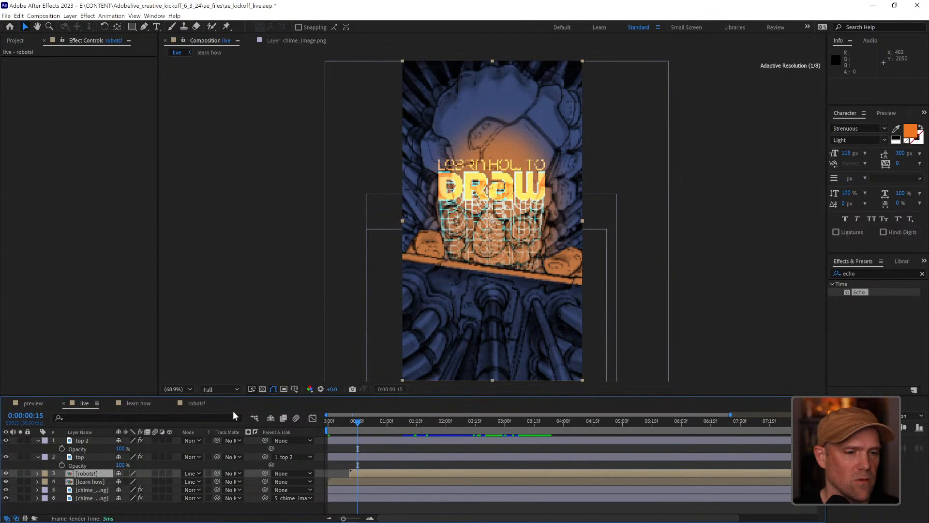
Copy the control layer's two Scale keyframes in the learn how composition
{"action": "left_click", "coordinate": [200, 402]}
{"action": "left_click", "coordinate": [146, 402]}
{"action": "left_click", "coordinate": [86, 449]}
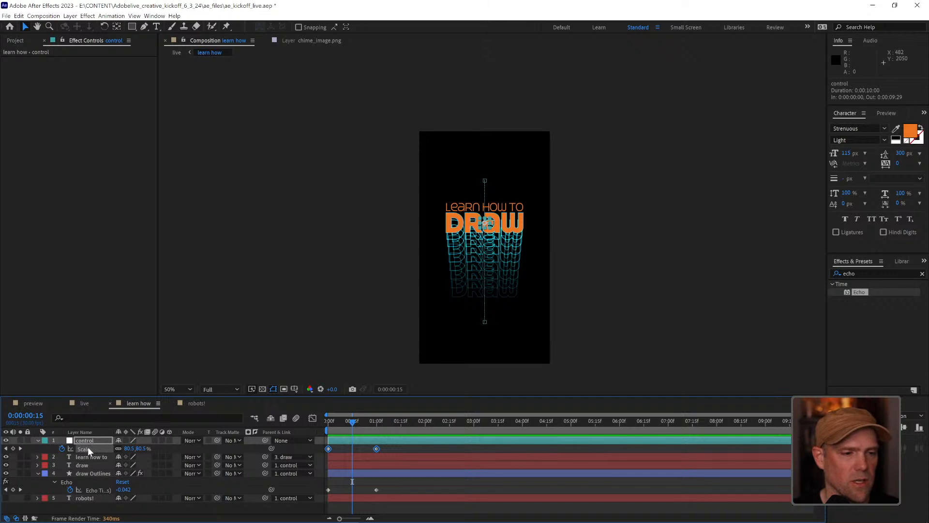
{"action": "left_click_drag", "start_coordinate": [340, 425], "coordinate": [292, 420]}
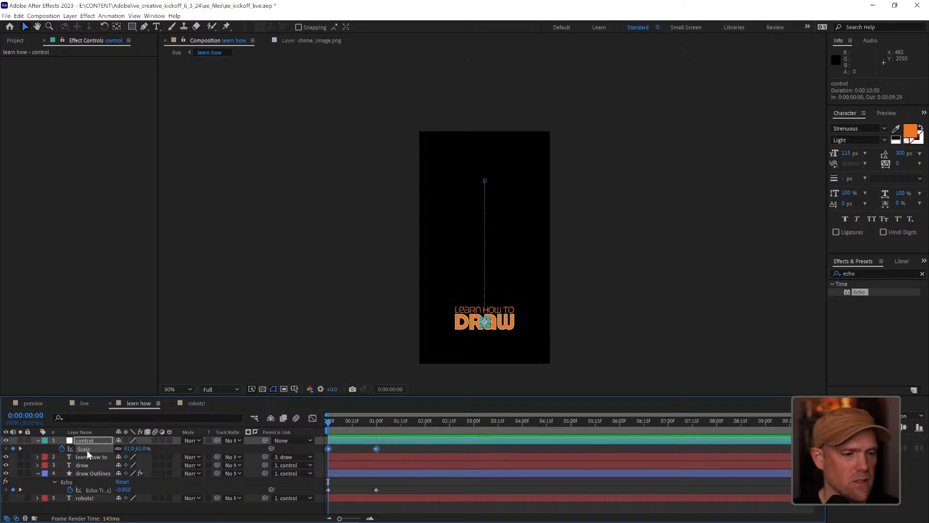
{"action": "key", "text": "ctrl+c"}
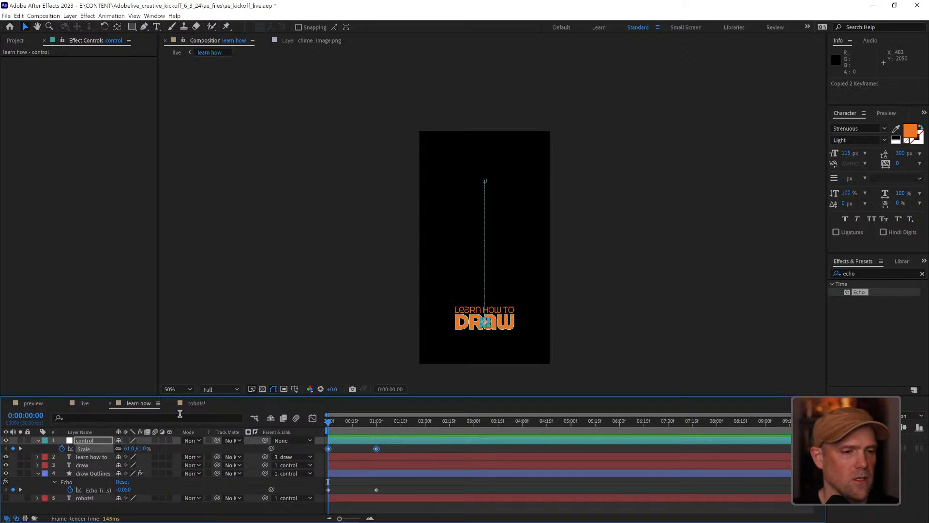
Paste the Scale keyframes onto the control layer in the robots! composition at 0:00:00:00 and check its animated properties
{"action": "left_click", "coordinate": [193, 402]}
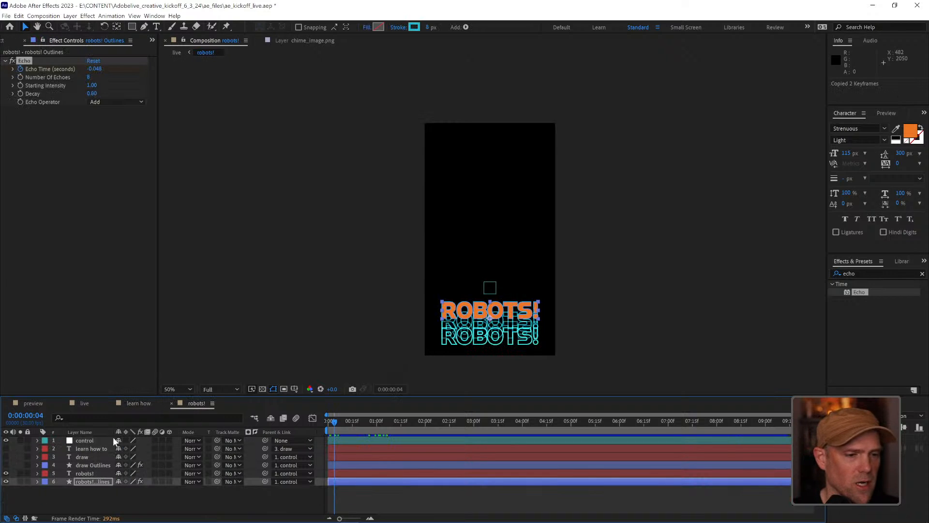
{"action": "left_click", "coordinate": [83, 438]}
{"action": "left_click_drag", "start_coordinate": [334, 422], "coordinate": [326, 420]}
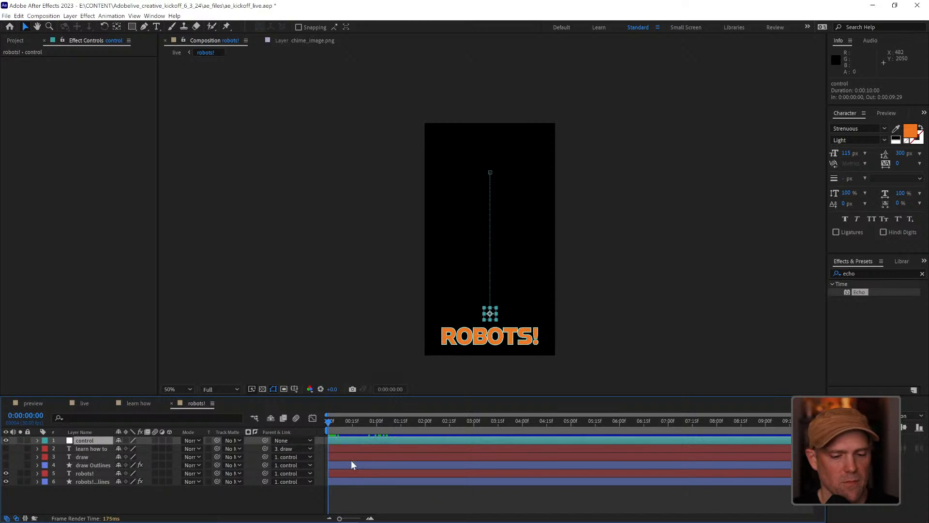
{"action": "key", "text": "ctrl+v"}
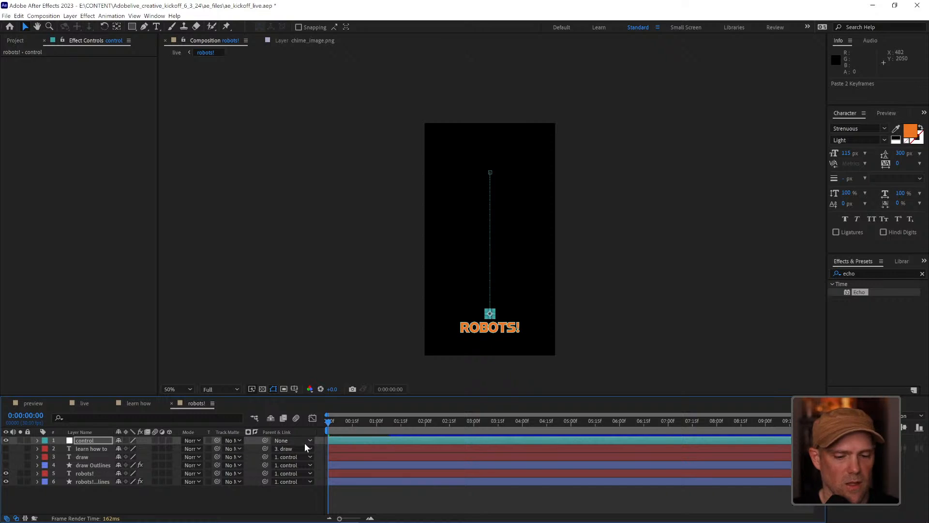
{"action": "key", "text": "u"}
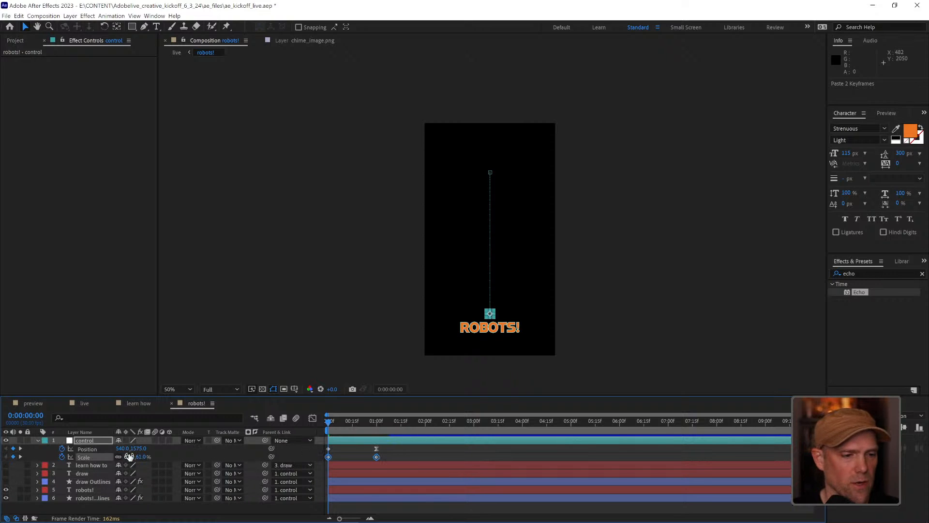
{"action": "left_click_drag", "start_coordinate": [333, 423], "coordinate": [362, 417]}
Preview the staggered, growing title over the artwork in the live composition
{"action": "left_click", "coordinate": [84, 403]}
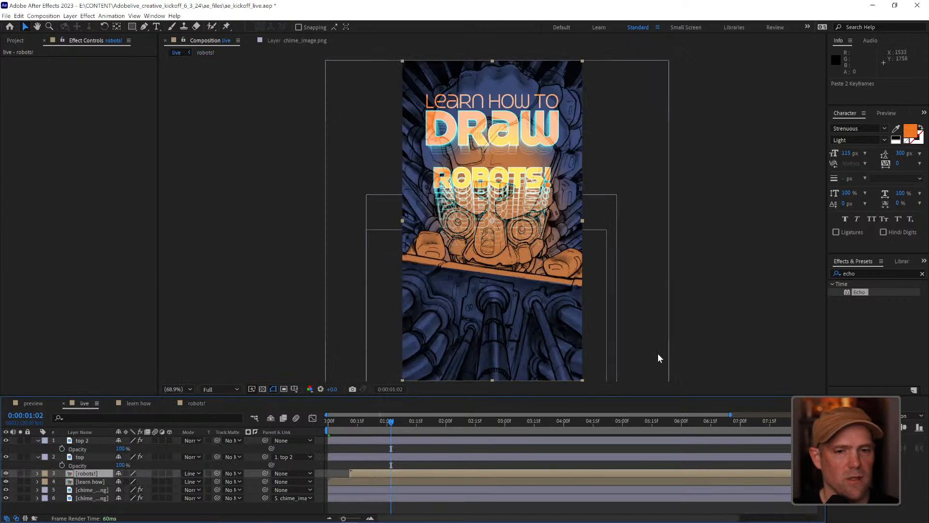
{"action": "key", "text": "space"}
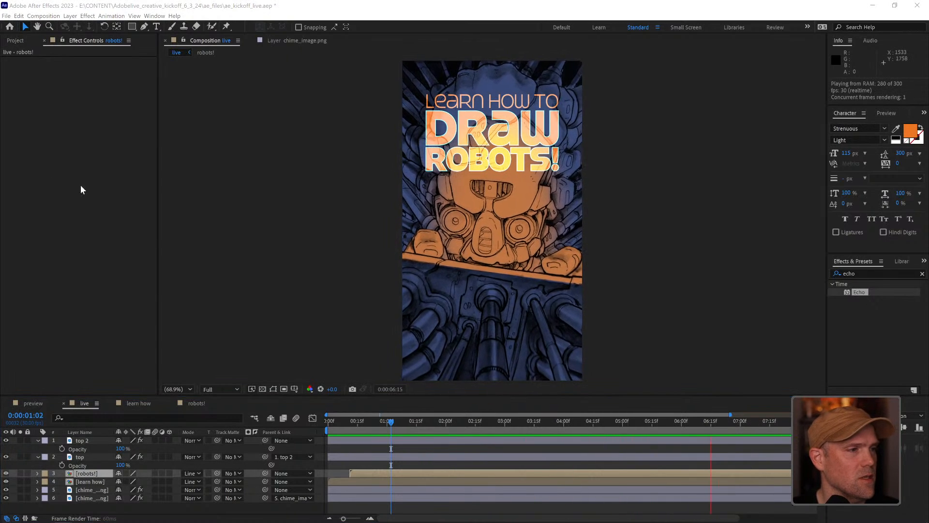
{"action": "key", "text": "space"}
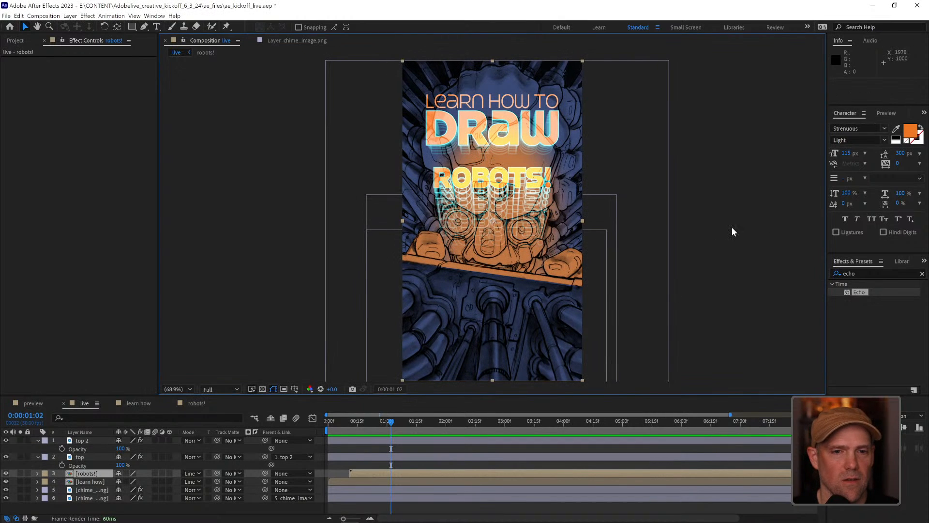
{"action": "key", "text": "space"}
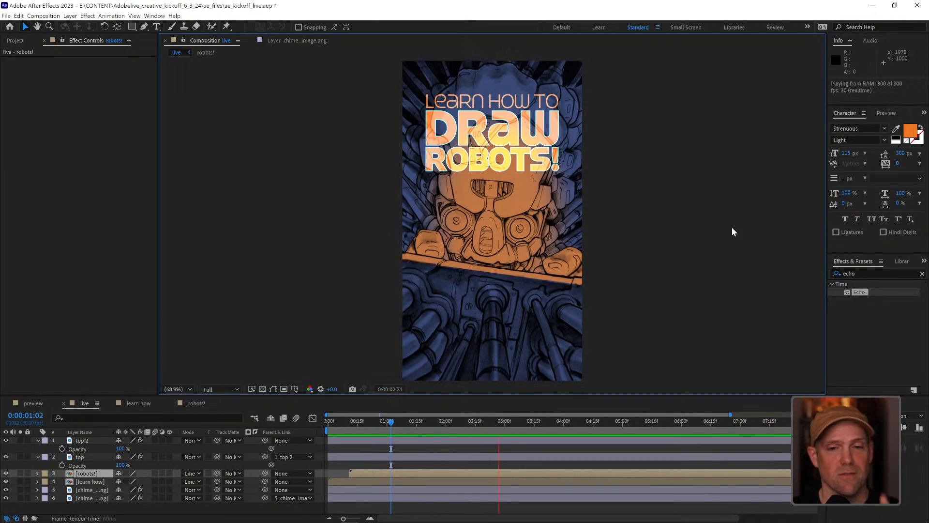
{"action": "key", "text": "space"}
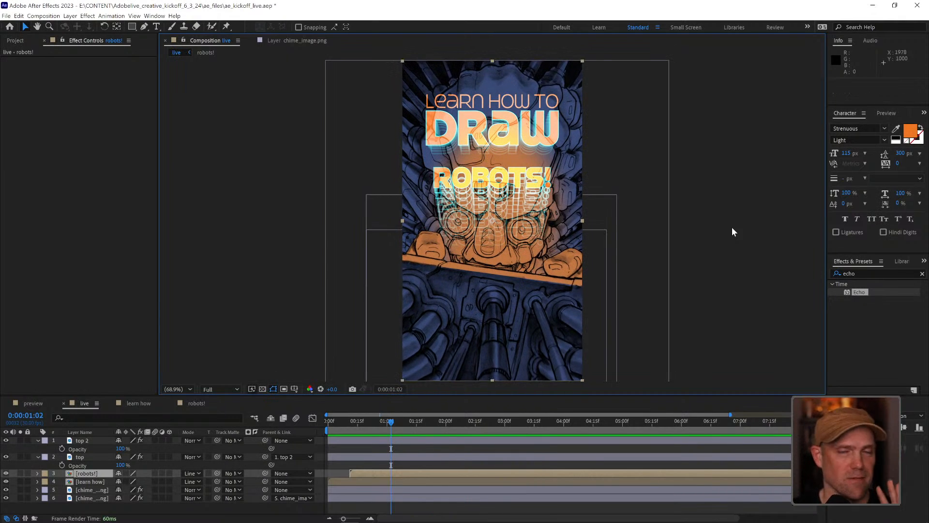
{"action": "key", "text": "space"}
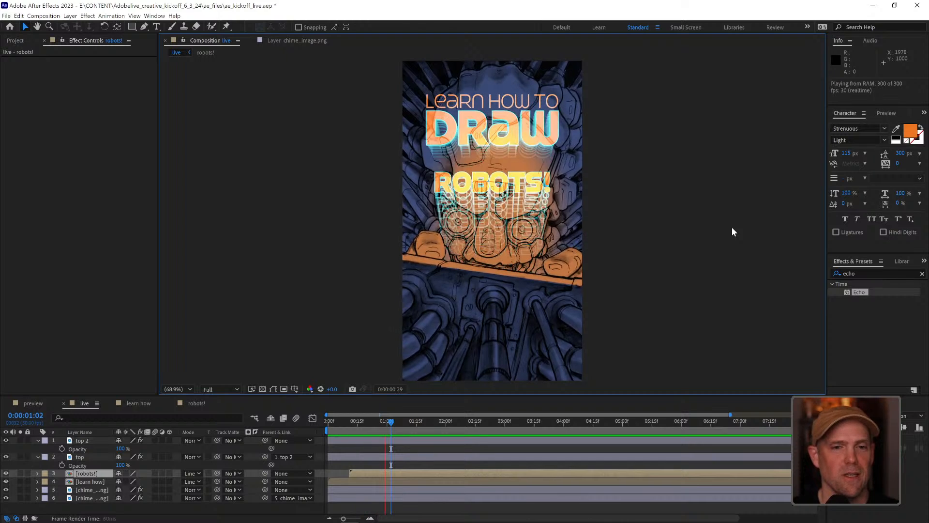
{"action": "key", "text": "space"}
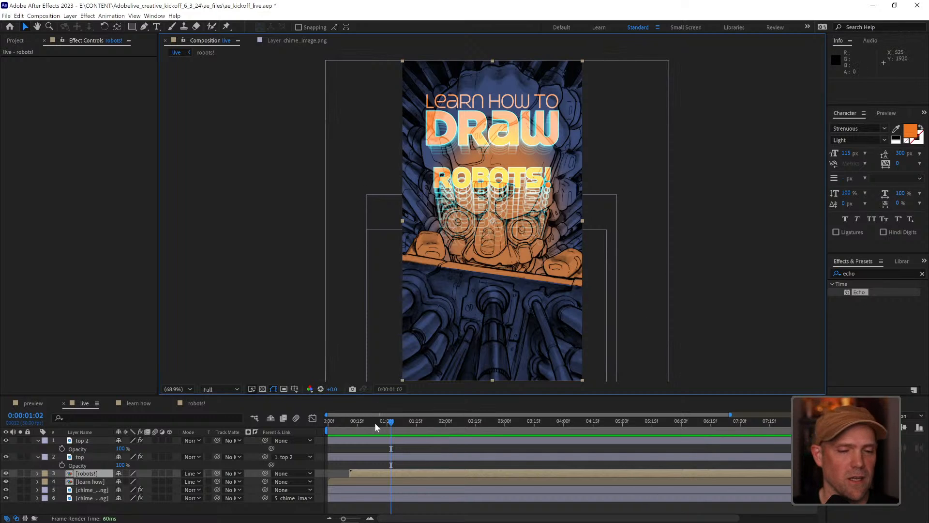
Examine the title's motion against the top and top 2 layers in the live composition between 0:00:01:08 and 0:00:00:04
{"action": "mouse_move", "coordinate": [391, 420]}
{"action": "left_mouse_down"}
{"action": "mouse_move", "coordinate": [357, 420]}
{"action": "mouse_move", "coordinate": [403, 418]}
{"action": "left_mouse_up"}
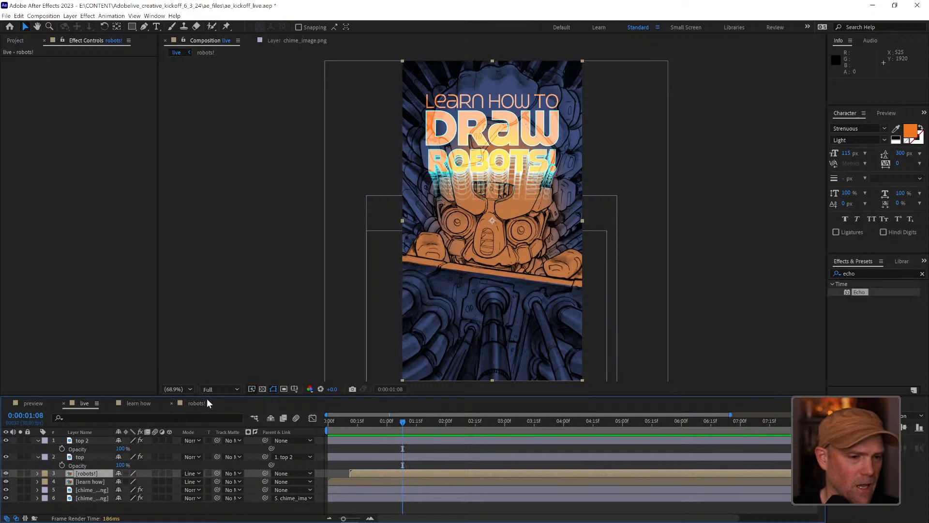
{"action": "left_click", "coordinate": [95, 472]}
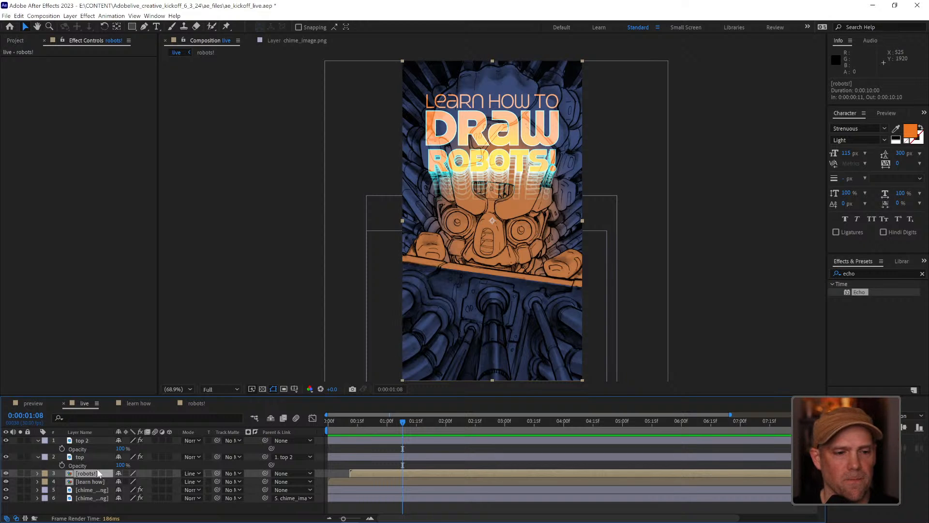
{"action": "left_click", "coordinate": [445, 457]}
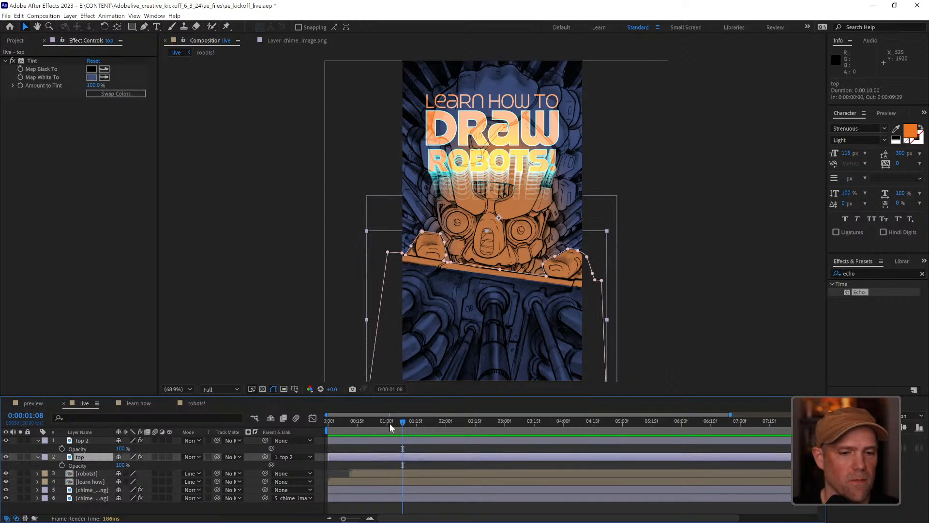
{"action": "left_click_drag", "start_coordinate": [390, 423], "coordinate": [368, 425]}
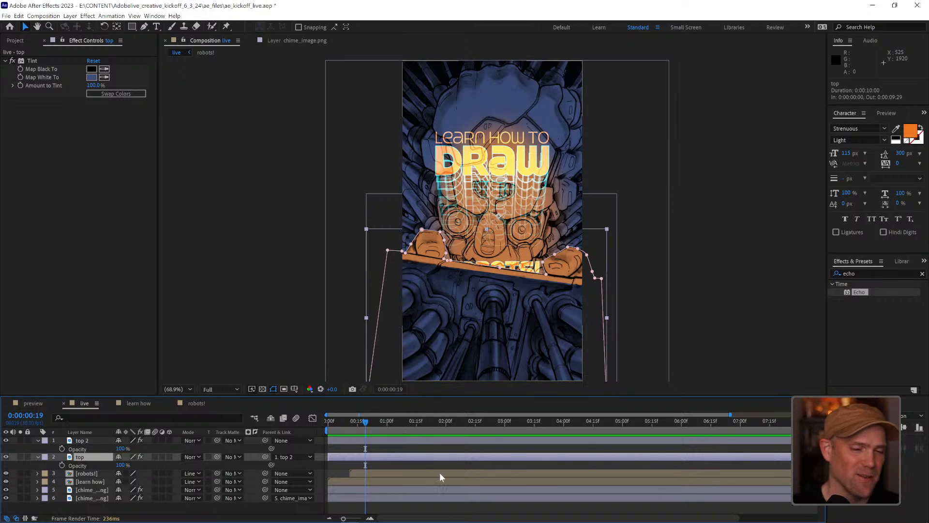
{"action": "left_click_drag", "start_coordinate": [365, 422], "coordinate": [355, 416]}
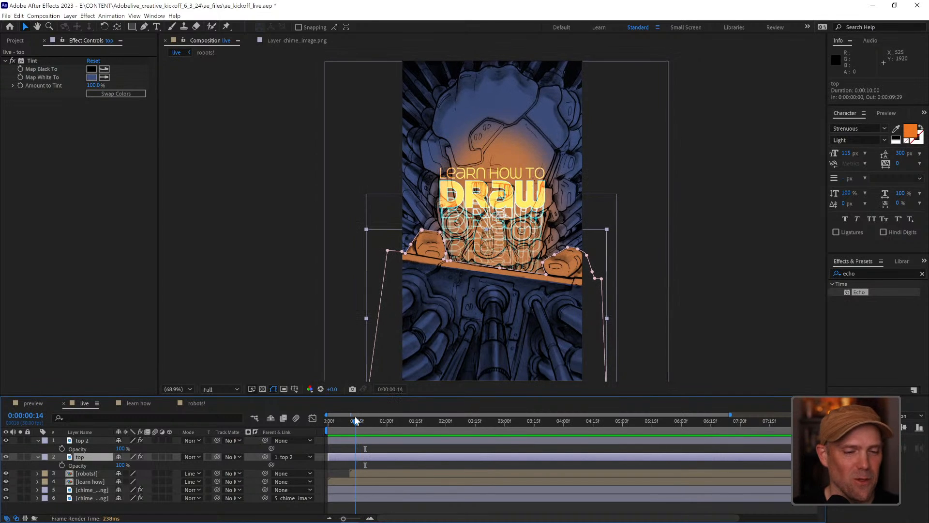
{"action": "left_click", "coordinate": [94, 440]}
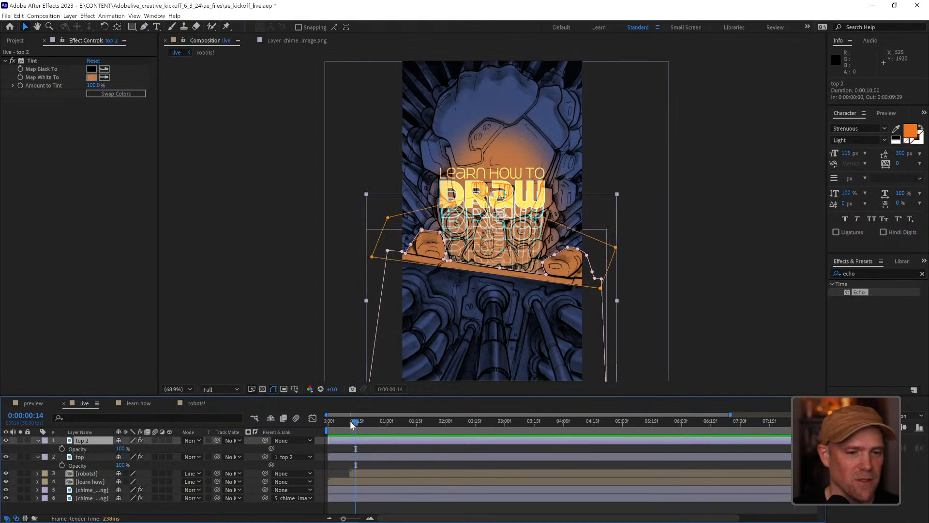
{"action": "mouse_move", "coordinate": [350, 420]}
{"action": "left_mouse_down"}
{"action": "mouse_move", "coordinate": [309, 420]}
{"action": "mouse_move", "coordinate": [336, 419]}
{"action": "left_mouse_up"}
Identify the orange-tinted chime_image.png layer by toggling its visibility and add an Opacity keyframe at 100% at 0:00:00:00
{"action": "left_click", "coordinate": [96, 490]}
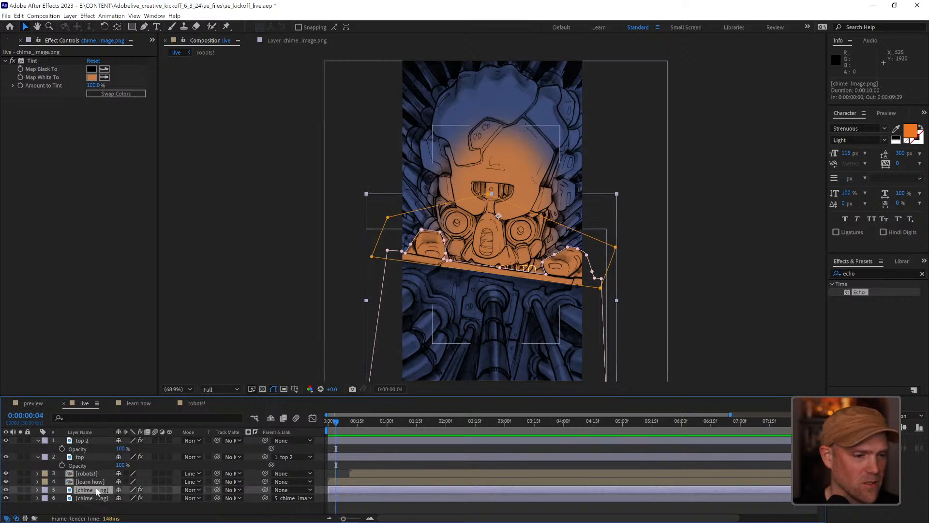
{"action": "left_click", "coordinate": [6, 490]}
{"action": "left_click", "coordinate": [6, 490]}
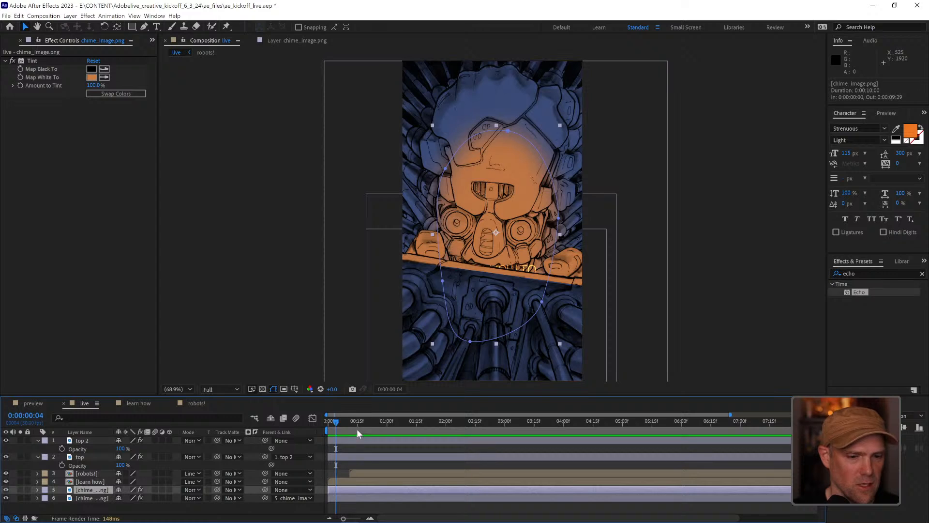
{"action": "left_click_drag", "start_coordinate": [333, 421], "coordinate": [317, 420]}
{"action": "key", "text": "t"}
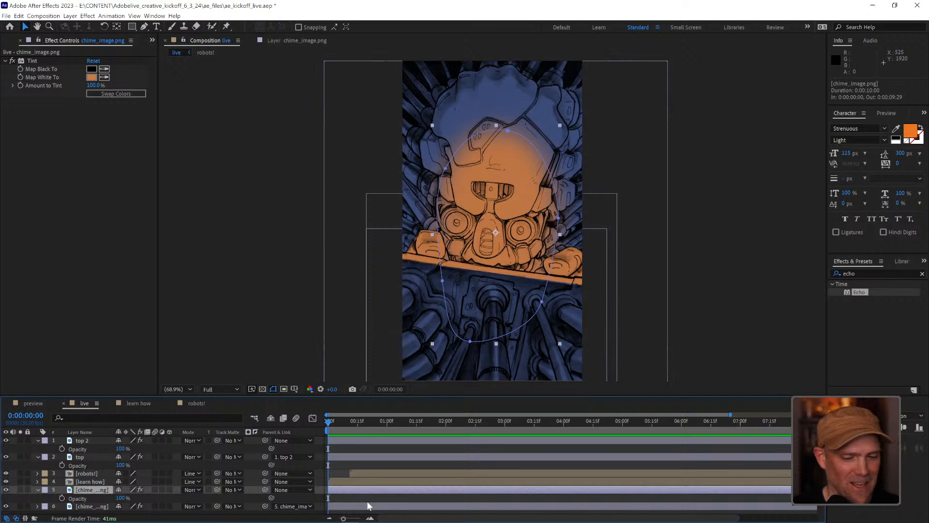
{"action": "left_click", "coordinate": [62, 498]}
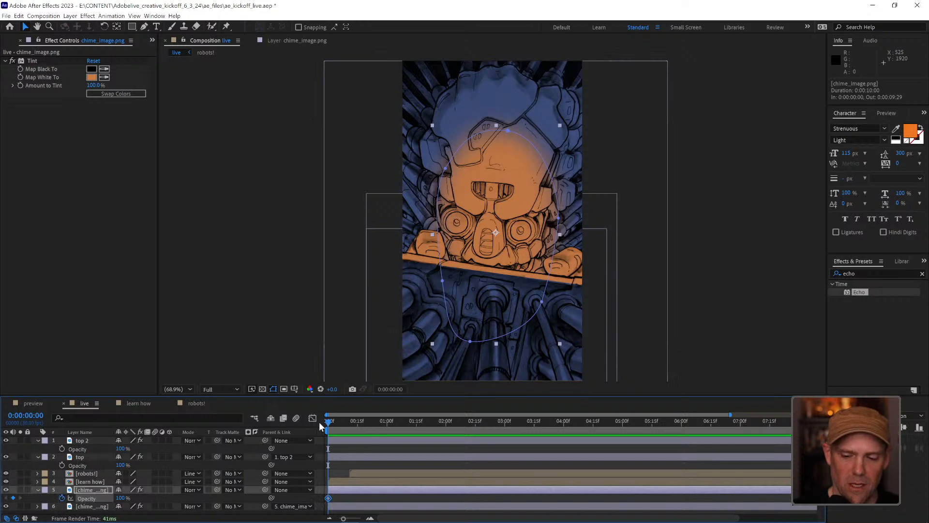
Set the orange-tinted chime_image.png layer's Opacity to 90% at 0:00:00:02
{"action": "key", "text": "Page_Down"}
{"action": "key", "text": "Page_Down"}
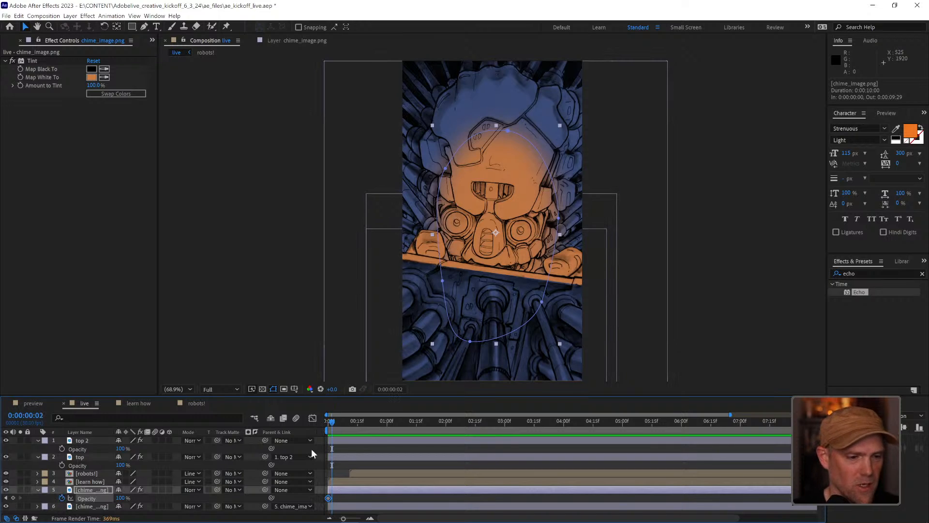
{"action": "left_click", "coordinate": [122, 499]}
{"action": "type", "text": "9"}
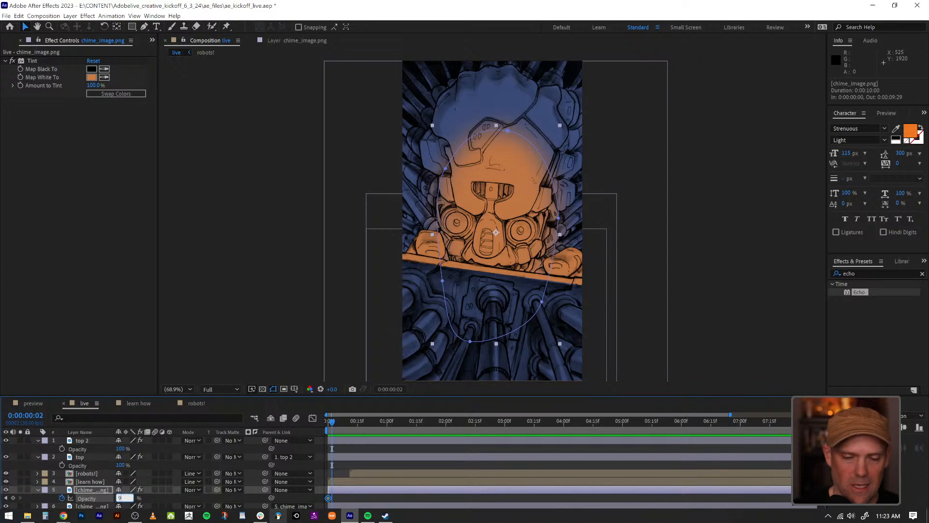
{"action": "type", "text": "0"}
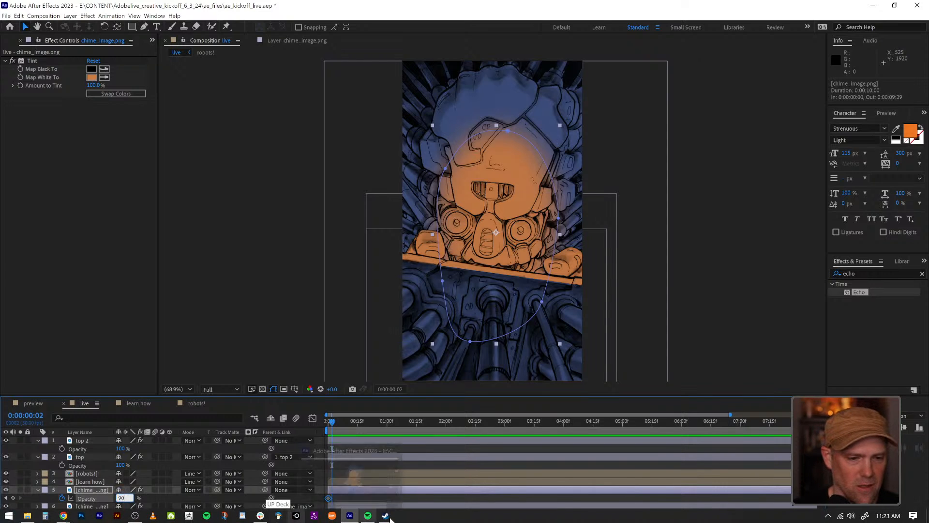
{"action": "left_click", "coordinate": [480, 499]}
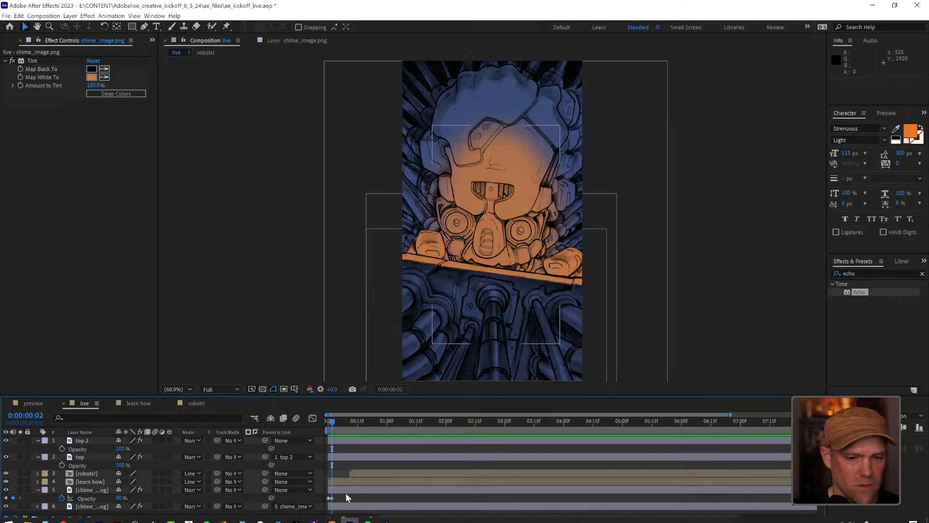
Set the orange-tinted chime_image.png layer's Opacity to 100% at 0:00:00:04
{"action": "key", "text": "Page_Down"}
{"action": "key", "text": "Page_Down"}
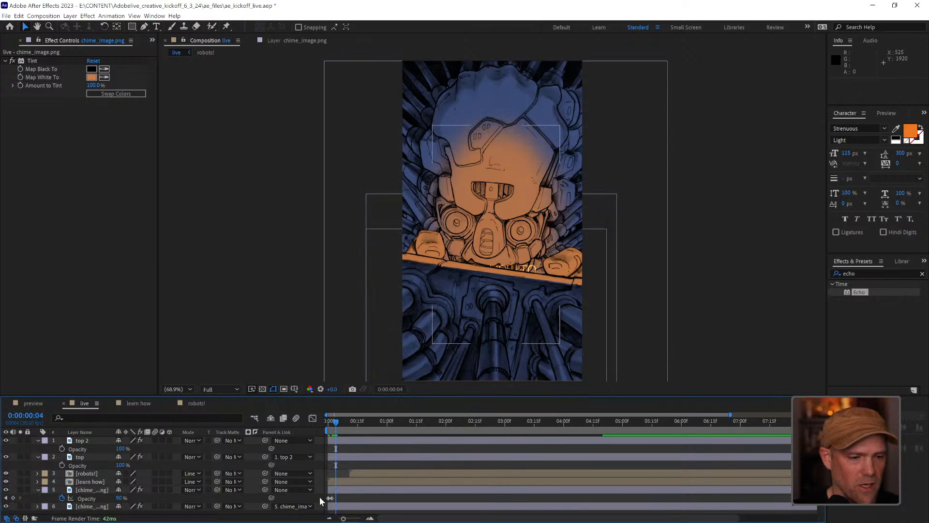
{"action": "left_click", "coordinate": [120, 499]}
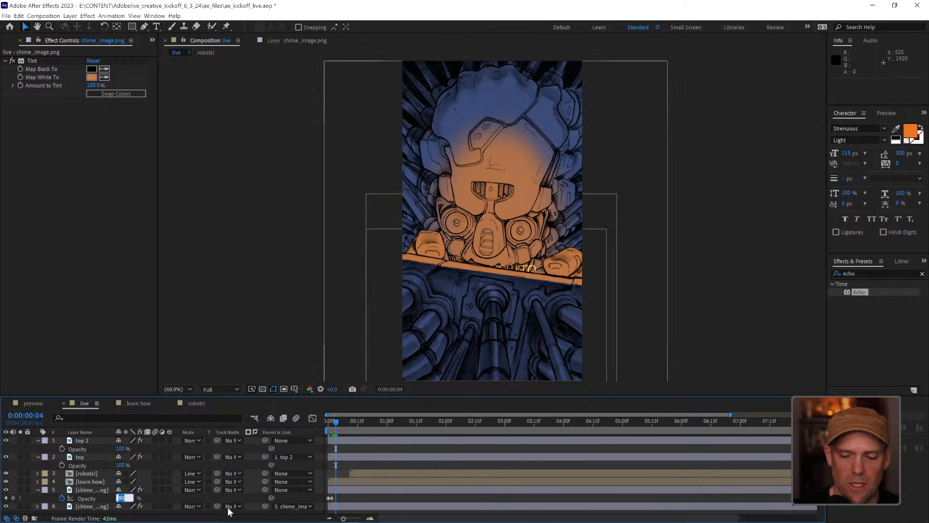
{"action": "type", "text": "100"}
{"action": "key", "text": "Return"}
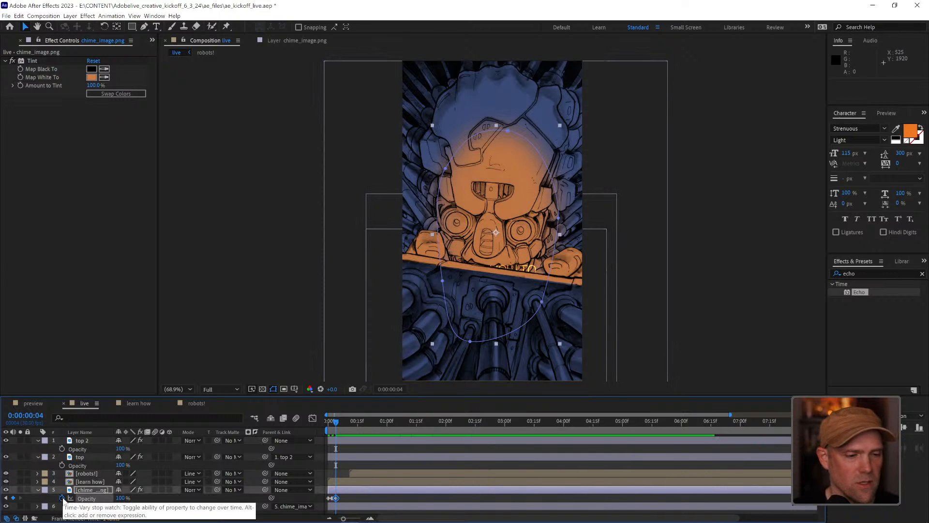
Add a loopOut() expression to the orange-tinted chime_image.png layer's Opacity and check the frame at 0:00:03:10
{"action": "left_click", "coordinate": [62, 499], "text": "alt"}
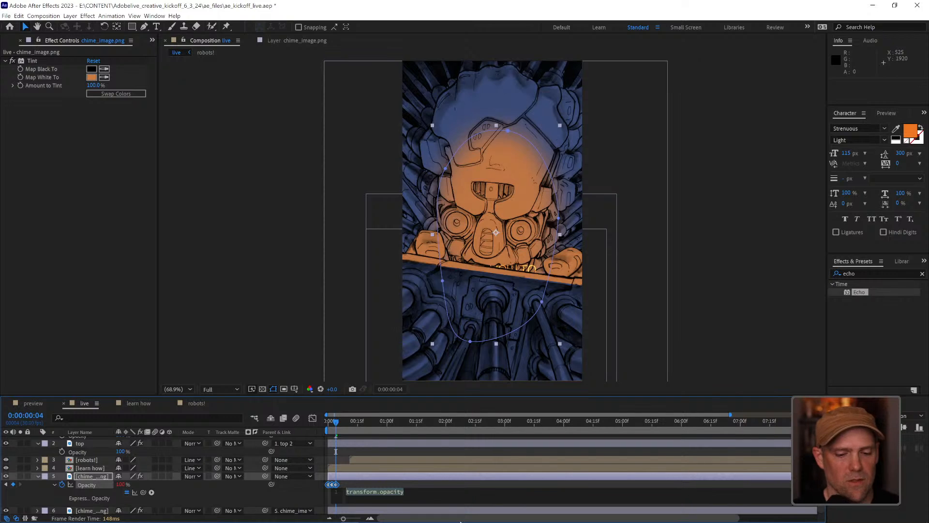
{"action": "type", "text": "loop"}
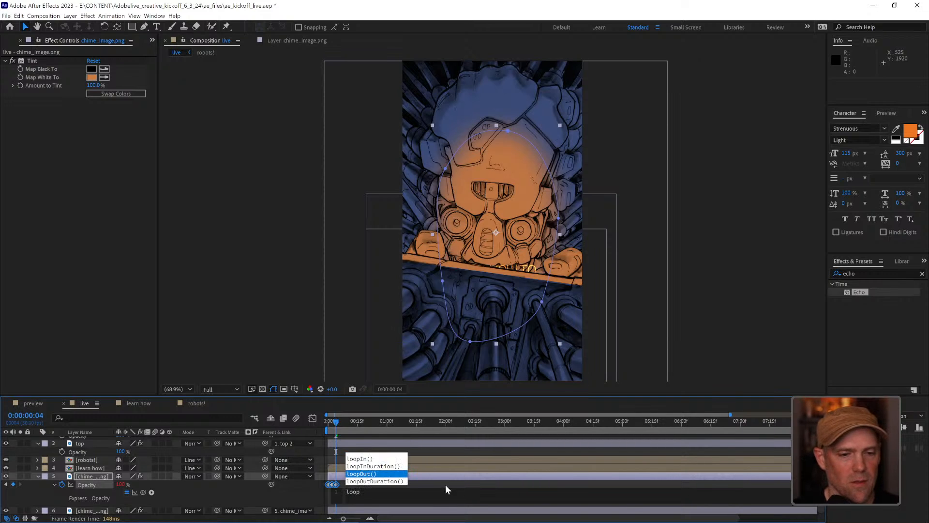
{"action": "key", "text": "Return"}
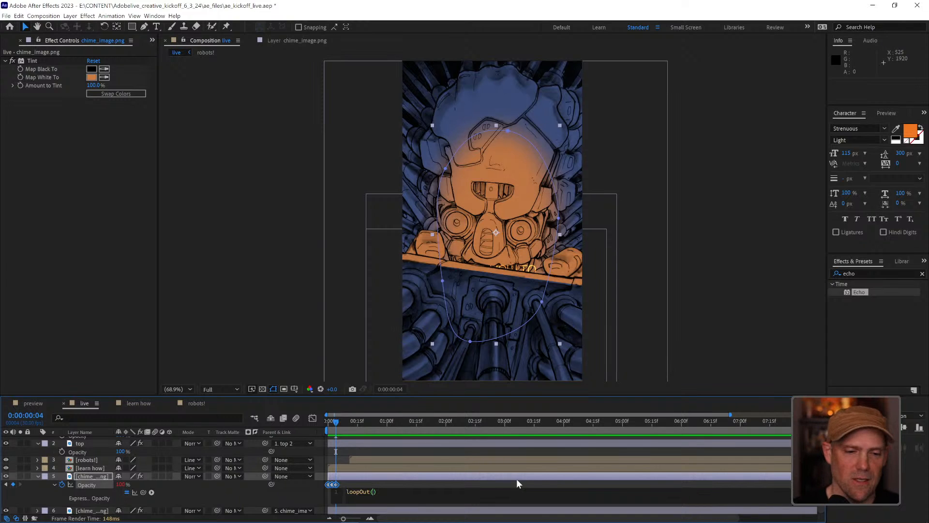
{"action": "left_click", "coordinate": [525, 418]}
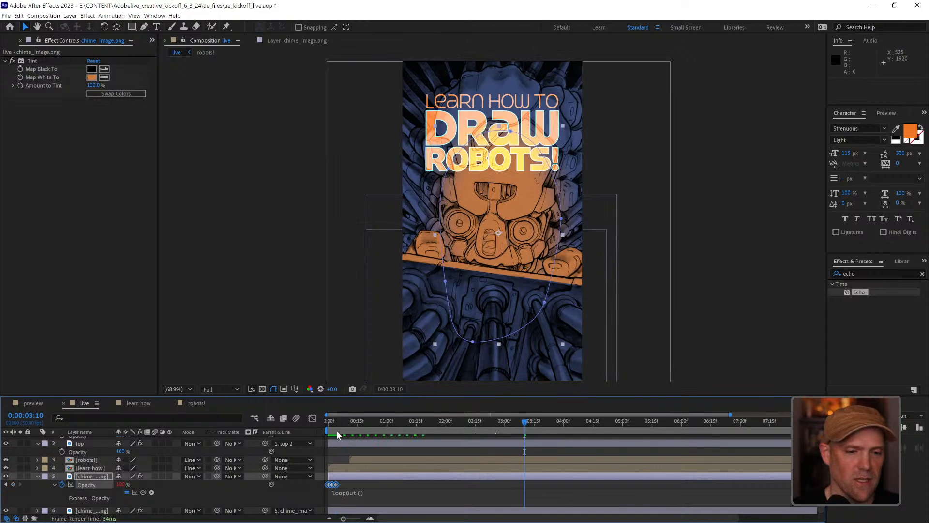
Play the live composition from the start to review the looping opacity flicker
{"action": "key", "text": "Home"}
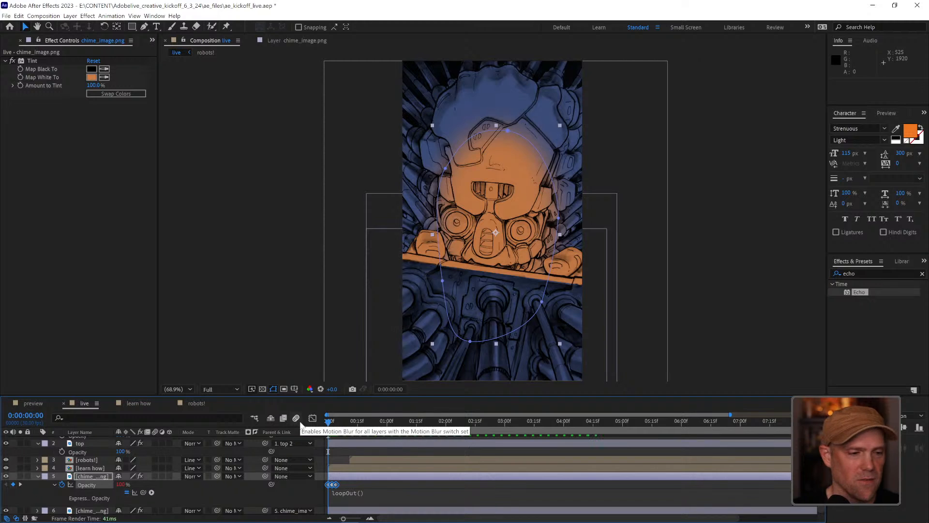
{"action": "key", "text": "space"}
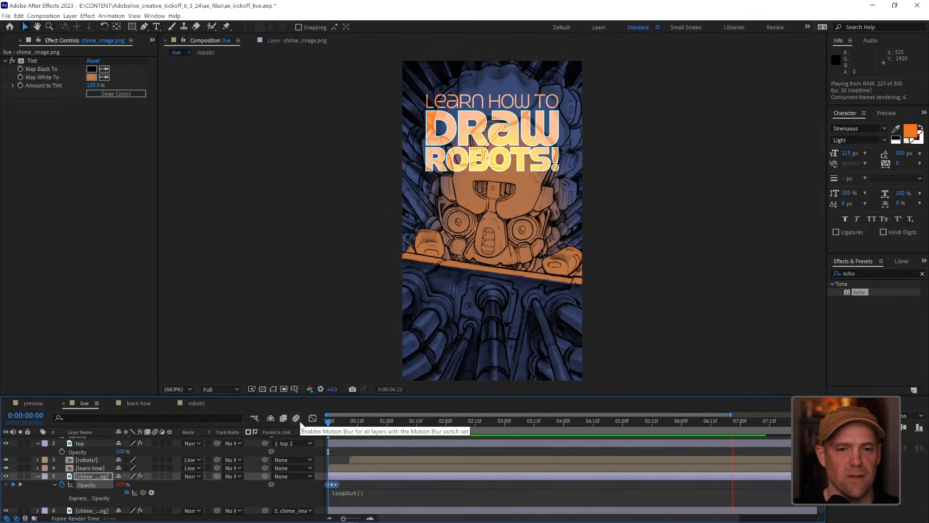
Remove the orange-tinted chime_image.png layer's loopOut() expression, play the composition to compare, and undo the removal
{"action": "left_click", "coordinate": [419, 494]}
{"action": "key", "text": "BackSpace"}
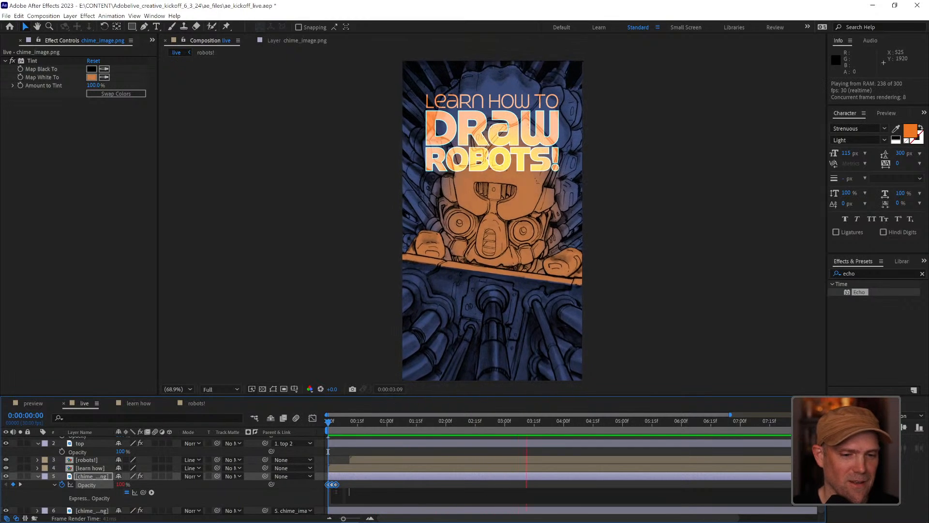
{"action": "left_click", "coordinate": [515, 458]}
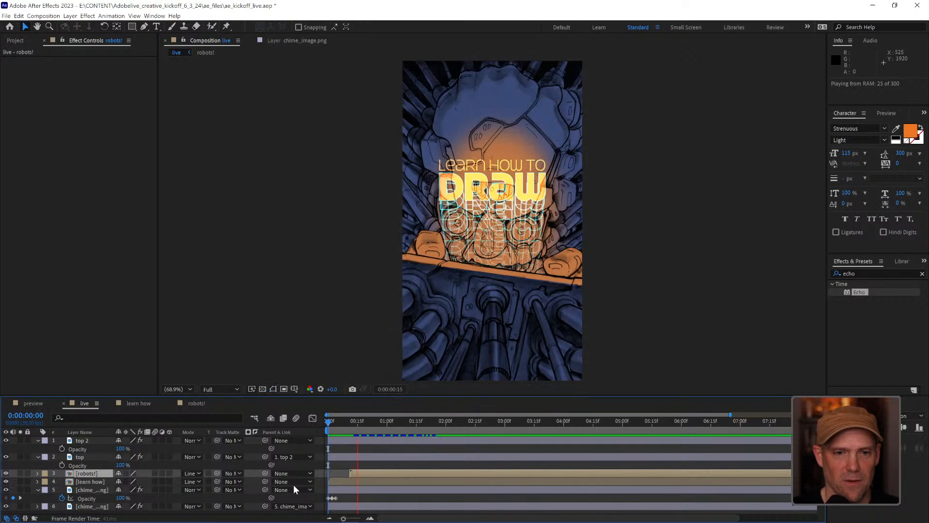
{"action": "key", "text": "space"}
{"action": "key", "text": "space"}
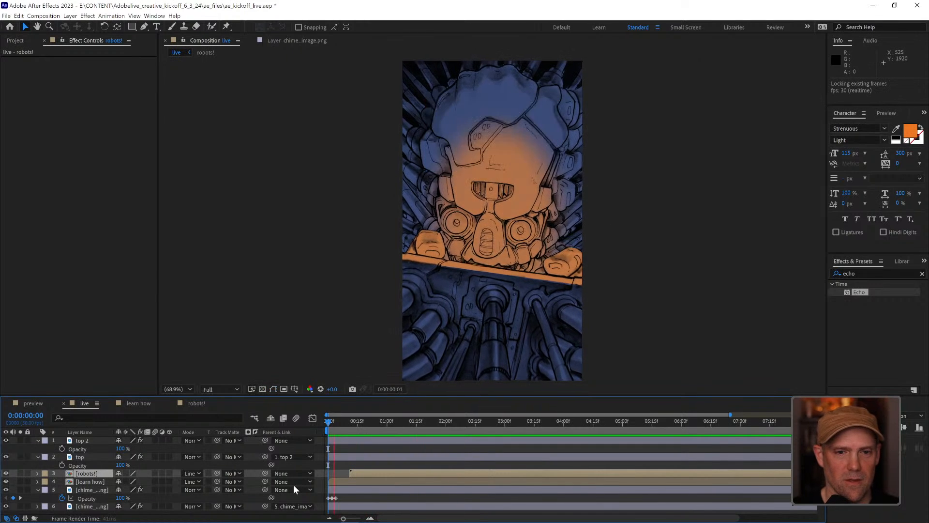
{"action": "key", "text": "space"}
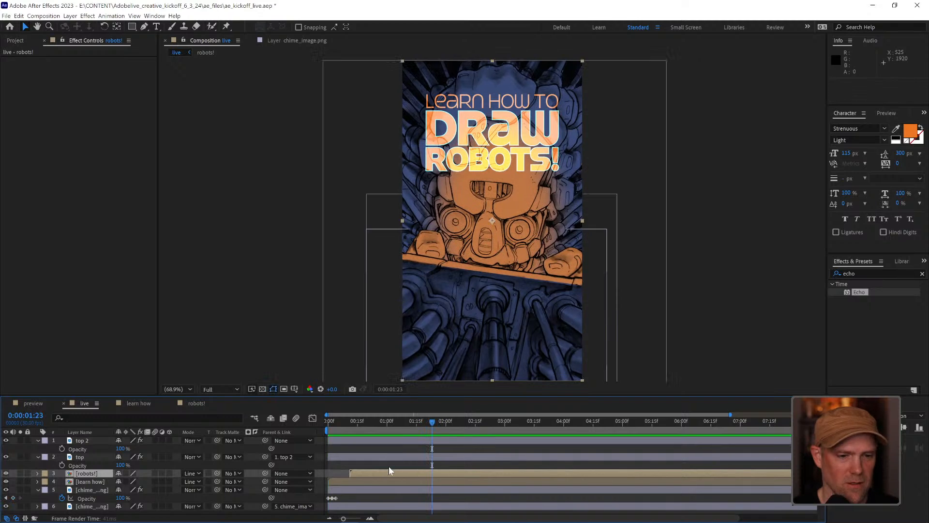
{"action": "key", "text": "ctrl+z"}
{"action": "key", "text": "Home"}
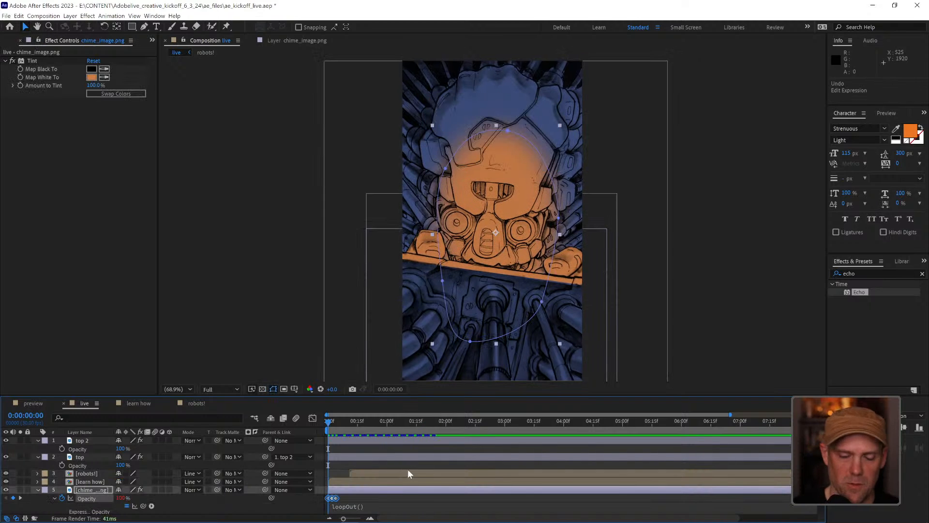
Copy the orange-tinted chime_image.png layer's looping Opacity animation onto the top 2 layer at 0:00:00:00, toggling top 2's visibility to identify it
{"action": "left_click", "coordinate": [197, 500]}
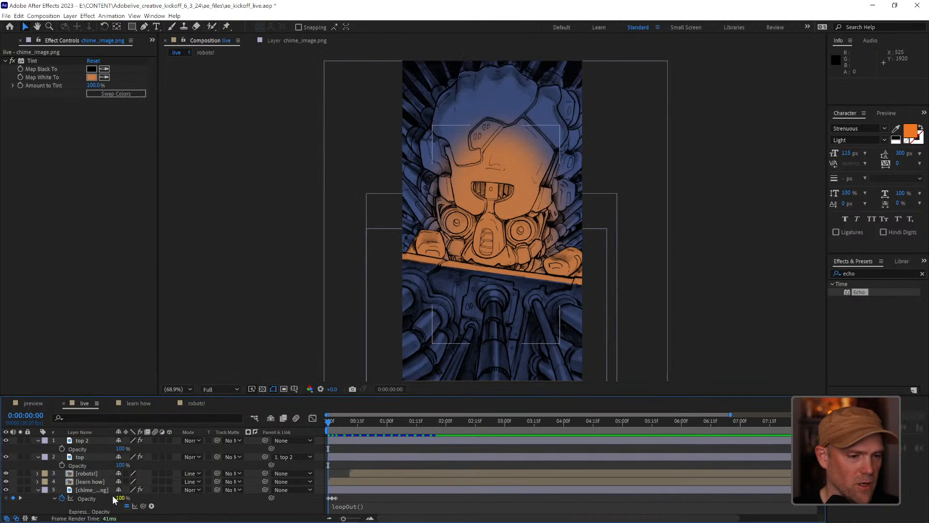
{"action": "left_click", "coordinate": [92, 497]}
{"action": "key", "text": "ctrl+c"}
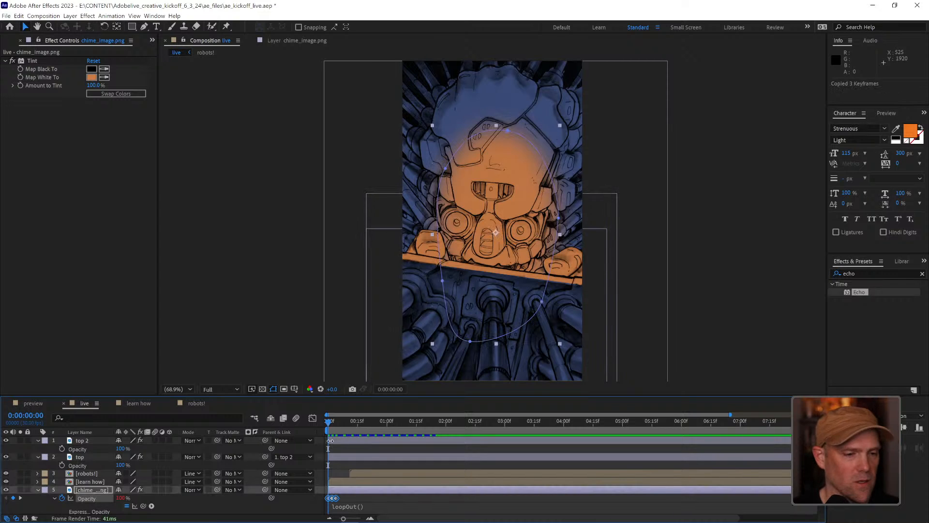
{"action": "left_click", "coordinate": [37, 489]}
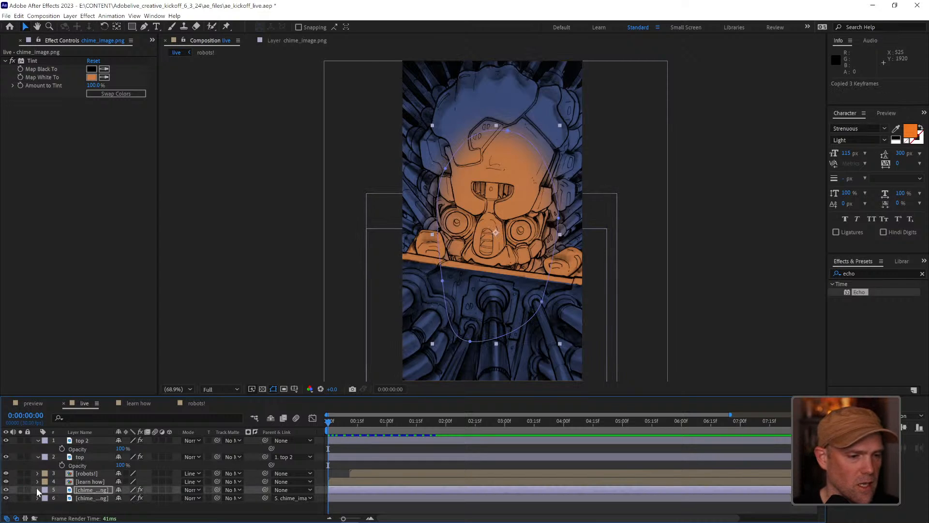
{"action": "left_click", "coordinate": [91, 440]}
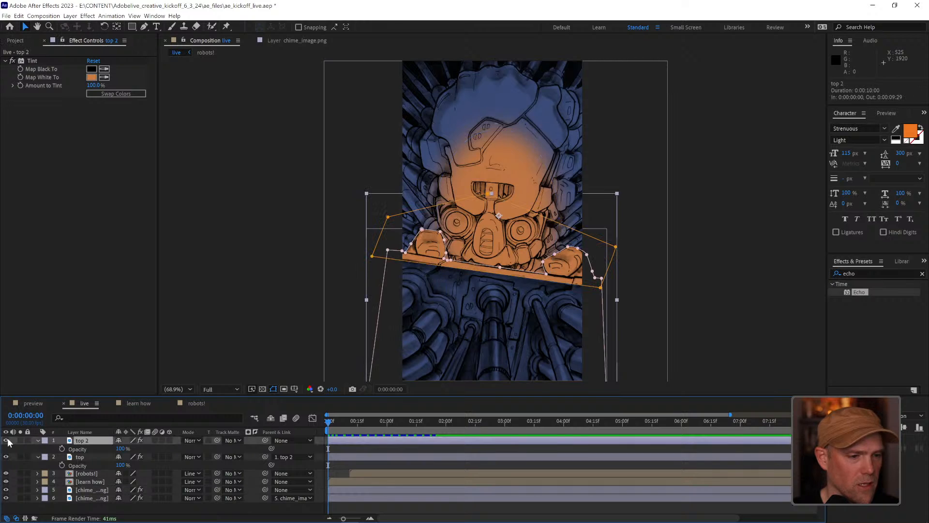
{"action": "left_click", "coordinate": [6, 441]}
{"action": "left_click", "coordinate": [6, 440]}
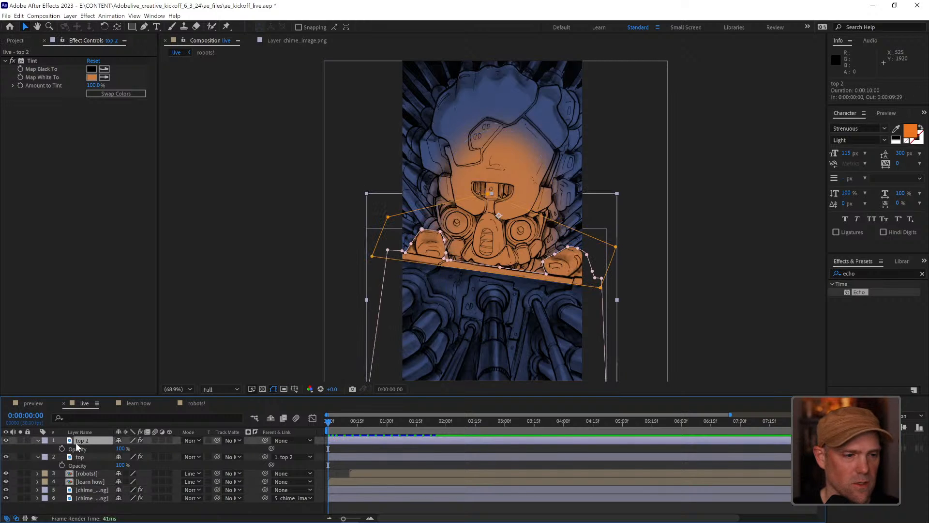
{"action": "key", "text": "ctrl+v"}
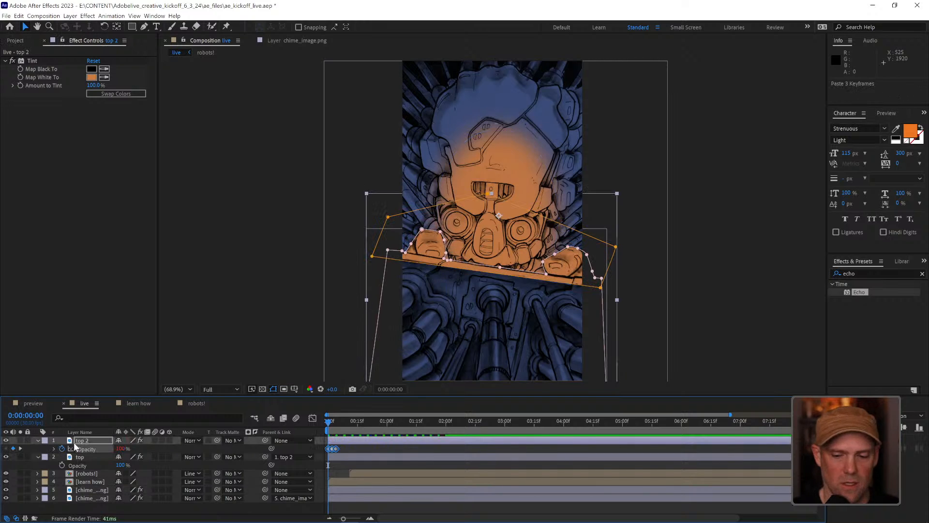
Play the composition to check the flicker on the top 2 layer
{"action": "left_click_drag", "start_coordinate": [335, 420], "coordinate": [341, 416]}
{"action": "key", "text": "space"}
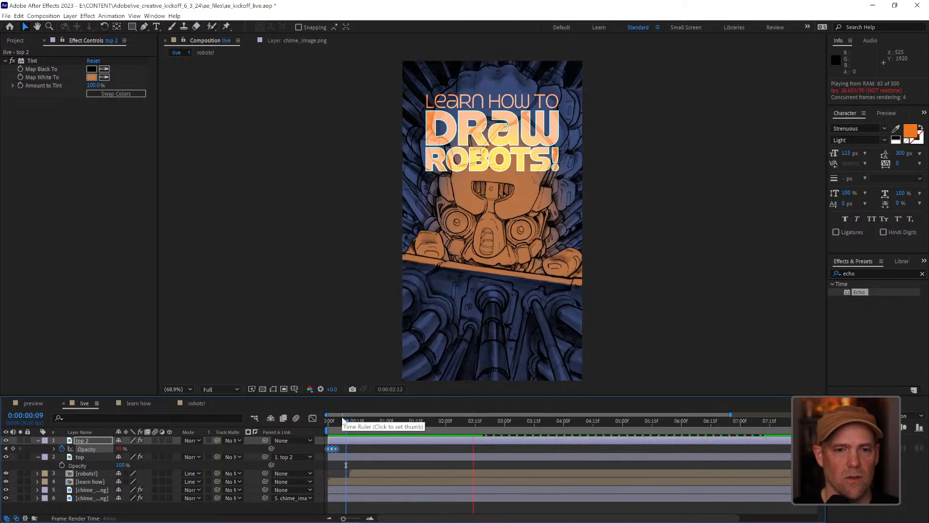
{"action": "key", "text": "space"}
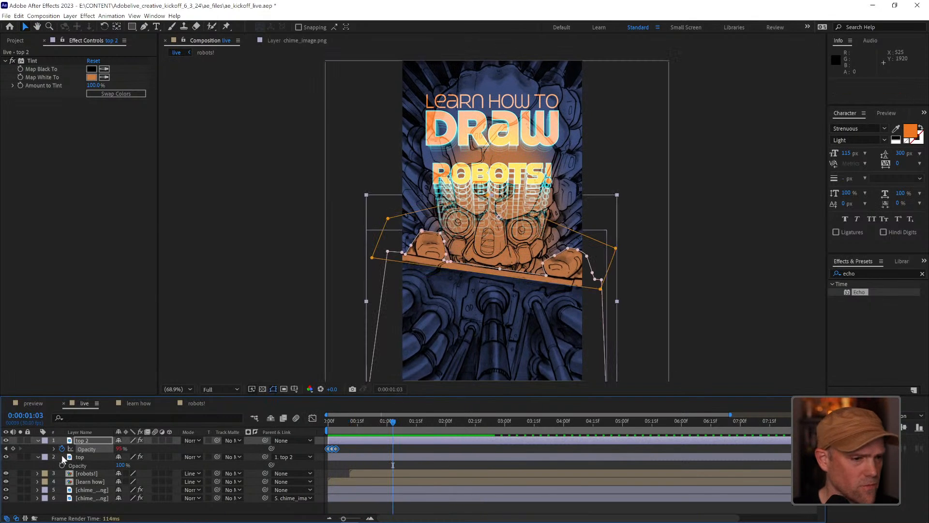
Paste the looping Opacity animation onto the robots! and learn how layers at 0:00:01:03 and preview the composition
{"action": "left_click", "coordinate": [89, 474]}
{"action": "left_click", "coordinate": [90, 481], "text": "shift"}
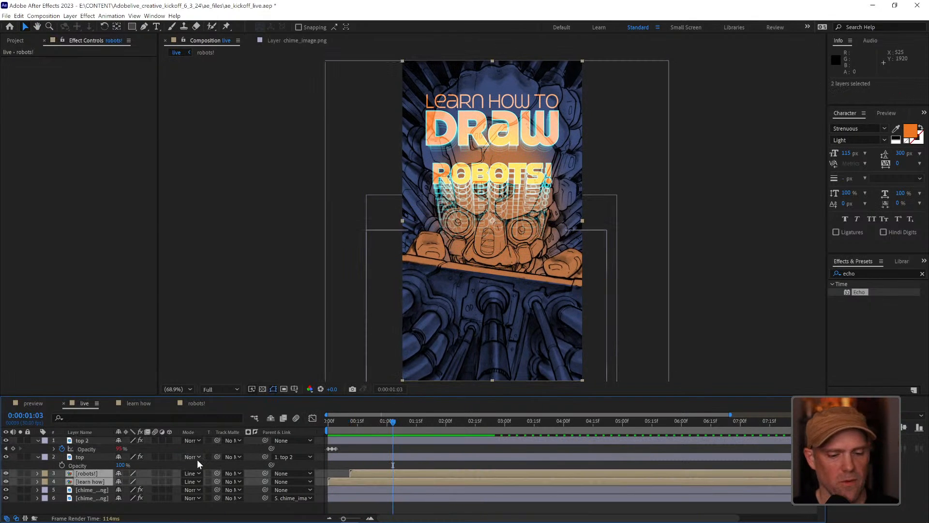
{"action": "key", "text": "ctrl+v"}
{"action": "key", "text": "space"}
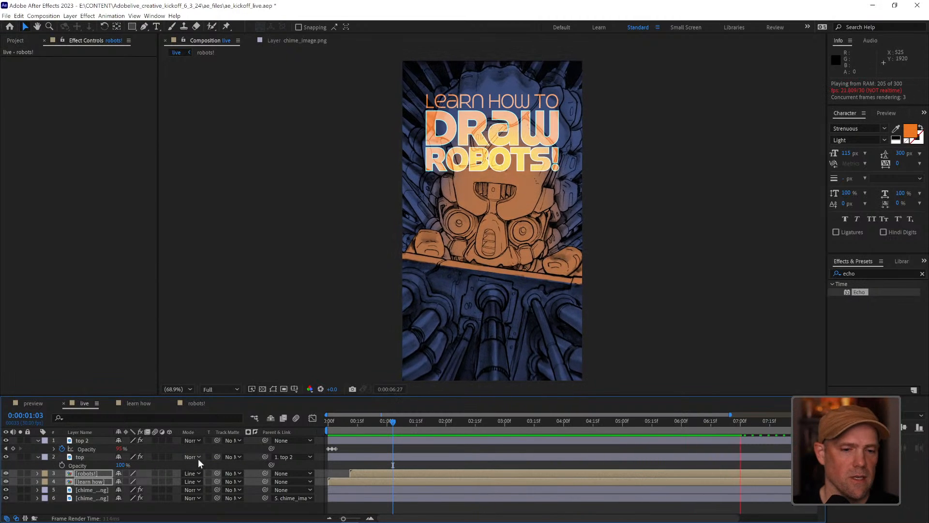
{"action": "key", "text": "space"}
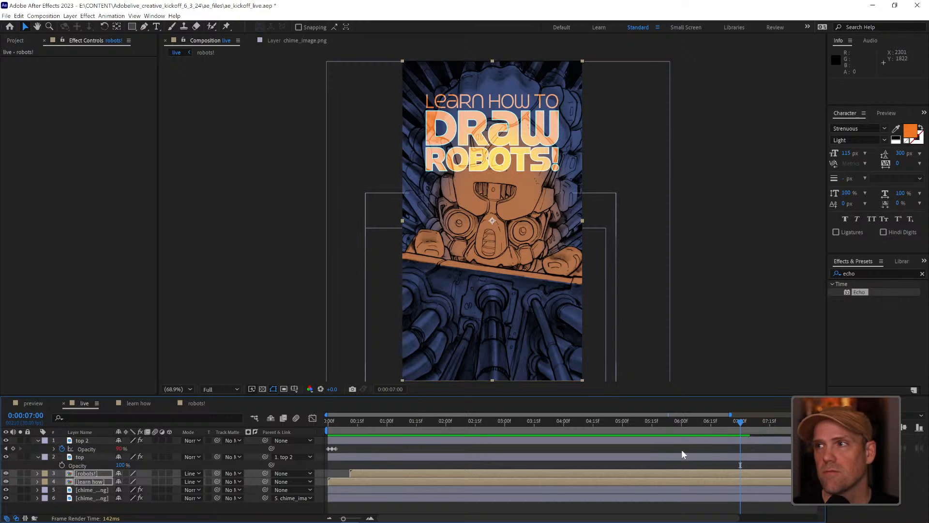
{"action": "left_click", "coordinate": [682, 450]}
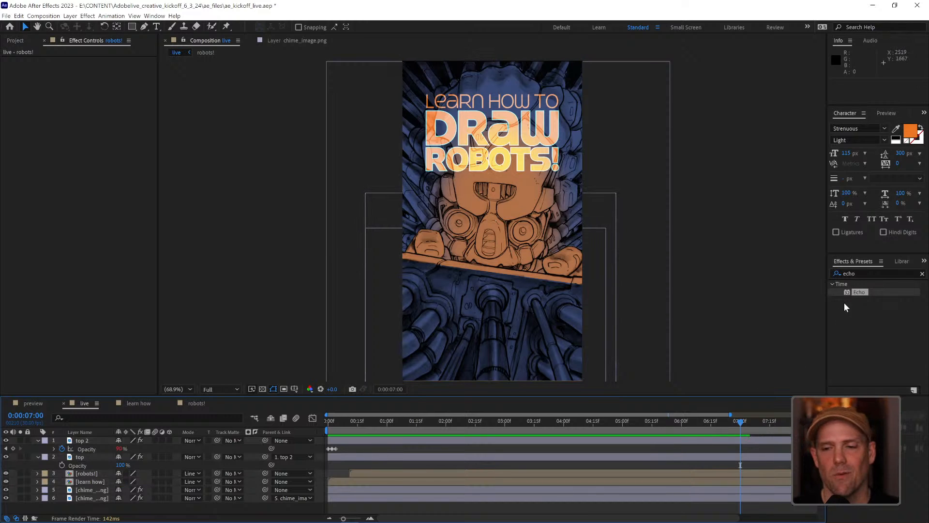
Search the effects for "glow" and apply the Stylize Glow effect to the robots! layer
{"action": "left_click", "coordinate": [859, 273]}
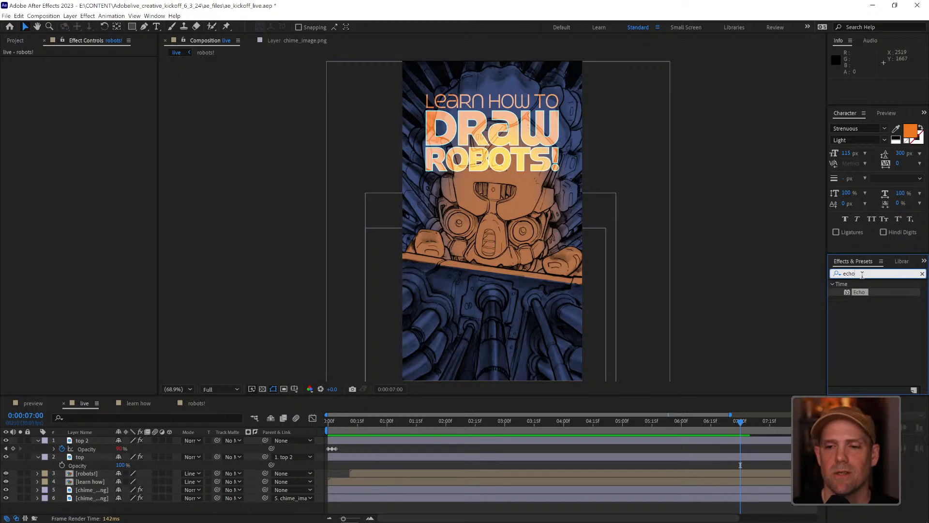
{"action": "double_click", "coordinate": [850, 274]}
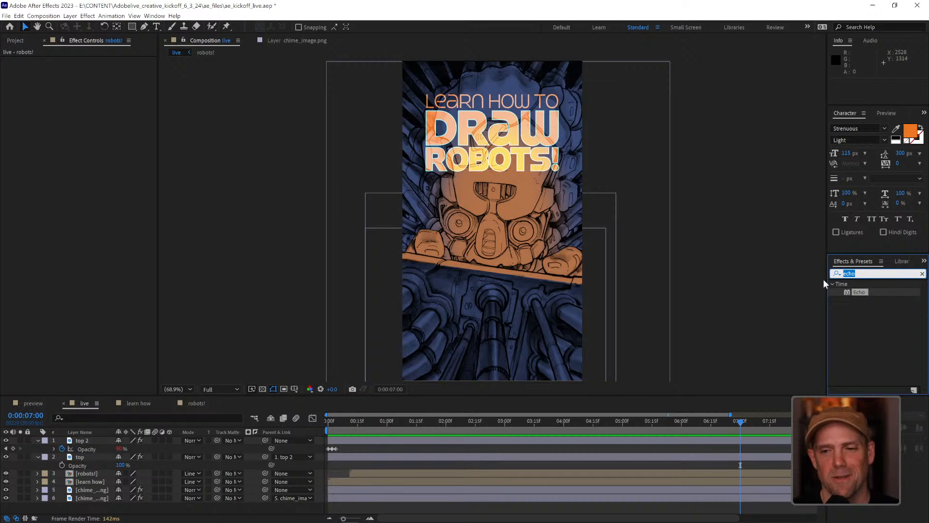
{"action": "type", "text": "glow"}
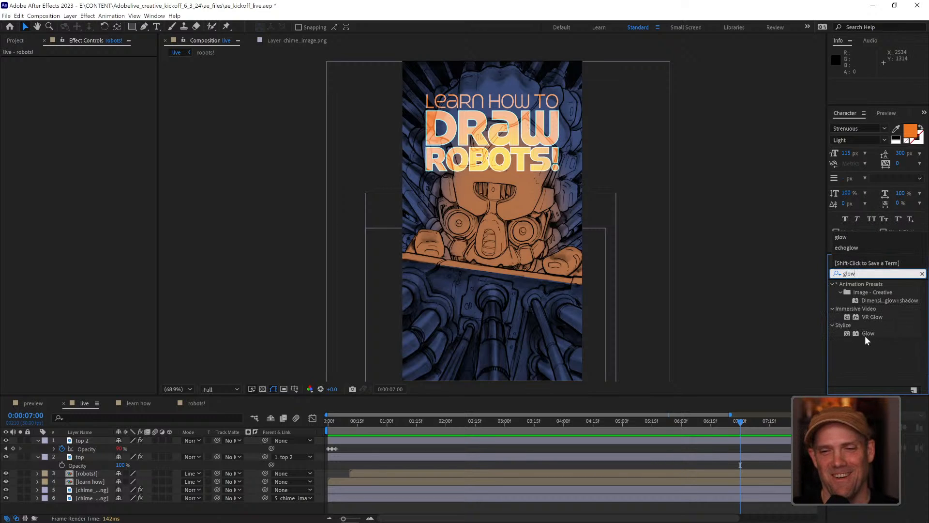
{"action": "left_click", "coordinate": [879, 358]}
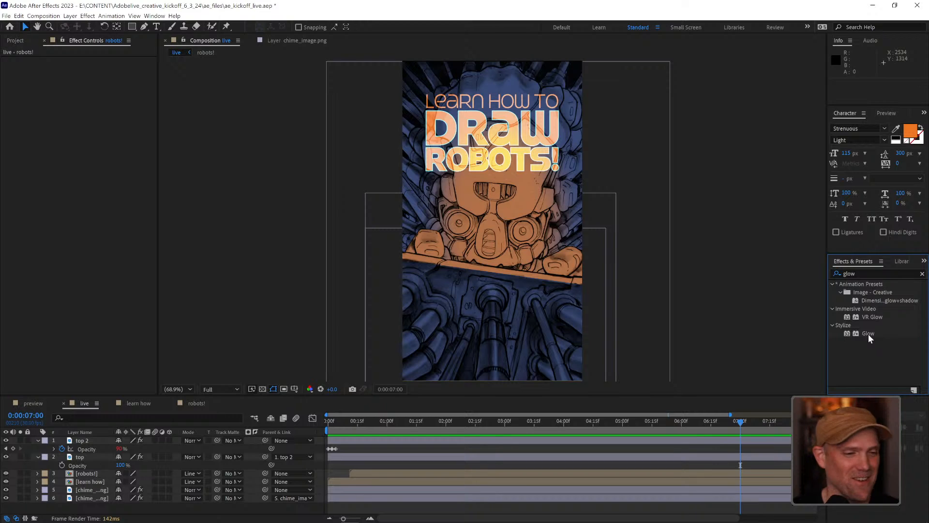
{"action": "left_click", "coordinate": [102, 473]}
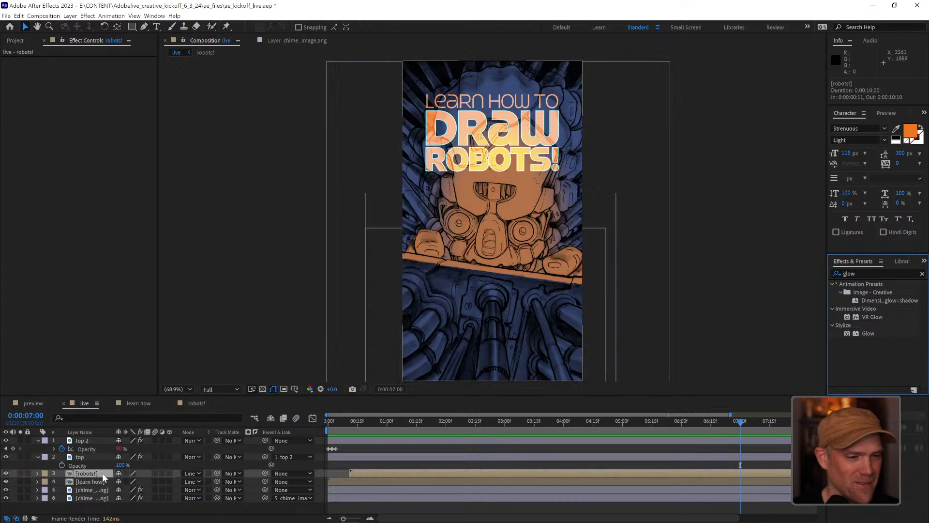
{"action": "left_click", "coordinate": [98, 456]}
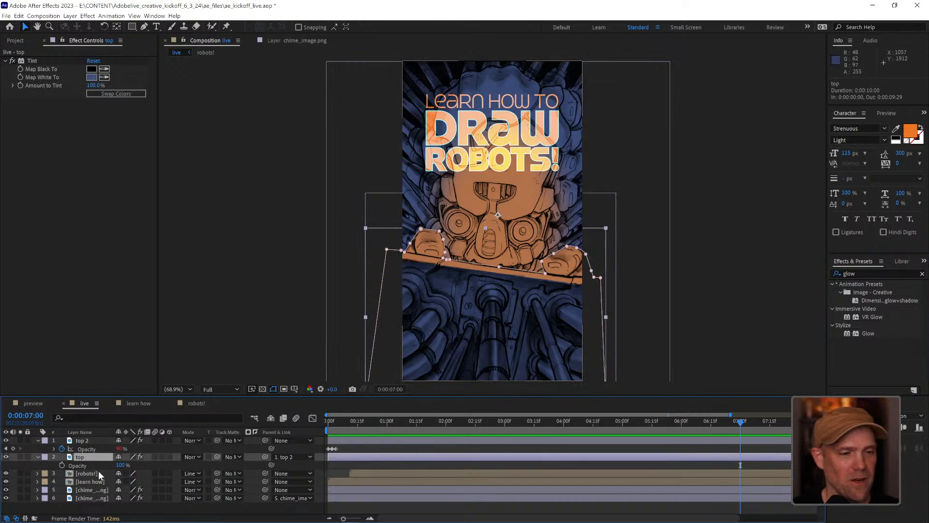
{"action": "left_click", "coordinate": [97, 472]}
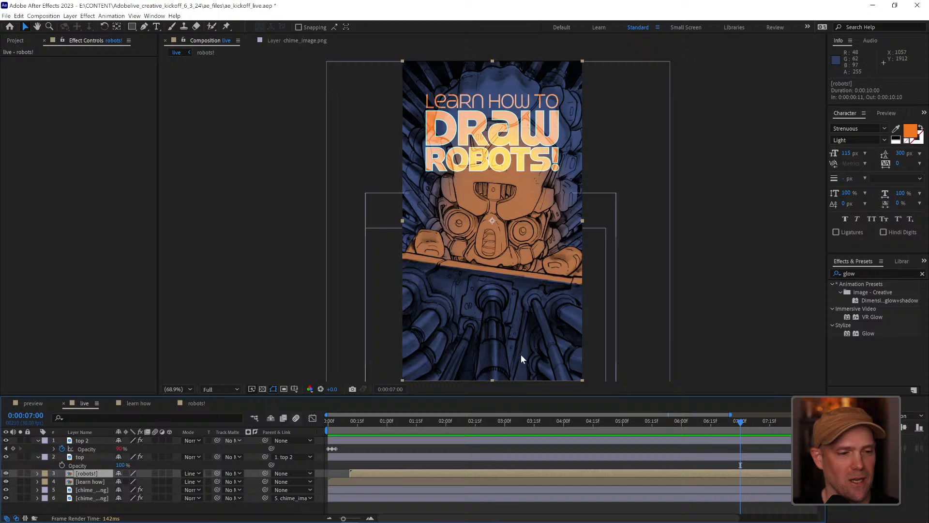
{"action": "double_click", "coordinate": [867, 333]}
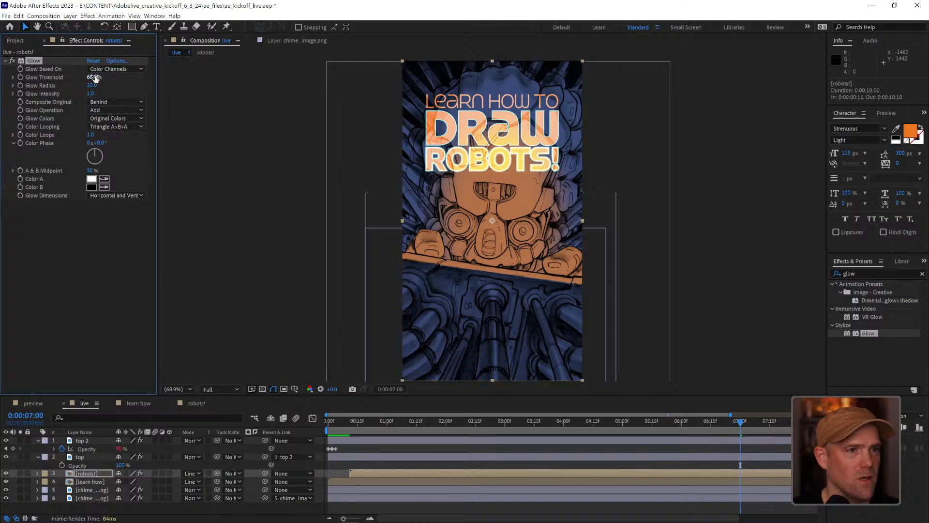
Set the robots! layer's Glow Threshold to 54.9% and Glow Radius to 7.0, and check the frame at 0:00:00:21
{"action": "mouse_move", "coordinate": [94, 77]}
{"action": "left_mouse_down"}
{"action": "mouse_move", "coordinate": [71, 73]}
{"action": "mouse_move", "coordinate": [97, 92]}
{"action": "left_mouse_up"}
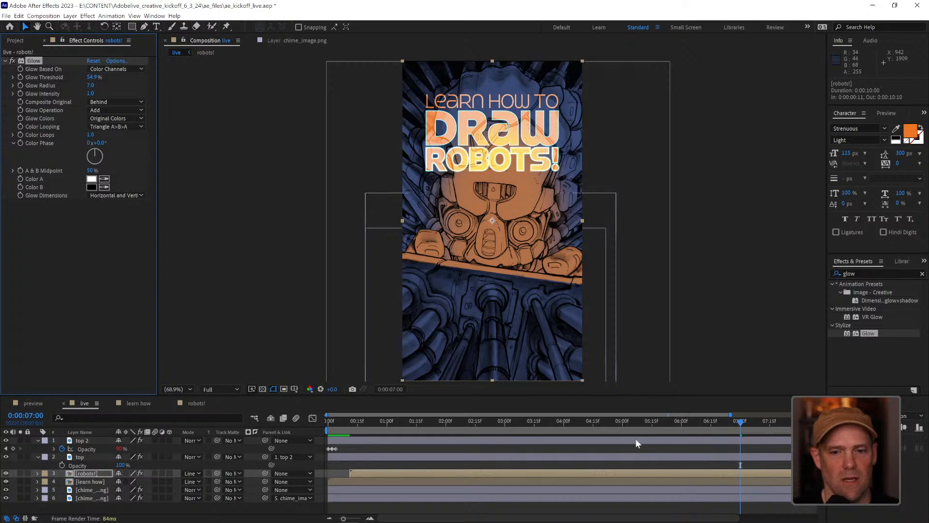
{"action": "left_click_drag", "start_coordinate": [641, 421], "coordinate": [369, 419]}
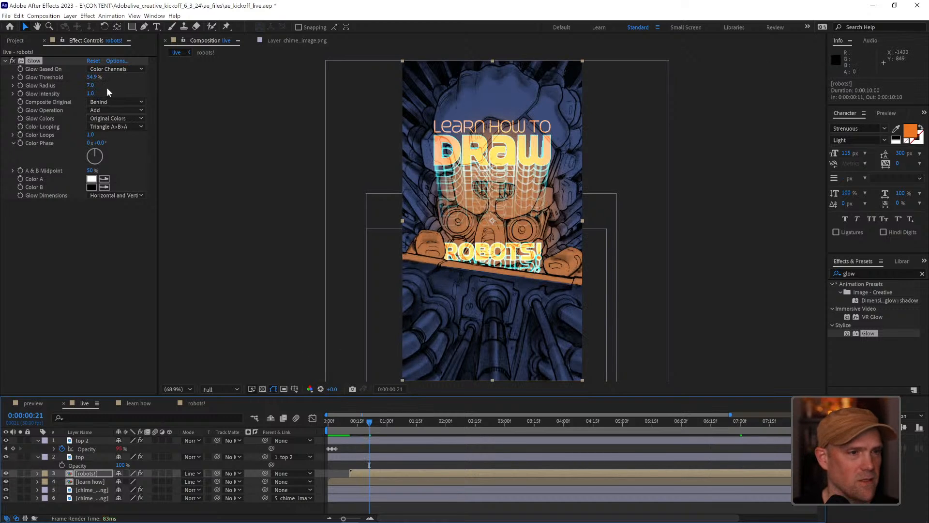
Copy the Glow effect from the robots! layer onto the orange-tinted chime_image.png layer
{"action": "left_click", "coordinate": [33, 60]}
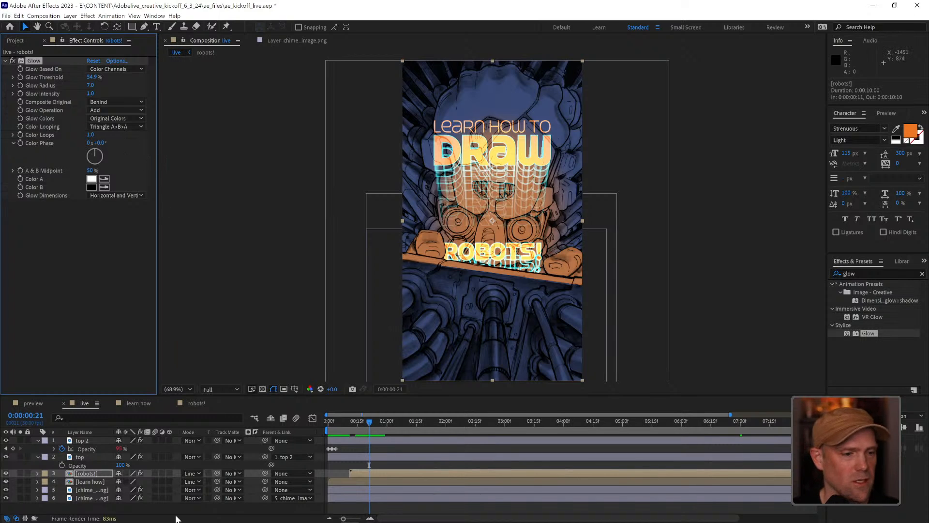
{"action": "left_click", "coordinate": [92, 489]}
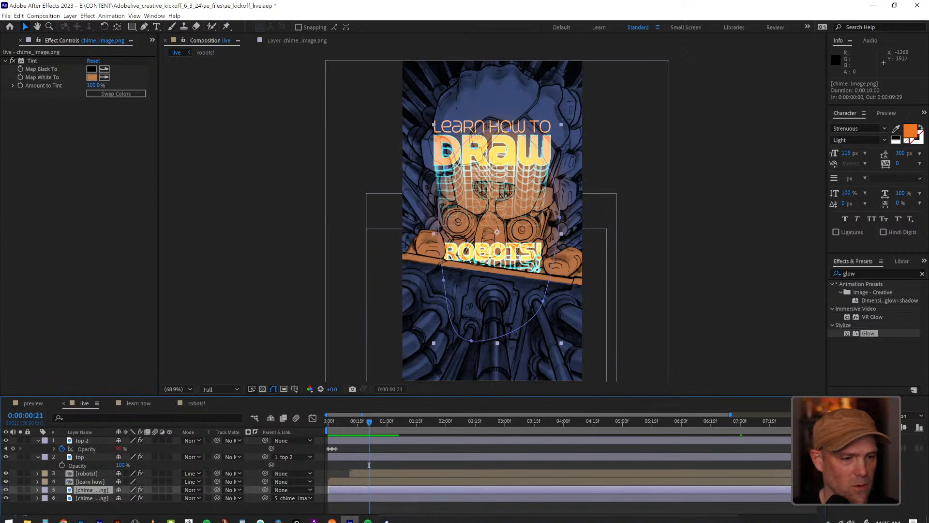
{"action": "key", "text": "ctrl+v"}
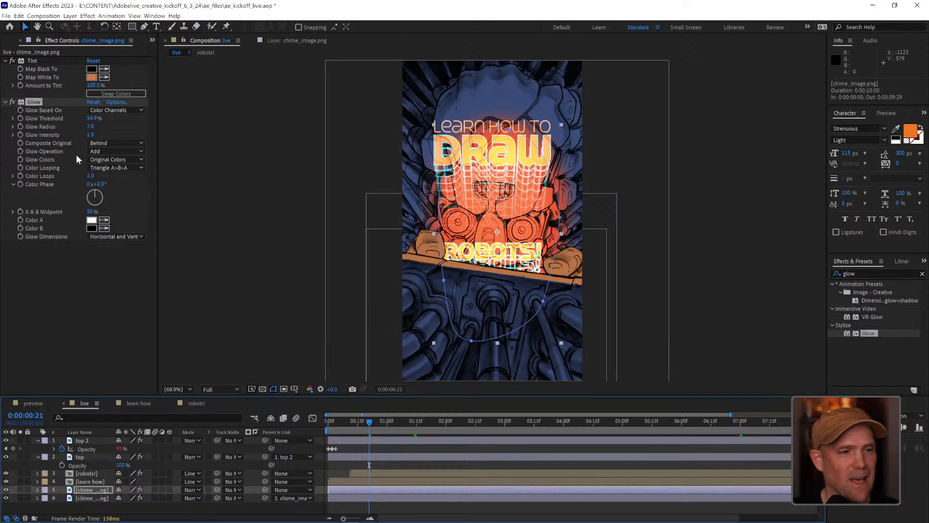
Set the orange-tinted chime_image.png layer's Glow Threshold to 49.8% and preview the composition
{"action": "left_click_drag", "start_coordinate": [91, 119], "coordinate": [83, 115]}
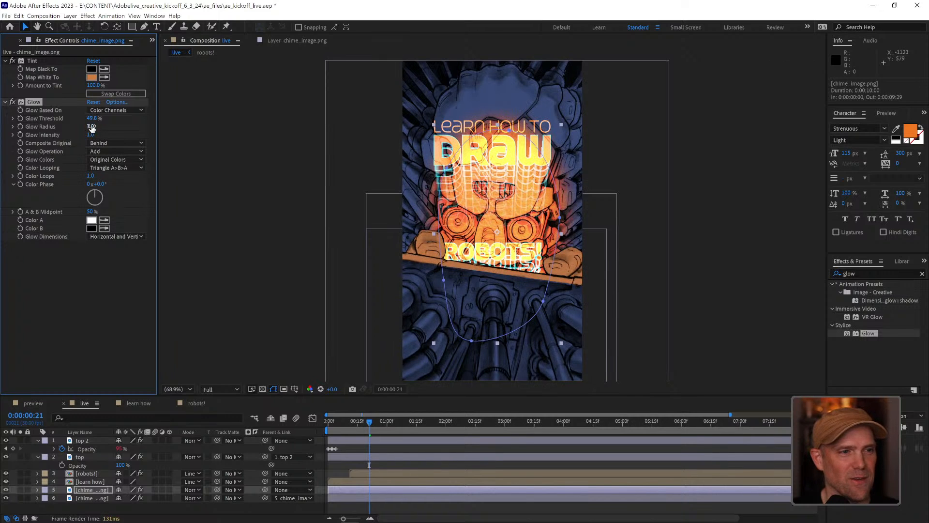
{"action": "left_click", "coordinate": [744, 198]}
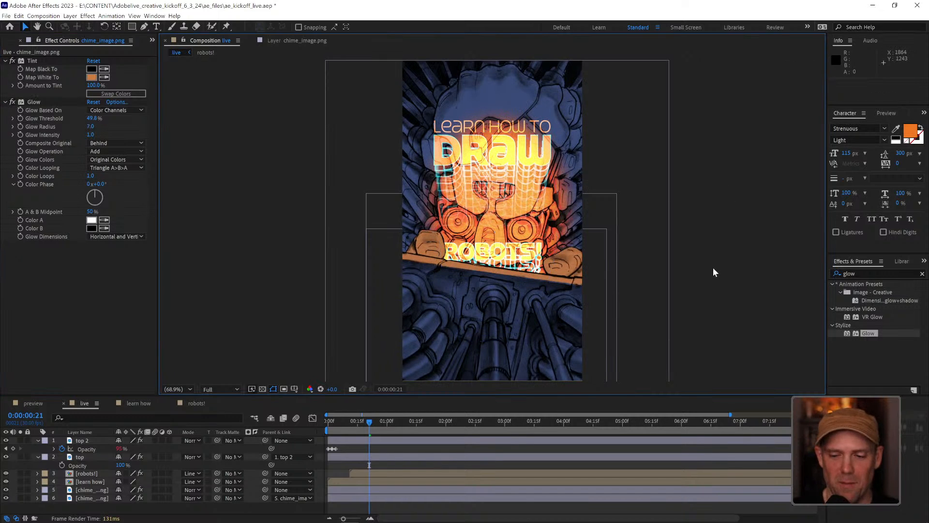
{"action": "key", "text": "space"}
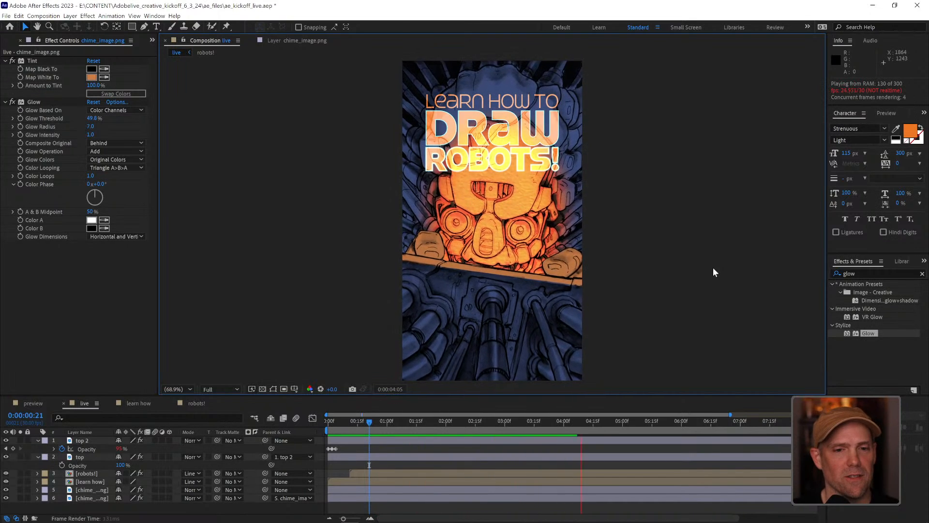
{"action": "key", "text": "space"}
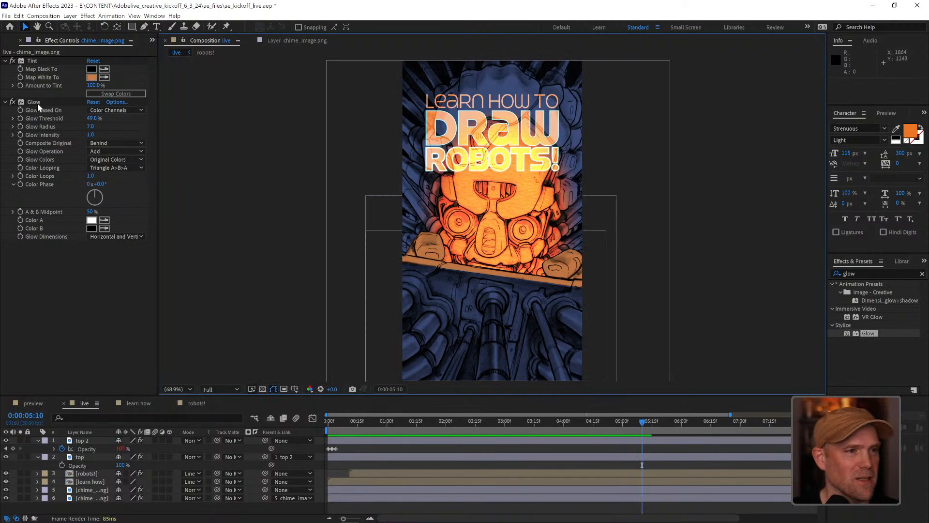
Copy the Glow effect from the orange-tinted chime_image.png layer onto the top 2 layer and preview the composition
{"action": "left_click", "coordinate": [37, 103]}
{"action": "left_click", "coordinate": [82, 441]}
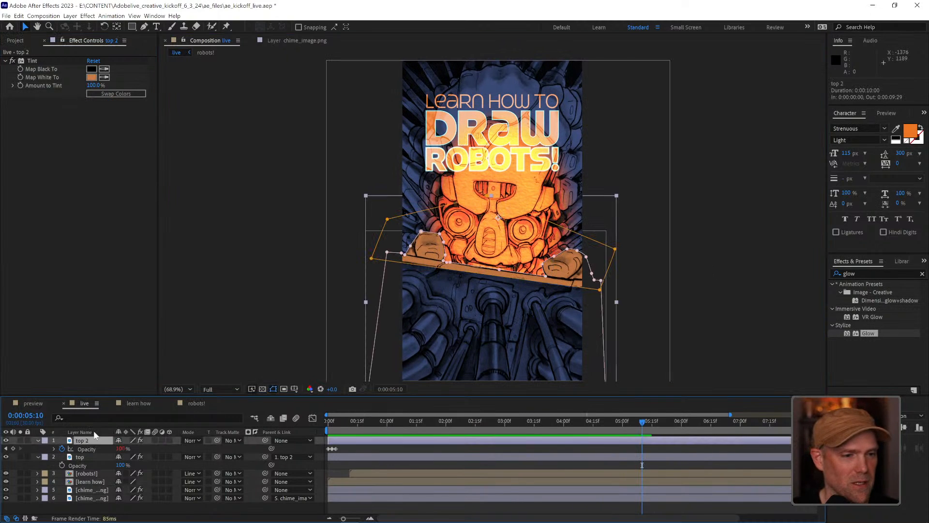
{"action": "key", "text": "ctrl+v"}
{"action": "left_click", "coordinate": [806, 241]}
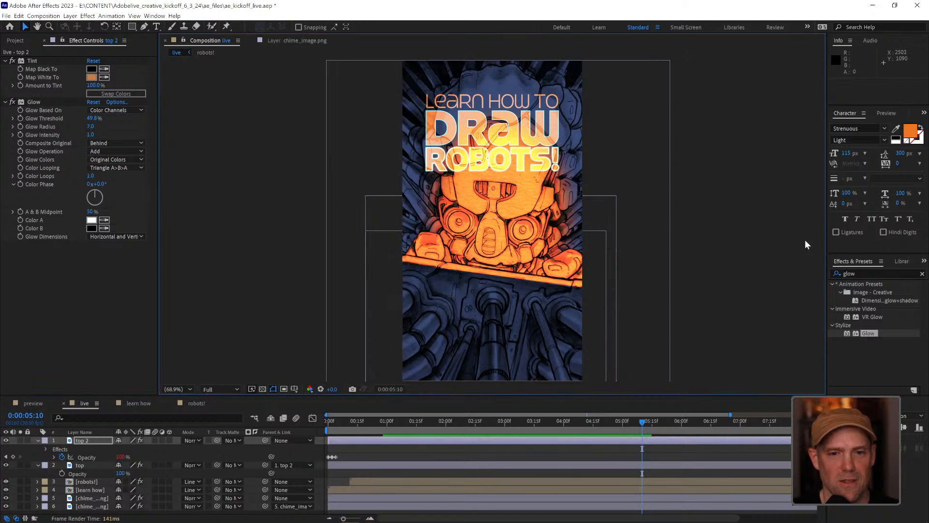
{"action": "left_click_drag", "start_coordinate": [689, 225], "coordinate": [682, 210]}
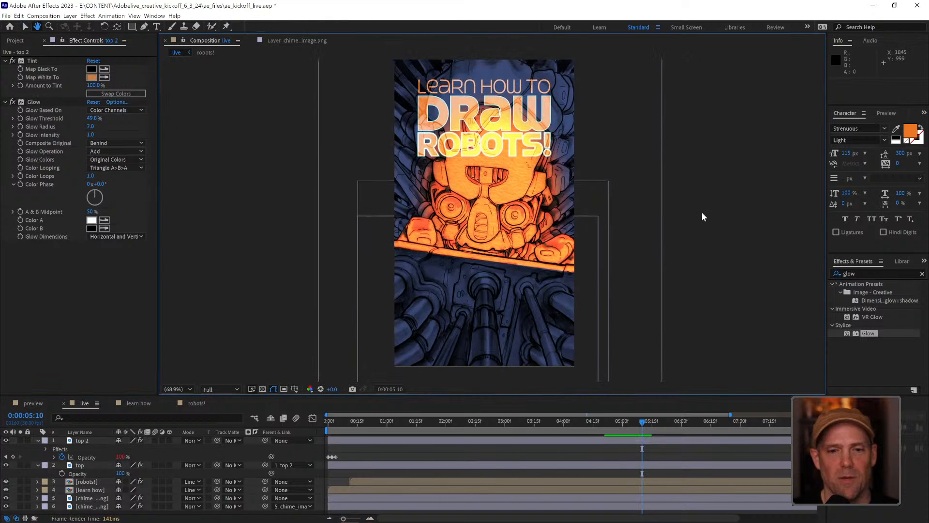
{"action": "key", "text": "space"}
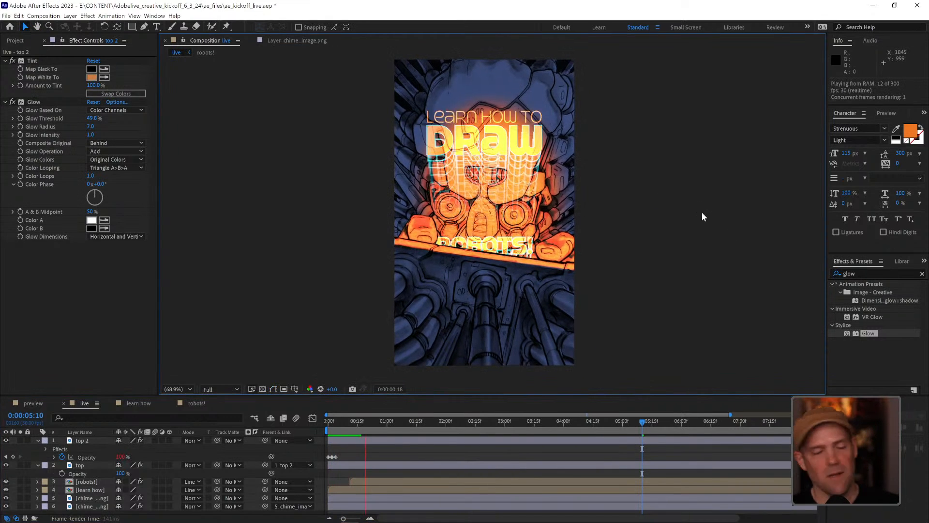